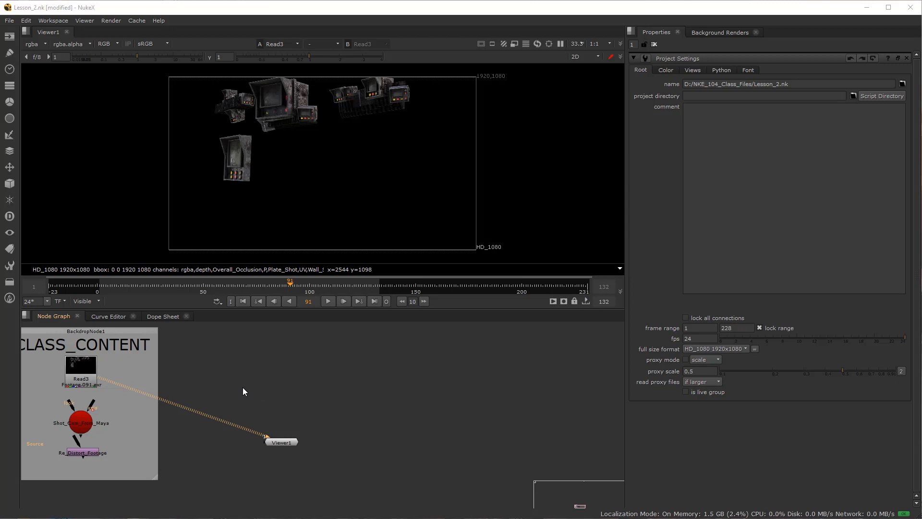
- Display the Plate_Shot layer of the Read3 footage in the viewer and play it back
{"action": "left_click", "coordinate": [84, 379]}
{"action": "left_click", "coordinate": [281, 442]}
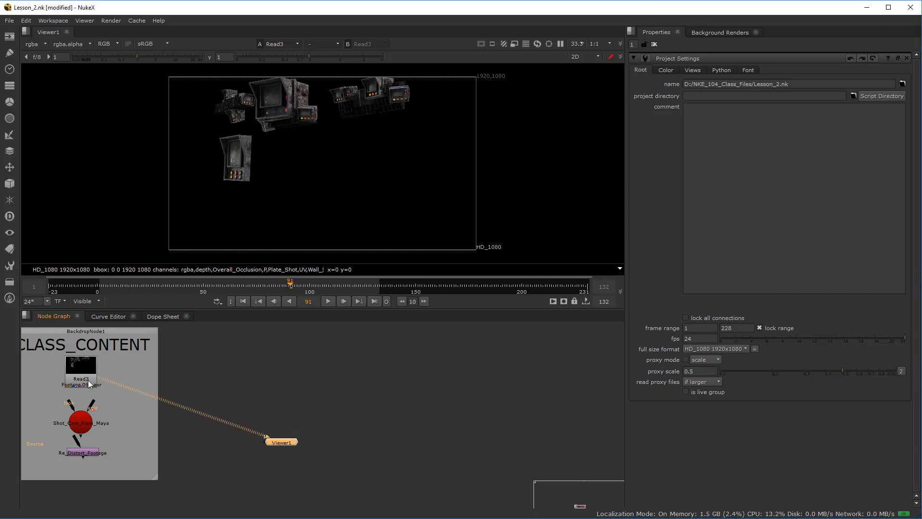
{"action": "left_click", "coordinate": [42, 43]}
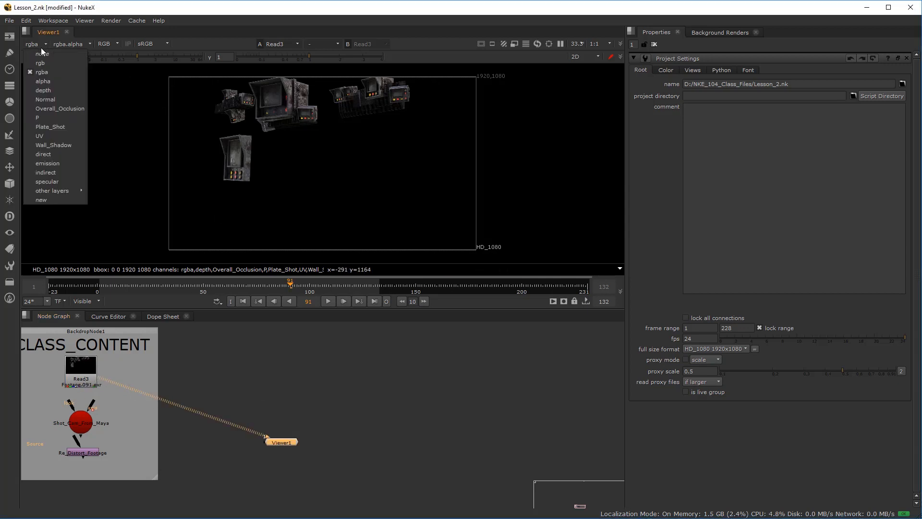
{"action": "left_click", "coordinate": [57, 126]}
{"action": "left_click", "coordinate": [329, 301]}
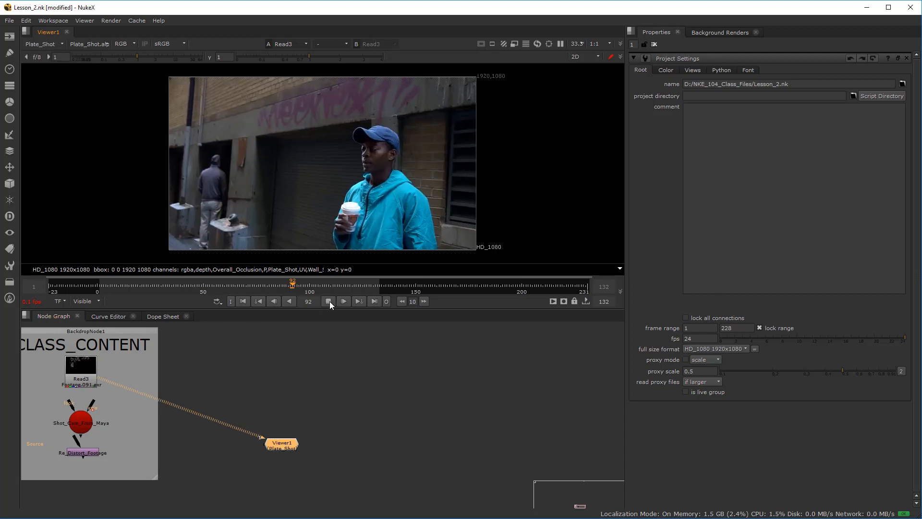
- Stop playback and set the viewer's in and out points to frames 1 and 132
{"action": "left_click", "coordinate": [96, 301]}
{"action": "left_click", "coordinate": [95, 320]}
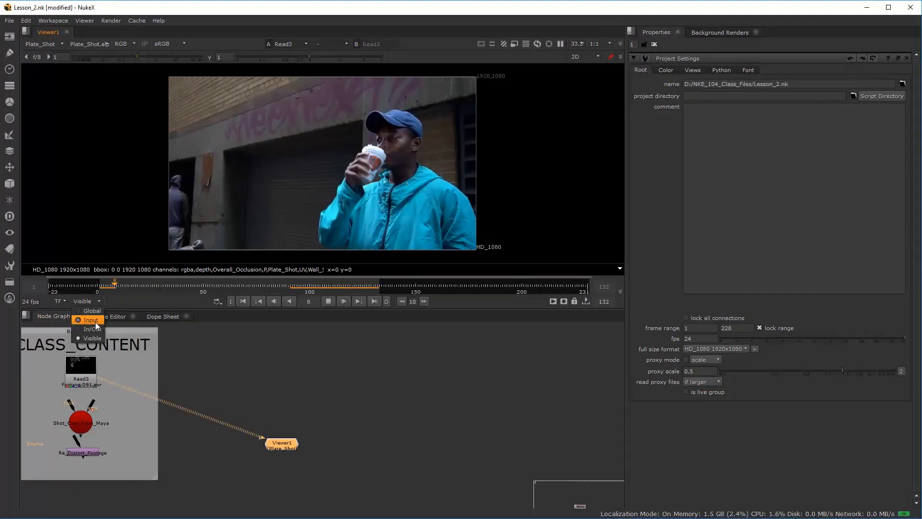
{"action": "scroll", "coordinate": [189, 284], "scroll_direction": "down", "scroll_amount": 3}
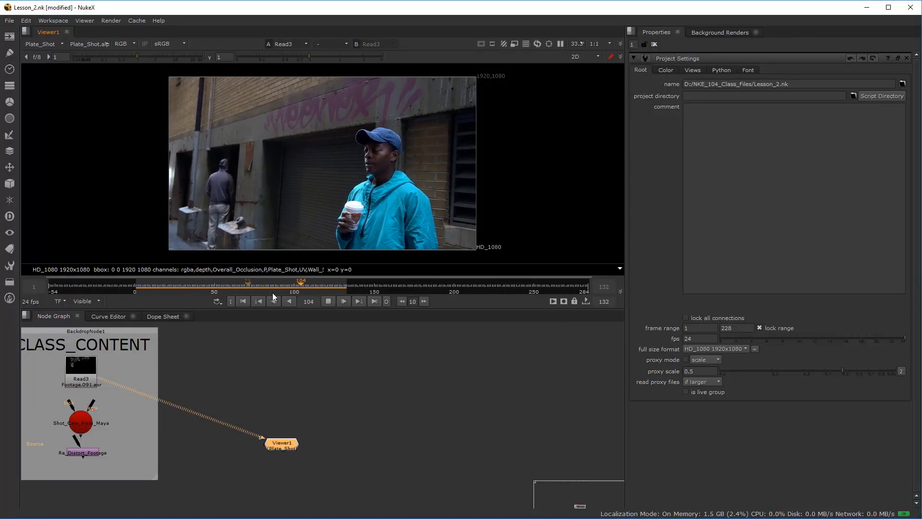
{"action": "left_click", "coordinate": [329, 301]}
{"action": "left_click", "coordinate": [160, 284]}
{"action": "key", "text": "i"}
{"action": "left_click_drag", "start_coordinate": [168, 281], "coordinate": [376, 303]}
{"action": "key", "text": "o"}
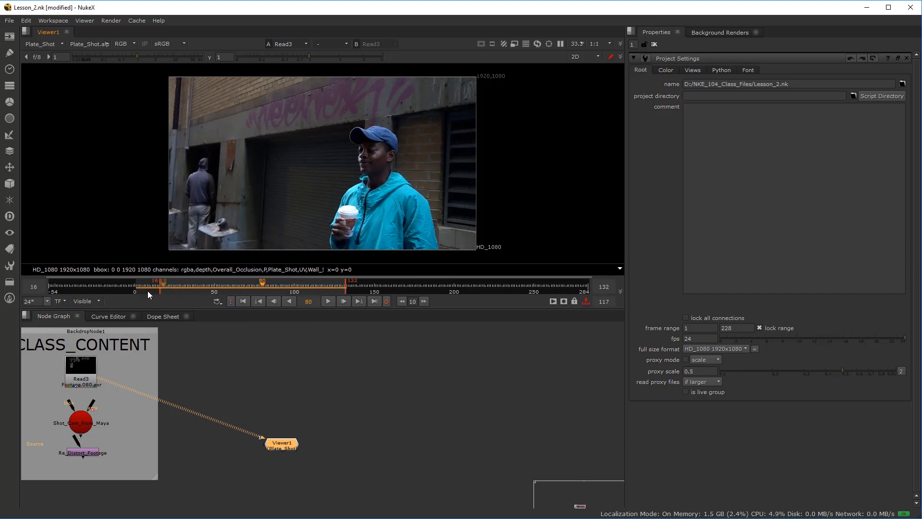
{"action": "mouse_move", "coordinate": [167, 288]}
{"action": "left_mouse_down"}
{"action": "mouse_move", "coordinate": [120, 287]}
{"action": "mouse_move", "coordinate": [136, 288]}
{"action": "left_mouse_up"}
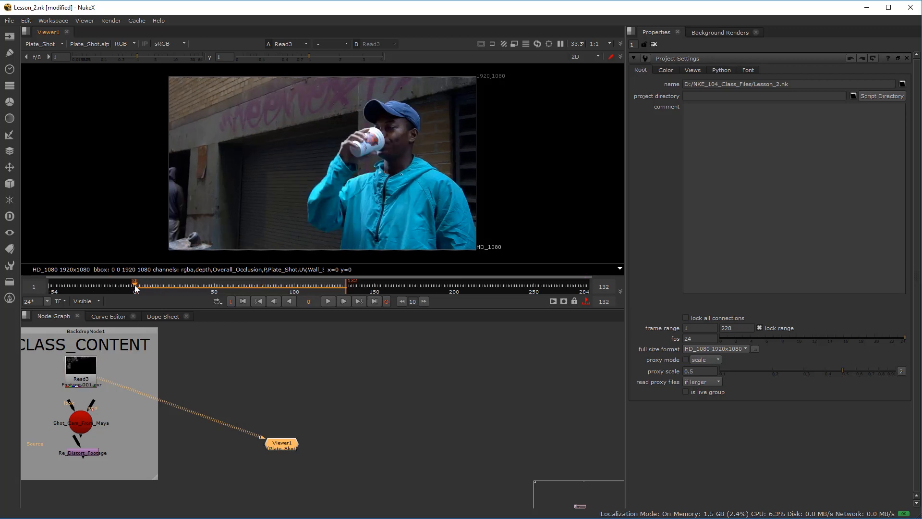
- Play the plate over the set range and examine the man with the cup up close and in full frame
{"action": "left_click", "coordinate": [328, 301]}
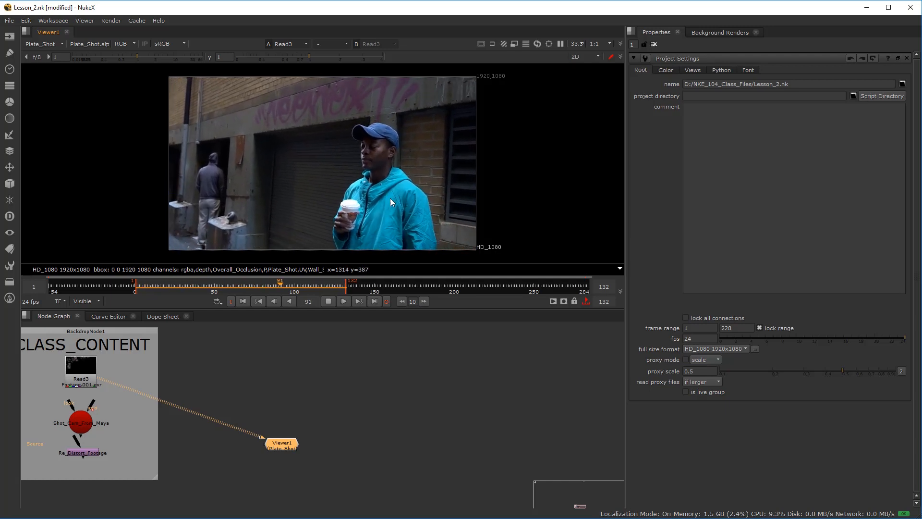
{"action": "scroll", "coordinate": [398, 157], "scroll_direction": "up", "scroll_amount": 5}
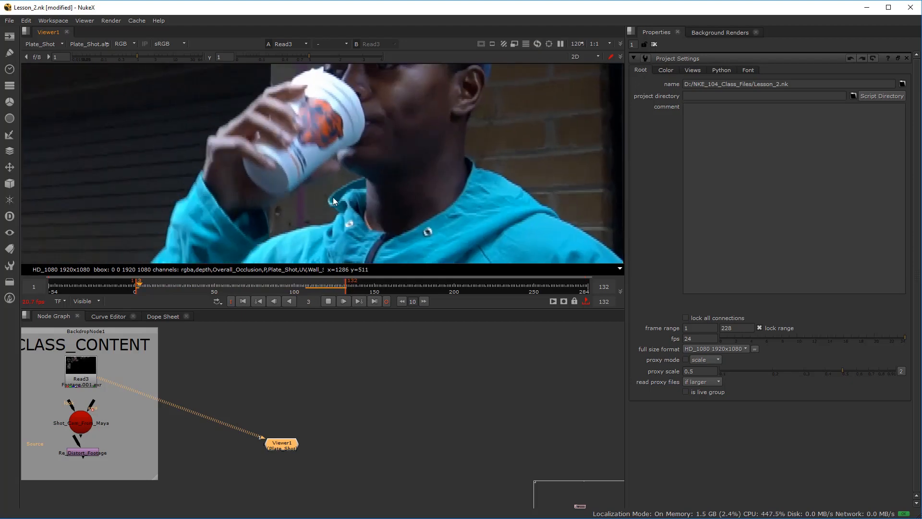
{"action": "scroll", "coordinate": [325, 177], "scroll_direction": "down", "scroll_amount": 6}
{"action": "left_click_drag", "start_coordinate": [278, 182], "coordinate": [371, 163]}
{"action": "scroll", "coordinate": [354, 172], "scroll_direction": "up", "scroll_amount": 2}
{"action": "scroll", "coordinate": [375, 181], "scroll_direction": "down", "scroll_amount": 1}
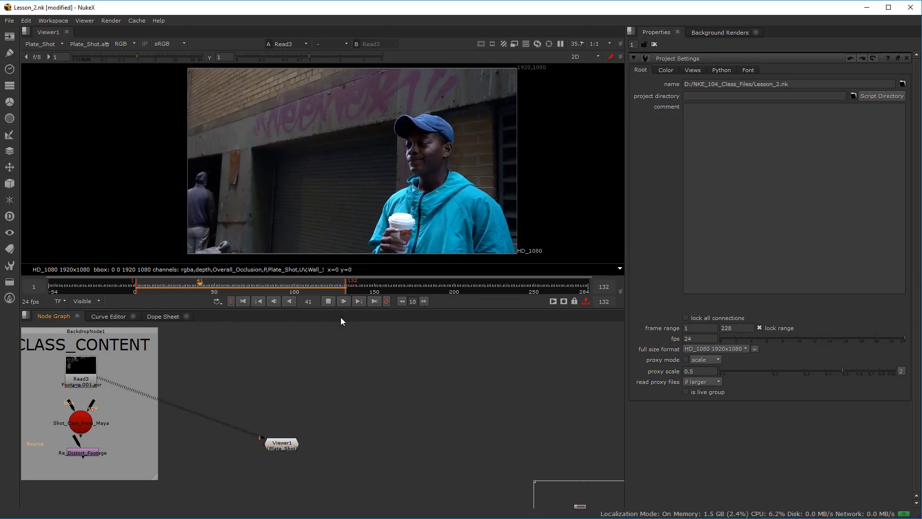
{"action": "left_click", "coordinate": [327, 301]}
{"action": "left_click", "coordinate": [326, 302]}
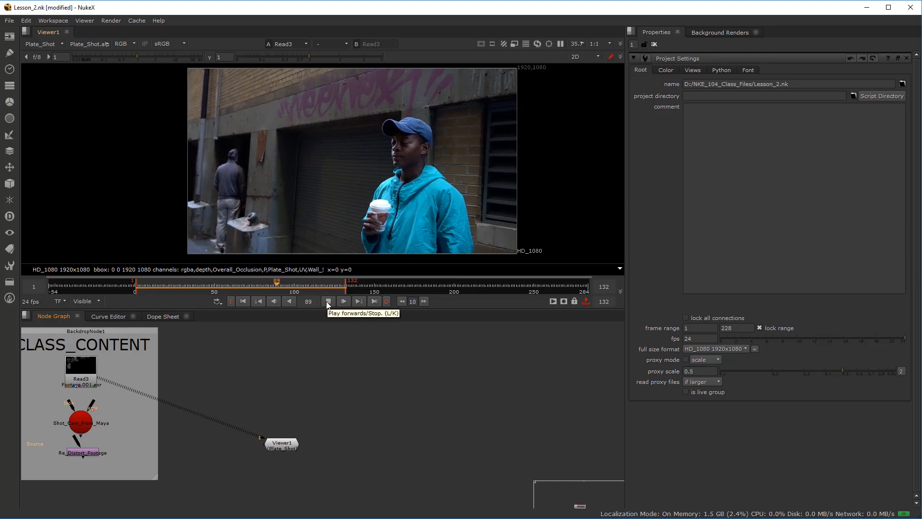
- Open the Read3 node's properties, switch the viewer back to the rgba layer and go to frame 36
{"action": "double_click", "coordinate": [92, 379]}
{"action": "left_click", "coordinate": [58, 44]}
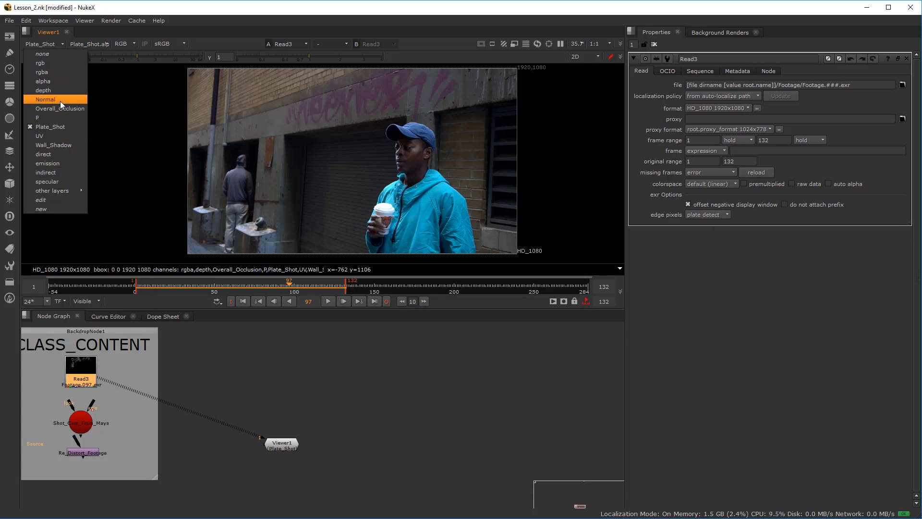
{"action": "left_click", "coordinate": [67, 71]}
{"action": "left_click", "coordinate": [192, 284]}
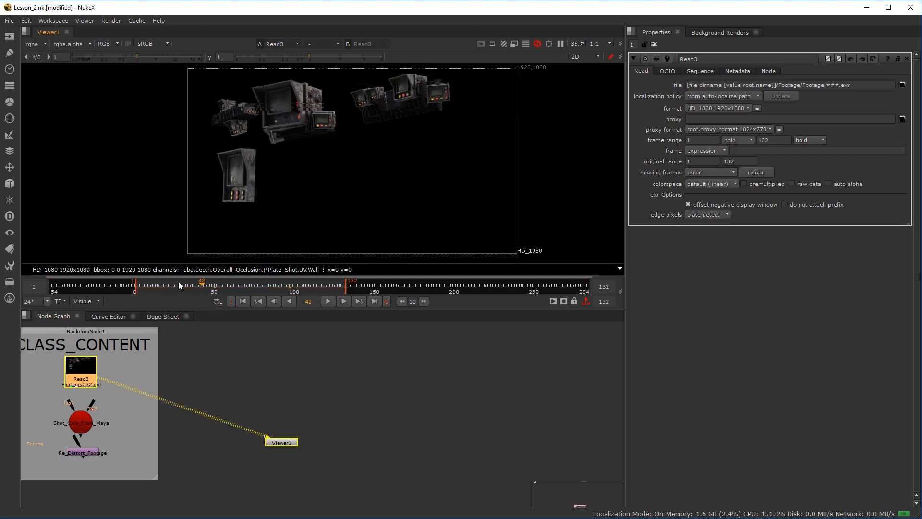
- Add a Shuffle node beside the class content backdrop and connect its input to Read3
{"action": "key", "text": "Tab"}
{"action": "type", "text": "sh"}
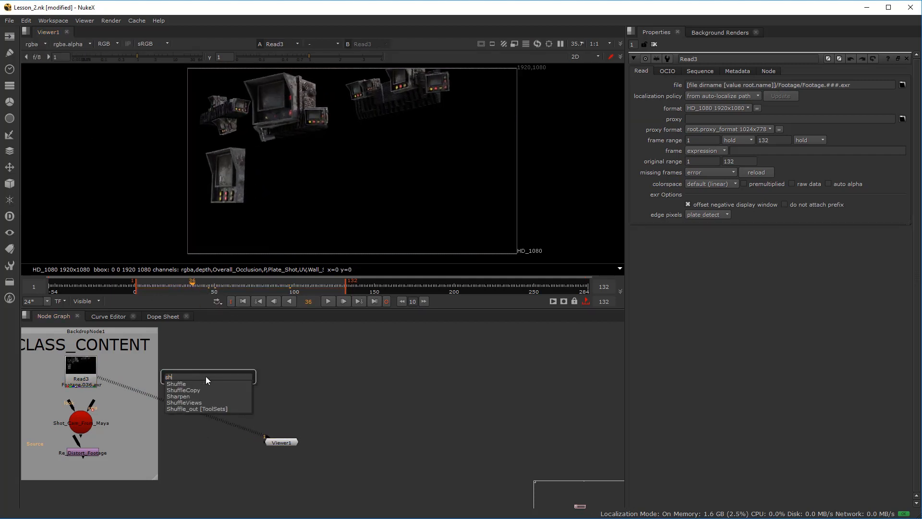
{"action": "type", "text": "uf"}
{"action": "key", "text": "Return"}
{"action": "left_click", "coordinate": [208, 359]}
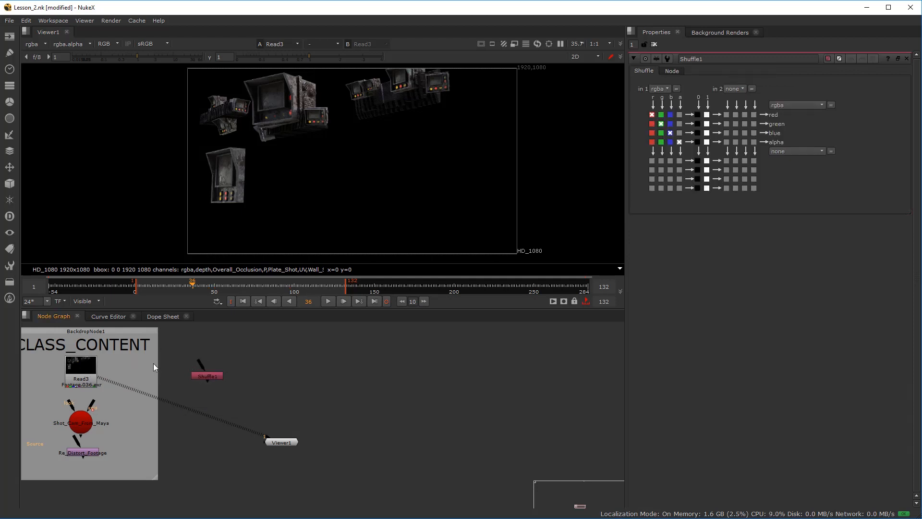
{"action": "left_click_drag", "start_coordinate": [192, 365], "coordinate": [89, 372]}
{"action": "left_click", "coordinate": [206, 378]}
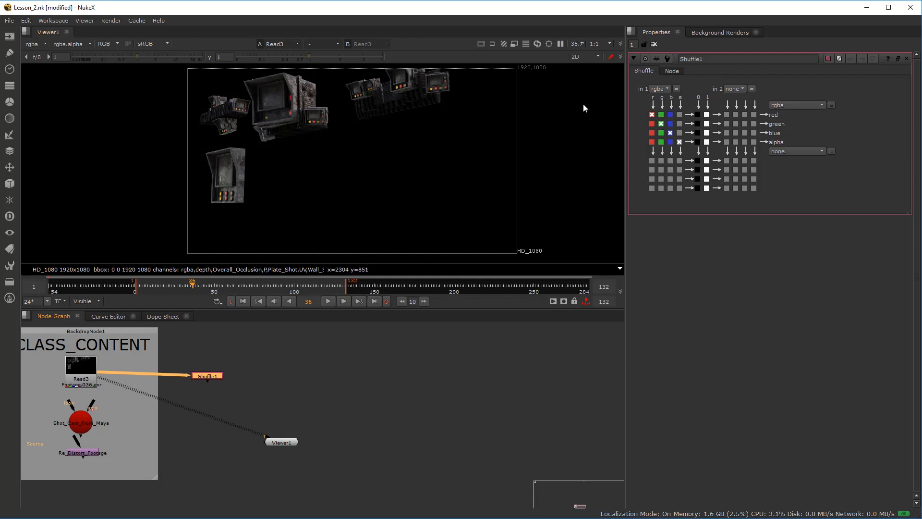
- Set the Shuffle node's in 1 to Plate_Shot and show the node's output in the viewer
{"action": "left_click", "coordinate": [660, 89]}
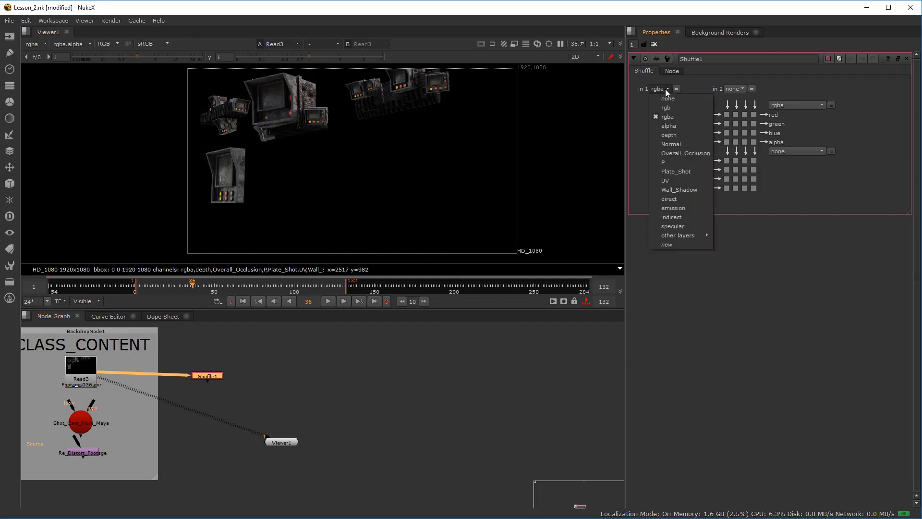
{"action": "left_click", "coordinate": [678, 172]}
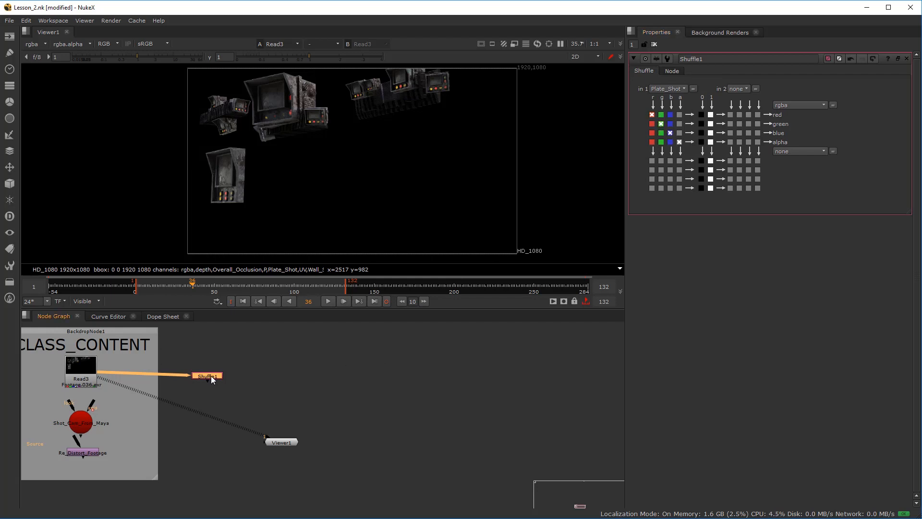
{"action": "key", "text": "1"}
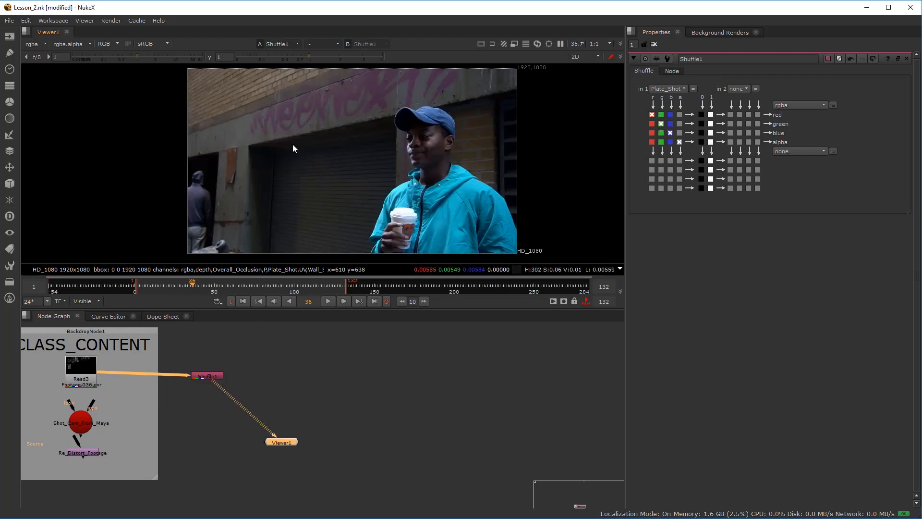
- Inspect the green, blue and alpha channels of the shuffled plate one at a time
{"action": "key", "text": "g"}
{"action": "key", "text": "b"}
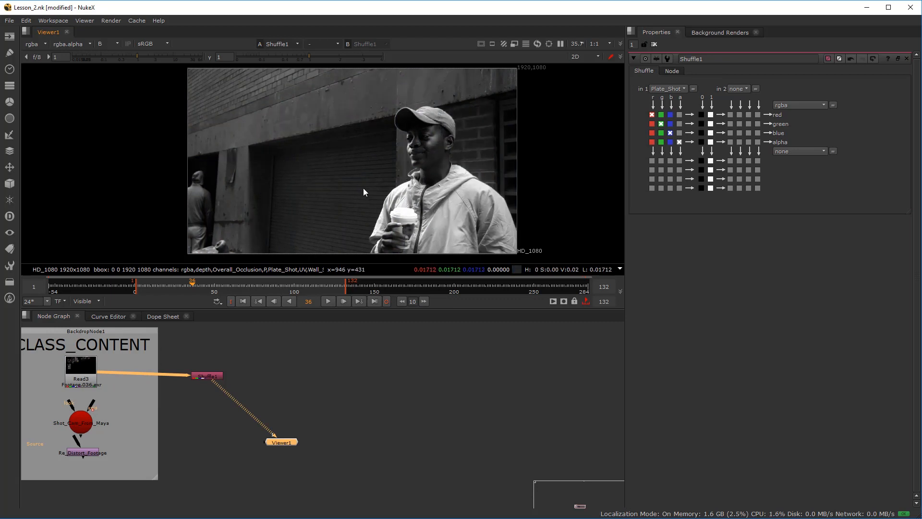
{"action": "key", "text": "a"}
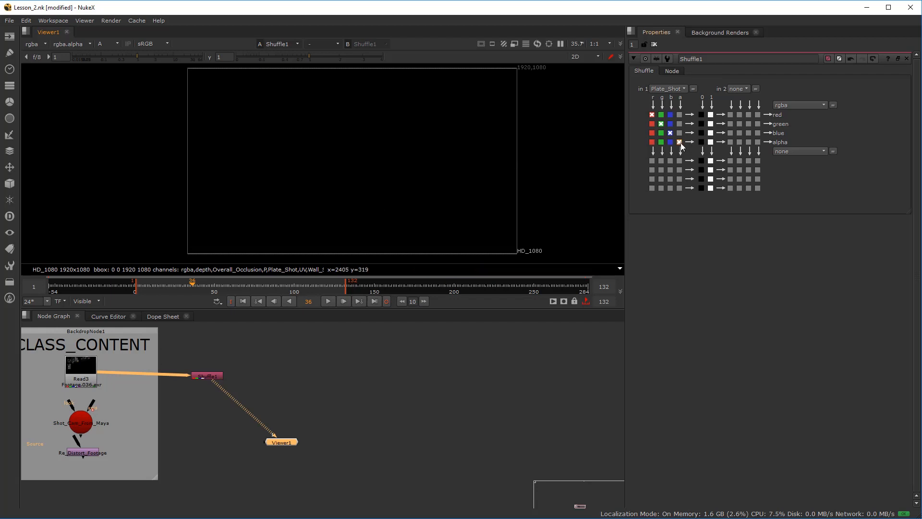
- Fill the Shuffle node's alpha output with solid white (1) and check each channel before returning to full color
{"action": "left_click", "coordinate": [710, 142]}
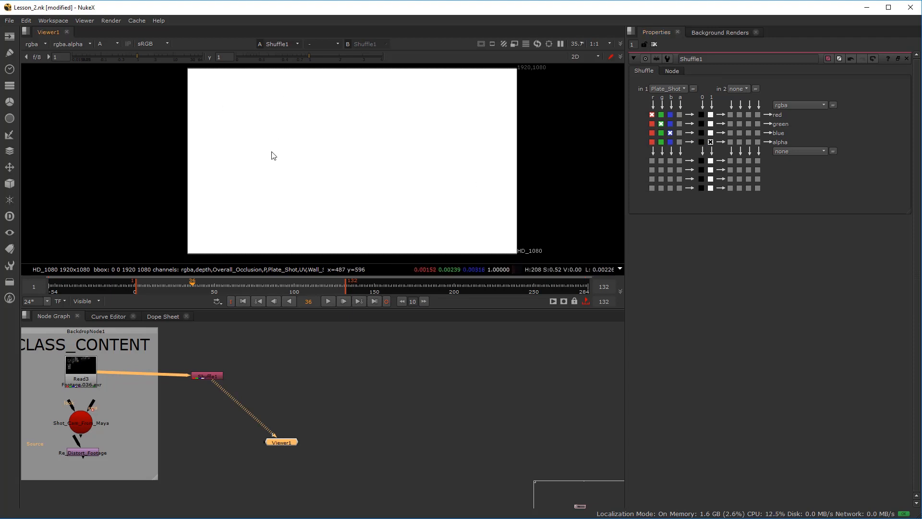
{"action": "key", "text": "r"}
{"action": "key", "text": "g"}
{"action": "key", "text": "b"}
{"action": "key", "text": "a"}
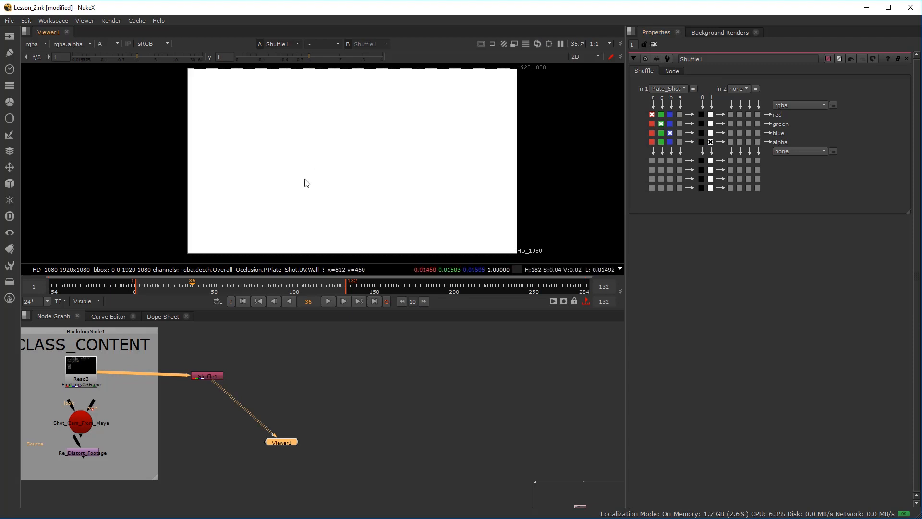
{"action": "key", "text": "a"}
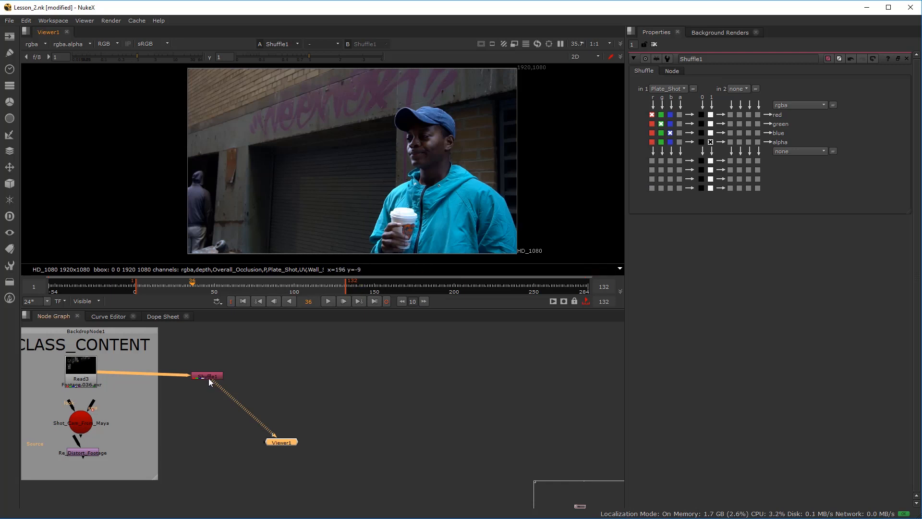
- Move the Shuffle node directly above Viewer1 and inspect which layers its output still carries
{"action": "left_click_drag", "start_coordinate": [212, 375], "coordinate": [276, 372]}
{"action": "left_click", "coordinate": [281, 442]}
{"action": "left_click", "coordinate": [44, 45]}
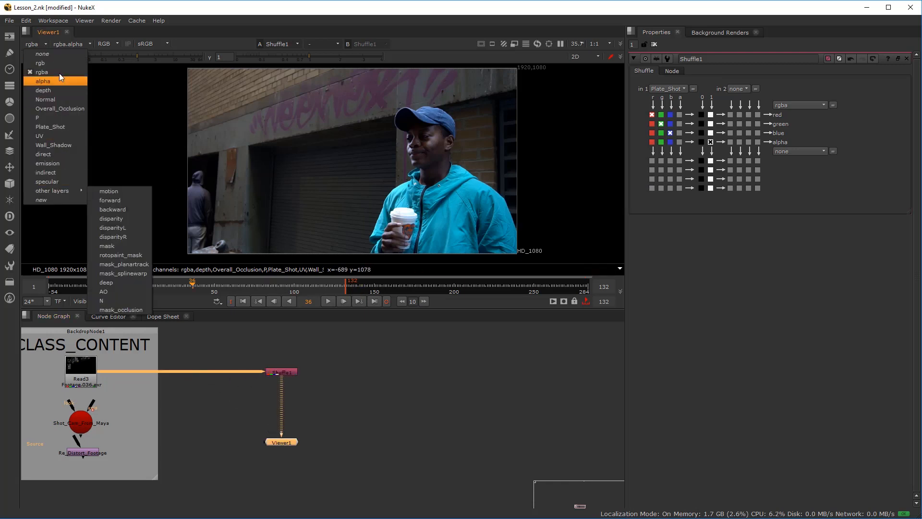
{"action": "mouse_move", "coordinate": [62, 191]}
{"action": "key", "text": "Escape"}
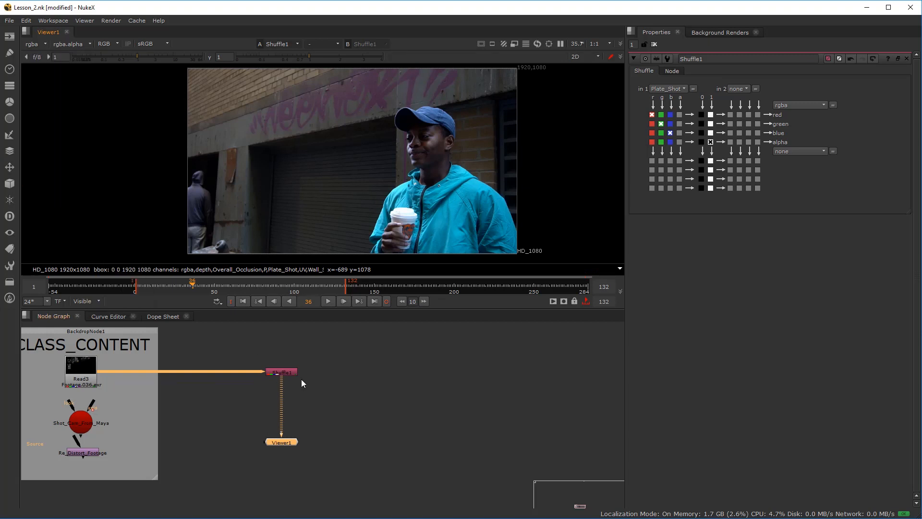
- Insert a Remove node between the Shuffle node and Viewer1 and show its output in the viewer
{"action": "left_click", "coordinate": [301, 379]}
{"action": "key", "text": "Tab"}
{"action": "type", "text": "re"}
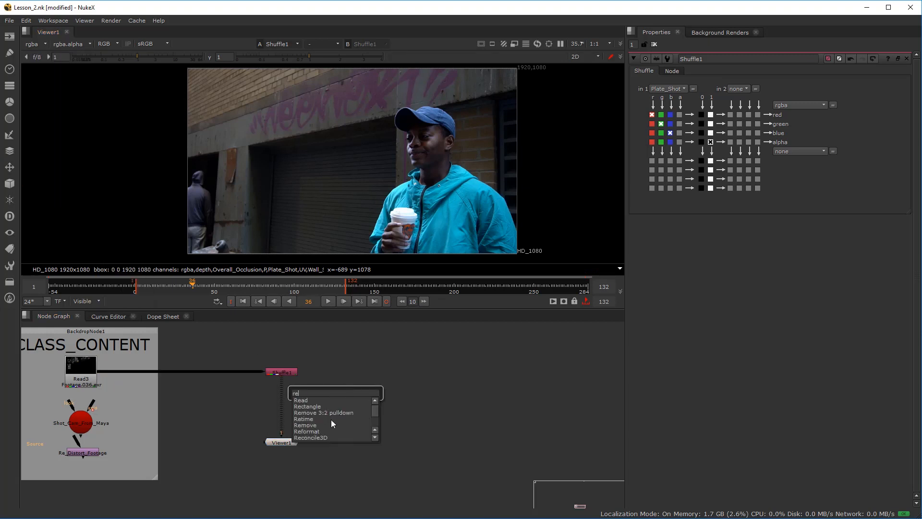
{"action": "left_click", "coordinate": [317, 425]}
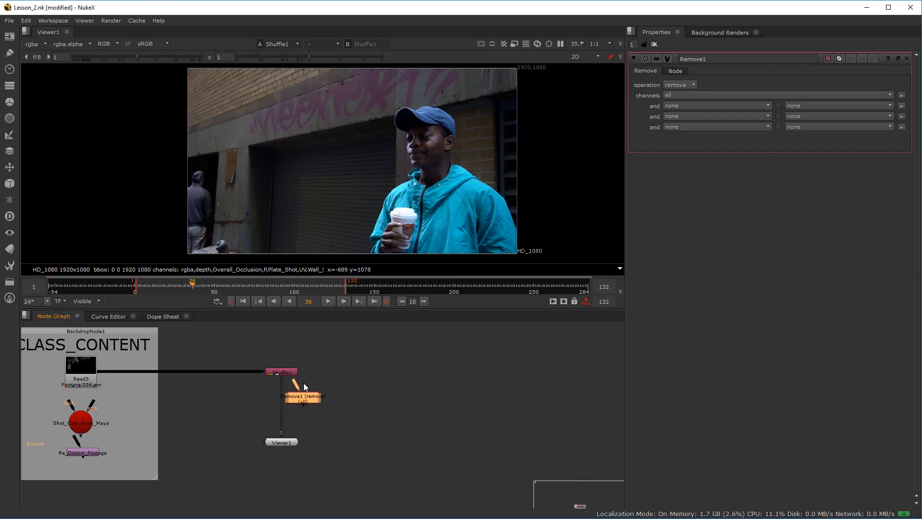
{"action": "left_click", "coordinate": [303, 400]}
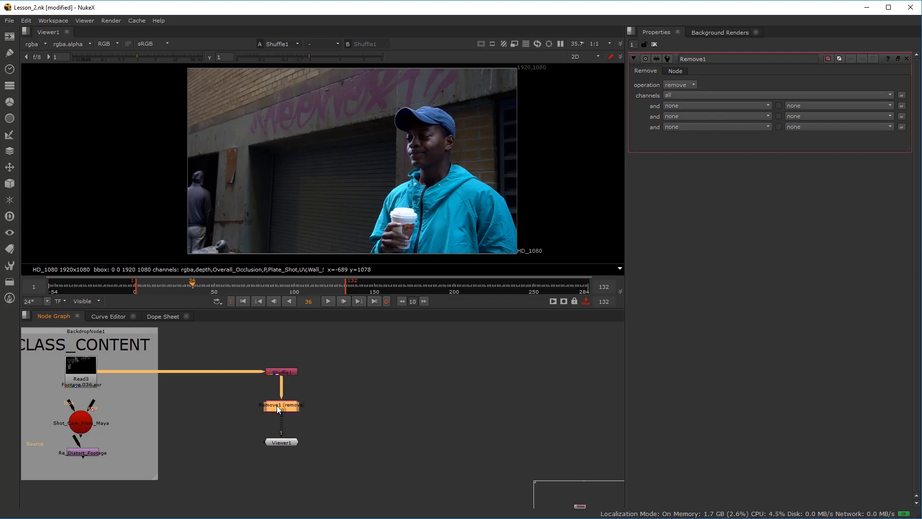
{"action": "left_click_drag", "start_coordinate": [277, 405], "coordinate": [280, 407]}
{"action": "key", "text": "1"}
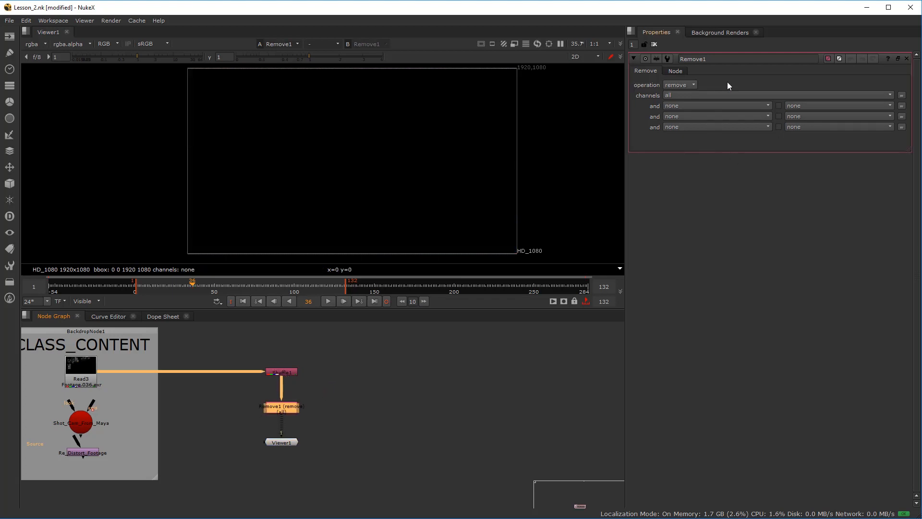
- Set the Remove node's operation to keep and its channels to rgba
{"action": "left_click", "coordinate": [681, 85]}
{"action": "left_click", "coordinate": [687, 95]}
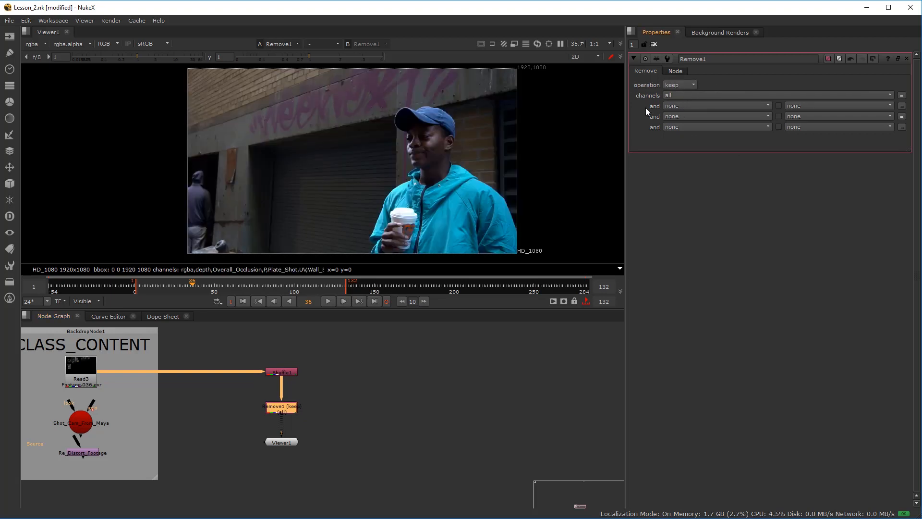
{"action": "left_click", "coordinate": [684, 95]}
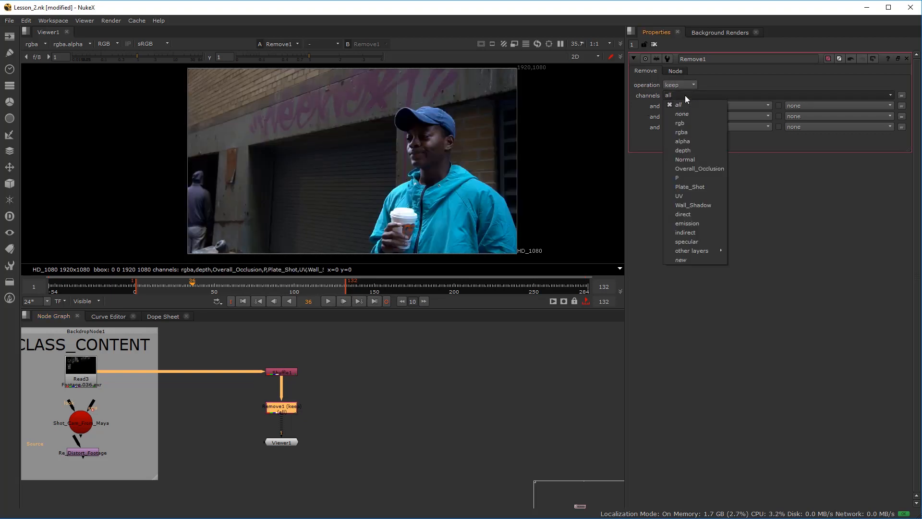
{"action": "left_click", "coordinate": [686, 131]}
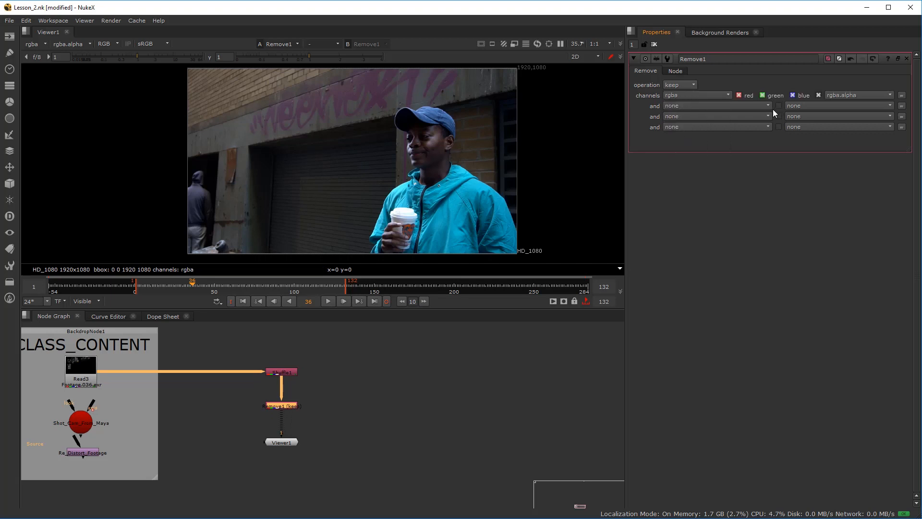
- Check the layers available after the Remove node and scrub the plate to frame 43
{"action": "left_click", "coordinate": [283, 419]}
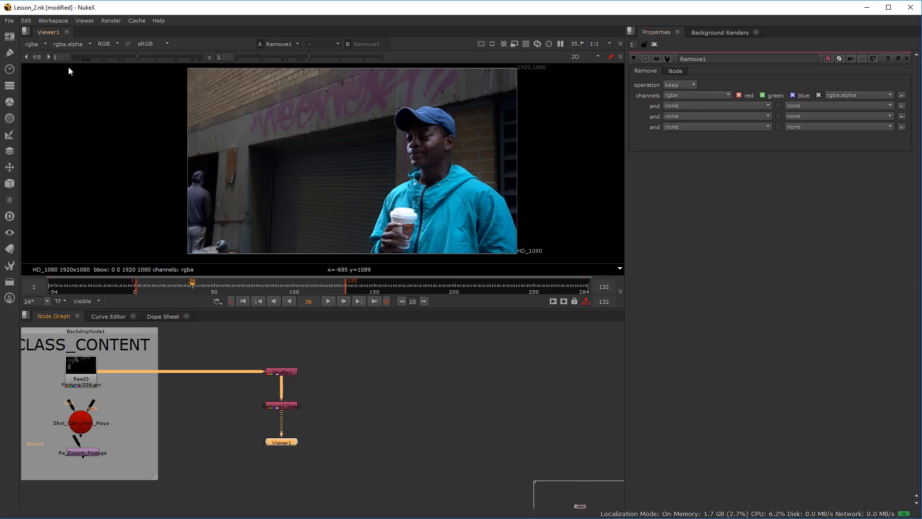
{"action": "left_click", "coordinate": [42, 44]}
{"action": "left_click", "coordinate": [286, 403]}
{"action": "left_click", "coordinate": [280, 442]}
{"action": "left_click_drag", "start_coordinate": [194, 290], "coordinate": [203, 289]}
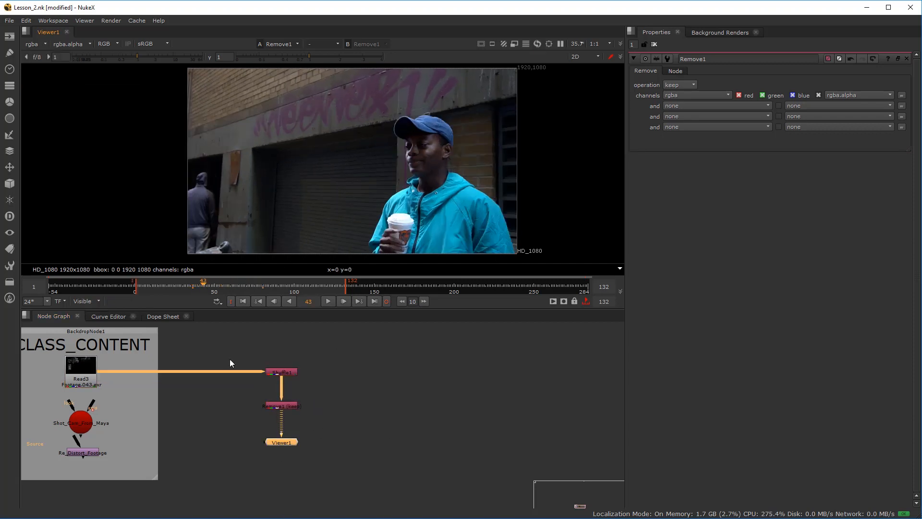
- Move Viewer1 well to the side of the Remove node to free up working space in the node graph
{"action": "left_click_drag", "start_coordinate": [103, 387], "coordinate": [177, 385]}
{"action": "scroll", "coordinate": [176, 385], "scroll_direction": "down", "scroll_amount": 1}
{"action": "scroll", "coordinate": [146, 369], "scroll_direction": "up", "scroll_amount": 3}
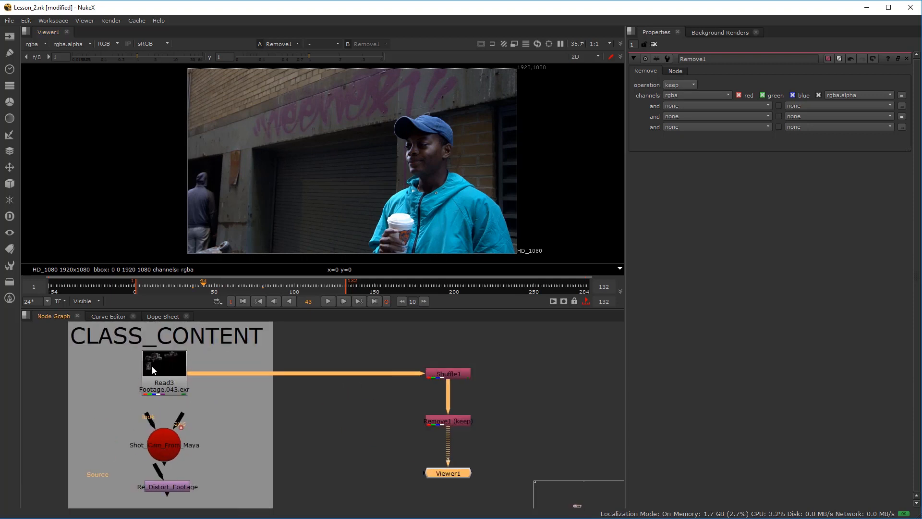
{"action": "left_click_drag", "start_coordinate": [416, 444], "coordinate": [342, 417]}
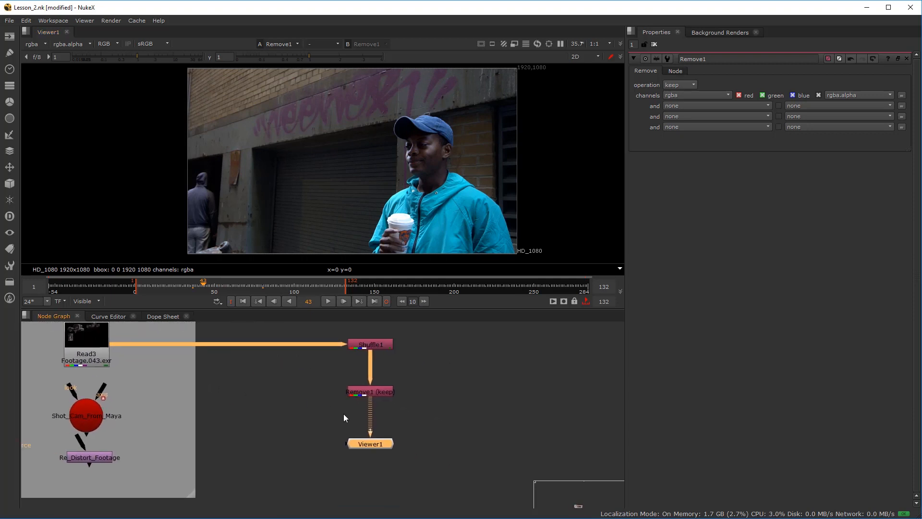
{"action": "left_click_drag", "start_coordinate": [369, 445], "coordinate": [468, 444]}
{"action": "scroll", "coordinate": [382, 404], "scroll_direction": "down", "scroll_amount": 2}
{"action": "scroll", "coordinate": [356, 160], "scroll_direction": "down", "scroll_amount": 2}
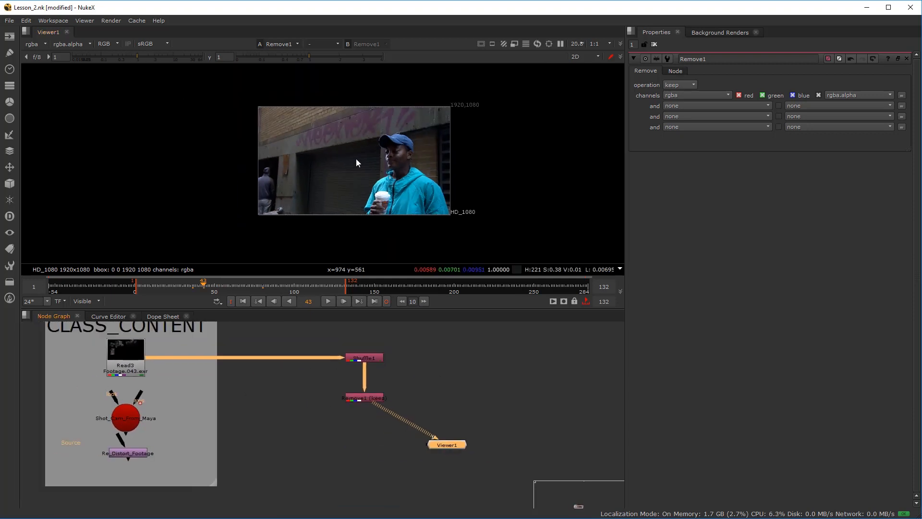
{"action": "left_click_drag", "start_coordinate": [303, 169], "coordinate": [341, 170]}
{"action": "left_click", "coordinate": [381, 456]}
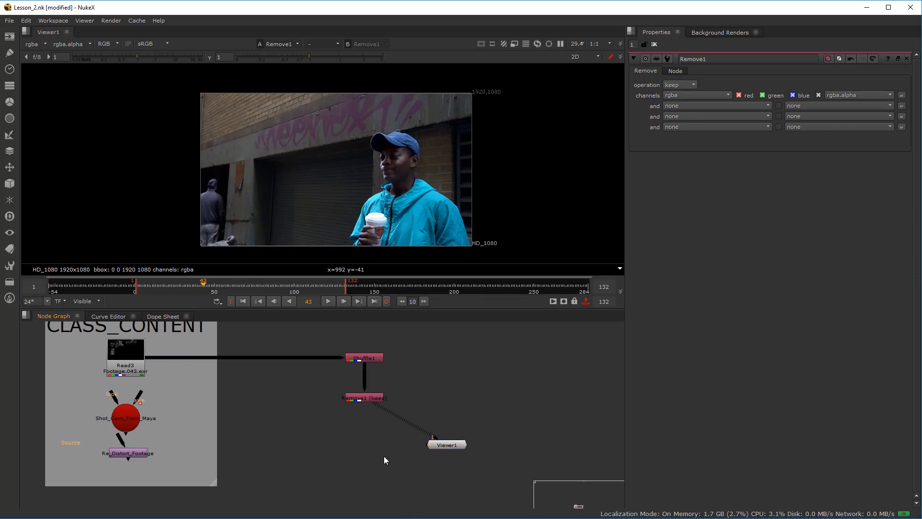
{"action": "scroll", "coordinate": [348, 448], "scroll_direction": "down", "scroll_amount": 2}
{"action": "scroll", "coordinate": [301, 440], "scroll_direction": "up", "scroll_amount": 2}
{"action": "left_click_drag", "start_coordinate": [349, 447], "coordinate": [307, 455]}
{"action": "left_click", "coordinate": [396, 431]}
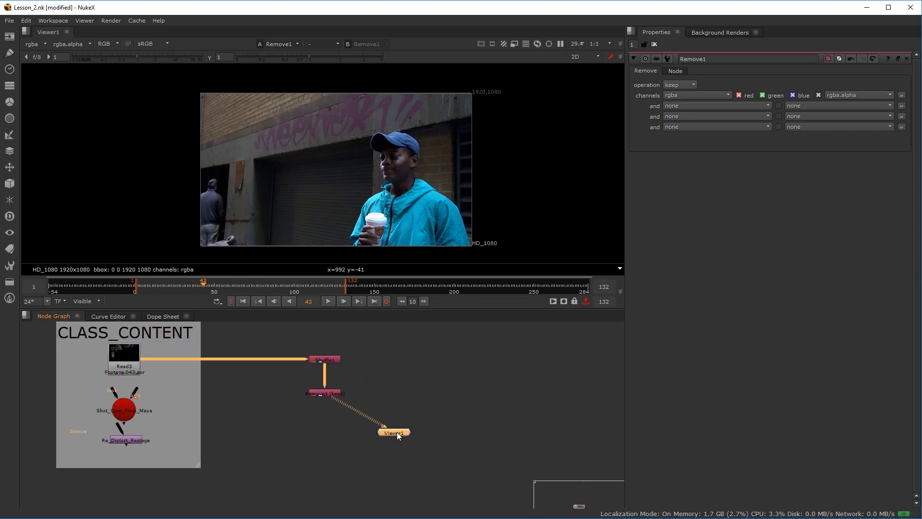
- Add an unconnected Roto node in the empty area below the Shuffle and Remove chain
{"action": "left_click", "coordinate": [338, 429]}
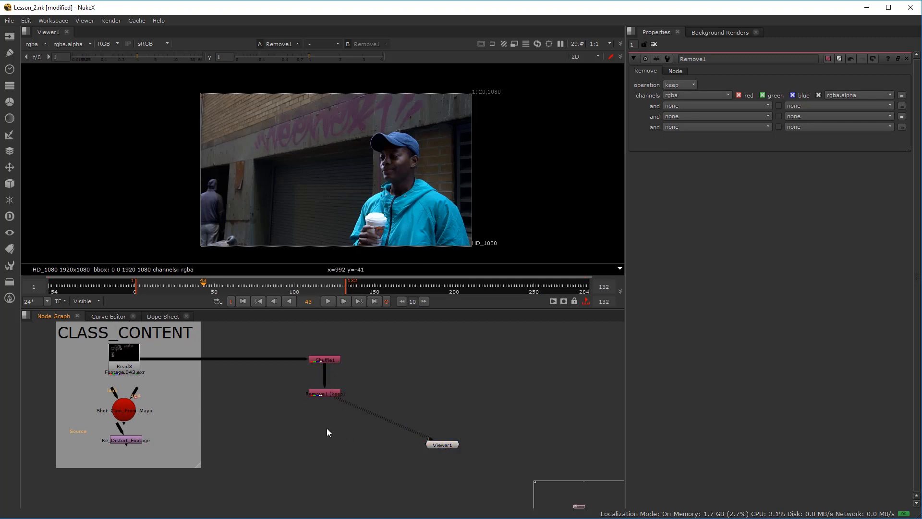
{"action": "key", "text": "Tab"}
{"action": "type", "text": "ro"}
{"action": "key", "text": "Return"}
{"action": "key", "text": "o"}
{"action": "left_click_drag", "start_coordinate": [291, 428], "coordinate": [268, 436]}
- Draw a loose closed Bezier around the man in the blue jacket at frame 43, extending just below the frame's lower edge
{"action": "scroll", "coordinate": [240, 183], "scroll_direction": "up", "scroll_amount": 1}
{"action": "scroll", "coordinate": [283, 187], "scroll_direction": "down", "scroll_amount": 1}
{"action": "left_click_drag", "start_coordinate": [303, 183], "coordinate": [278, 175]}
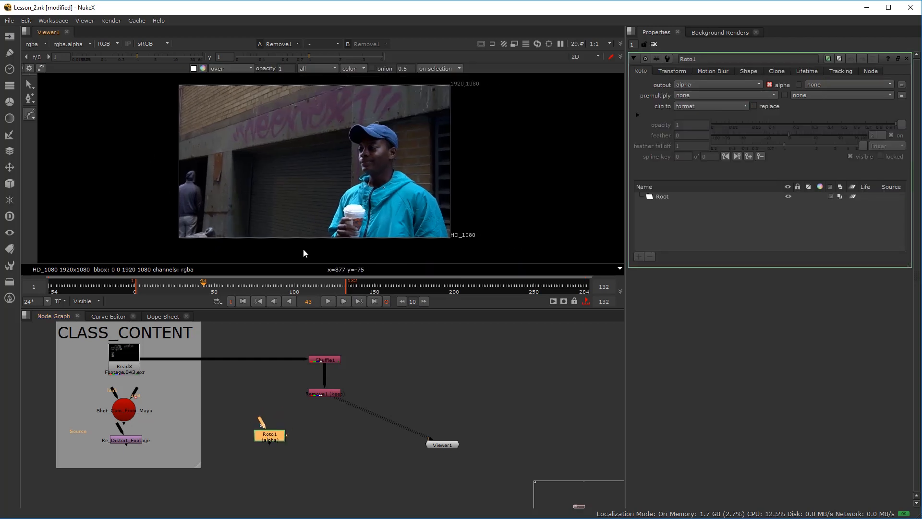
{"action": "left_click", "coordinate": [321, 248]}
{"action": "left_click", "coordinate": [348, 177]}
{"action": "left_click_drag", "start_coordinate": [345, 141], "coordinate": [344, 126]}
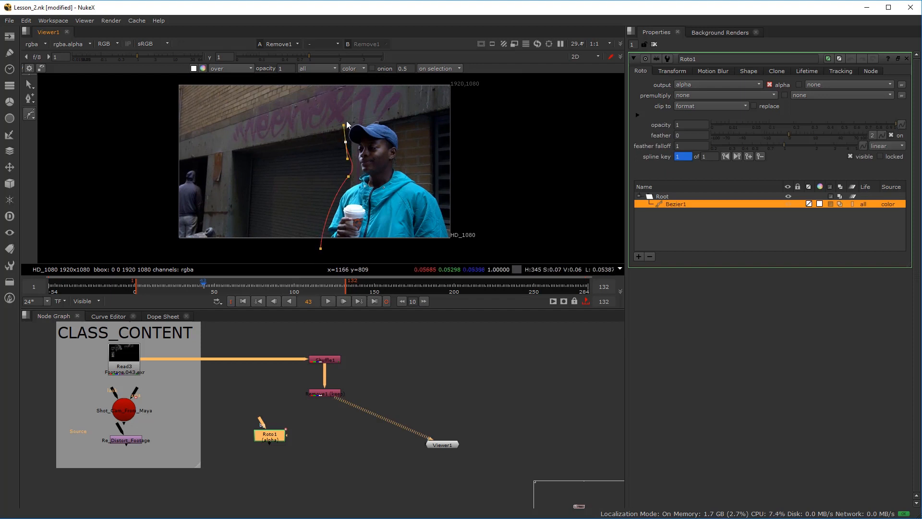
{"action": "left_click_drag", "start_coordinate": [405, 126], "coordinate": [422, 175]}
{"action": "left_click_drag", "start_coordinate": [447, 204], "coordinate": [461, 252]}
{"action": "left_click", "coordinate": [321, 248]}
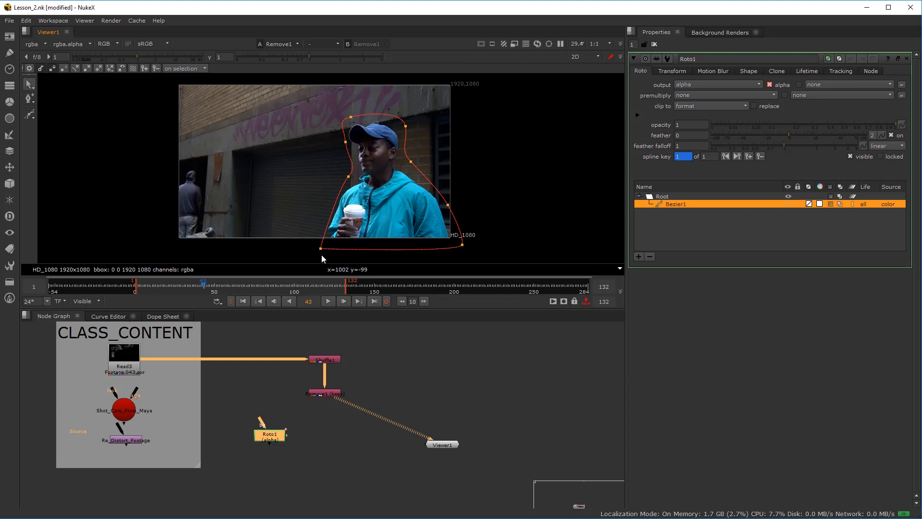
- At frame 18, select all the Bezier's points and enlarge the shape so it loosely encloses the man
{"action": "right_click", "coordinate": [29, 114]}
{"action": "left_click", "coordinate": [72, 113]}
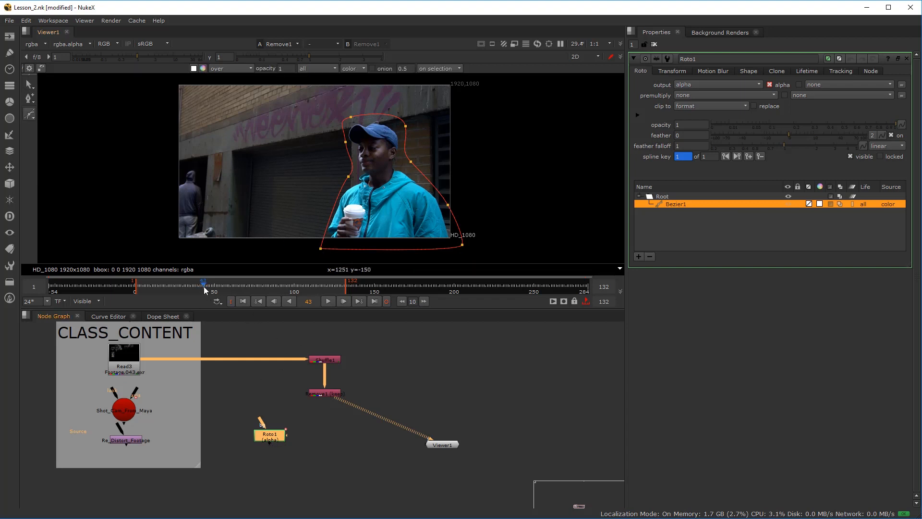
{"action": "left_click_drag", "start_coordinate": [203, 286], "coordinate": [163, 286]}
{"action": "left_click_drag", "start_coordinate": [287, 112], "coordinate": [383, 197]}
{"action": "left_click", "coordinate": [650, 257]}
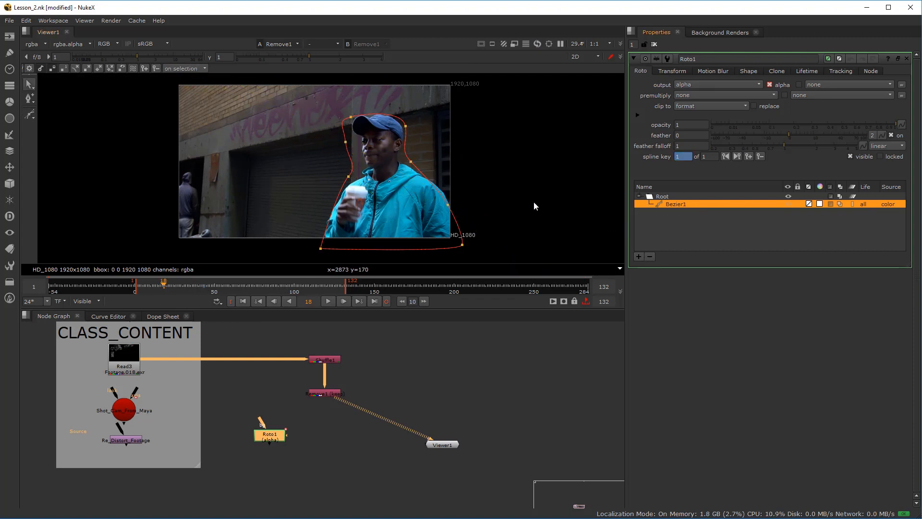
{"action": "scroll", "coordinate": [302, 129], "scroll_direction": "down", "scroll_amount": 1}
{"action": "right_click", "coordinate": [29, 85]}
{"action": "left_click", "coordinate": [57, 86]}
{"action": "left_click_drag", "start_coordinate": [269, 92], "coordinate": [474, 238]}
{"action": "scroll", "coordinate": [451, 210], "scroll_direction": "down", "scroll_amount": 1}
{"action": "scroll", "coordinate": [451, 194], "scroll_direction": "up", "scroll_amount": 1}
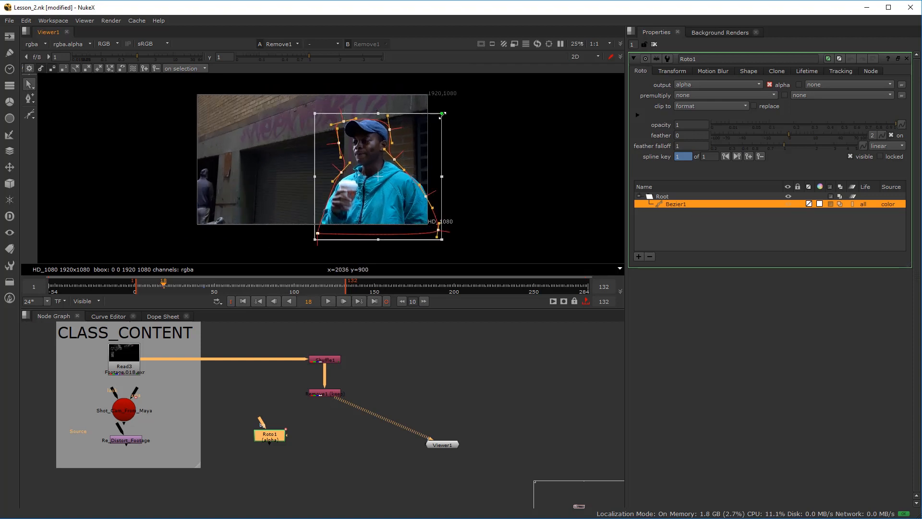
{"action": "left_click_drag", "start_coordinate": [442, 115], "coordinate": [452, 104]}
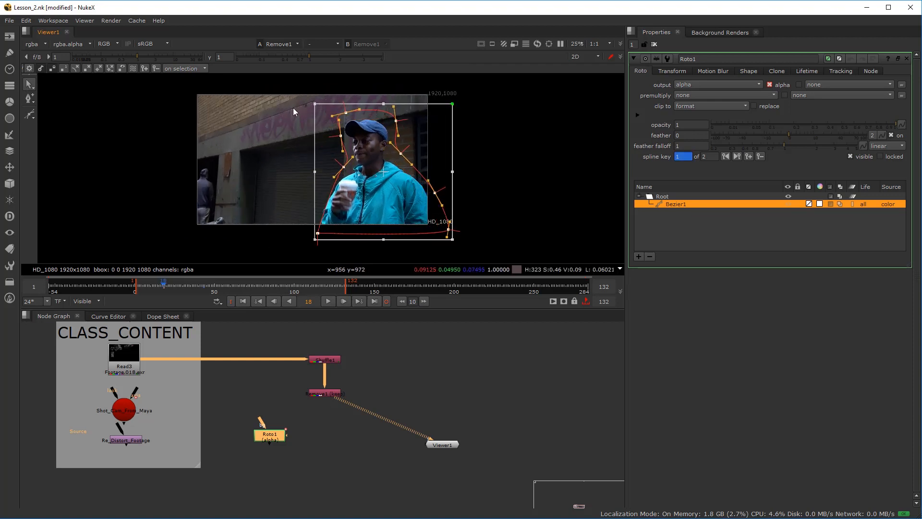
{"action": "mouse_move", "coordinate": [313, 104]}
{"action": "left_mouse_down"}
{"action": "mouse_move", "coordinate": [302, 99]}
{"action": "mouse_move", "coordinate": [308, 106]}
{"action": "left_mouse_up"}
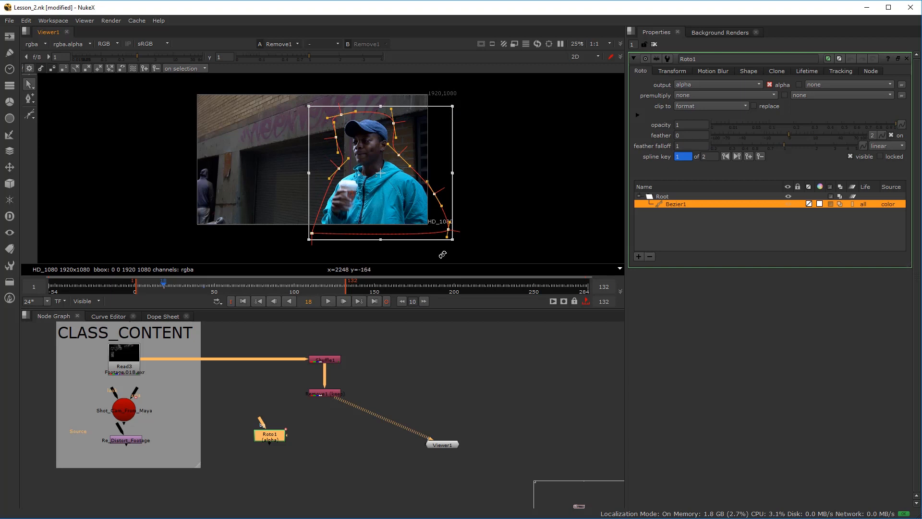
- At a frame before 18, reshape the Bezier's cup-side edge by moving its arm-level and lowest points around the arm
{"action": "left_click_drag", "start_coordinate": [160, 284], "coordinate": [149, 290]}
{"action": "left_click", "coordinate": [307, 191]}
{"action": "left_click", "coordinate": [321, 169]}
{"action": "left_click_drag", "start_coordinate": [315, 168], "coordinate": [310, 169]}
{"action": "left_click_drag", "start_coordinate": [292, 231], "coordinate": [295, 231]}
- At frame 2, move the Bezier's points outward around the raised cup, the cap and the back of the shoulder
{"action": "left_click_drag", "start_coordinate": [148, 283], "coordinate": [137, 286]}
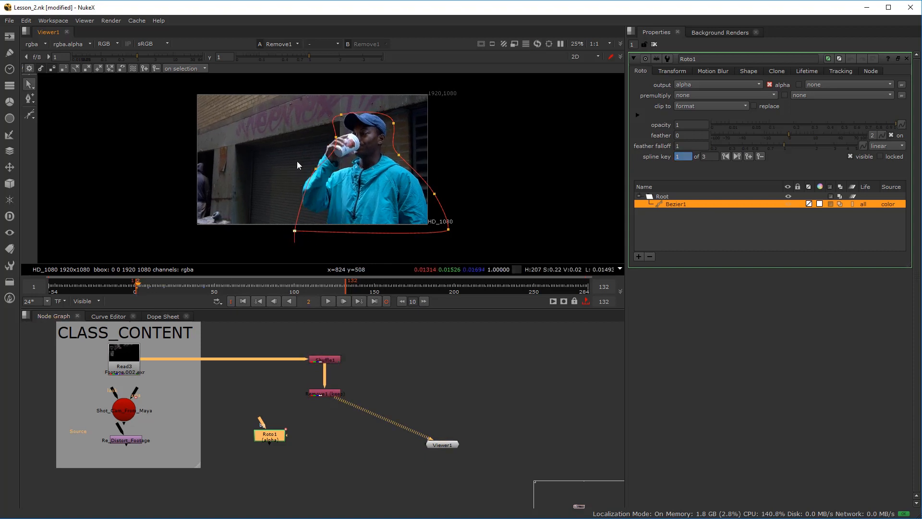
{"action": "left_click", "coordinate": [331, 138]}
{"action": "left_click_drag", "start_coordinate": [332, 140], "coordinate": [323, 141]}
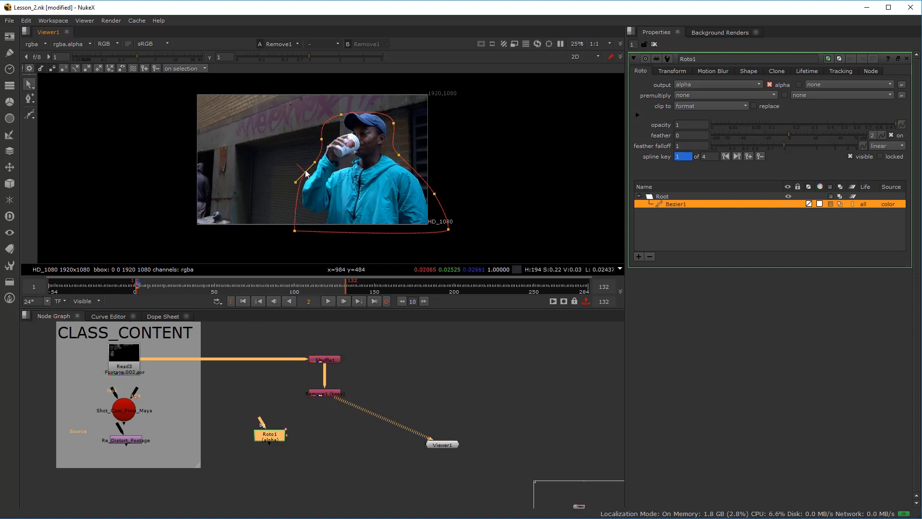
{"action": "left_click_drag", "start_coordinate": [343, 114], "coordinate": [352, 109]}
{"action": "left_click", "coordinate": [399, 156]}
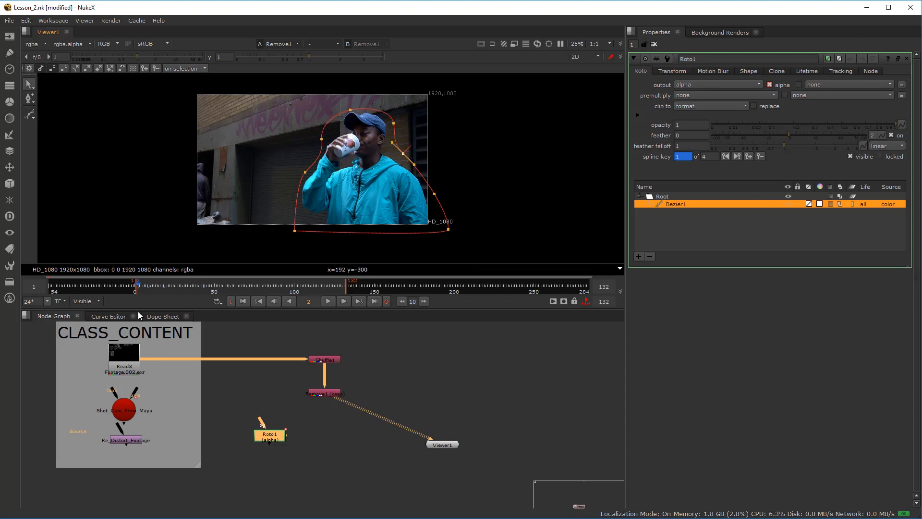
- At frame 31, move the Bezier's shoulder points outward and its cap point slightly upward to clear the man
{"action": "left_click_drag", "start_coordinate": [159, 289], "coordinate": [184, 293]}
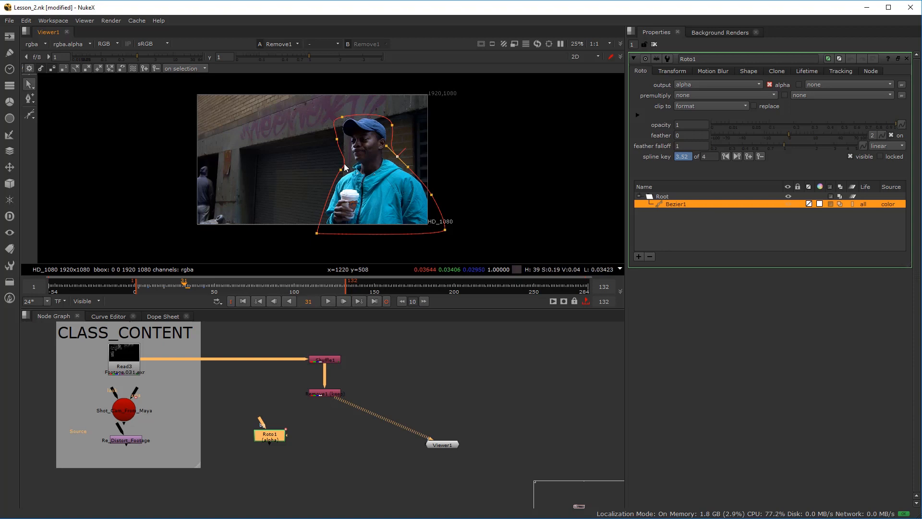
{"action": "left_click_drag", "start_coordinate": [342, 171], "coordinate": [337, 171]}
{"action": "left_click_drag", "start_coordinate": [397, 156], "coordinate": [402, 158]}
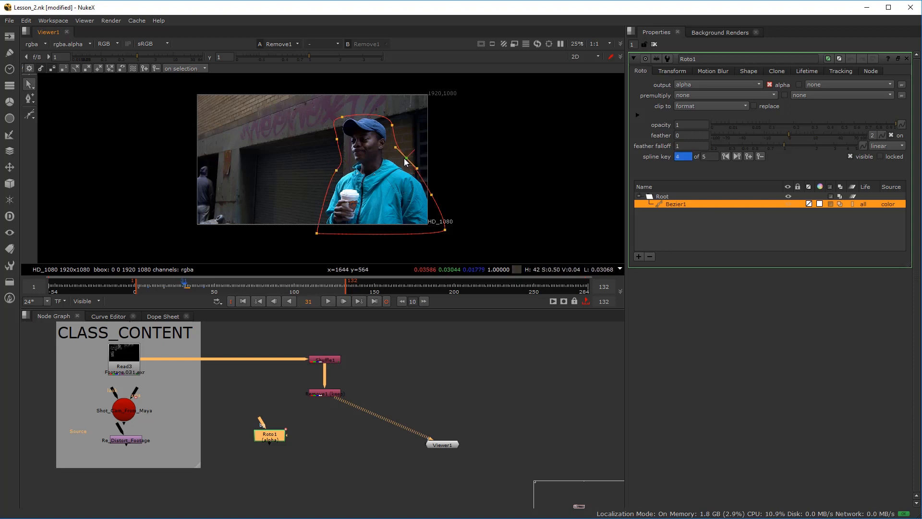
{"action": "left_click_drag", "start_coordinate": [342, 116], "coordinate": [346, 113]}
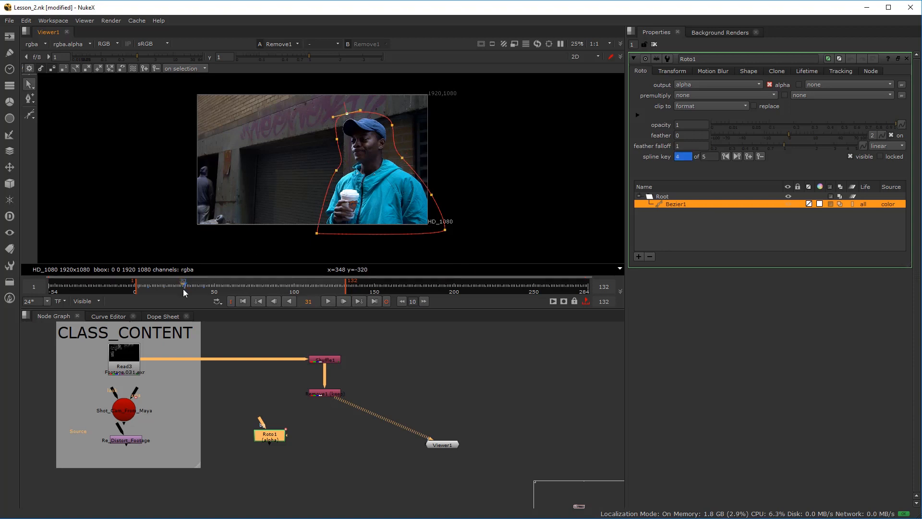
- At frame 67, shrink and reposition the whole Bezier around the man, and pull its cup-side points slightly outward
{"action": "left_click", "coordinate": [203, 285]}
{"action": "left_click", "coordinate": [238, 289]}
{"action": "left_click_drag", "start_coordinate": [239, 290], "coordinate": [242, 288]}
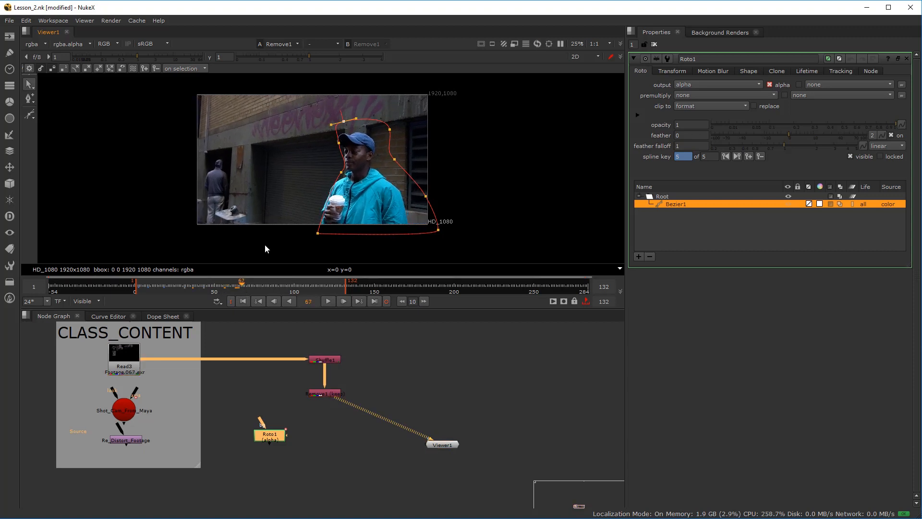
{"action": "left_click_drag", "start_coordinate": [300, 96], "coordinate": [454, 254]}
{"action": "left_click_drag", "start_coordinate": [442, 114], "coordinate": [423, 124]}
{"action": "left_click_drag", "start_coordinate": [357, 187], "coordinate": [355, 189]}
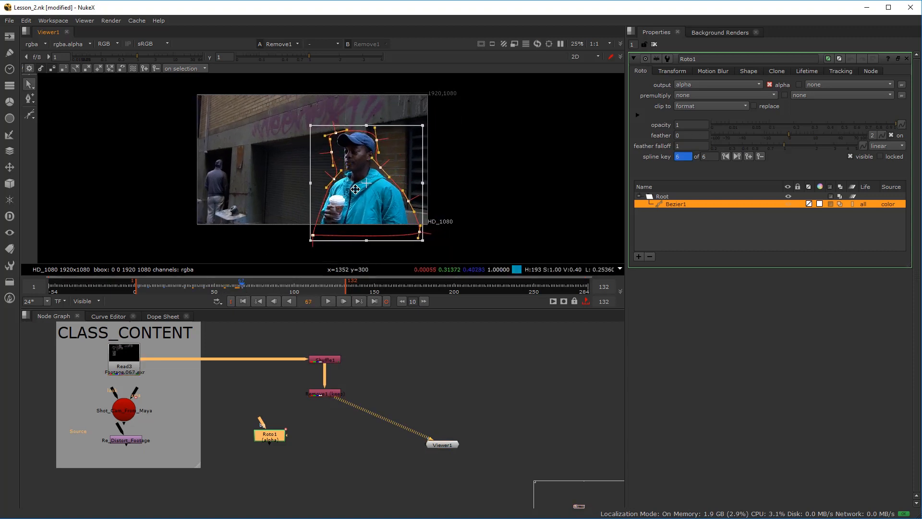
{"action": "left_click", "coordinate": [473, 194]}
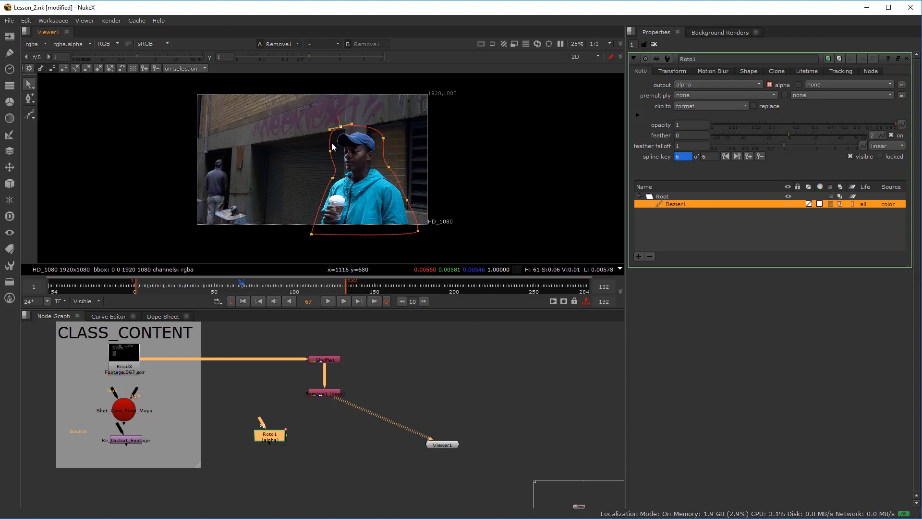
{"action": "left_click_drag", "start_coordinate": [330, 179], "coordinate": [326, 178]}
{"action": "left_click_drag", "start_coordinate": [311, 234], "coordinate": [309, 233]}
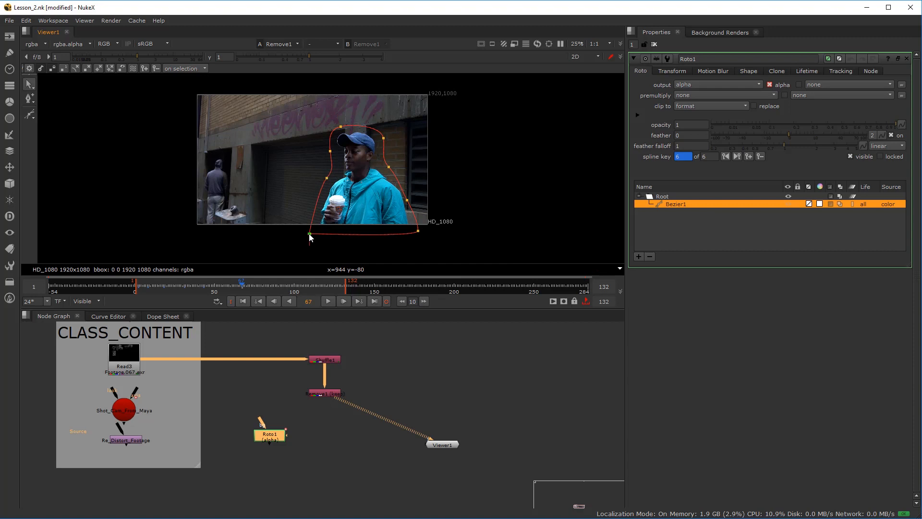
- At a frame past 67, shift the whole Bezier to follow the man and scale it down slightly
{"action": "left_click_drag", "start_coordinate": [243, 283], "coordinate": [266, 286]}
{"action": "left_click_drag", "start_coordinate": [299, 109], "coordinate": [446, 249]}
{"action": "left_click_drag", "start_coordinate": [388, 200], "coordinate": [380, 198]}
{"action": "left_click_drag", "start_coordinate": [415, 119], "coordinate": [412, 121]}
- Shift the whole Bezier over the man at frame 94, and scale it down slightly at a frame further on
{"action": "left_click_drag", "start_coordinate": [271, 291], "coordinate": [285, 290]}
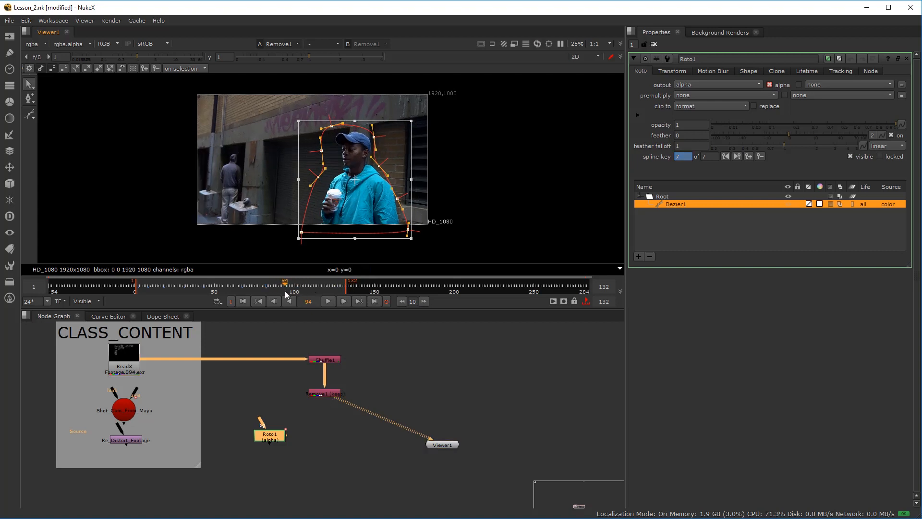
{"action": "left_click_drag", "start_coordinate": [345, 167], "coordinate": [353, 167]}
{"action": "left_click_drag", "start_coordinate": [310, 289], "coordinate": [307, 289]}
{"action": "left_click_drag", "start_coordinate": [419, 122], "coordinate": [412, 124]}
{"action": "left_click", "coordinate": [427, 171]}
{"action": "left_click_drag", "start_coordinate": [291, 115], "coordinate": [448, 252]}
- At frame 118, narrow and nudge the whole Bezier around the man, and move its rear shoulder point outward
{"action": "left_click_drag", "start_coordinate": [309, 289], "coordinate": [324, 285]}
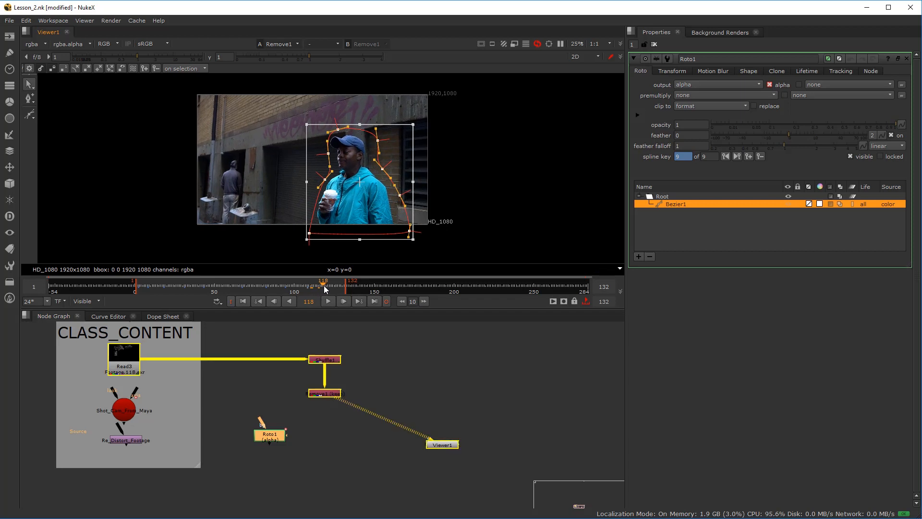
{"action": "left_click_drag", "start_coordinate": [406, 127], "coordinate": [403, 127]}
{"action": "left_click_drag", "start_coordinate": [360, 182], "coordinate": [359, 183]}
{"action": "left_click", "coordinate": [388, 179]}
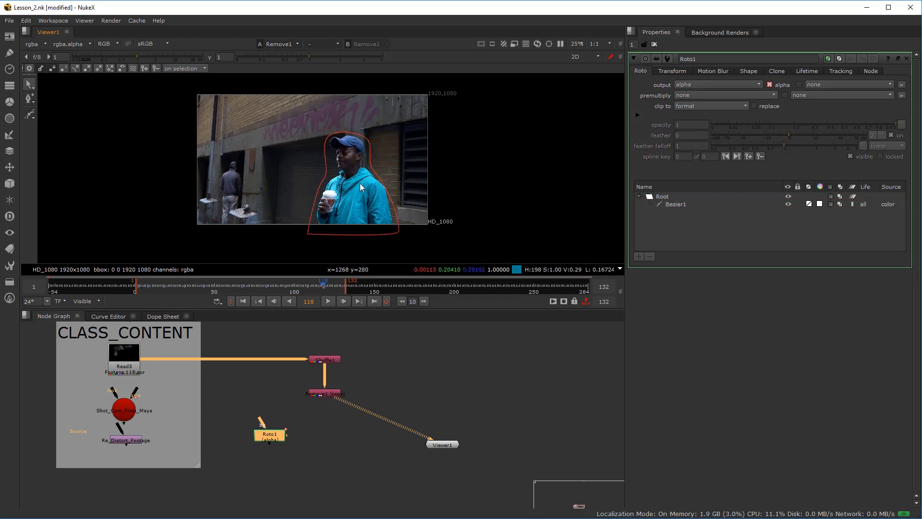
{"action": "scroll", "coordinate": [362, 179], "scroll_direction": "up", "scroll_amount": 2}
{"action": "left_click_drag", "start_coordinate": [382, 171], "coordinate": [386, 172]}
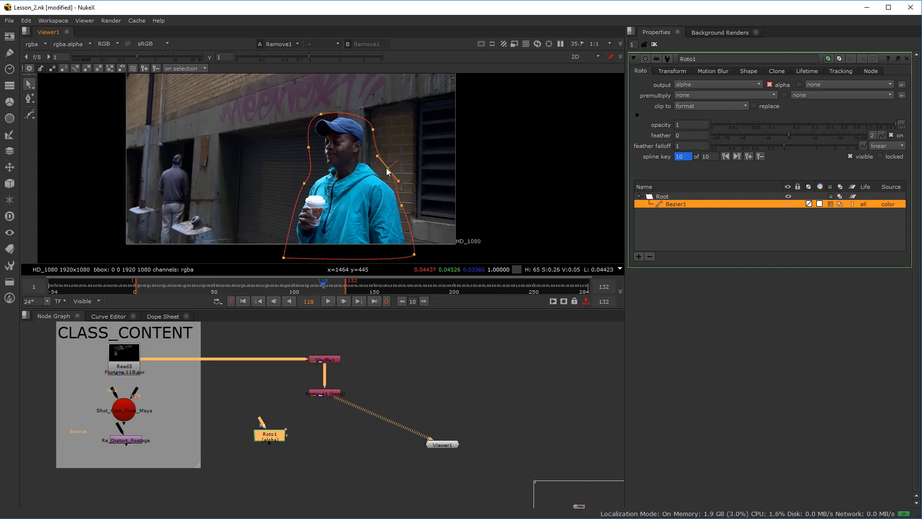
- At frame 128, select all the Bezier's points and nudge the whole shape to follow the man
{"action": "left_click", "coordinate": [339, 286]}
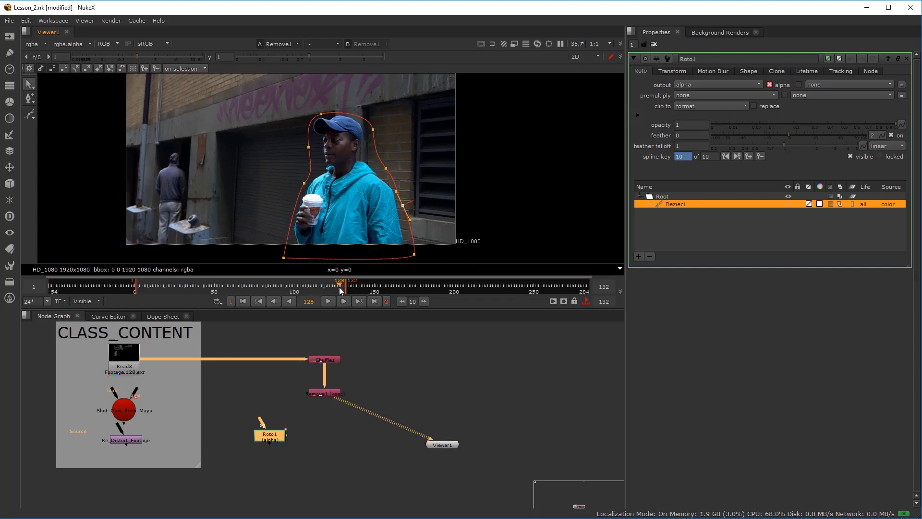
{"action": "scroll", "coordinate": [308, 144], "scroll_direction": "down", "scroll_amount": 2}
{"action": "left_click_drag", "start_coordinate": [272, 94], "coordinate": [387, 240]}
{"action": "scroll", "coordinate": [366, 195], "scroll_direction": "up", "scroll_amount": 2}
{"action": "left_click_drag", "start_coordinate": [325, 173], "coordinate": [323, 172]}
{"action": "left_click", "coordinate": [417, 137]}
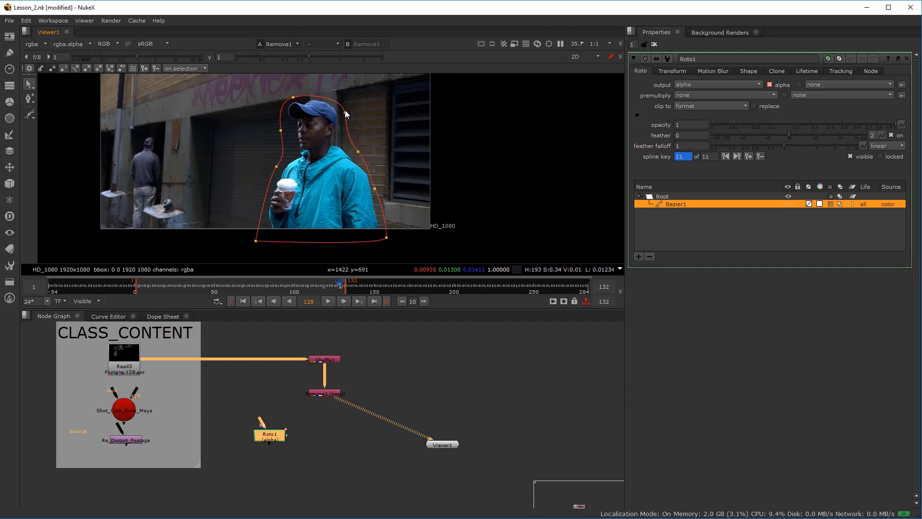
- Refine the Bezier's individual points at frame 128 around the man's cap, shoulders and lower body to keep an even margin
{"action": "left_click_drag", "start_coordinate": [352, 110], "coordinate": [343, 108]}
{"action": "left_click", "coordinate": [292, 97]}
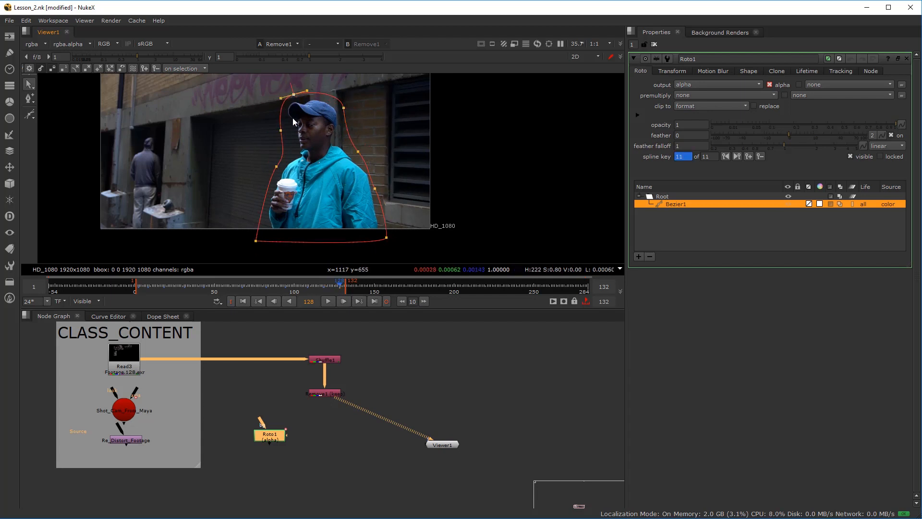
{"action": "left_click_drag", "start_coordinate": [283, 128], "coordinate": [280, 128]}
{"action": "left_click_drag", "start_coordinate": [276, 166], "coordinate": [270, 165]}
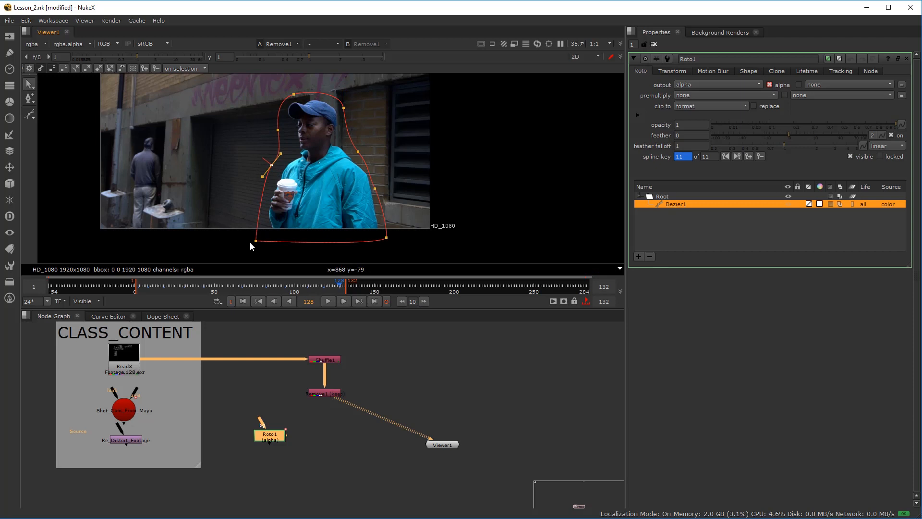
{"action": "left_click_drag", "start_coordinate": [386, 238], "coordinate": [391, 239]}
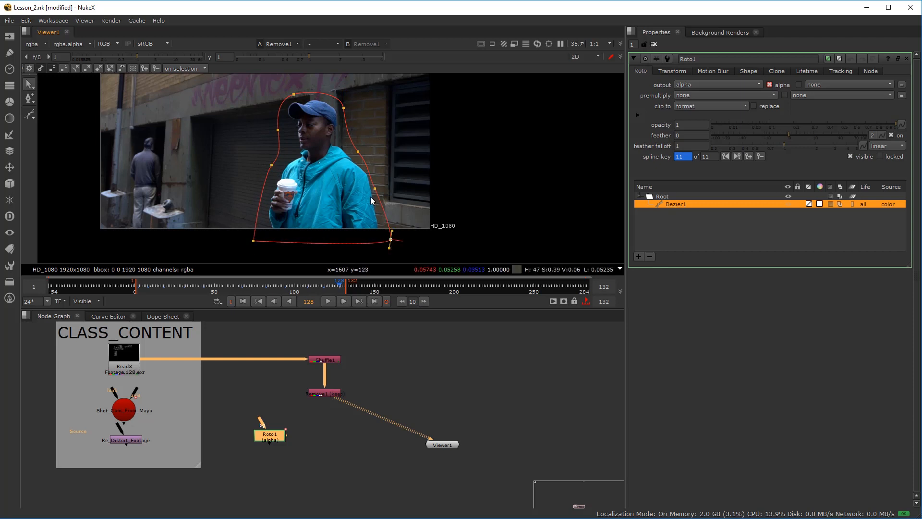
{"action": "left_click_drag", "start_coordinate": [375, 188], "coordinate": [376, 185]}
{"action": "left_click_drag", "start_coordinate": [359, 152], "coordinate": [360, 150]}
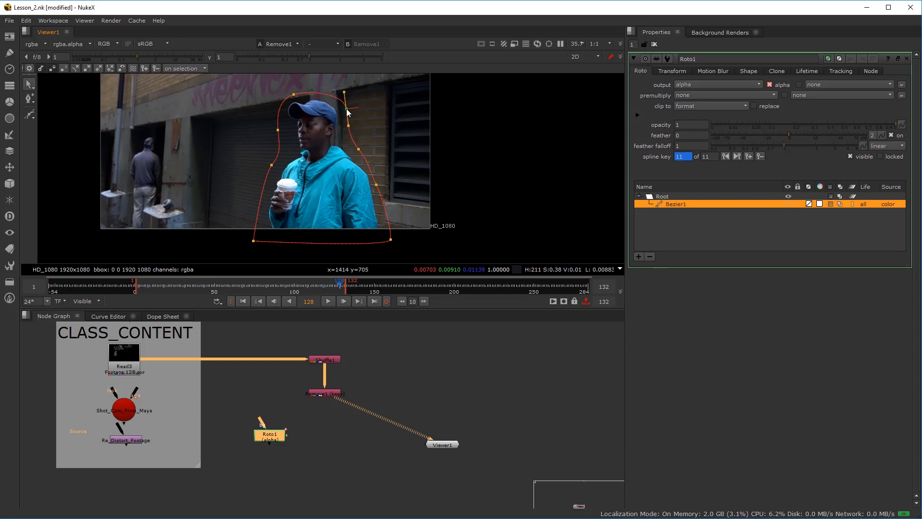
{"action": "left_click_drag", "start_coordinate": [348, 109], "coordinate": [345, 109]}
- Scrub back to an early frame and play the shot to check that the Bezier keeps following the man
{"action": "scroll", "coordinate": [229, 145], "scroll_direction": "down", "scroll_amount": 3}
{"action": "left_click_drag", "start_coordinate": [228, 150], "coordinate": [302, 178]}
{"action": "scroll", "coordinate": [304, 171], "scroll_direction": "up", "scroll_amount": 2}
{"action": "left_click_drag", "start_coordinate": [324, 293], "coordinate": [185, 298]}
{"action": "left_click", "coordinate": [328, 301]}
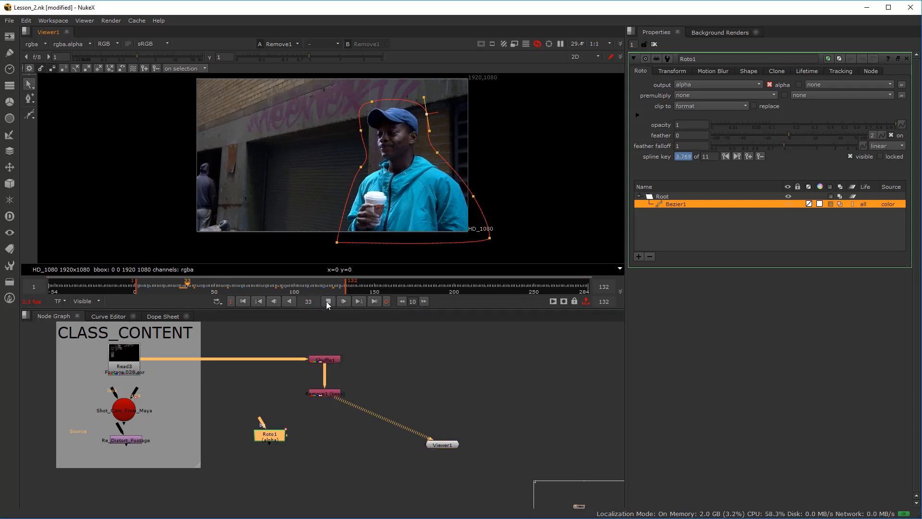
- Play and scrub through the middle of the shot to review how the Bezier tracks the man
{"action": "left_click", "coordinate": [328, 301]}
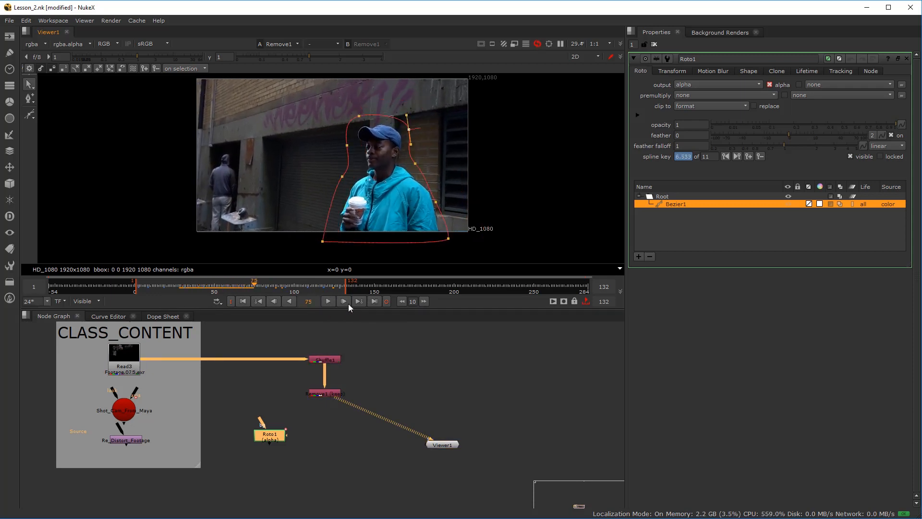
{"action": "left_click_drag", "start_coordinate": [257, 291], "coordinate": [213, 294]}
{"action": "left_click", "coordinate": [328, 301]}
{"action": "left_click", "coordinate": [326, 302]}
{"action": "left_click", "coordinate": [329, 301]}
{"action": "left_click", "coordinate": [328, 301]}
{"action": "mouse_move", "coordinate": [246, 284]}
{"action": "left_mouse_down"}
{"action": "mouse_move", "coordinate": [207, 287]}
{"action": "mouse_move", "coordinate": [235, 287]}
{"action": "left_mouse_up"}
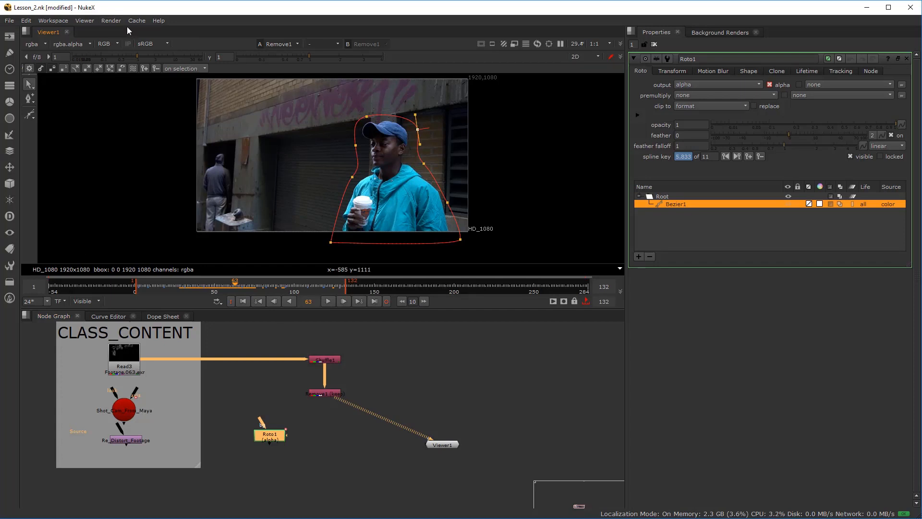
{"action": "scroll", "coordinate": [304, 378], "scroll_direction": "up", "scroll_amount": 3}
{"action": "left_click", "coordinate": [329, 393]}
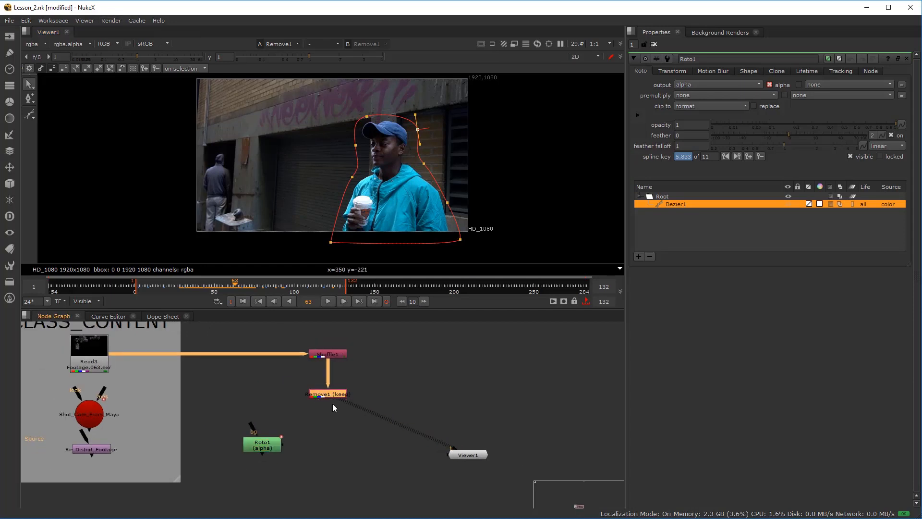
{"action": "scroll", "coordinate": [340, 404], "scroll_direction": "up", "scroll_amount": 2}
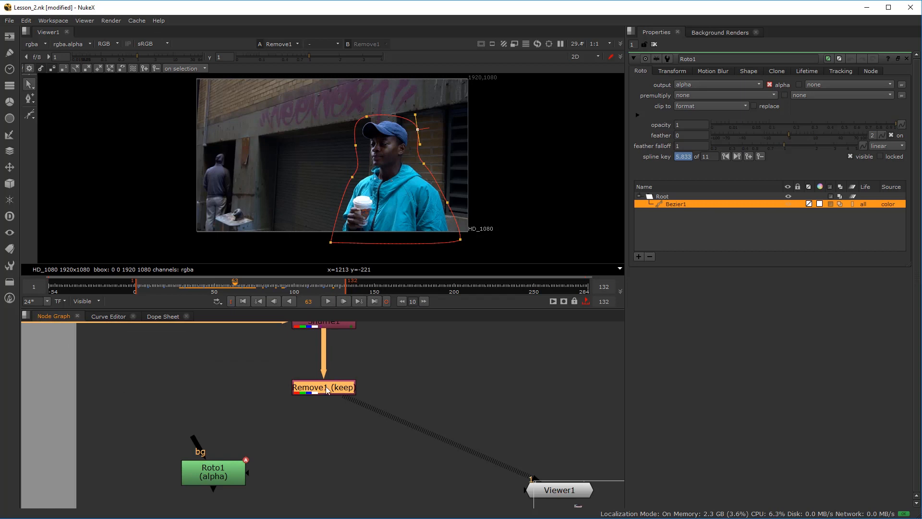
{"action": "scroll", "coordinate": [327, 377], "scroll_direction": "down", "scroll_amount": 1}
{"action": "scroll", "coordinate": [310, 423], "scroll_direction": "down", "scroll_amount": 2}
{"action": "scroll", "coordinate": [309, 404], "scroll_direction": "up", "scroll_amount": 1}
- At frame 76, draw an Ellipse roto shape around the hooded man in the background
{"action": "left_click_drag", "start_coordinate": [315, 288], "coordinate": [256, 294]}
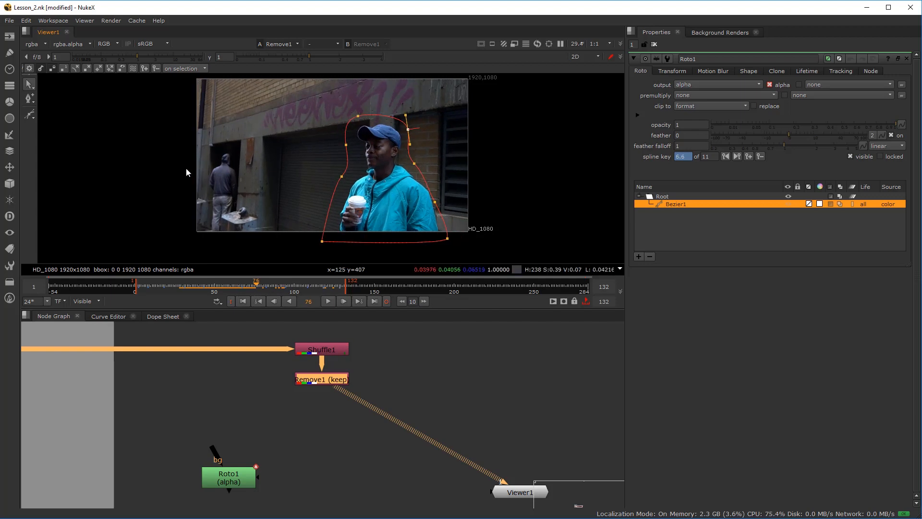
{"action": "left_click", "coordinate": [32, 114]}
{"action": "scroll", "coordinate": [242, 118], "scroll_direction": "up", "scroll_amount": 3}
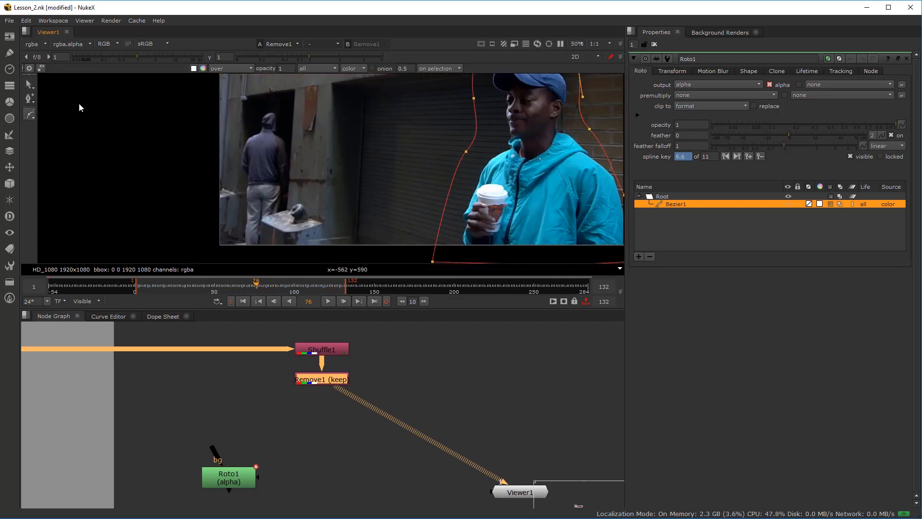
{"action": "left_click", "coordinate": [35, 114]}
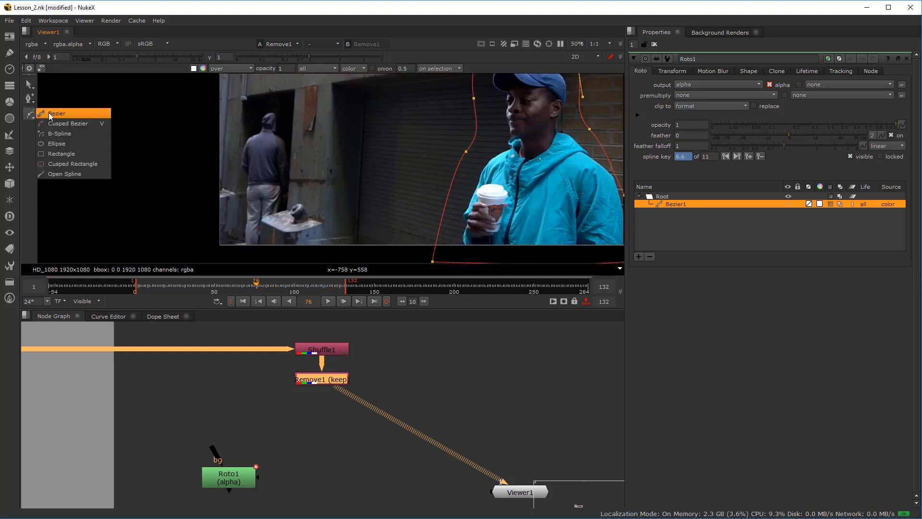
{"action": "left_click", "coordinate": [73, 146]}
{"action": "left_click_drag", "start_coordinate": [233, 106], "coordinate": [264, 200]}
{"action": "left_click_drag", "start_coordinate": [292, 256], "coordinate": [296, 256]}
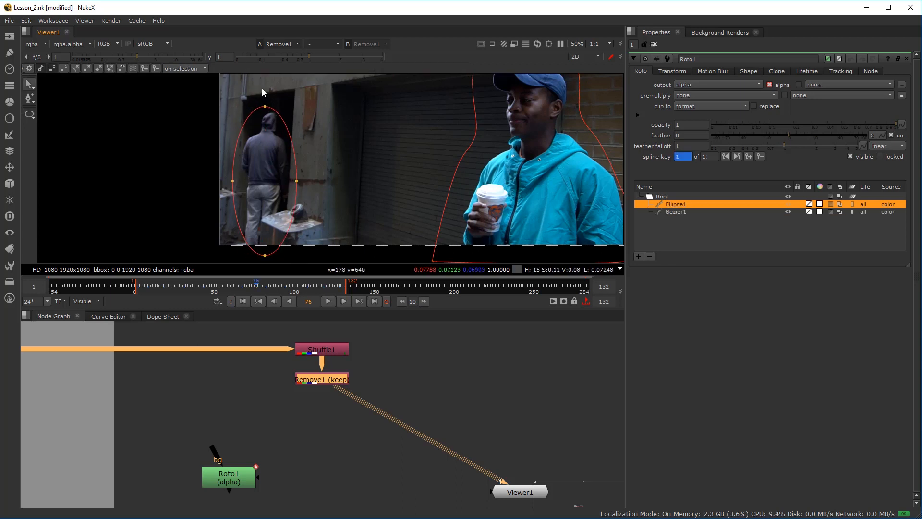
- Adjust the ellipse's individual points at frame 76 to fit loosely around the background man
{"action": "scroll", "coordinate": [264, 88], "scroll_direction": "up", "scroll_amount": 1}
{"action": "left_click_drag", "start_coordinate": [264, 110], "coordinate": [273, 108]}
{"action": "left_click_drag", "start_coordinate": [227, 197], "coordinate": [260, 111]}
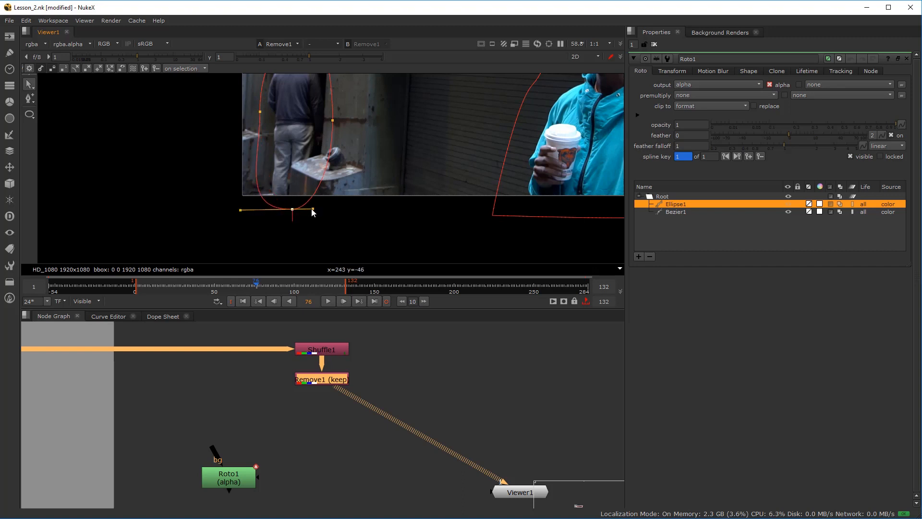
{"action": "left_click_drag", "start_coordinate": [334, 141], "coordinate": [320, 228]}
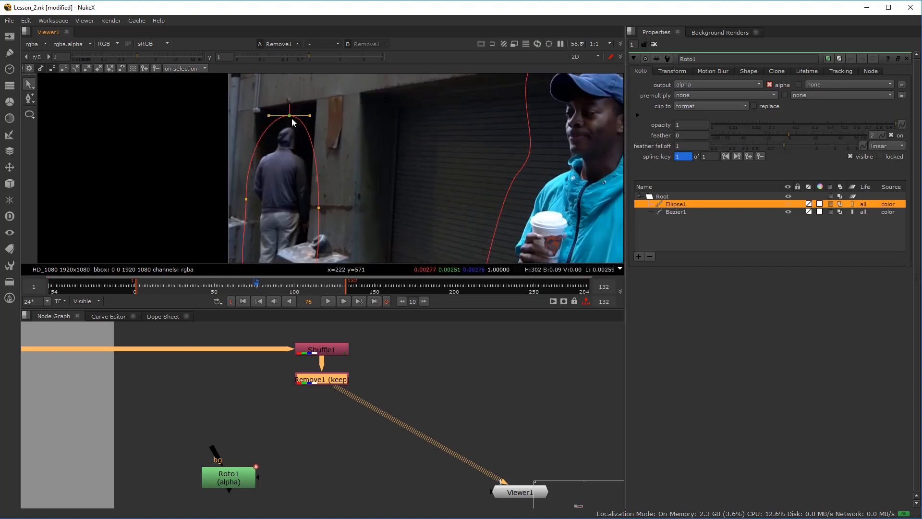
- At frame 91, move the whole ellipse to follow the background man and adjust its lowest point beneath his feet
{"action": "scroll", "coordinate": [286, 130], "scroll_direction": "down", "scroll_amount": 3}
{"action": "left_click_drag", "start_coordinate": [244, 105], "coordinate": [341, 237]}
{"action": "left_click_drag", "start_coordinate": [263, 286], "coordinate": [280, 289]}
{"action": "left_click_drag", "start_coordinate": [280, 168], "coordinate": [289, 159]}
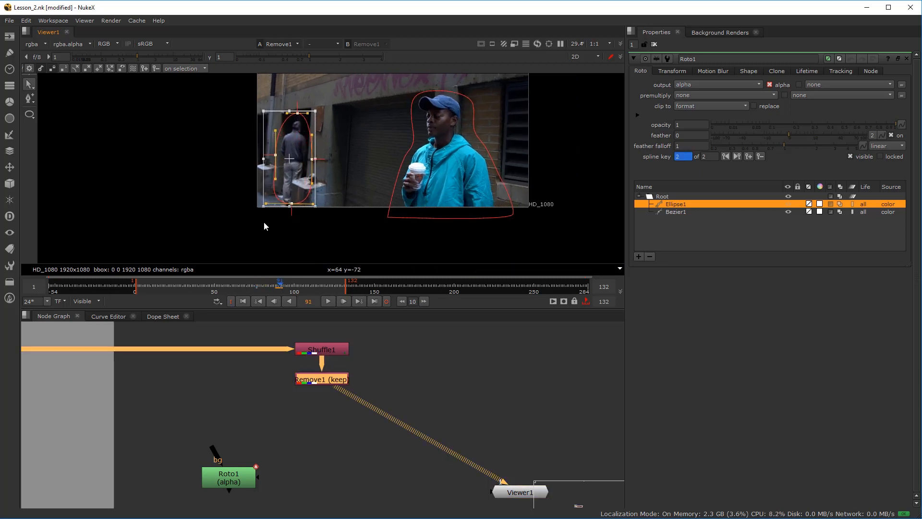
{"action": "scroll", "coordinate": [264, 221], "scroll_direction": "up", "scroll_amount": 3}
{"action": "left_click_drag", "start_coordinate": [311, 191], "coordinate": [309, 207]}
{"action": "left_click_drag", "start_coordinate": [319, 148], "coordinate": [307, 185]}
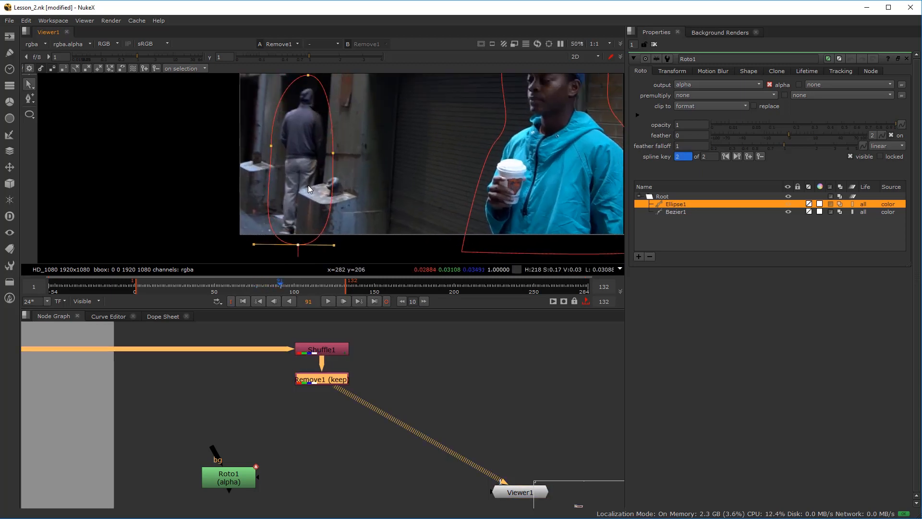
- At frame 104, select all the ellipse's points and nudge the shape over the background man
{"action": "left_click", "coordinate": [301, 289]}
{"action": "scroll", "coordinate": [250, 120], "scroll_direction": "down", "scroll_amount": 1}
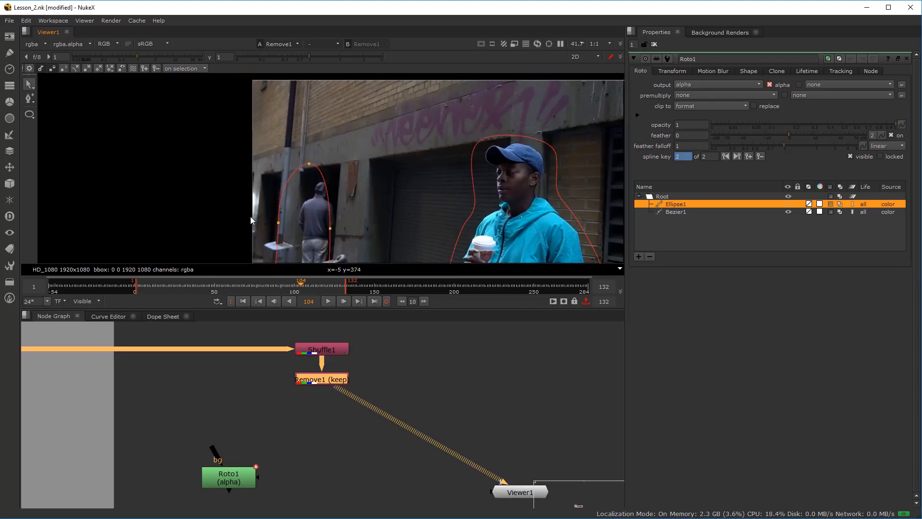
{"action": "scroll", "coordinate": [249, 220], "scroll_direction": "down", "scroll_amount": 1}
{"action": "left_click_drag", "start_coordinate": [243, 103], "coordinate": [355, 236]}
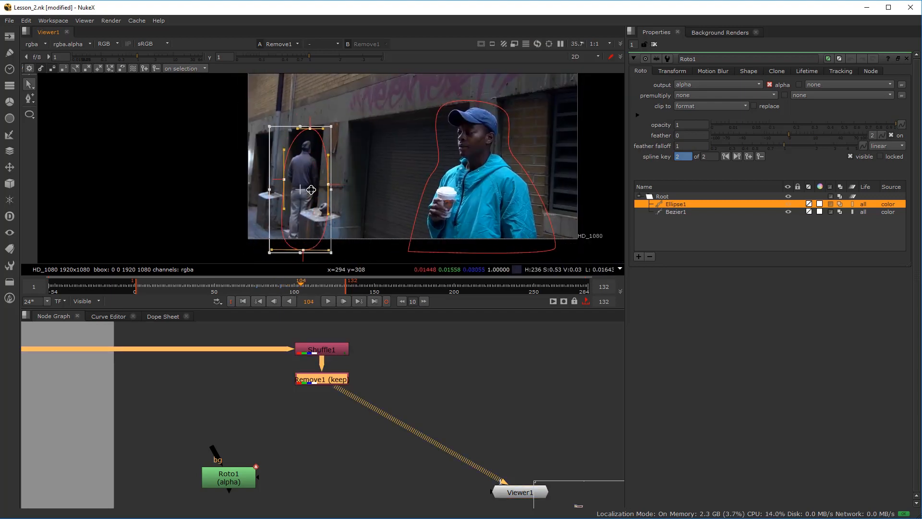
{"action": "left_click_drag", "start_coordinate": [311, 189], "coordinate": [310, 191]}
- Reposition the whole ellipse over the background man at frame 118 and again near the end of the shot
{"action": "left_click_drag", "start_coordinate": [301, 286], "coordinate": [322, 287]}
{"action": "left_click_drag", "start_coordinate": [306, 187], "coordinate": [296, 194]}
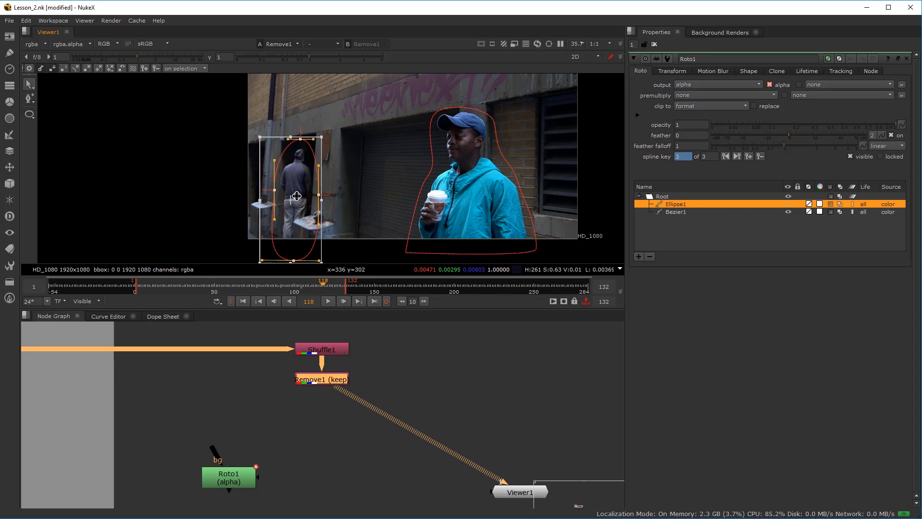
{"action": "left_click_drag", "start_coordinate": [323, 287], "coordinate": [341, 286]}
{"action": "left_click_drag", "start_coordinate": [293, 197], "coordinate": [288, 202]}
- Move the whole ellipse to follow the background man at frame 38 and at an earlier frame
{"action": "left_click_drag", "start_coordinate": [243, 287], "coordinate": [195, 289]}
{"action": "left_click_drag", "start_coordinate": [275, 203], "coordinate": [255, 213]}
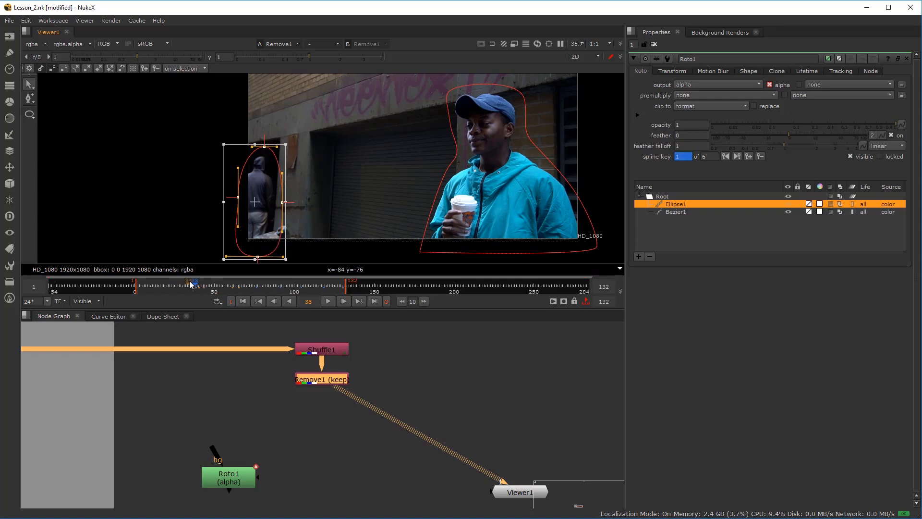
{"action": "left_click_drag", "start_coordinate": [190, 282], "coordinate": [176, 282]}
{"action": "left_click_drag", "start_coordinate": [255, 201], "coordinate": [247, 207]}
- At frame 4, shift the ellipse over the partly visible background man, and check its fit at frames up to 91
{"action": "left_click", "coordinate": [158, 282]}
{"action": "left_click", "coordinate": [143, 285]}
{"action": "left_click_drag", "start_coordinate": [142, 287], "coordinate": [141, 287]}
{"action": "left_click_drag", "start_coordinate": [252, 215], "coordinate": [247, 210]}
{"action": "left_click", "coordinate": [184, 176]}
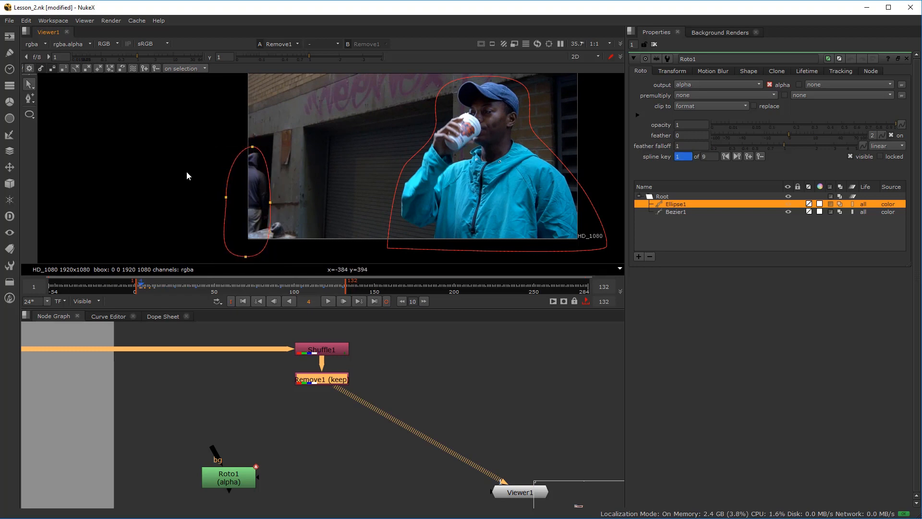
{"action": "left_click", "coordinate": [214, 285]}
{"action": "left_click", "coordinate": [279, 287]}
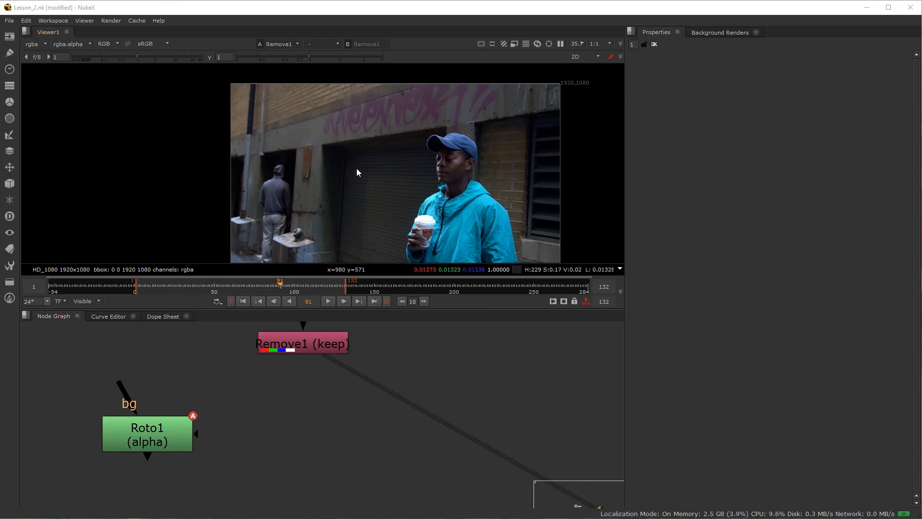
{"action": "scroll", "coordinate": [343, 189], "scroll_direction": "down", "scroll_amount": 1}
{"action": "left_click_drag", "start_coordinate": [344, 190], "coordinate": [349, 174]}
{"action": "scroll", "coordinate": [348, 175], "scroll_direction": "up", "scroll_amount": 1}
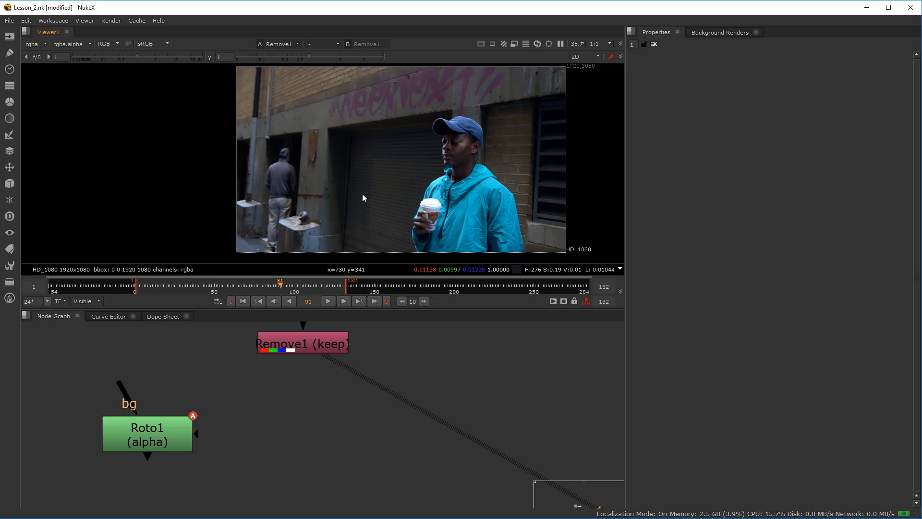
{"action": "key", "text": "Tab"}
{"action": "left_click_drag", "start_coordinate": [325, 189], "coordinate": [282, 125]}
{"action": "key", "text": "super"}
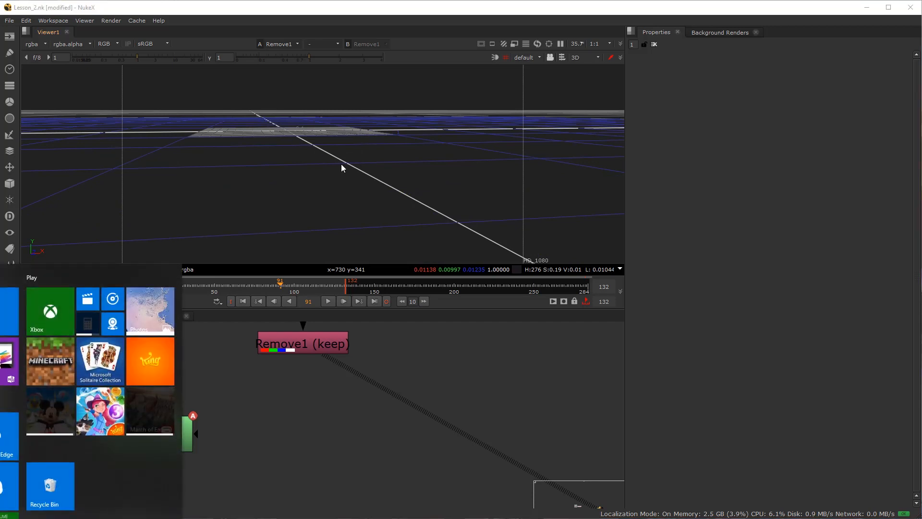
{"action": "key", "text": "super"}
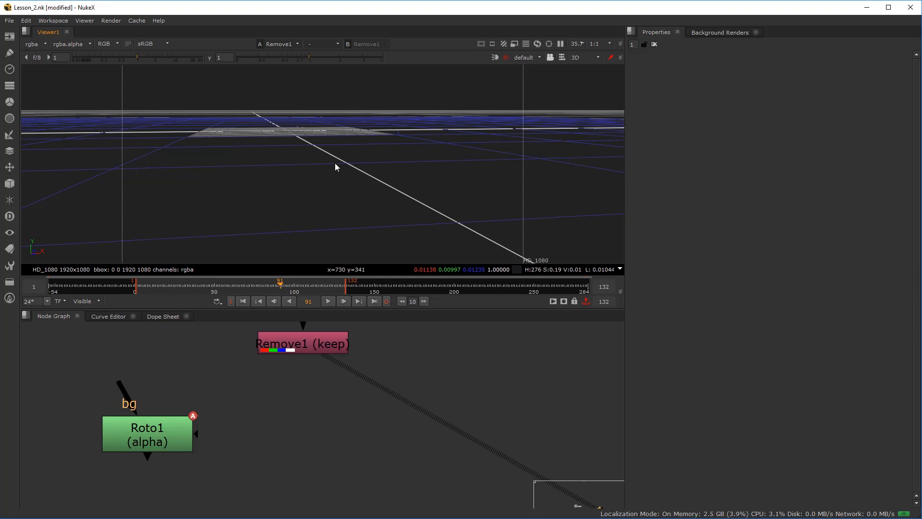
{"action": "key", "text": "Tab"}
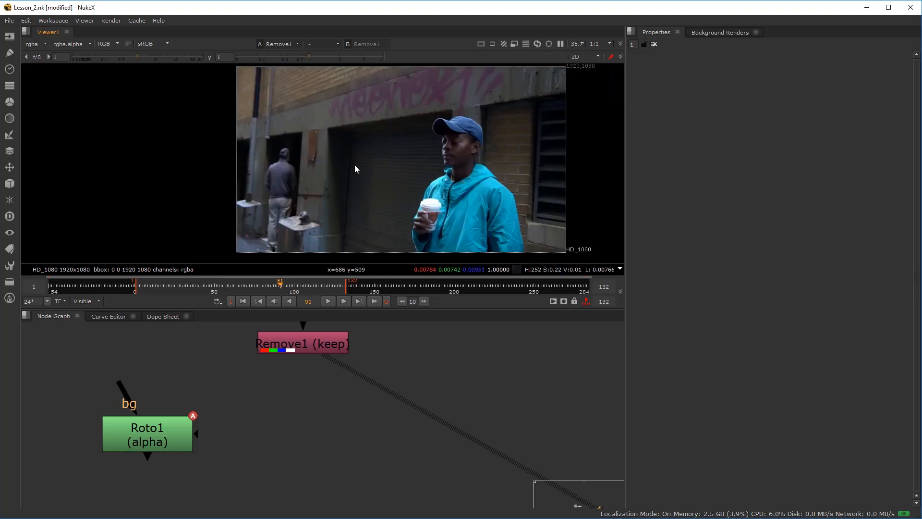
- Move the Roto1 node farther away from Remove1 to free space in the node graph
{"action": "scroll", "coordinate": [353, 168], "scroll_direction": "down", "scroll_amount": 2}
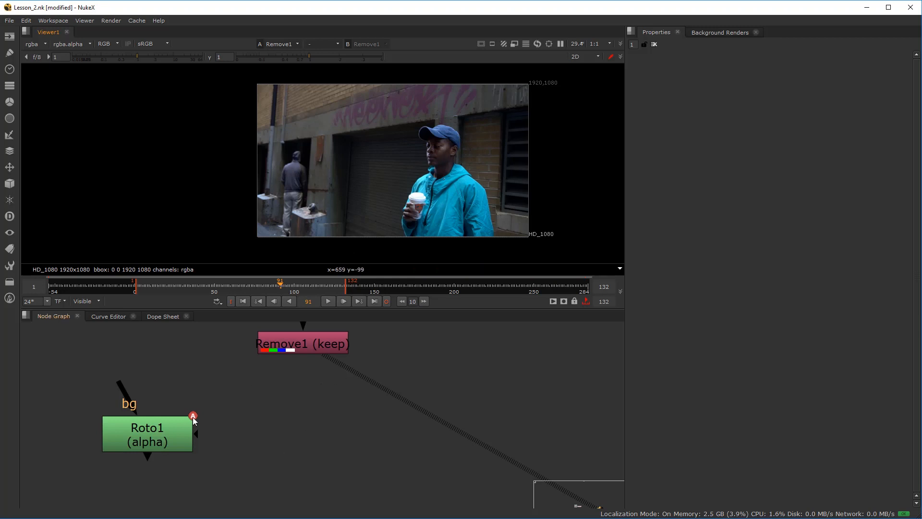
{"action": "left_click_drag", "start_coordinate": [246, 406], "coordinate": [281, 413]}
{"action": "scroll", "coordinate": [281, 414], "scroll_direction": "down", "scroll_amount": 2}
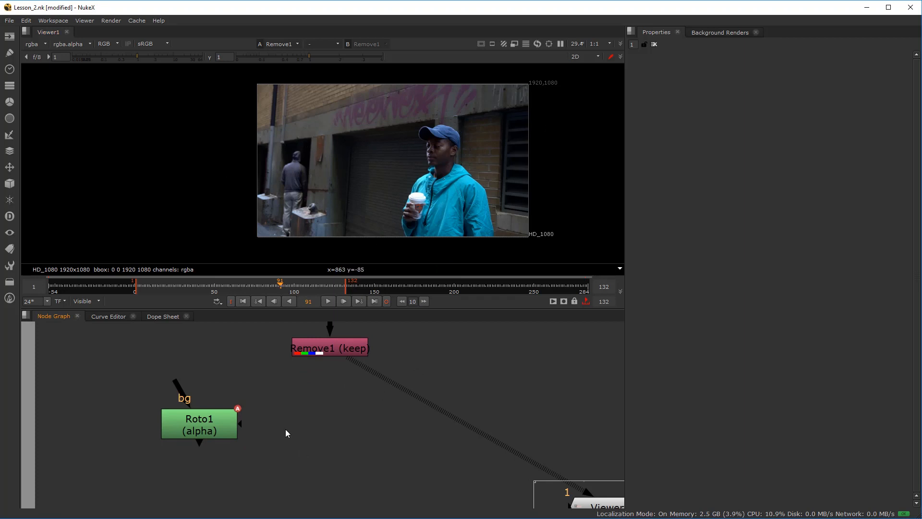
{"action": "left_click_drag", "start_coordinate": [197, 430], "coordinate": [229, 426]}
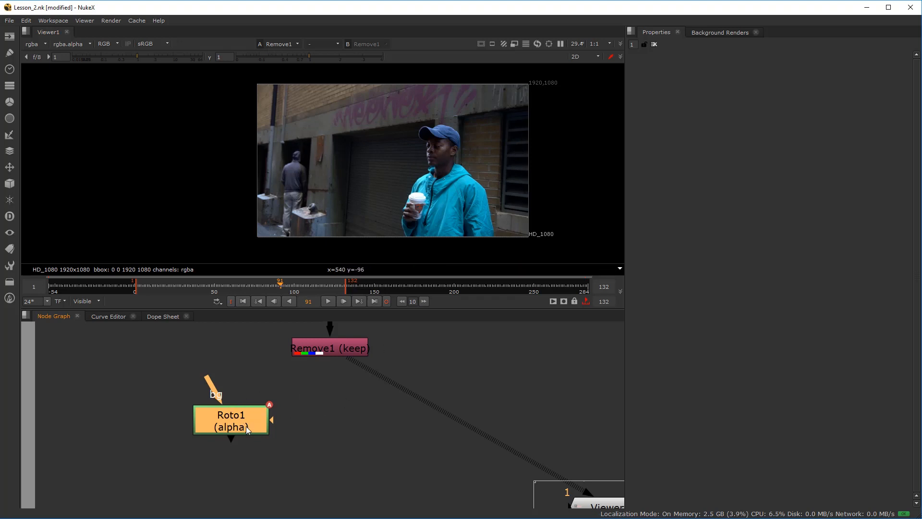
{"action": "left_click_drag", "start_coordinate": [248, 425], "coordinate": [194, 423]}
- Add a LensDistortion node, look over its Grid Detection settings and delete the node
{"action": "left_click", "coordinate": [307, 419]}
{"action": "key", "text": "Tab"}
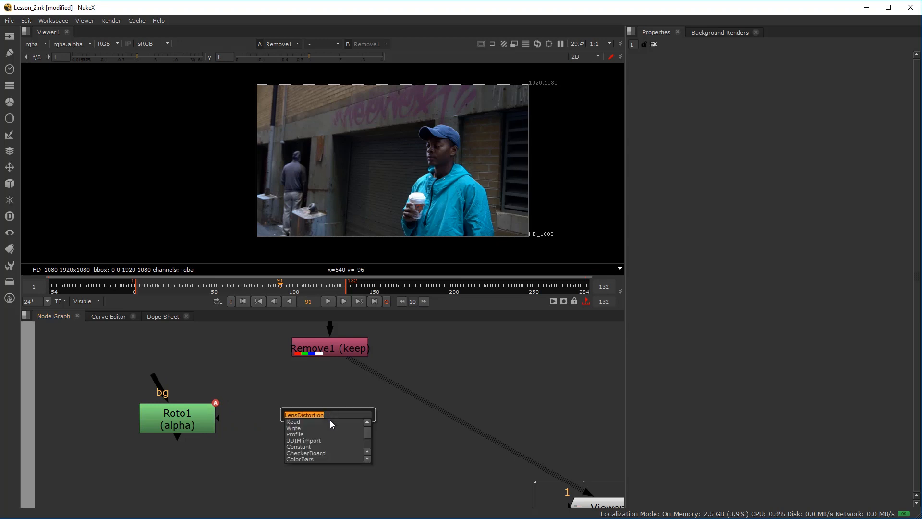
{"action": "key", "text": "Return"}
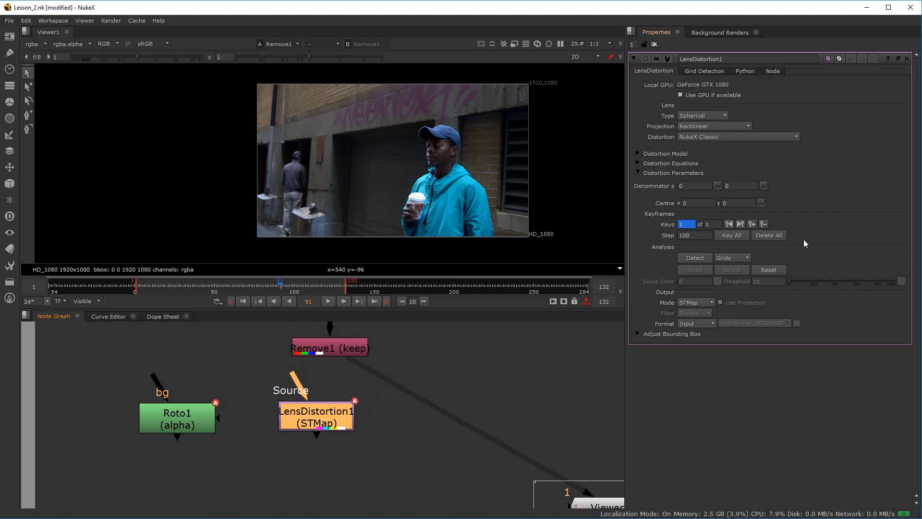
{"action": "left_click", "coordinate": [694, 71]}
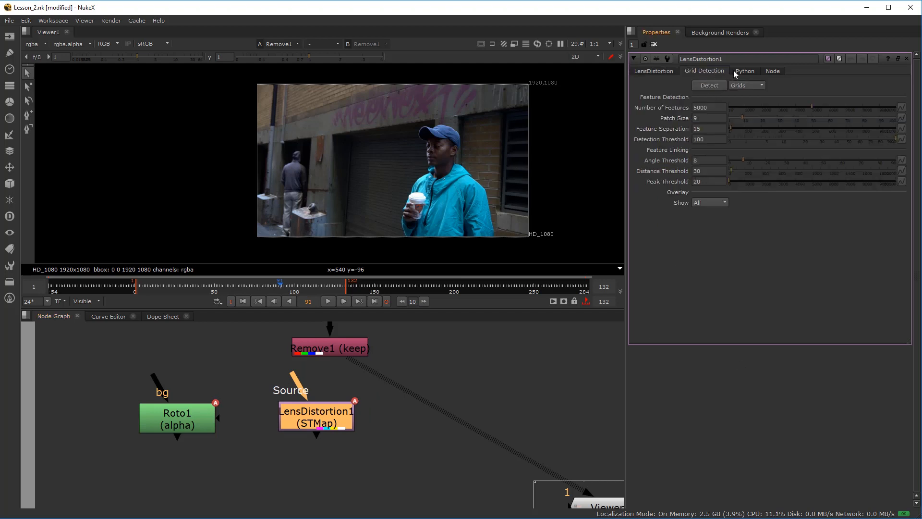
{"action": "left_click", "coordinate": [654, 72]}
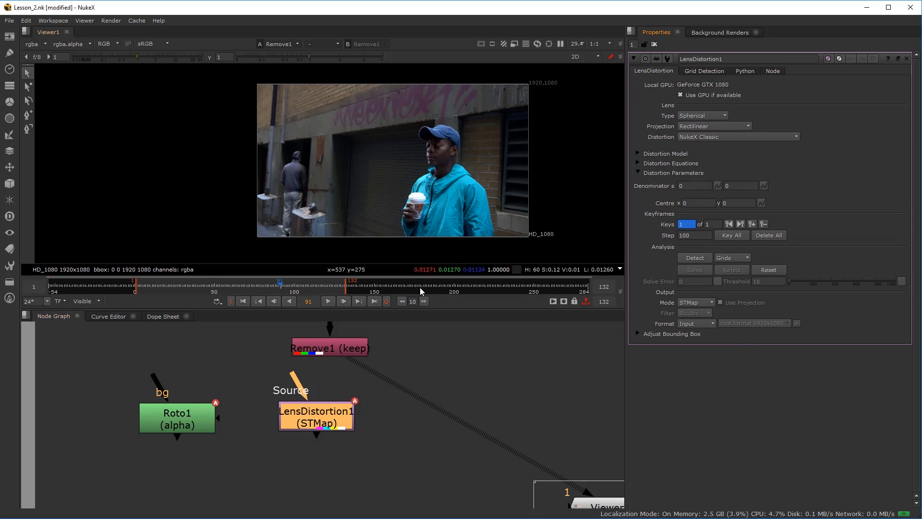
{"action": "left_click_drag", "start_coordinate": [314, 418], "coordinate": [325, 419]}
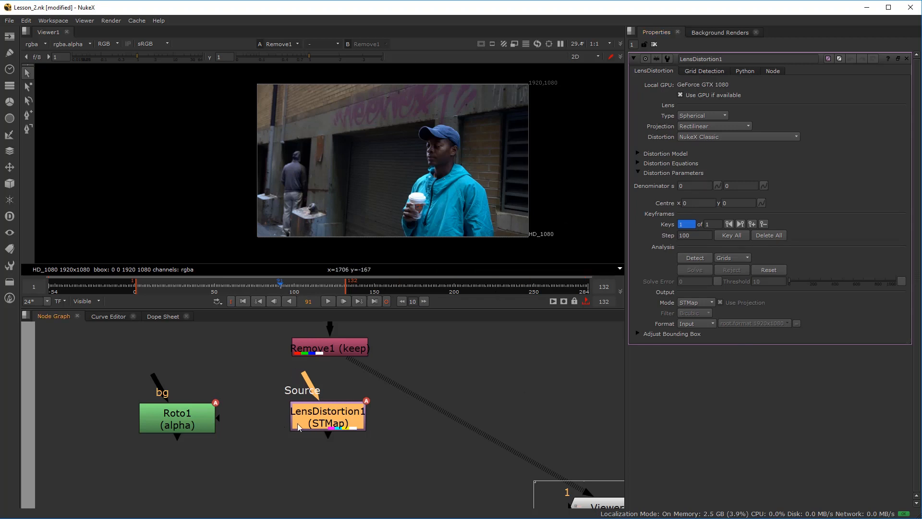
{"action": "key", "text": "Delete"}
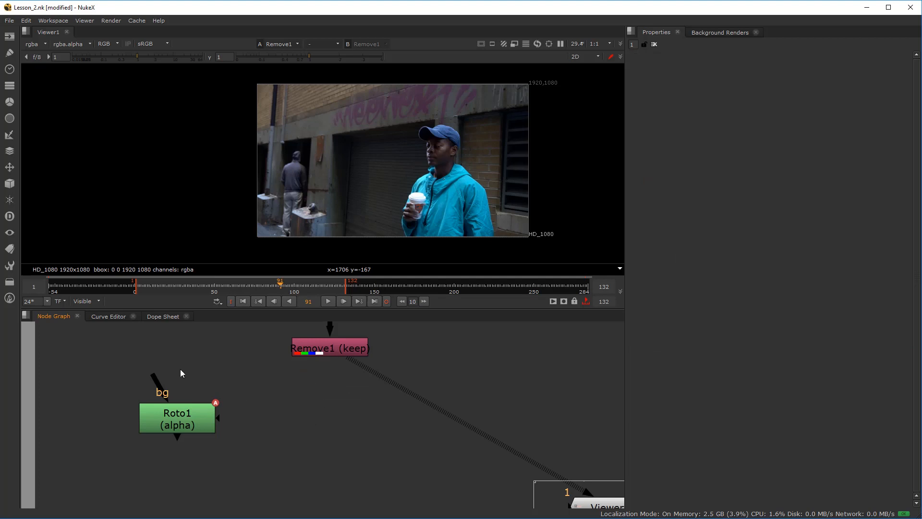
- Update the list of all available plugins so that every installed node can be found
{"action": "left_click", "coordinate": [11, 283]}
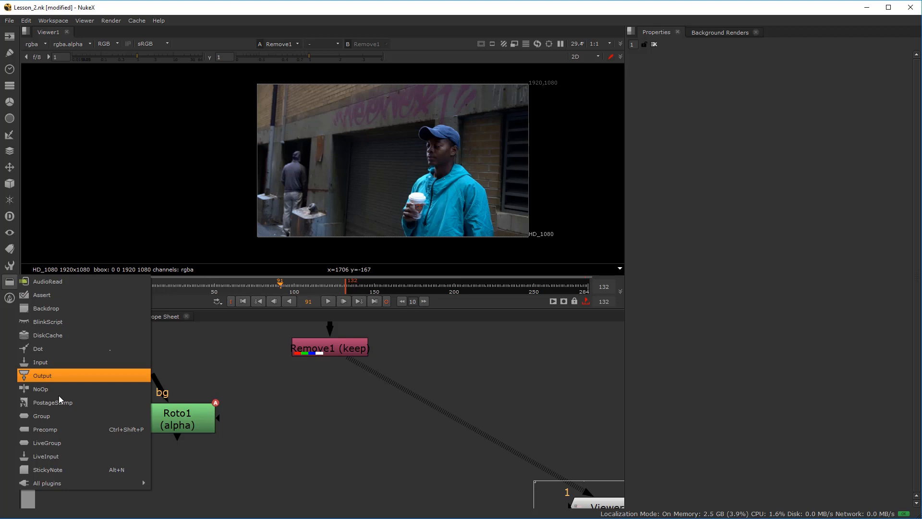
{"action": "mouse_move", "coordinate": [72, 483]}
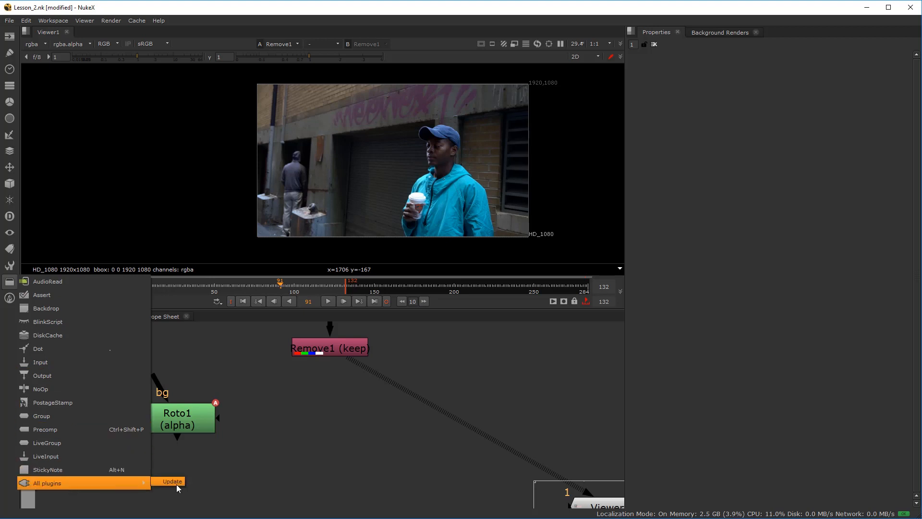
{"action": "left_click", "coordinate": [173, 481]}
- Add the LensDistortion node version with Image Analysis settings below Remove1, connecting its Source to Remove1 and its Mask to Roto1
{"action": "key", "text": "Tab"}
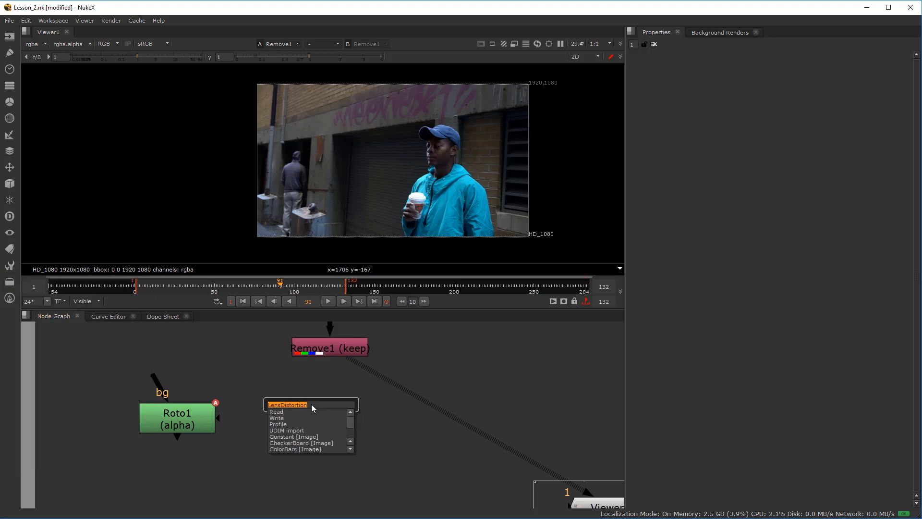
{"action": "type", "text": "len"}
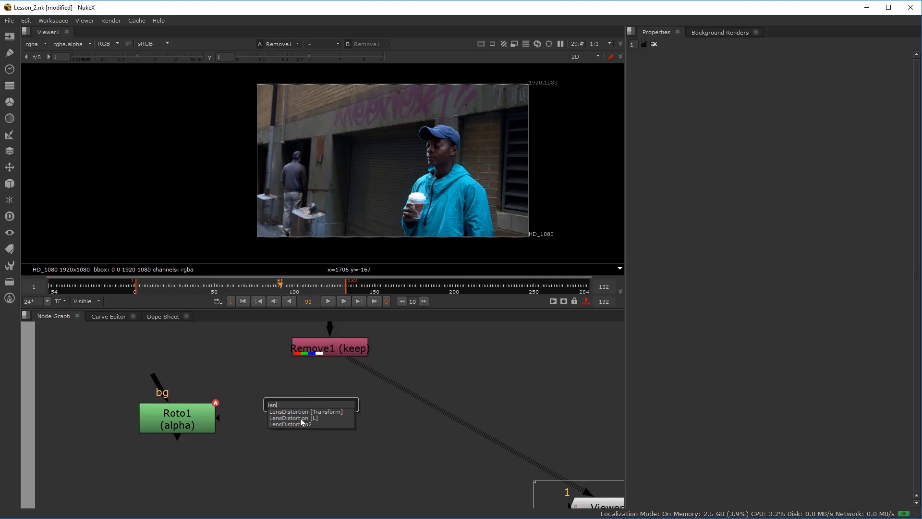
{"action": "left_click", "coordinate": [299, 424]}
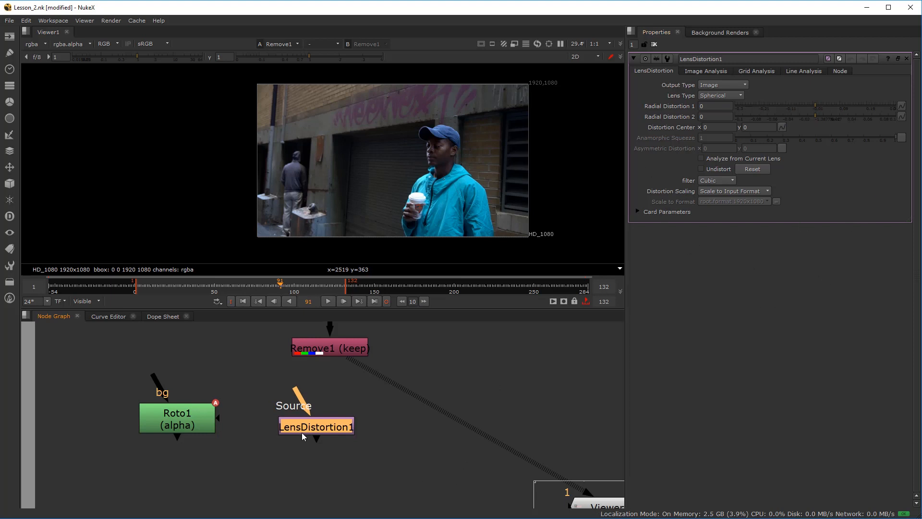
{"action": "left_click_drag", "start_coordinate": [301, 432], "coordinate": [313, 427]}
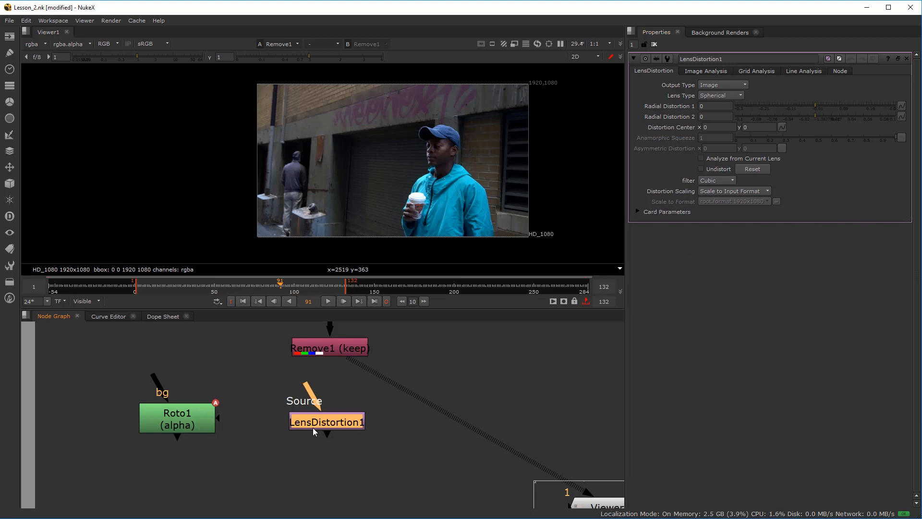
{"action": "left_click", "coordinate": [703, 72]}
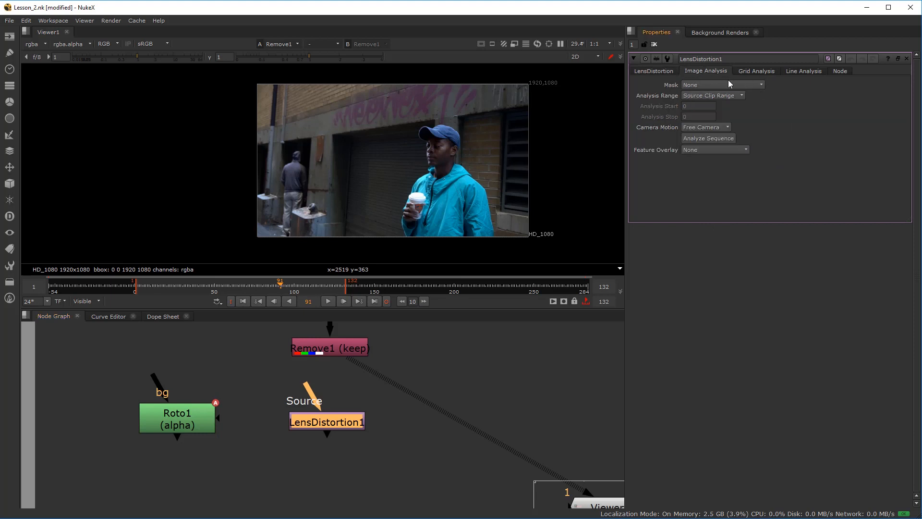
{"action": "left_click_drag", "start_coordinate": [309, 392], "coordinate": [329, 348]}
{"action": "left_click_drag", "start_coordinate": [289, 419], "coordinate": [183, 422]}
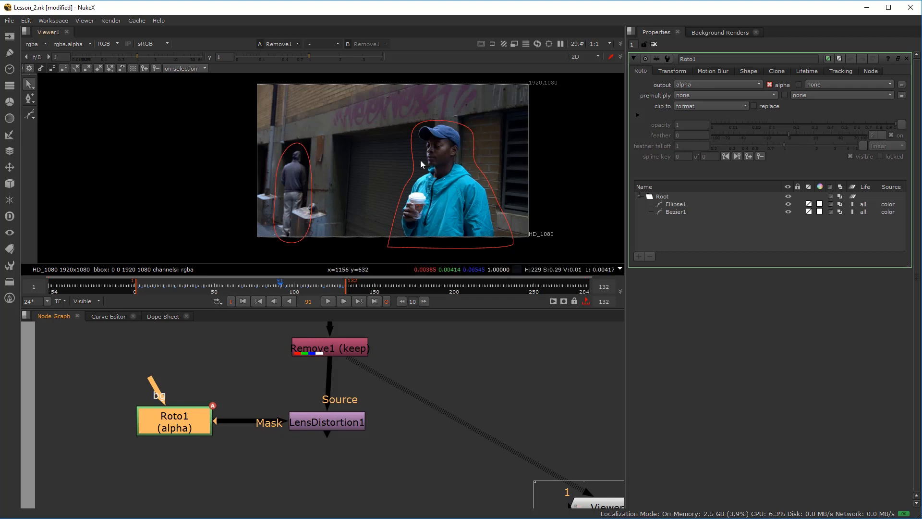
- Set LensDistortion1's image analysis mask to Mask Alpha and analyze the sequence
{"action": "left_click", "coordinate": [335, 425]}
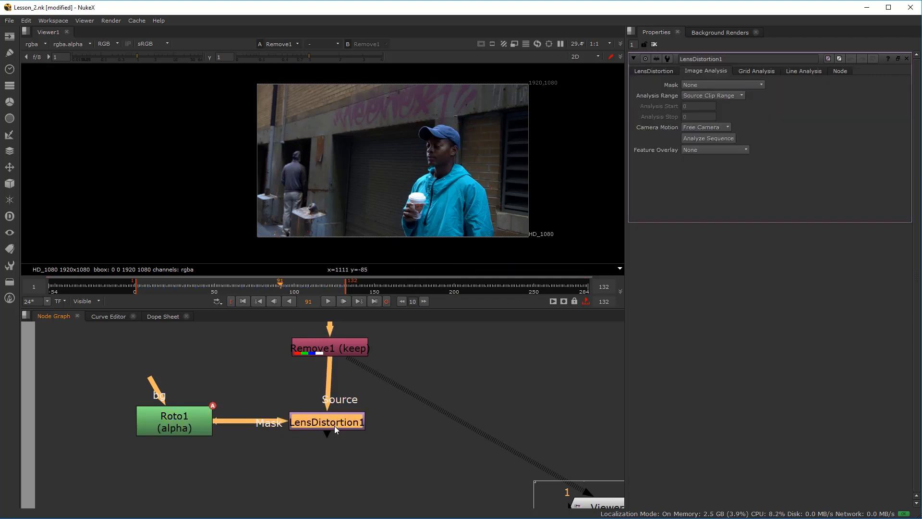
{"action": "left_click", "coordinate": [706, 88]}
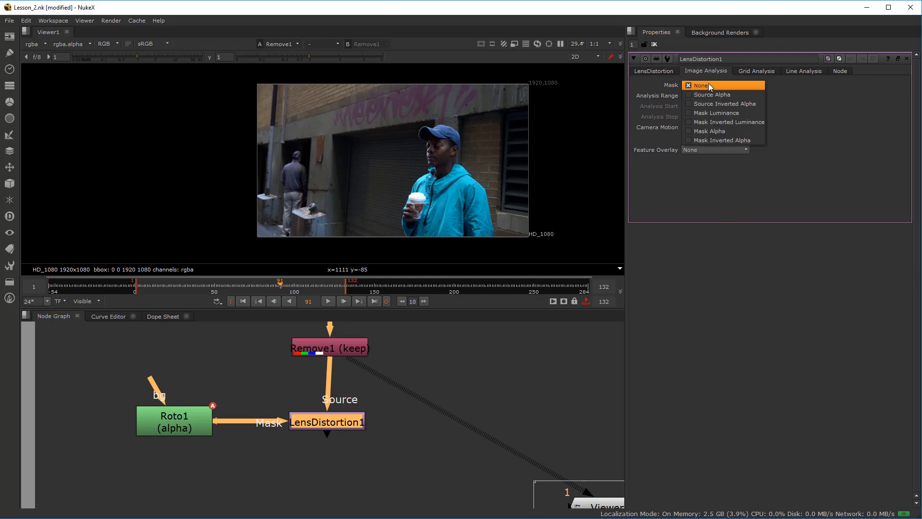
{"action": "left_click", "coordinate": [717, 132]}
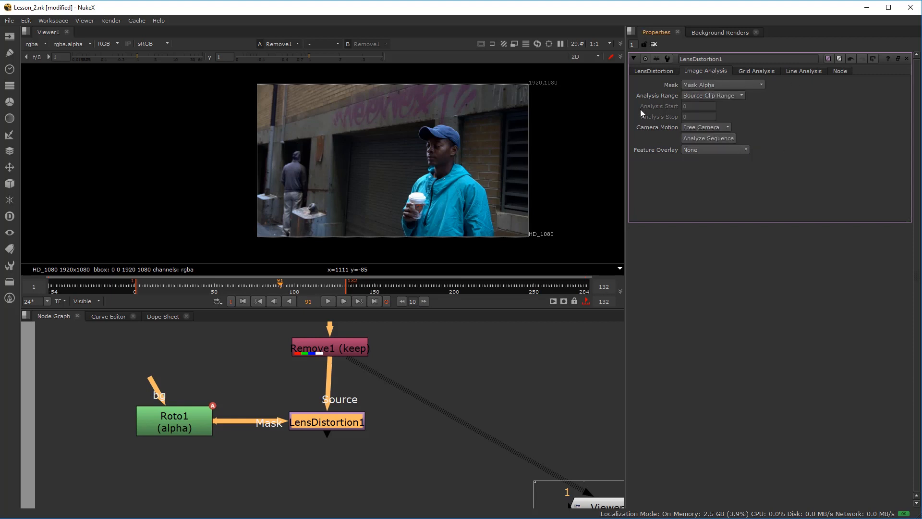
{"action": "left_click", "coordinate": [706, 138]}
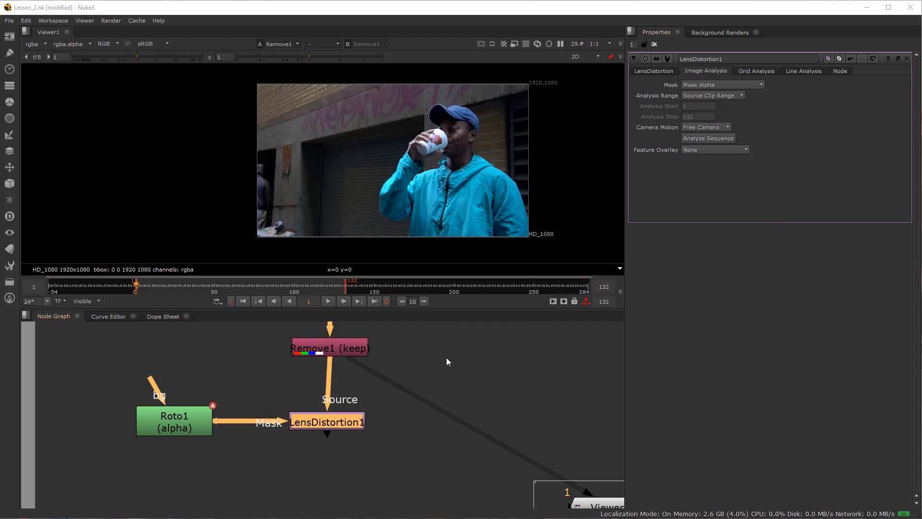
- Align LensDistortion1 directly beneath Remove1 and show its output in the viewer
{"action": "left_click_drag", "start_coordinate": [330, 421], "coordinate": [333, 422]}
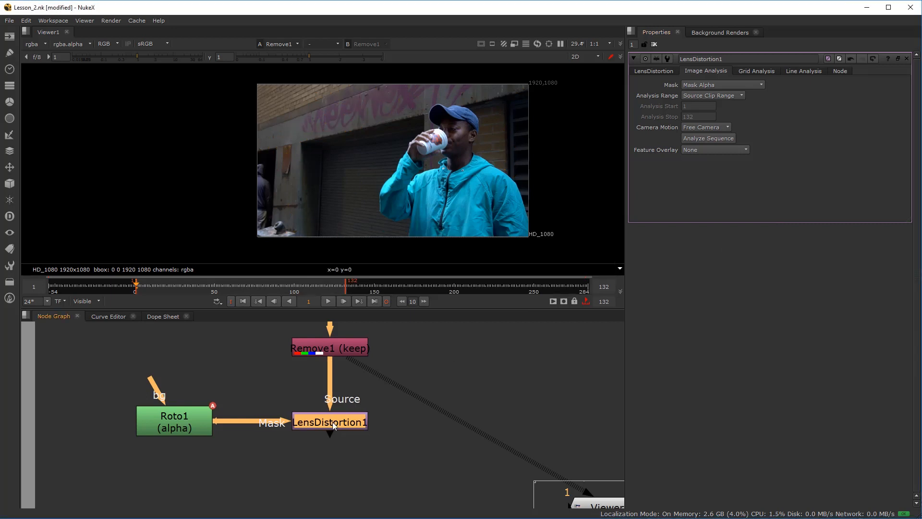
{"action": "key", "text": "1"}
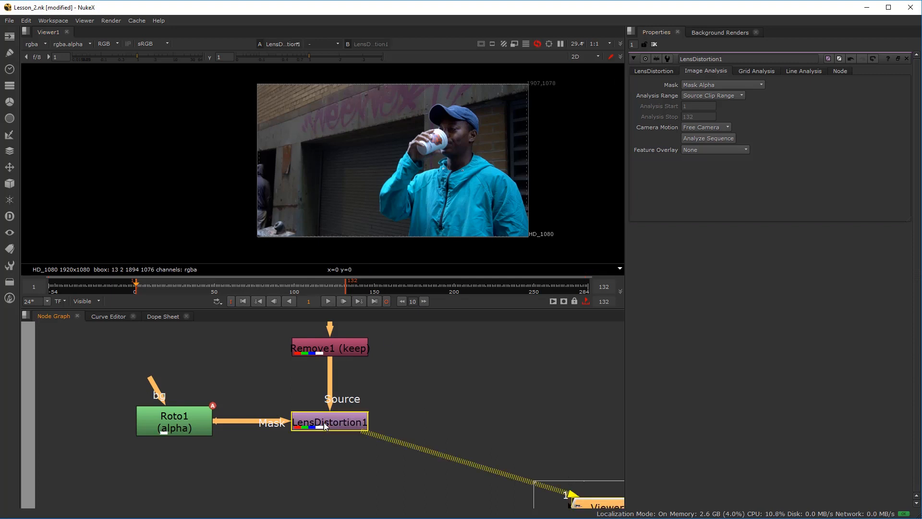
{"action": "scroll", "coordinate": [324, 424], "scroll_direction": "up", "scroll_amount": 3}
- Compare the plate at frame 1 with LensDistortion1 repeatedly disabled and enabled
{"action": "left_click", "coordinate": [320, 416]}
{"action": "key", "text": "d"}
{"action": "key", "text": "d"}
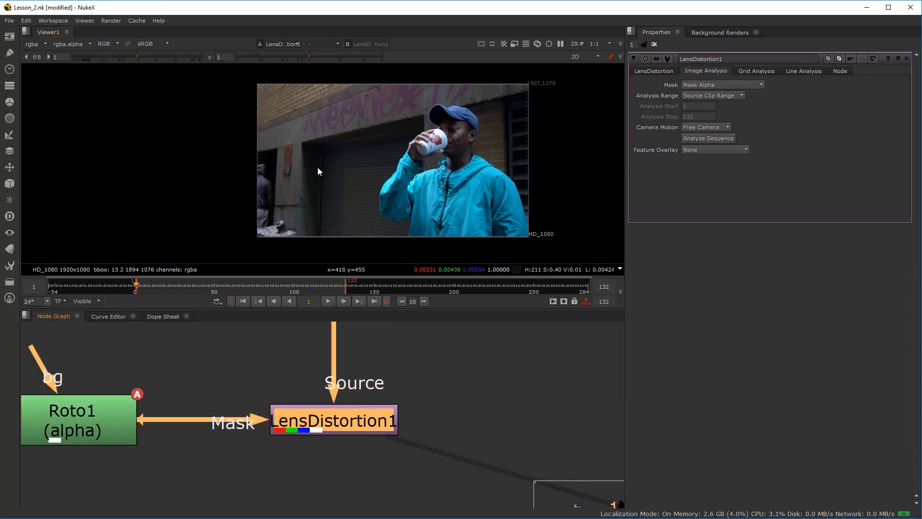
{"action": "key", "text": "d"}
{"action": "key", "text": "d"}
{"action": "key", "text": "d"}
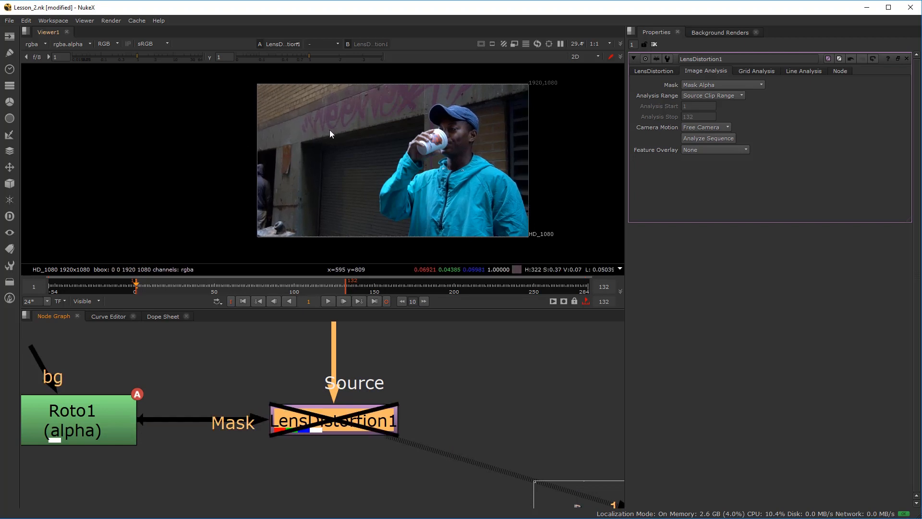
{"action": "key", "text": "d"}
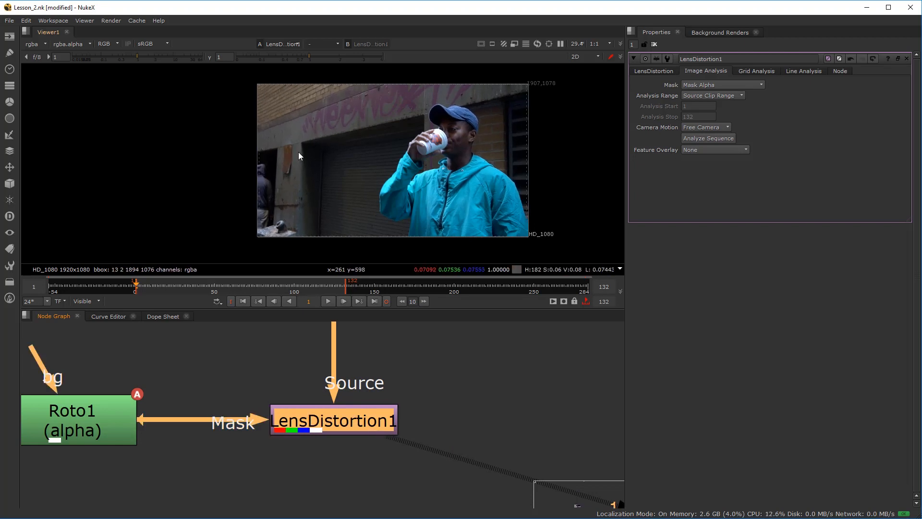
{"action": "key", "text": "d"}
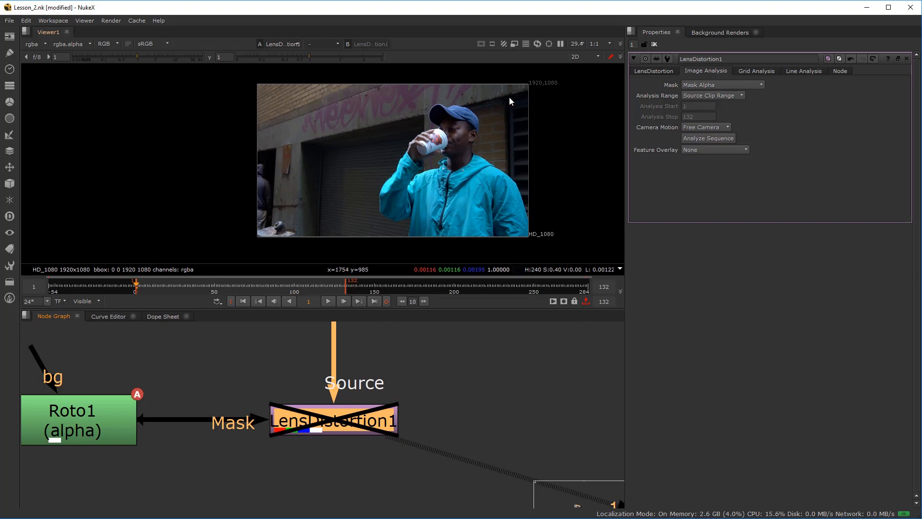
{"action": "key", "text": "d"}
{"action": "key", "text": "d"}
{"action": "key", "text": "d"}
{"action": "key", "text": "d"}
{"action": "key", "text": "d"}
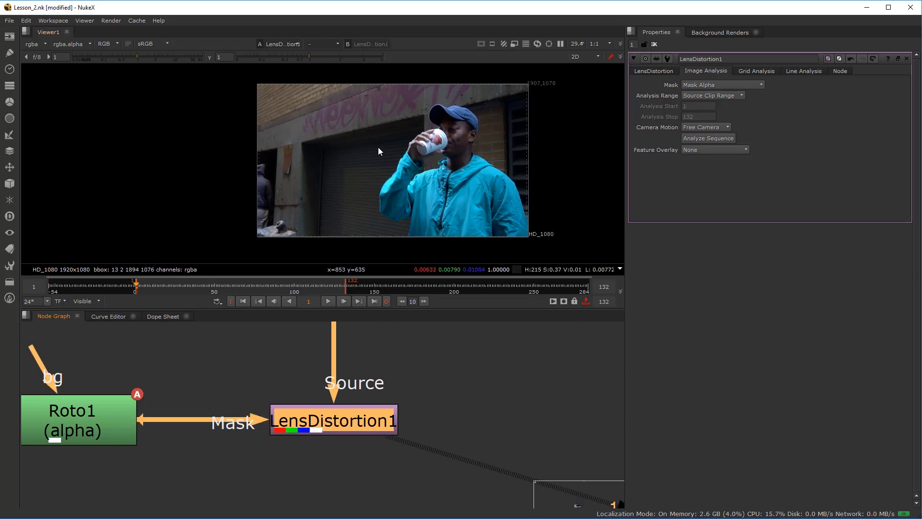
{"action": "key", "text": "d"}
{"action": "key", "text": "d"}
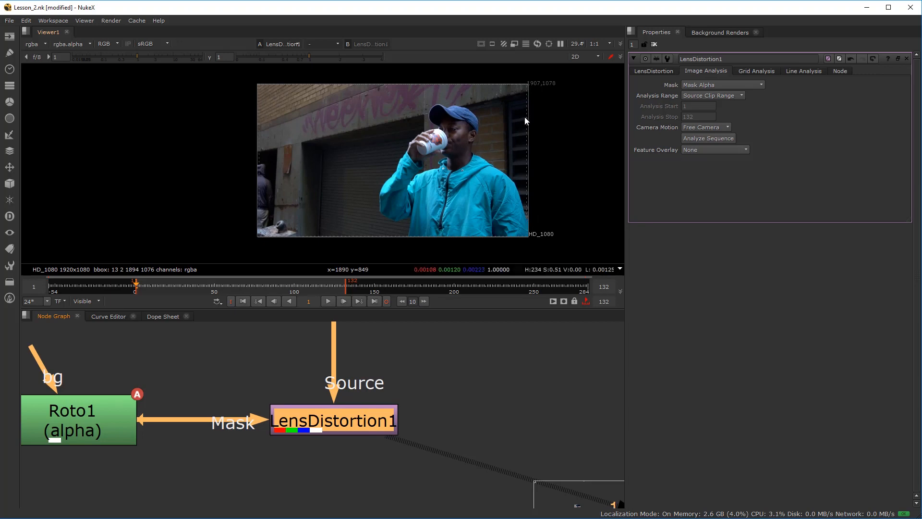
- Examine the plate's right edge up close with LensDistortion1 on and off
{"action": "scroll", "coordinate": [524, 117], "scroll_direction": "up", "scroll_amount": 15}
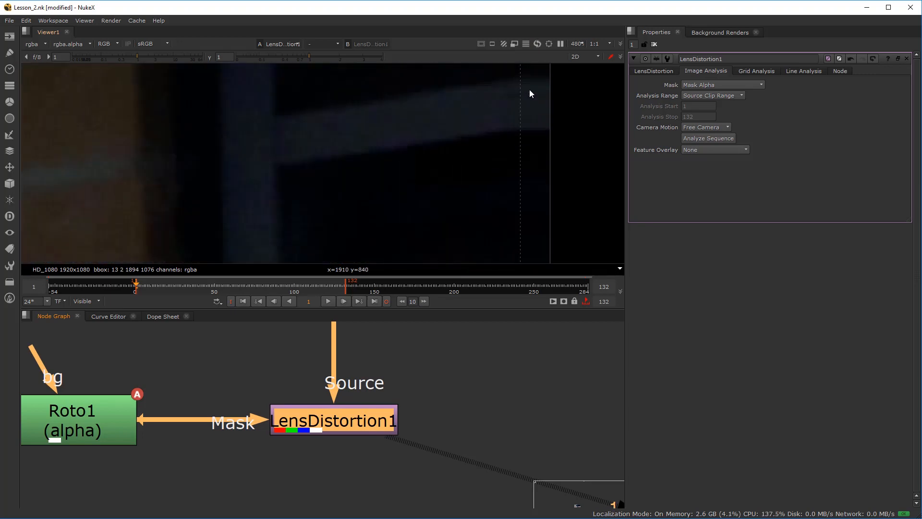
{"action": "scroll", "coordinate": [529, 92], "scroll_direction": "up", "scroll_amount": 5}
{"action": "key", "text": "f"}
{"action": "key", "text": "d"}
{"action": "scroll", "coordinate": [482, 129], "scroll_direction": "up", "scroll_amount": 13}
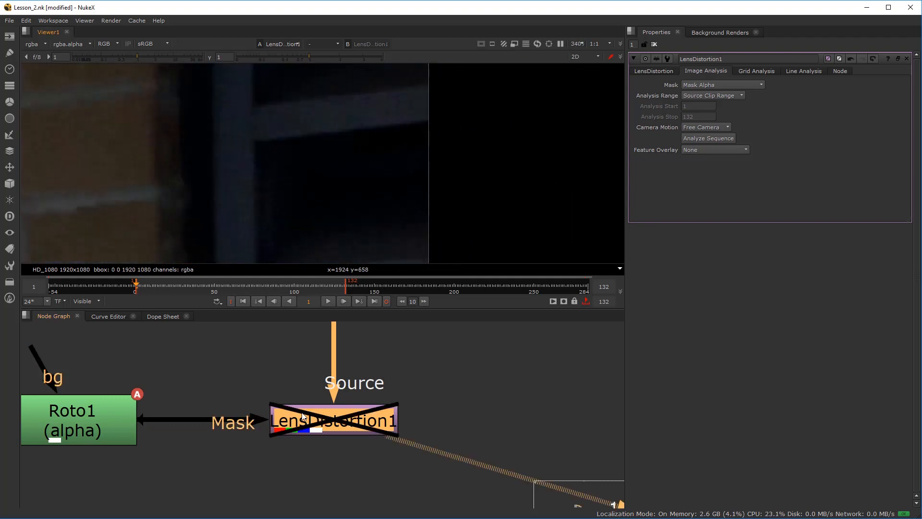
{"action": "key", "text": "d"}
{"action": "key", "text": "d"}
{"action": "key", "text": "d"}
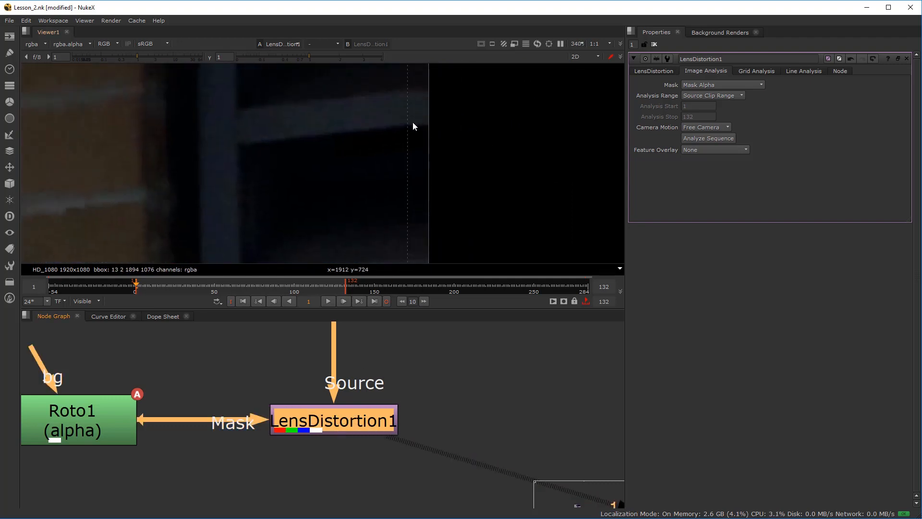
- Inspect the gap between the bounding box and the frame edge beside the window, comparing it with LensDistortion1 disabled and enabled
{"action": "scroll", "coordinate": [405, 130], "scroll_direction": "up", "scroll_amount": 7}
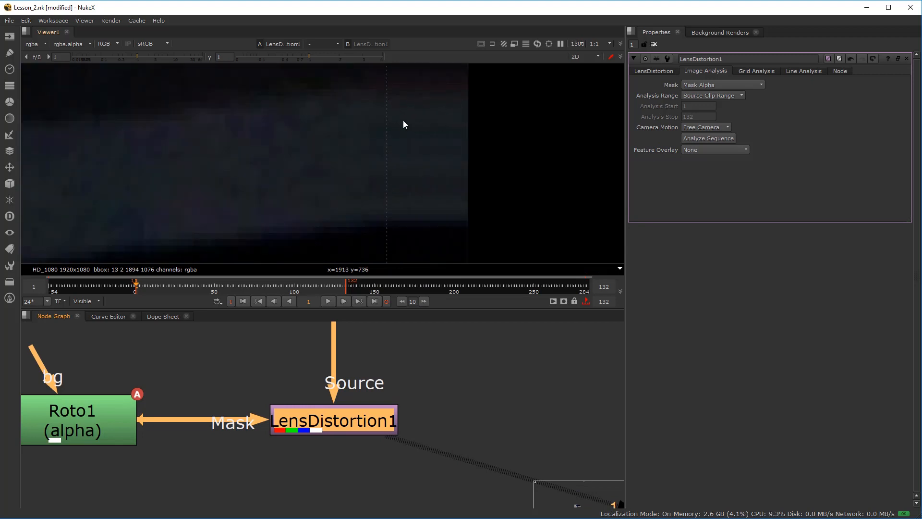
{"action": "scroll", "coordinate": [481, 128], "scroll_direction": "down", "scroll_amount": 4}
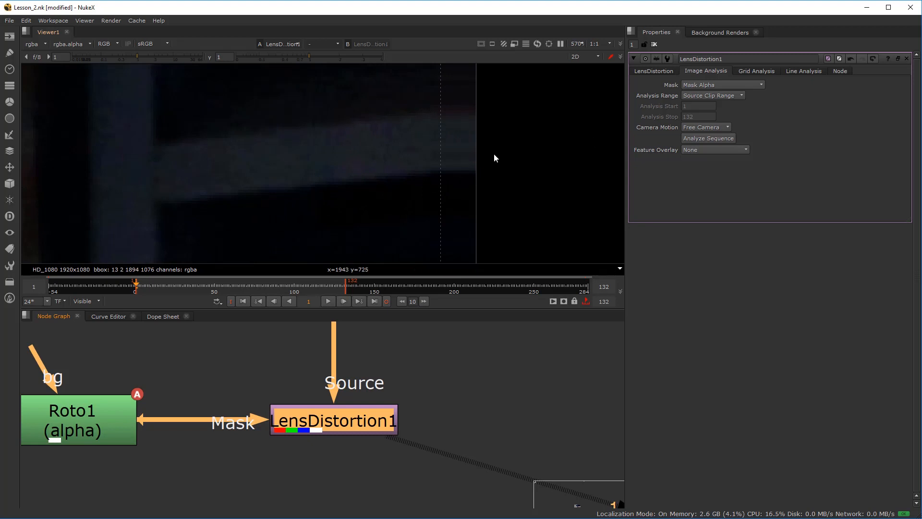
{"action": "scroll", "coordinate": [471, 148], "scroll_direction": "down", "scroll_amount": 10}
{"action": "scroll", "coordinate": [467, 146], "scroll_direction": "up", "scroll_amount": 2}
{"action": "scroll", "coordinate": [183, 169], "scroll_direction": "down", "scroll_amount": 2}
{"action": "scroll", "coordinate": [255, 167], "scroll_direction": "down", "scroll_amount": 4}
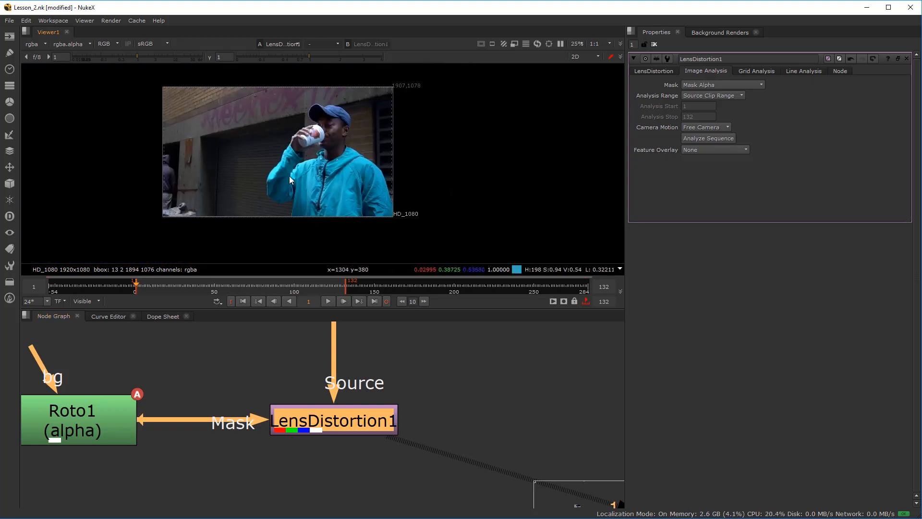
{"action": "scroll", "coordinate": [377, 115], "scroll_direction": "up", "scroll_amount": 4}
{"action": "scroll", "coordinate": [351, 160], "scroll_direction": "down", "scroll_amount": 3}
{"action": "scroll", "coordinate": [380, 164], "scroll_direction": "up", "scroll_amount": 2}
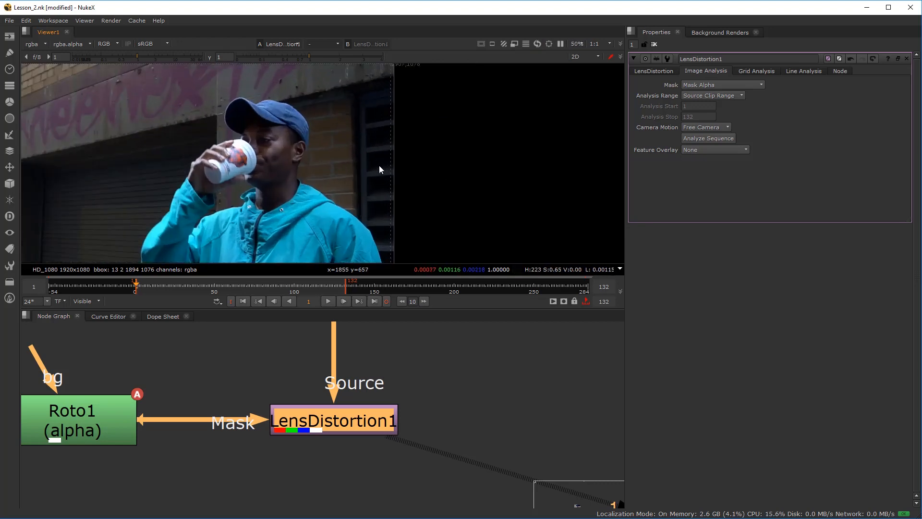
{"action": "scroll", "coordinate": [384, 154], "scroll_direction": "up", "scroll_amount": 4}
{"action": "scroll", "coordinate": [397, 157], "scroll_direction": "down", "scroll_amount": 2}
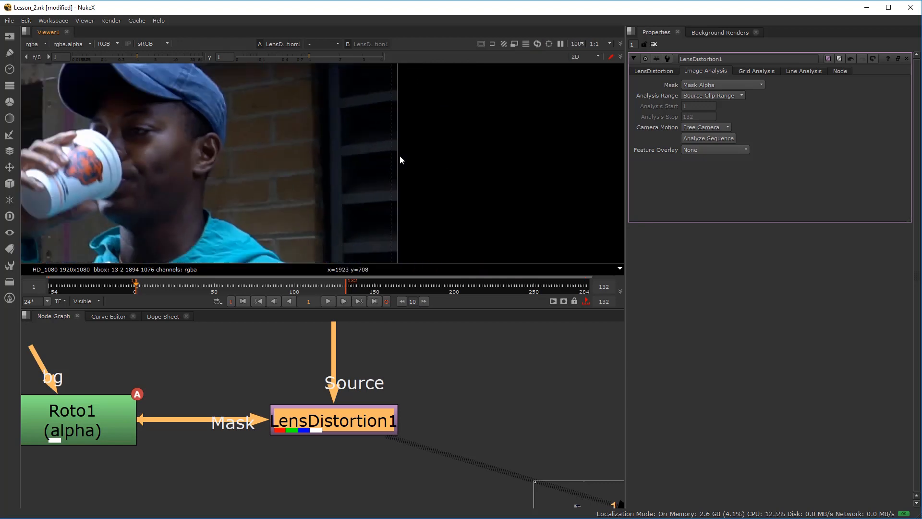
{"action": "scroll", "coordinate": [384, 148], "scroll_direction": "up", "scroll_amount": 3}
{"action": "scroll", "coordinate": [336, 139], "scroll_direction": "down", "scroll_amount": 3}
{"action": "scroll", "coordinate": [361, 135], "scroll_direction": "up", "scroll_amount": 2}
{"action": "key", "text": "d"}
{"action": "key", "text": "d"}
{"action": "key", "text": "d"}
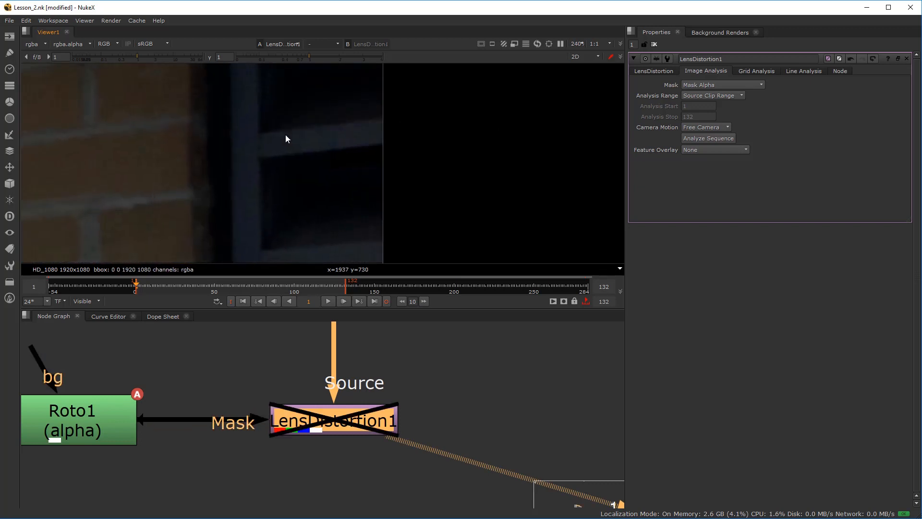
{"action": "key", "text": "d"}
- Move LensDistortion1 and Roto1 slightly closer to Remove1 in the node graph
{"action": "scroll", "coordinate": [354, 431], "scroll_direction": "down", "scroll_amount": 5}
{"action": "scroll", "coordinate": [350, 440], "scroll_direction": "up", "scroll_amount": 3}
{"action": "left_click_drag", "start_coordinate": [344, 423], "coordinate": [344, 414]}
{"action": "left_click_drag", "start_coordinate": [245, 413], "coordinate": [244, 404]}
{"action": "scroll", "coordinate": [341, 408], "scroll_direction": "down", "scroll_amount": 1}
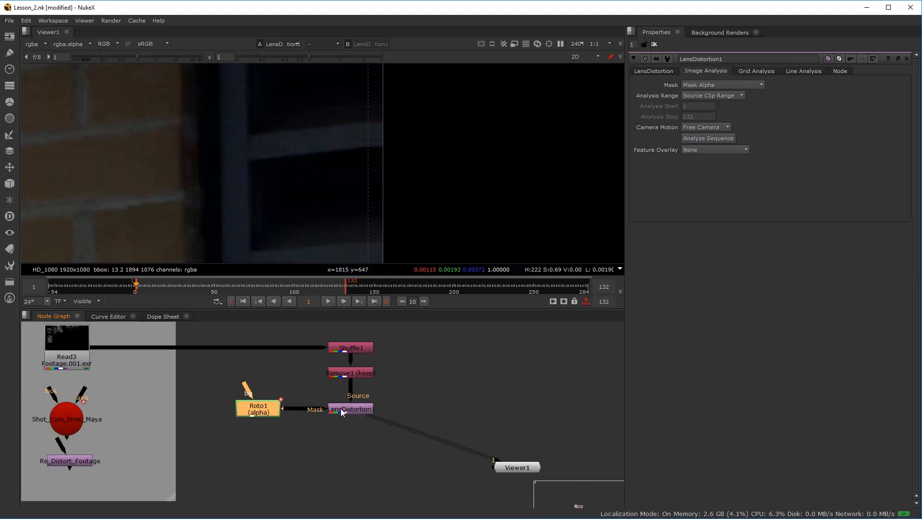
{"action": "scroll", "coordinate": [341, 412], "scroll_direction": "down", "scroll_amount": 4}
{"action": "scroll", "coordinate": [302, 196], "scroll_direction": "down", "scroll_amount": 10}
{"action": "left_click_drag", "start_coordinate": [223, 197], "coordinate": [395, 146]}
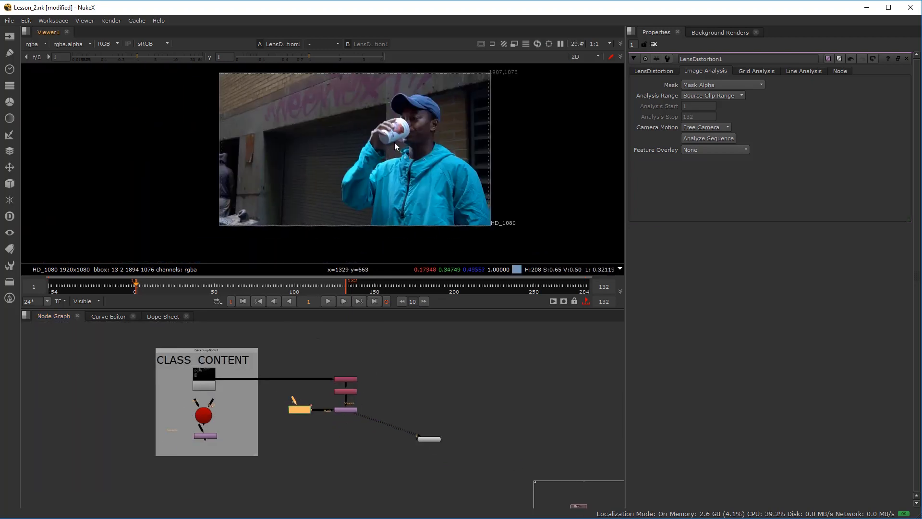
{"action": "scroll", "coordinate": [345, 447], "scroll_direction": "up", "scroll_amount": 4}
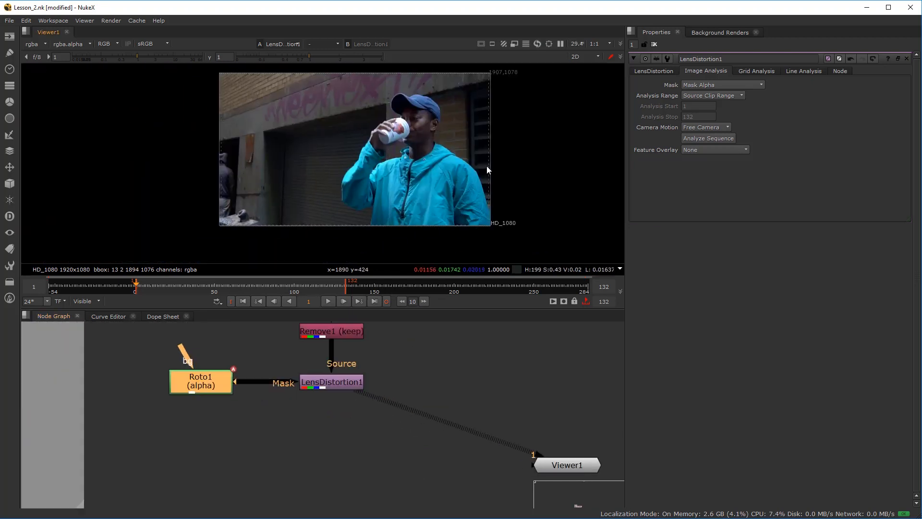
- Move Roto1 down and farther away from LensDistortion1 to make room for another node, leaving no node selected
{"action": "left_click_drag", "start_coordinate": [204, 387], "coordinate": [148, 462]}
{"action": "left_click", "coordinate": [208, 473]}
{"action": "left_click", "coordinate": [288, 469]}
- Add a CameraTracker node beneath LensDistortion1, connecting its Source to LensDistortion1 and its Mask to Roto1
{"action": "key", "text": "Tab"}
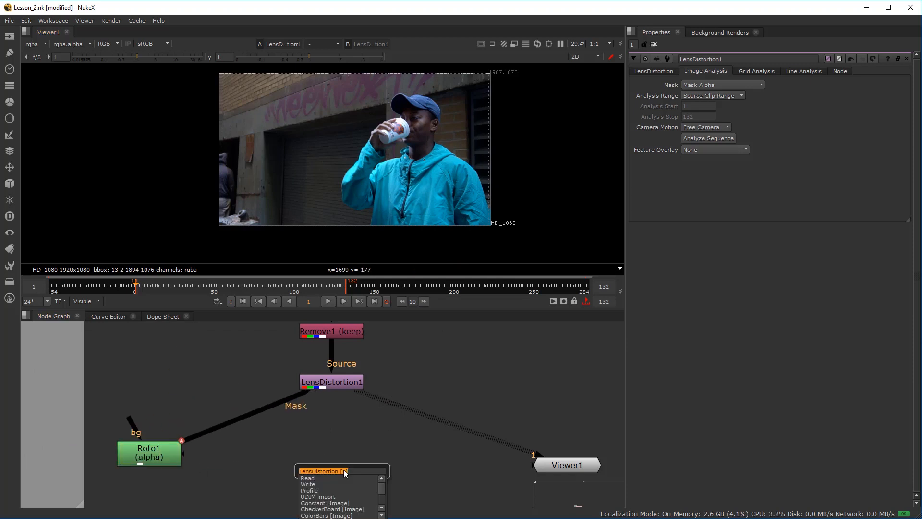
{"action": "type", "text": "ca"}
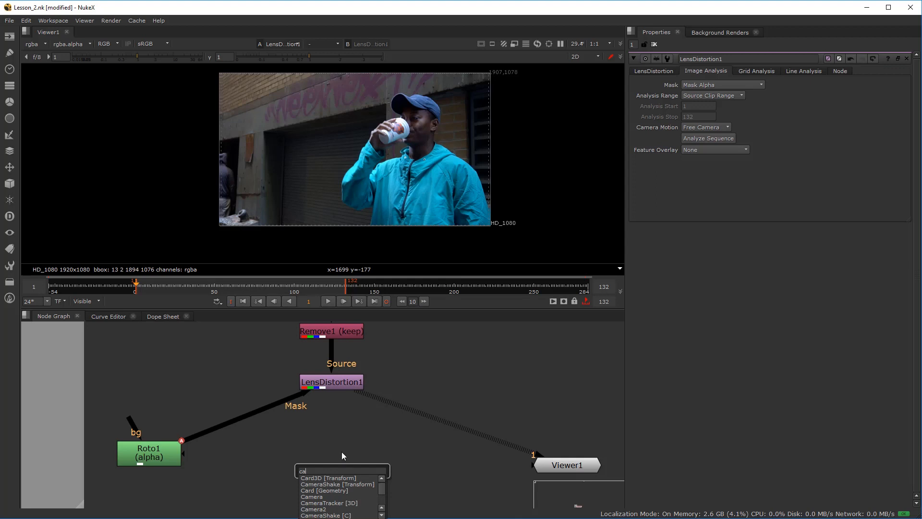
{"action": "left_click", "coordinate": [339, 503]}
{"action": "scroll", "coordinate": [322, 459], "scroll_direction": "up", "scroll_amount": 2}
{"action": "left_click_drag", "start_coordinate": [314, 418], "coordinate": [336, 362]}
{"action": "left_click_drag", "start_coordinate": [293, 460], "coordinate": [97, 453]}
{"action": "mouse_move", "coordinate": [351, 465]}
{"action": "left_mouse_down"}
{"action": "mouse_move", "coordinate": [332, 452]}
{"action": "mouse_move", "coordinate": [344, 456]}
{"action": "left_mouse_up"}
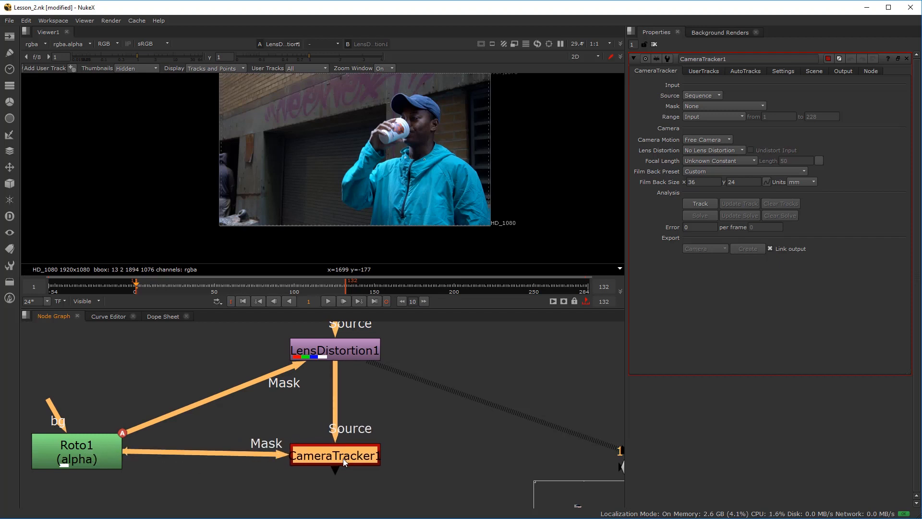
- Set the CameraTracker's mask to Mask Alpha and its focal length to Unknown Constant
{"action": "left_click", "coordinate": [708, 106]}
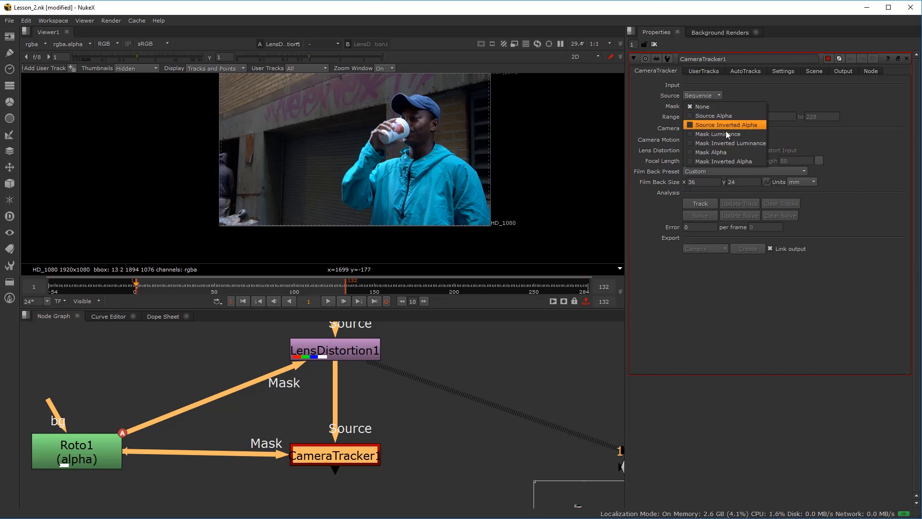
{"action": "left_click", "coordinate": [728, 153]}
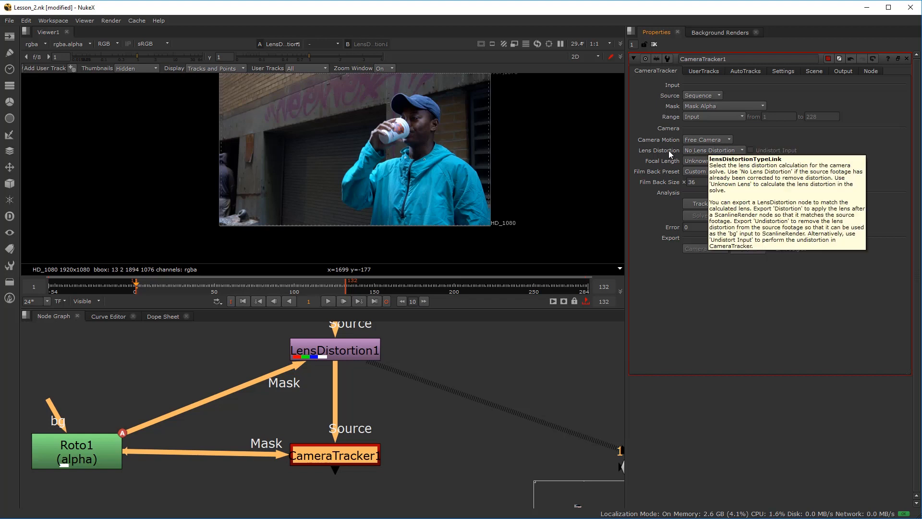
{"action": "left_click", "coordinate": [713, 163]}
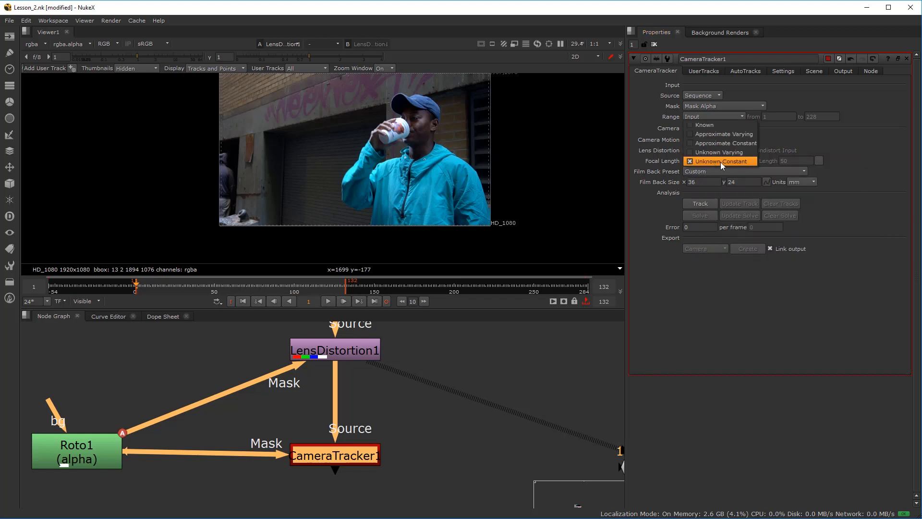
{"action": "left_click", "coordinate": [720, 162]}
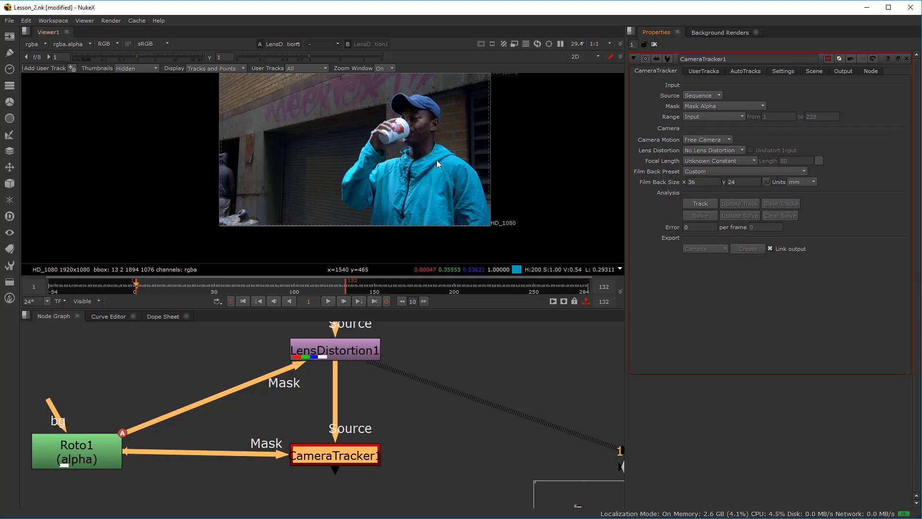
{"action": "left_click_drag", "start_coordinate": [437, 160], "coordinate": [438, 172]}
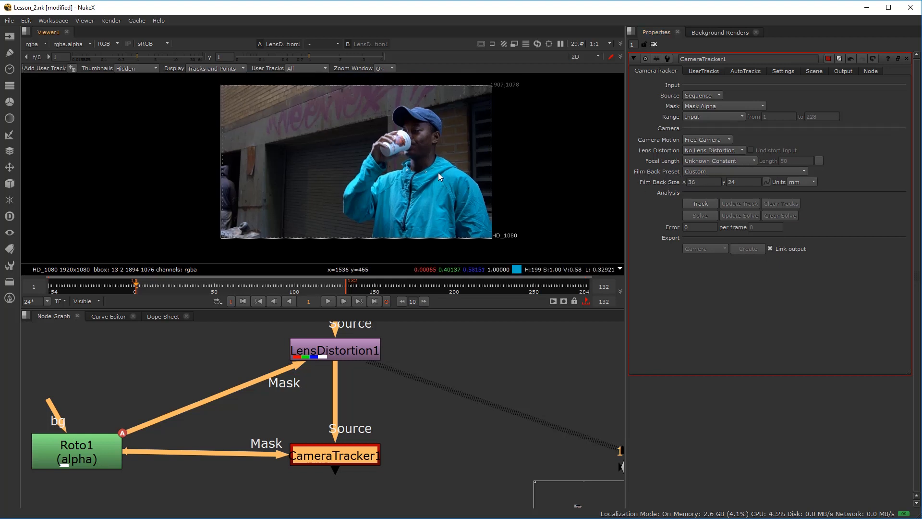
- Check the film back presets and switch to the browser to look up the Sony A6300 sensor size, returning to NukeX
{"action": "left_click", "coordinate": [729, 171]}
{"action": "left_click", "coordinate": [790, 358]}
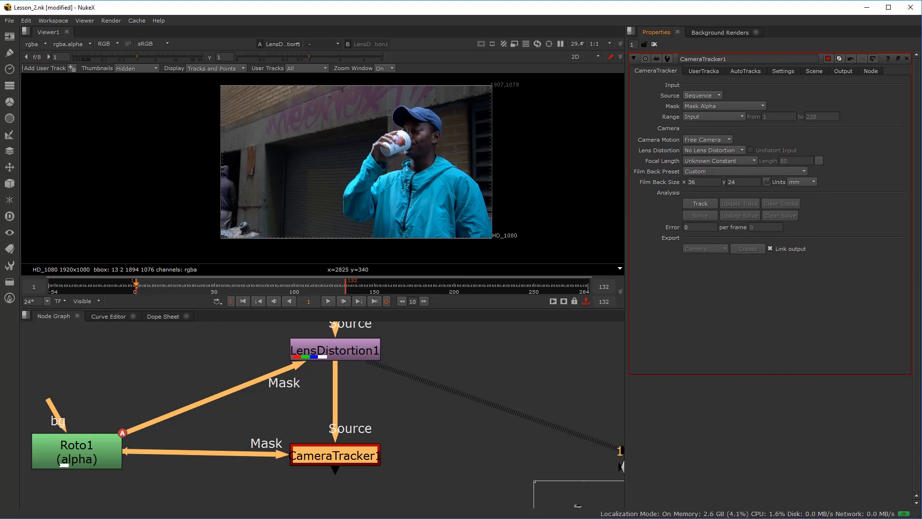
{"action": "key", "text": "alt+Tab"}
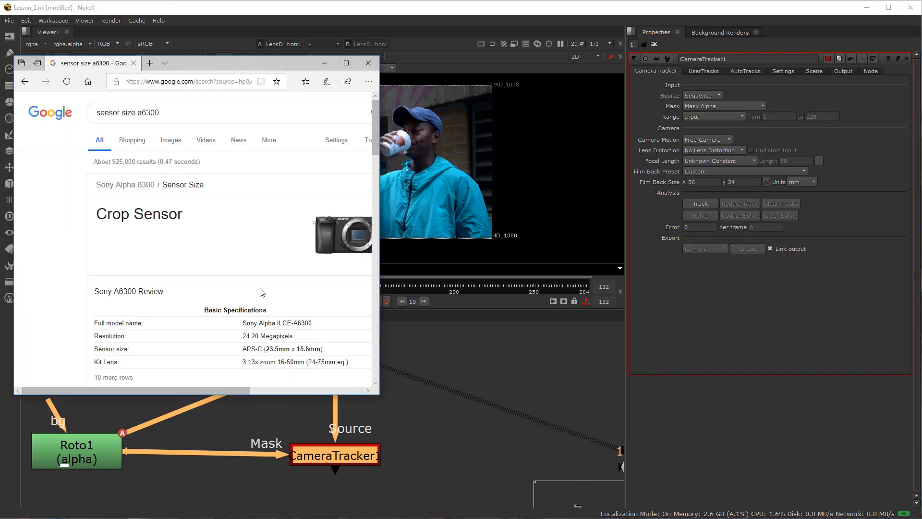
{"action": "left_click", "coordinate": [180, 118]}
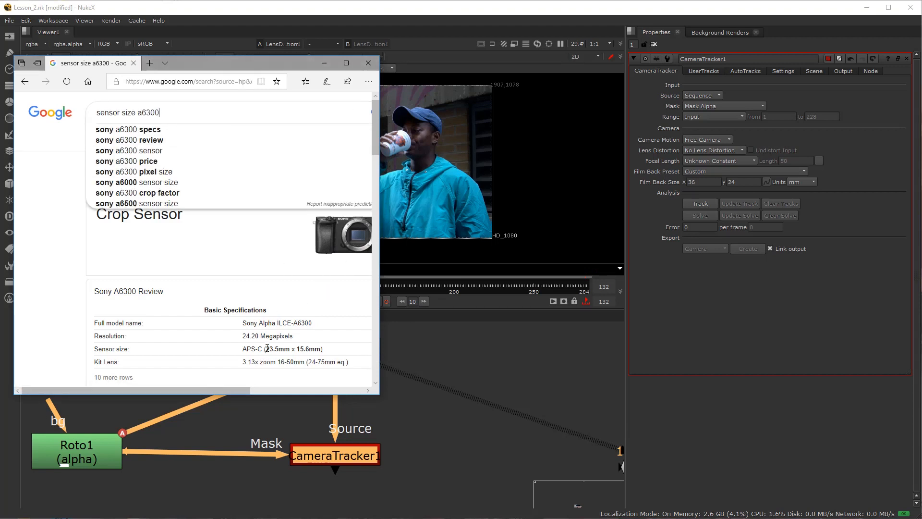
{"action": "left_click_drag", "start_coordinate": [267, 347], "coordinate": [311, 348]}
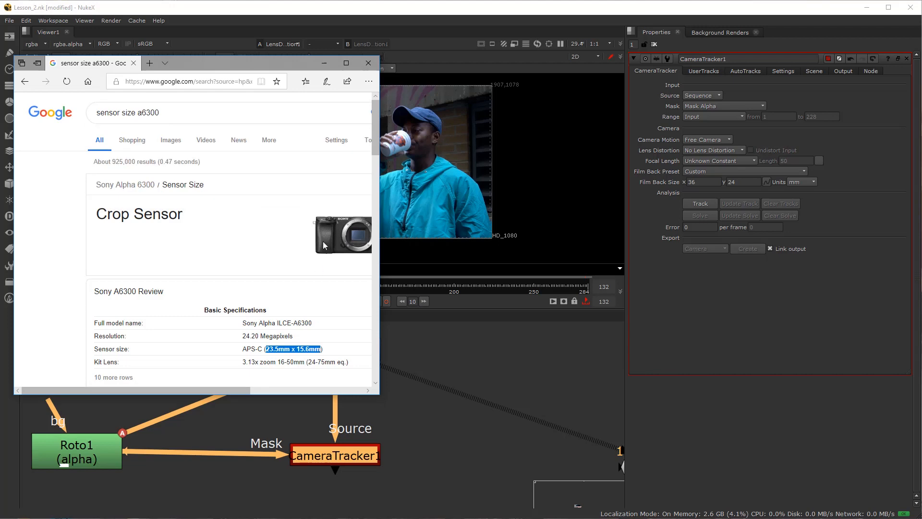
{"action": "key", "text": "alt+Tab"}
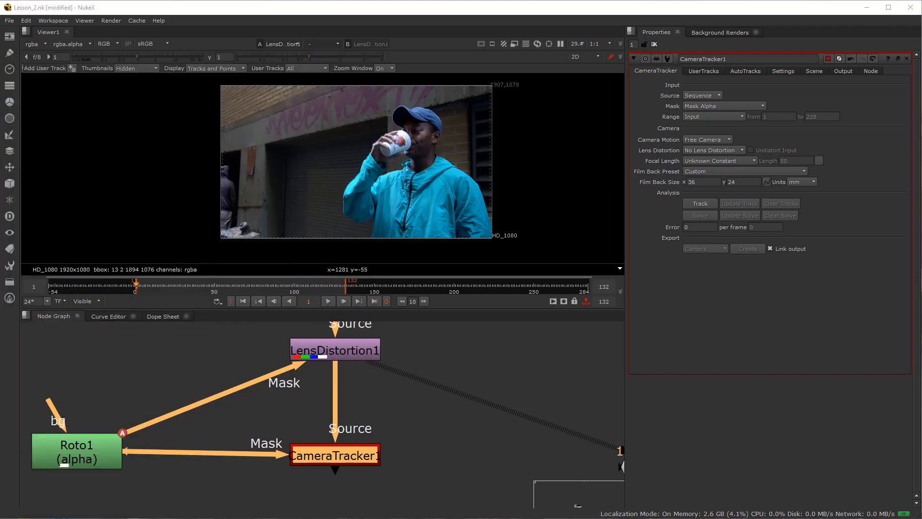
- Set the CameraTracker's film back size to 23.5 by 15.6 mm
{"action": "left_click", "coordinate": [703, 181]}
{"action": "type", "text": "23."}
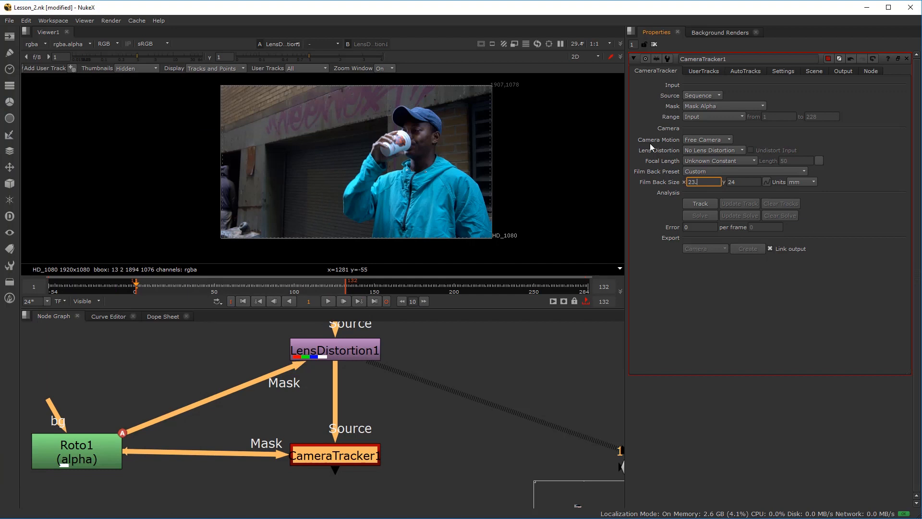
{"action": "type", "text": "5"}
{"action": "key", "text": "Tab"}
{"action": "type", "text": "15.6"}
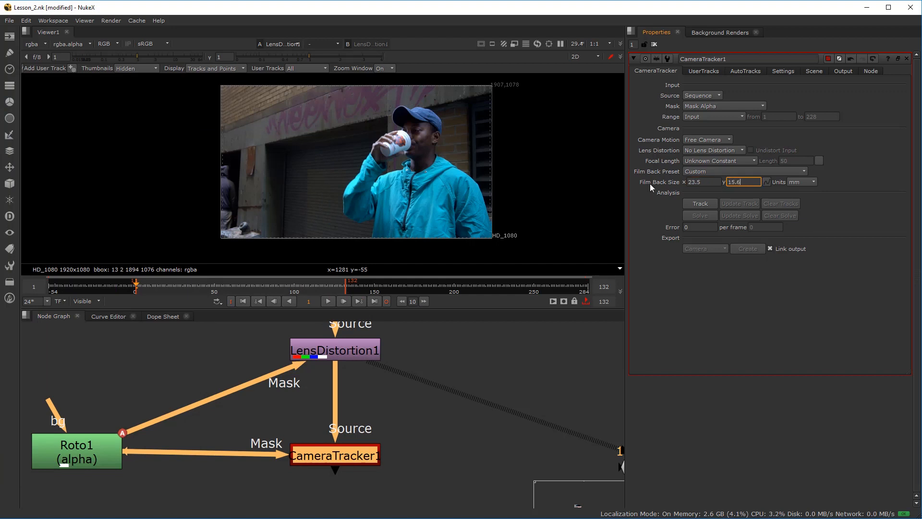
{"action": "left_click", "coordinate": [778, 307]}
- Inspect the gap between the undistorted plate's bounding box and the frame's left edge
{"action": "scroll", "coordinate": [235, 158], "scroll_direction": "up", "scroll_amount": 8}
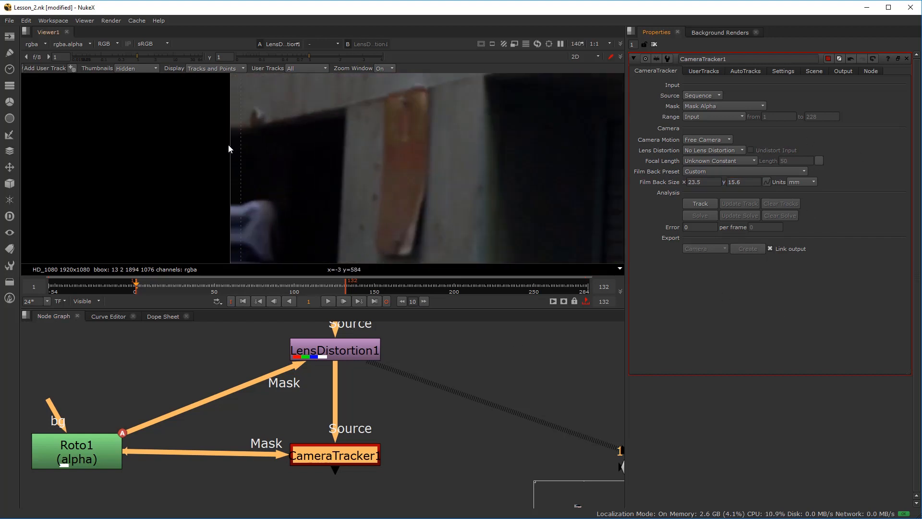
{"action": "scroll", "coordinate": [229, 145], "scroll_direction": "up", "scroll_amount": 5}
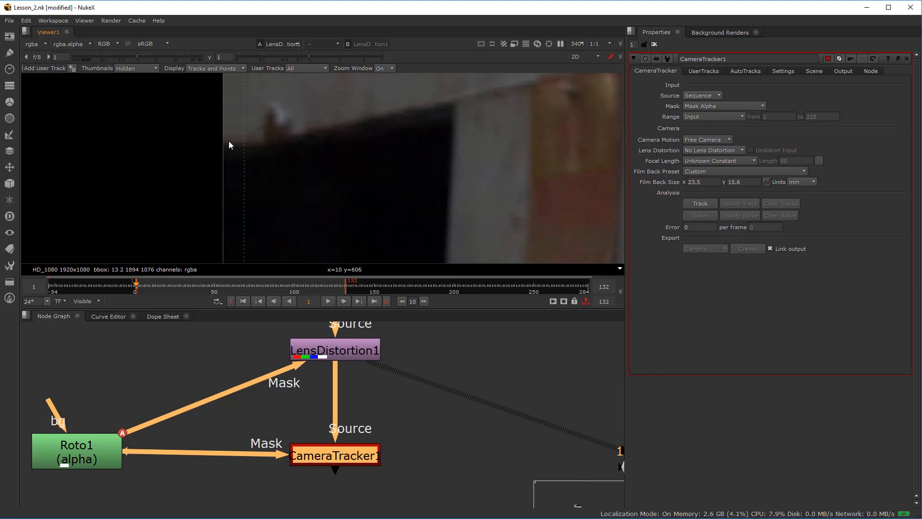
{"action": "scroll", "coordinate": [77, 454], "scroll_direction": "down", "scroll_amount": 3}
- Display Roto1's alpha channel in the viewer with the whole frame visible
{"action": "left_click_drag", "start_coordinate": [77, 454], "coordinate": [194, 431]}
{"action": "scroll", "coordinate": [195, 430], "scroll_direction": "up", "scroll_amount": 2}
{"action": "left_click", "coordinate": [206, 428]}
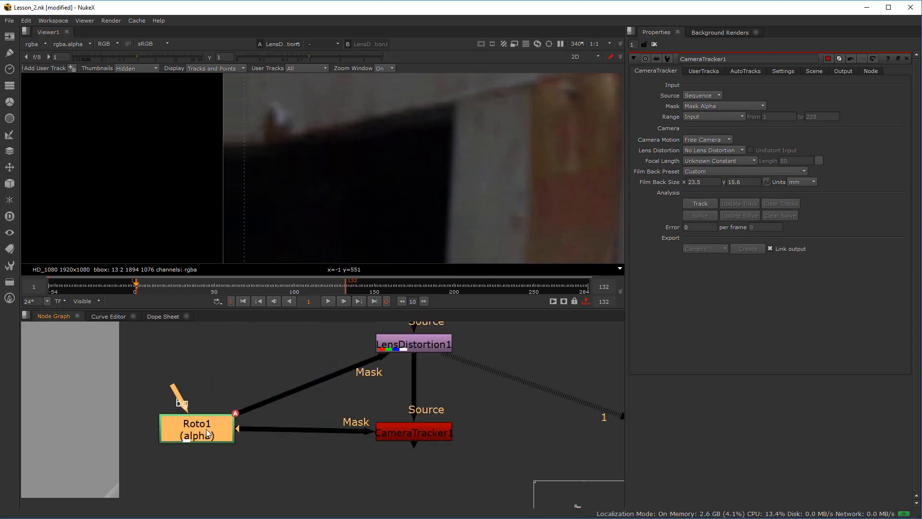
{"action": "key", "text": "1"}
{"action": "scroll", "coordinate": [299, 122], "scroll_direction": "down", "scroll_amount": 15}
{"action": "scroll", "coordinate": [313, 151], "scroll_direction": "down", "scroll_amount": 1}
{"action": "scroll", "coordinate": [338, 156], "scroll_direction": "up", "scroll_amount": 2}
{"action": "key", "text": "a"}
{"action": "left_click_drag", "start_coordinate": [378, 157], "coordinate": [359, 163]}
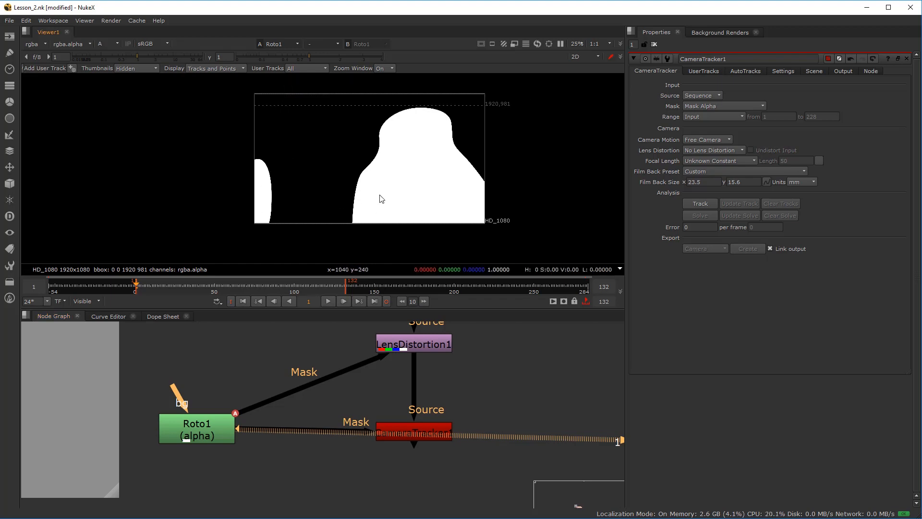
- Open Roto1's properties and draw a small rectangle shape from the frame's upper-left corner
{"action": "double_click", "coordinate": [215, 436]}
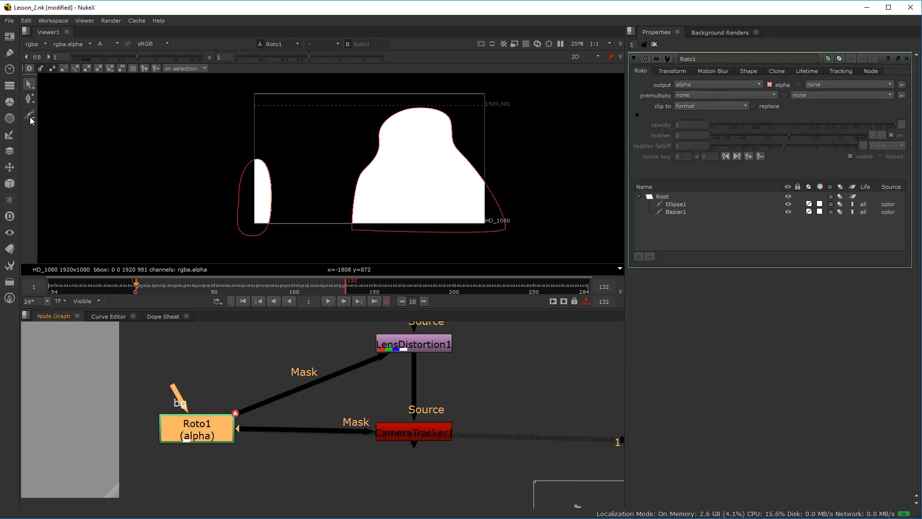
{"action": "right_click", "coordinate": [29, 116]}
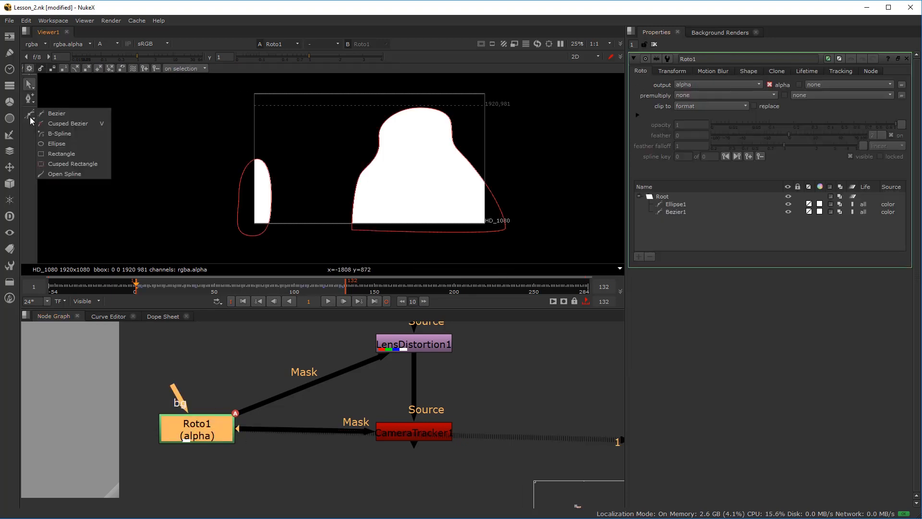
{"action": "left_click", "coordinate": [59, 154]}
{"action": "scroll", "coordinate": [235, 94], "scroll_direction": "up", "scroll_amount": 5}
{"action": "left_click_drag", "start_coordinate": [286, 98], "coordinate": [421, 220]}
{"action": "scroll", "coordinate": [417, 211], "scroll_direction": "down", "scroll_amount": 6}
{"action": "scroll", "coordinate": [291, 197], "scroll_direction": "up", "scroll_amount": 1}
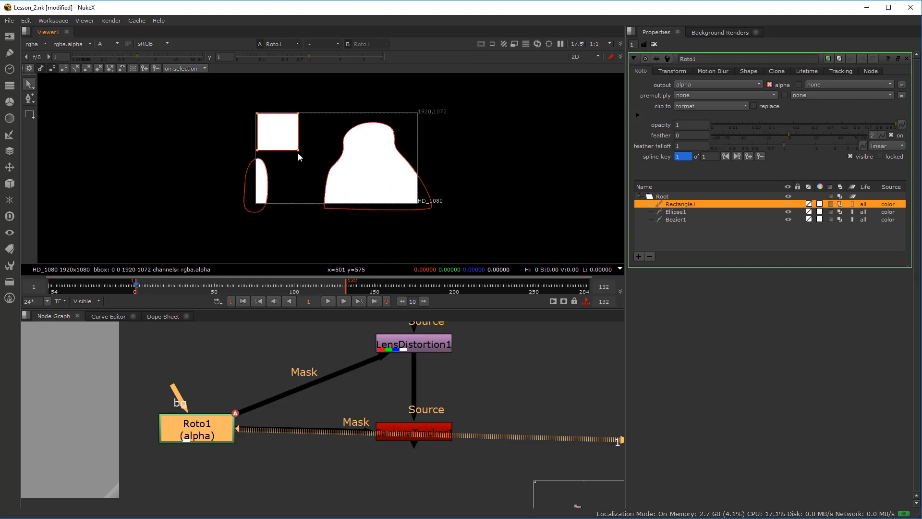
- Stretch the rectangle's two right corners to just inside the frame's upper-right and lower-right corners
{"action": "left_click_drag", "start_coordinate": [297, 153], "coordinate": [411, 198]}
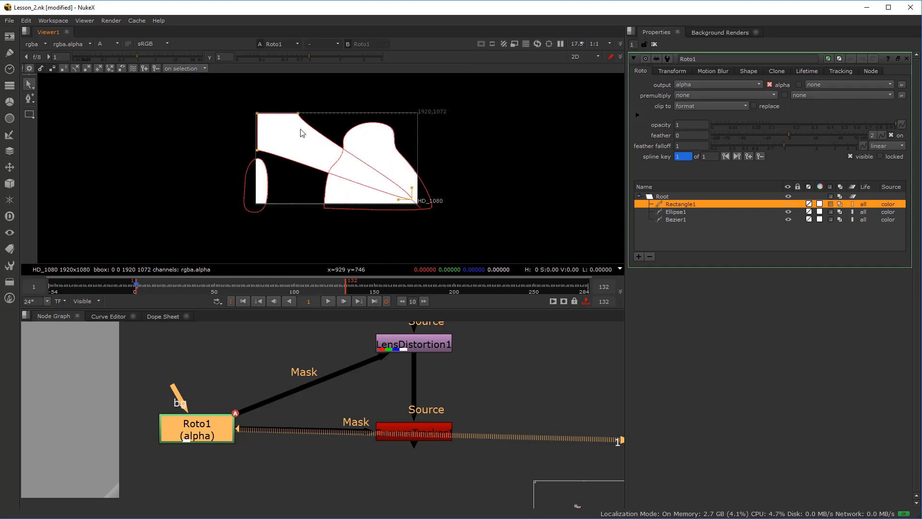
{"action": "left_click_drag", "start_coordinate": [297, 116], "coordinate": [417, 118]}
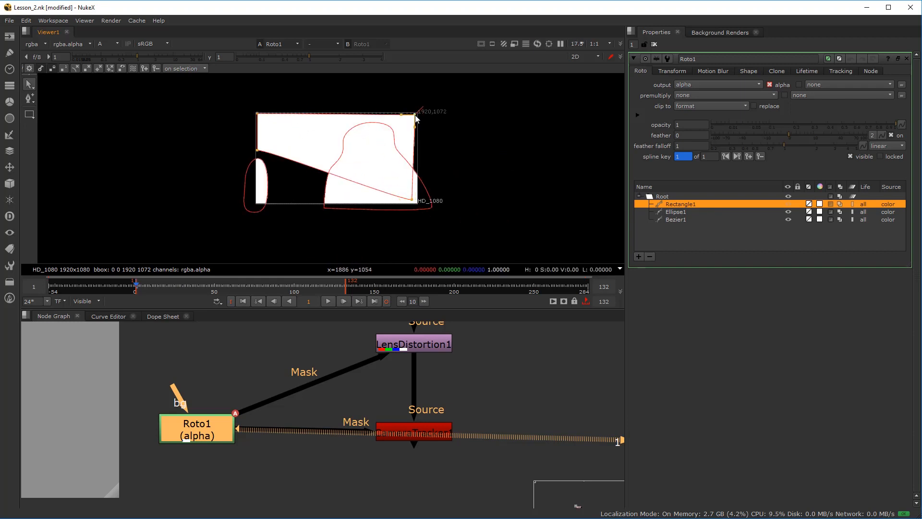
{"action": "scroll", "coordinate": [417, 120], "scroll_direction": "up", "scroll_amount": 9}
{"action": "scroll", "coordinate": [424, 103], "scroll_direction": "down", "scroll_amount": 4}
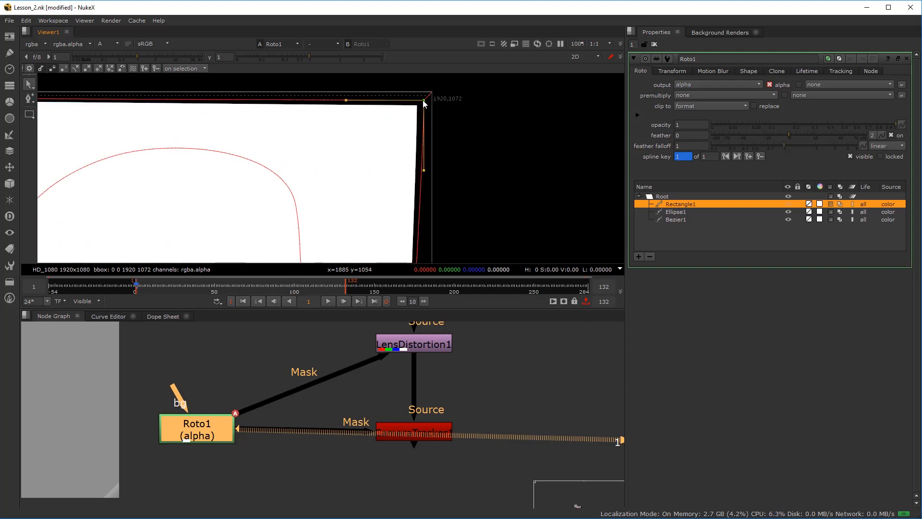
{"action": "scroll", "coordinate": [434, 166], "scroll_direction": "down", "scroll_amount": 4}
{"action": "left_click_drag", "start_coordinate": [434, 245], "coordinate": [432, 157]}
{"action": "scroll", "coordinate": [430, 156], "scroll_direction": "up", "scroll_amount": 4}
{"action": "left_click_drag", "start_coordinate": [419, 196], "coordinate": [425, 197]}
{"action": "scroll", "coordinate": [303, 183], "scroll_direction": "down", "scroll_amount": 4}
- Move the rectangle's lower-left corner to just inside the frame's lower-left corner
{"action": "left_click_drag", "start_coordinate": [154, 157], "coordinate": [304, 168]}
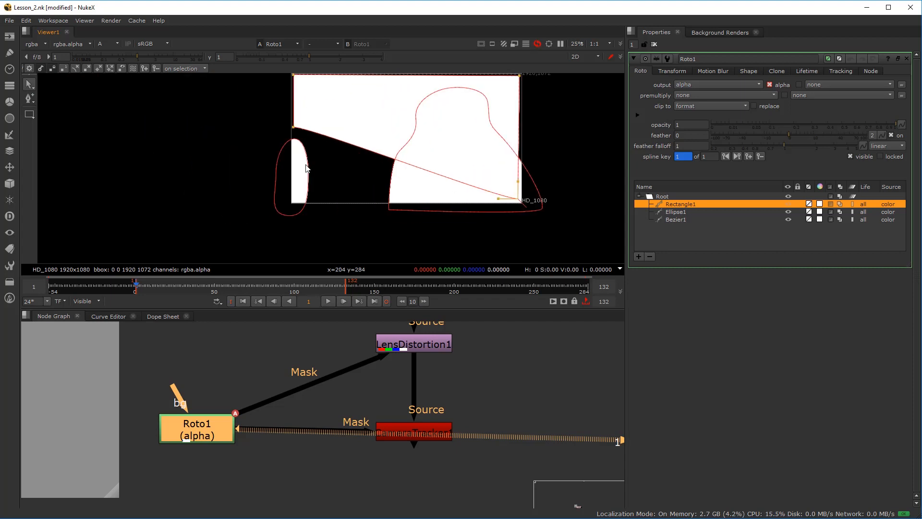
{"action": "scroll", "coordinate": [297, 163], "scroll_direction": "up", "scroll_amount": 1}
{"action": "left_click_drag", "start_coordinate": [293, 124], "coordinate": [296, 210]}
{"action": "scroll", "coordinate": [308, 184], "scroll_direction": "down", "scroll_amount": 4}
{"action": "left_click_drag", "start_coordinate": [293, 175], "coordinate": [209, 203]}
{"action": "scroll", "coordinate": [255, 185], "scroll_direction": "up", "scroll_amount": 4}
{"action": "scroll", "coordinate": [609, 178], "scroll_direction": "down", "scroll_amount": 1}
{"action": "left_click_drag", "start_coordinate": [486, 210], "coordinate": [435, 181]}
{"action": "scroll", "coordinate": [435, 180], "scroll_direction": "up", "scroll_amount": 1}
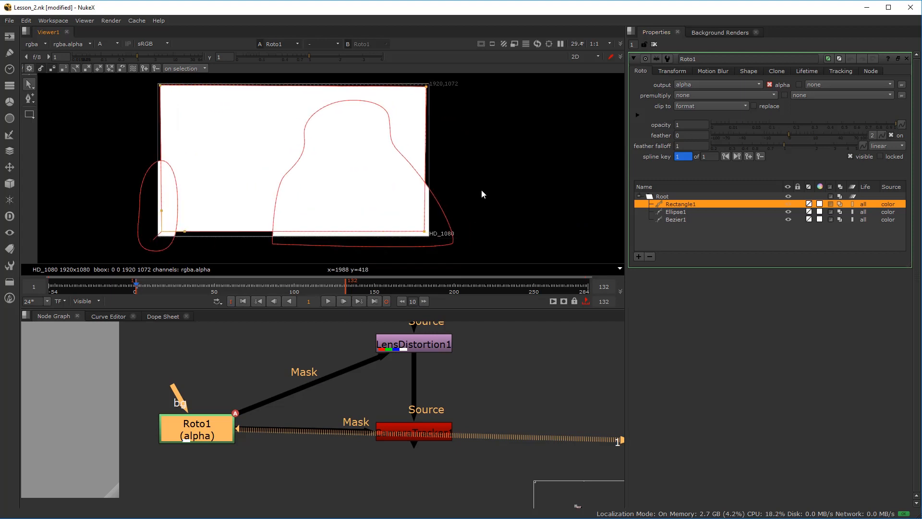
- Try the min, difference and from blending modes on the rectangle shape
{"action": "left_click", "coordinate": [678, 73]}
{"action": "left_click", "coordinate": [748, 71]}
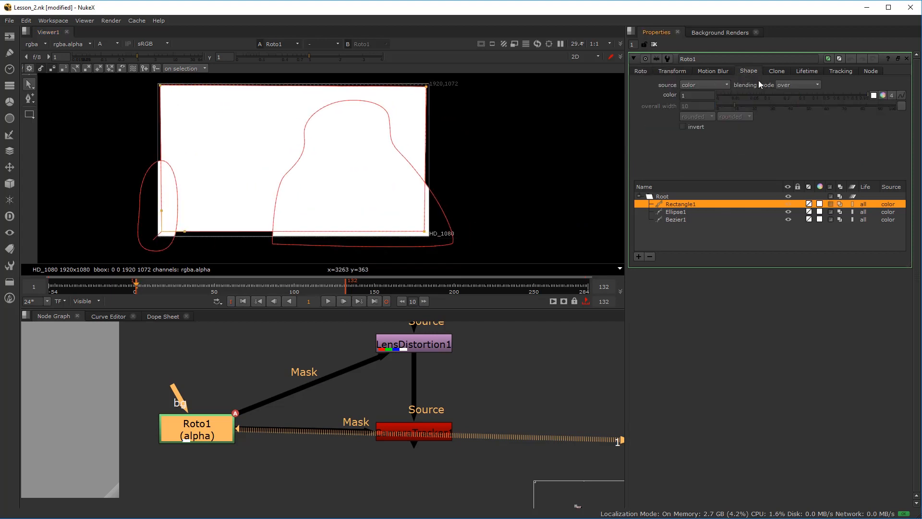
{"action": "left_click", "coordinate": [796, 85]}
{"action": "left_click", "coordinate": [797, 85]}
{"action": "scroll", "coordinate": [796, 84], "scroll_direction": "up", "scroll_amount": 1}
{"action": "scroll", "coordinate": [801, 82], "scroll_direction": "up", "scroll_amount": 5}
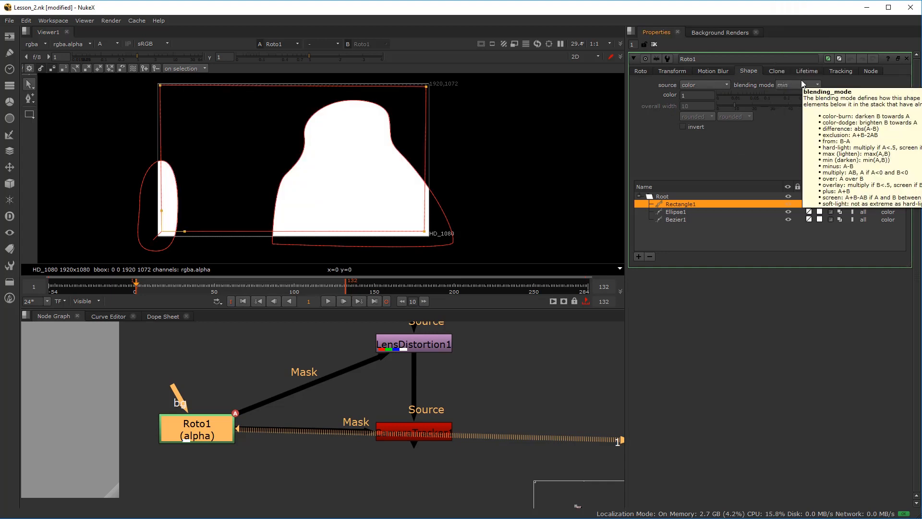
{"action": "scroll", "coordinate": [801, 84], "scroll_direction": "up", "scroll_amount": 1}
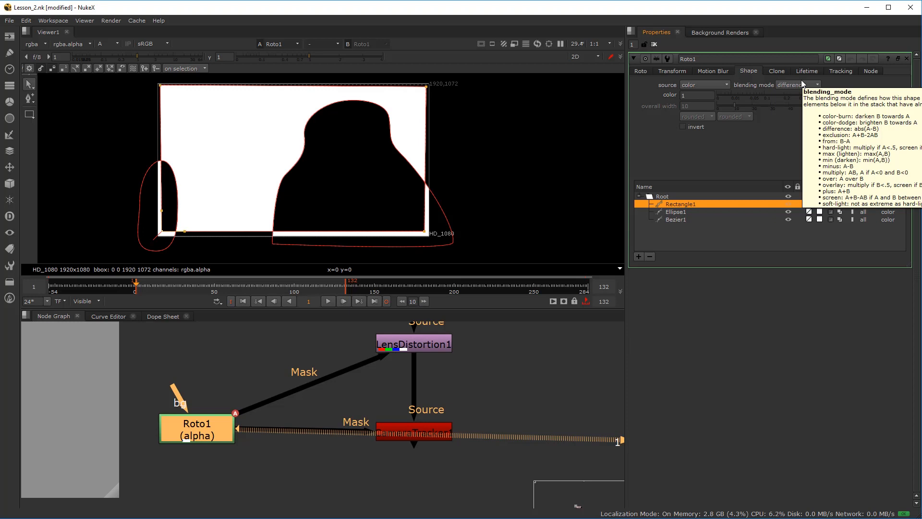
{"action": "left_click", "coordinate": [788, 81]}
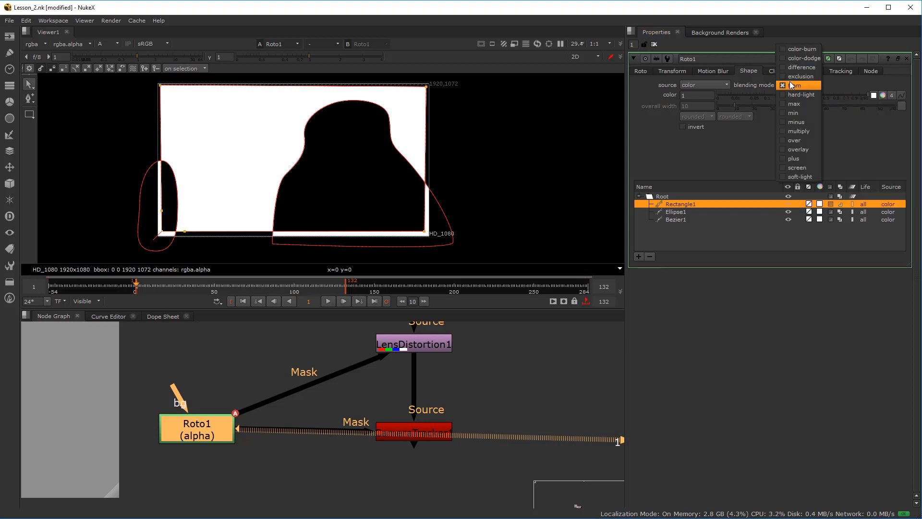
{"action": "left_click", "coordinate": [788, 86]}
- Try the overlay, multiply, exclusion and min blending modes on the rectangle, and set it back to over
{"action": "scroll", "coordinate": [786, 81], "scroll_direction": "down", "scroll_amount": 10}
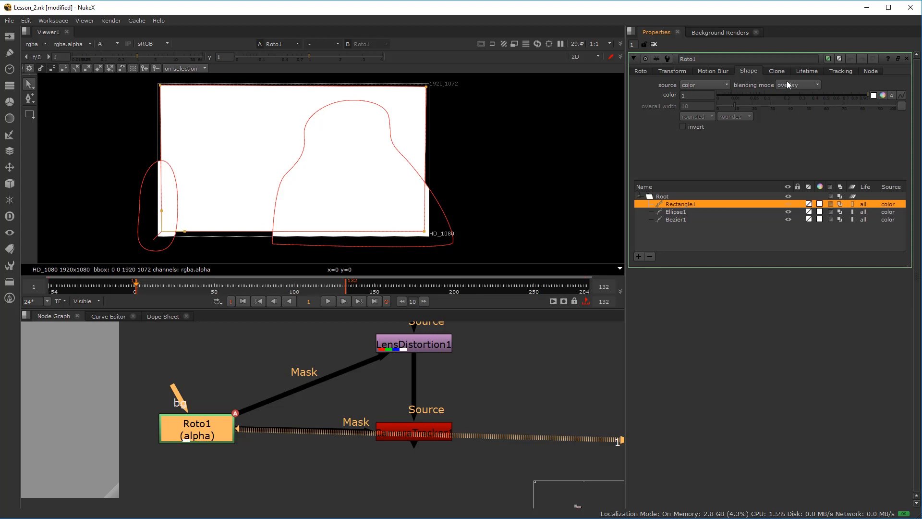
{"action": "scroll", "coordinate": [787, 81], "scroll_direction": "up", "scroll_amount": 1}
{"action": "scroll", "coordinate": [789, 83], "scroll_direction": "up", "scroll_amount": 6}
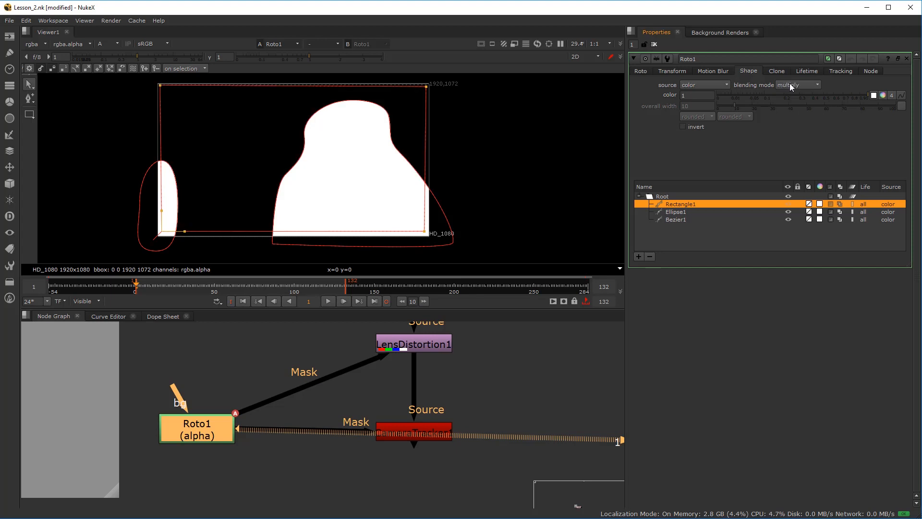
{"action": "scroll", "coordinate": [790, 82], "scroll_direction": "up", "scroll_amount": 2}
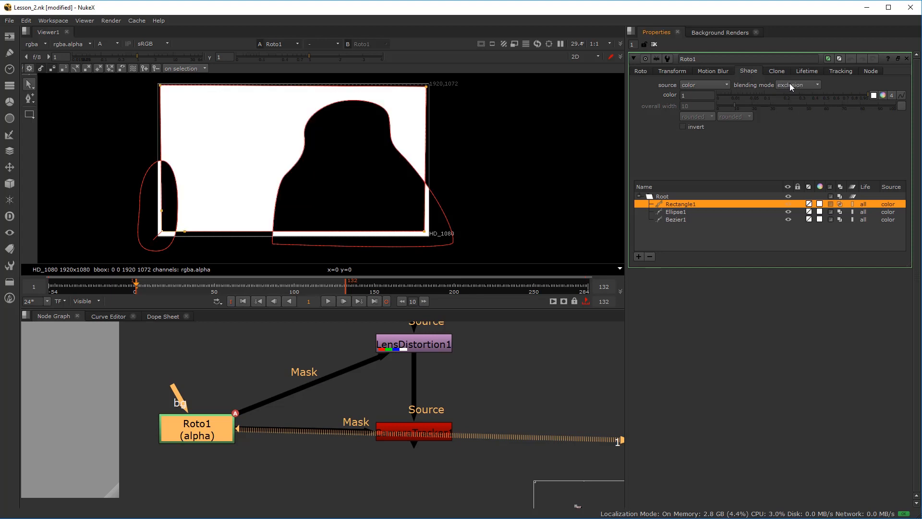
{"action": "scroll", "coordinate": [790, 82], "scroll_direction": "down", "scroll_amount": 4}
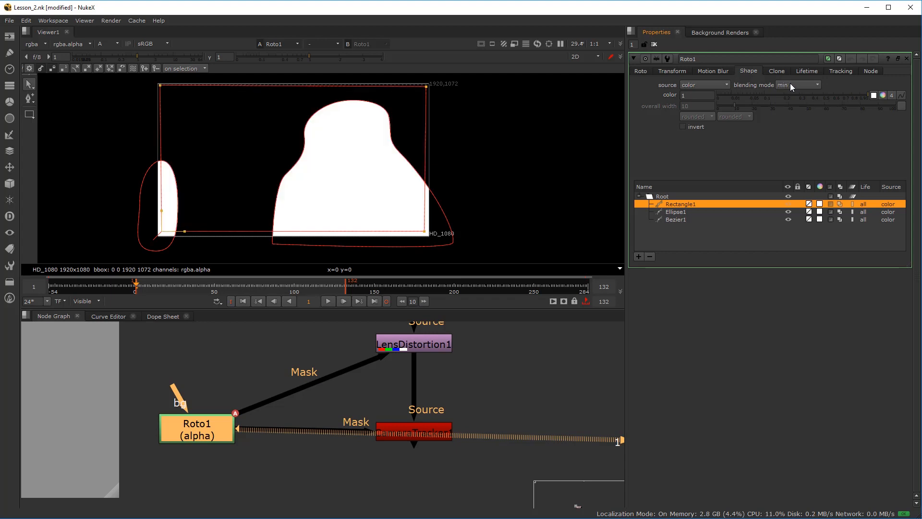
{"action": "scroll", "coordinate": [812, 85], "scroll_direction": "up", "scroll_amount": 5}
{"action": "left_click", "coordinate": [803, 88]}
{"action": "left_click", "coordinate": [805, 176]}
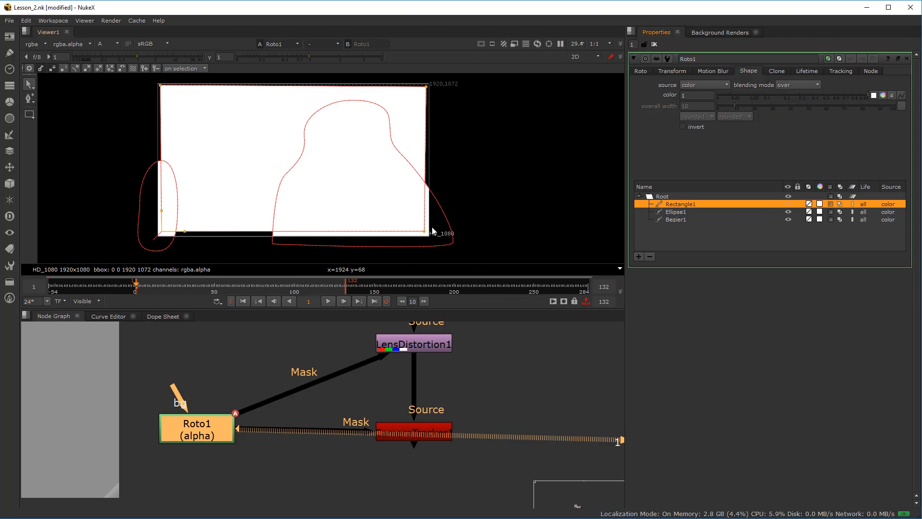
- Delete the rectangle shape from Roto1
{"action": "left_click", "coordinate": [260, 434]}
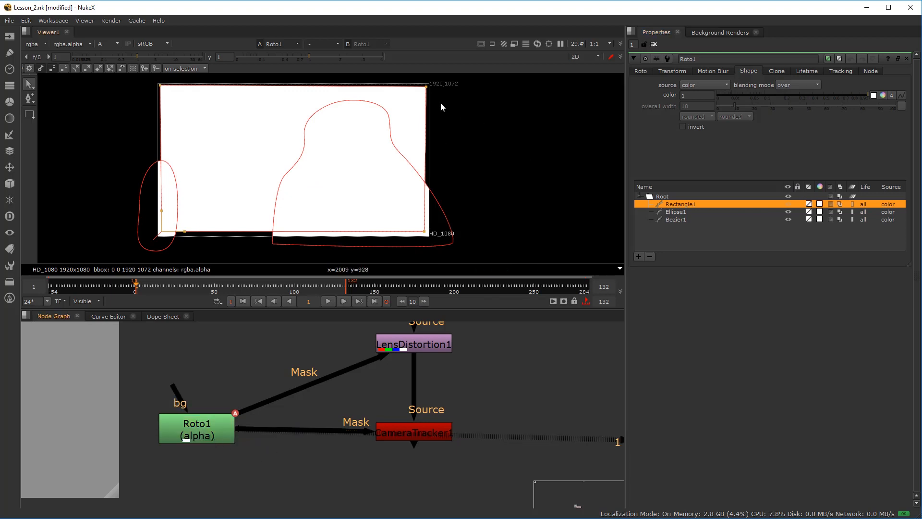
{"action": "left_click", "coordinate": [649, 257]}
- Draw four thin rectangle shapes in Roto1 covering the top, right, bottom and left edges of the frame
{"action": "left_click", "coordinate": [30, 115]}
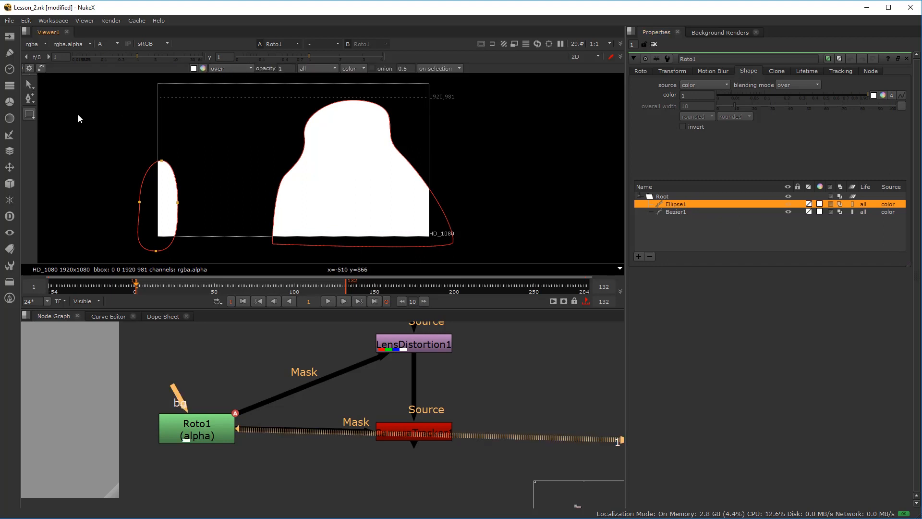
{"action": "right_click", "coordinate": [31, 117]}
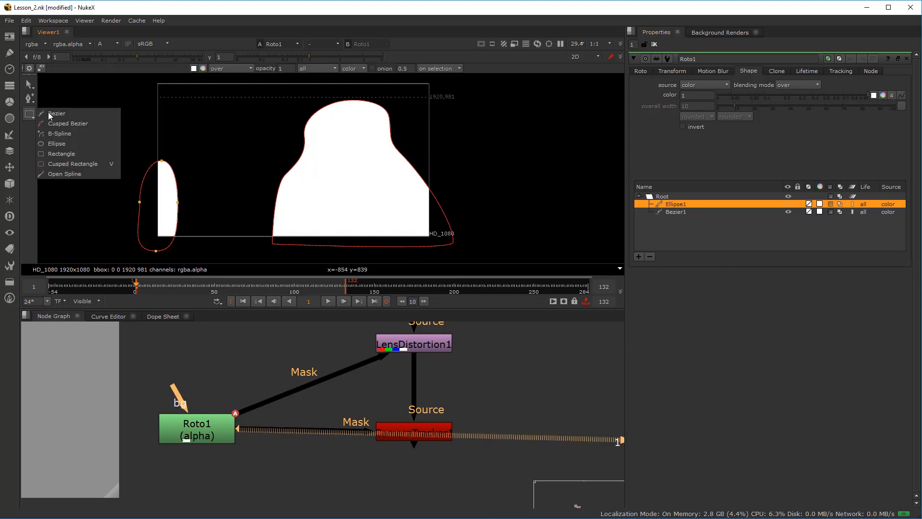
{"action": "left_click", "coordinate": [73, 155]}
{"action": "left_click_drag", "start_coordinate": [175, 88], "coordinate": [454, 87]}
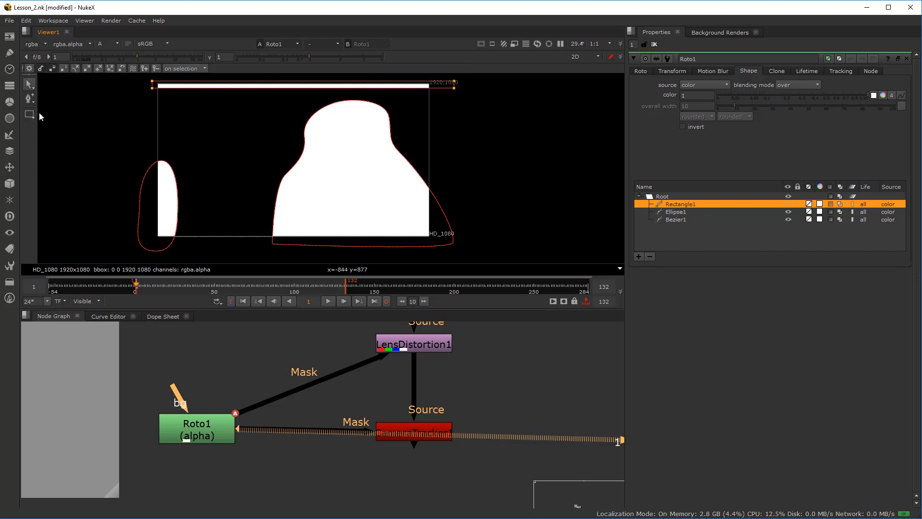
{"action": "left_click", "coordinate": [29, 114]}
{"action": "left_click_drag", "start_coordinate": [444, 259], "coordinate": [428, 82]}
{"action": "left_click", "coordinate": [29, 115]}
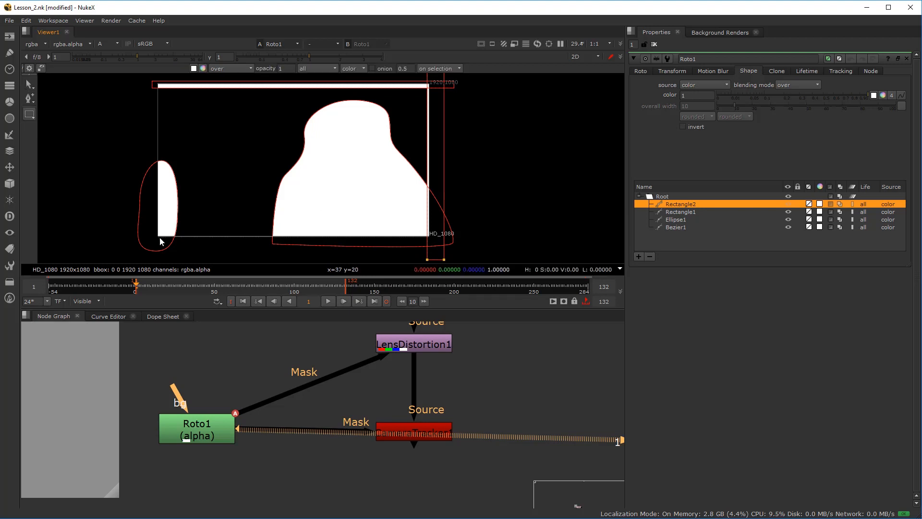
{"action": "left_click_drag", "start_coordinate": [119, 254], "coordinate": [450, 233]}
{"action": "left_click_drag", "start_coordinate": [135, 75], "coordinate": [163, 255]}
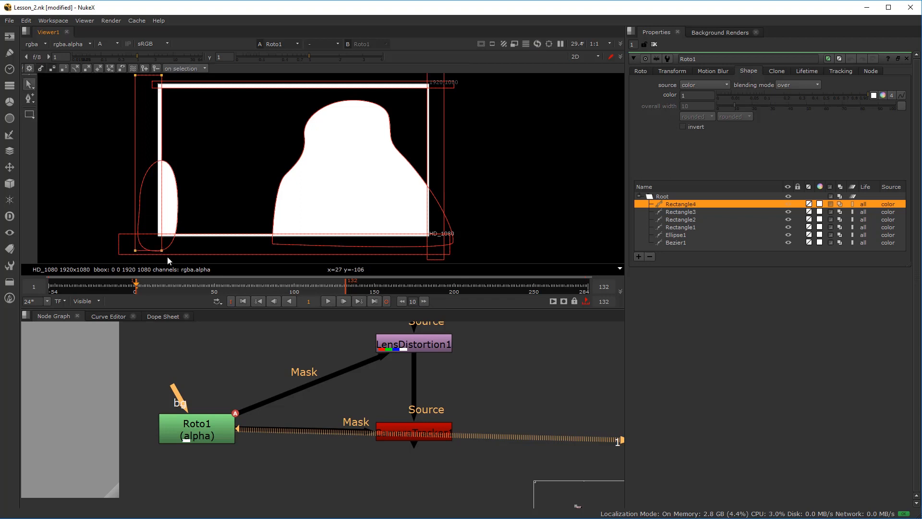
- View the LensDistortion1 output in RGB and examine its left edge against the roto shapes
{"action": "key", "text": "2"}
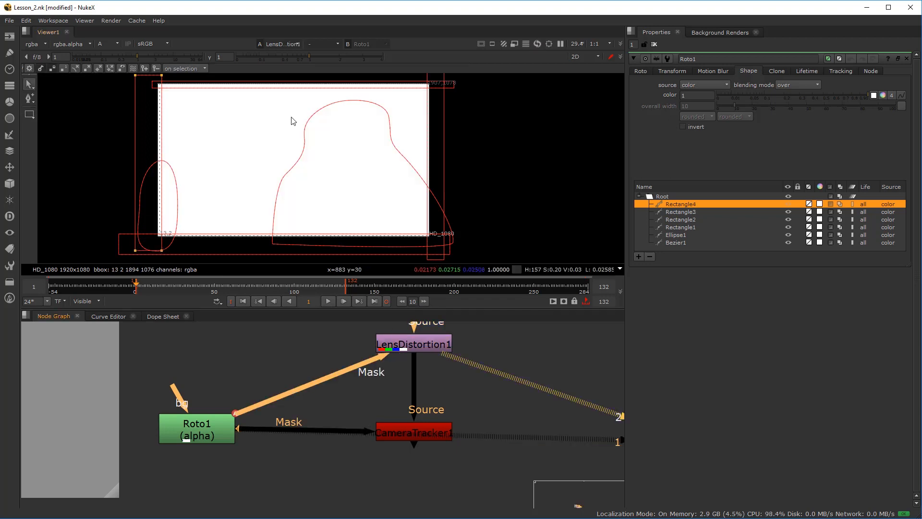
{"action": "left_click", "coordinate": [424, 341]}
{"action": "left_click", "coordinate": [361, 336]}
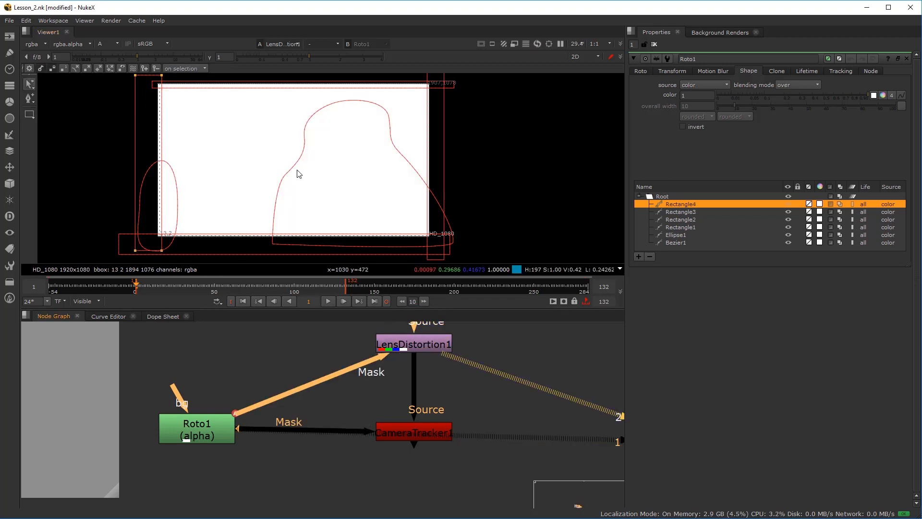
{"action": "left_click", "coordinate": [287, 172]}
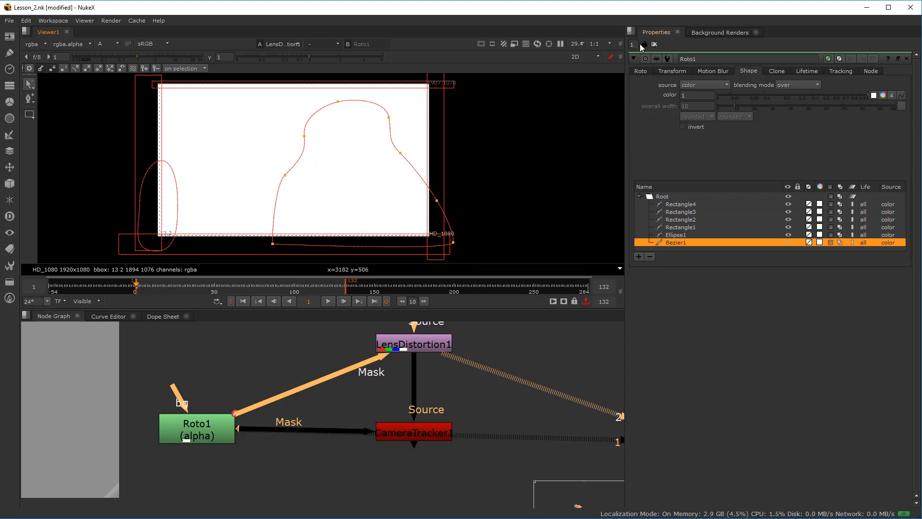
{"action": "left_click", "coordinate": [403, 344]}
{"action": "left_click", "coordinate": [110, 44]}
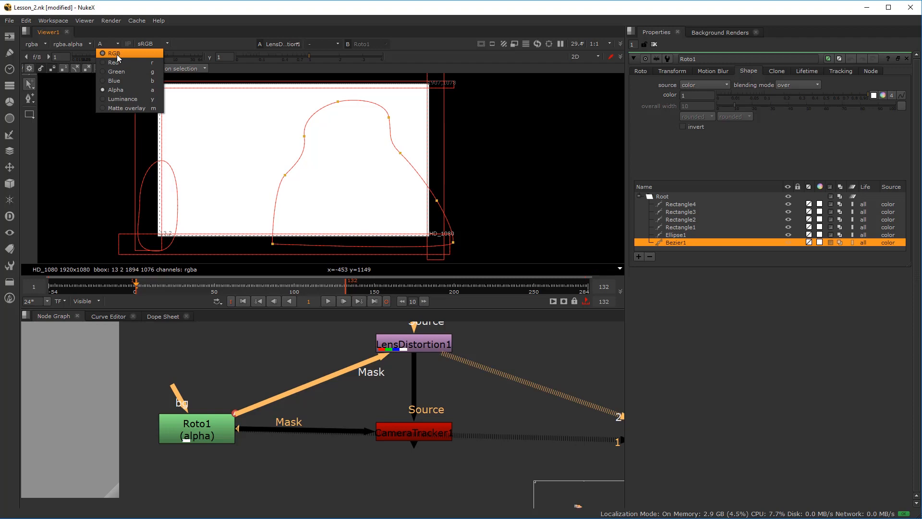
{"action": "left_click", "coordinate": [108, 54]}
{"action": "scroll", "coordinate": [169, 130], "scroll_direction": "up", "scroll_amount": 10}
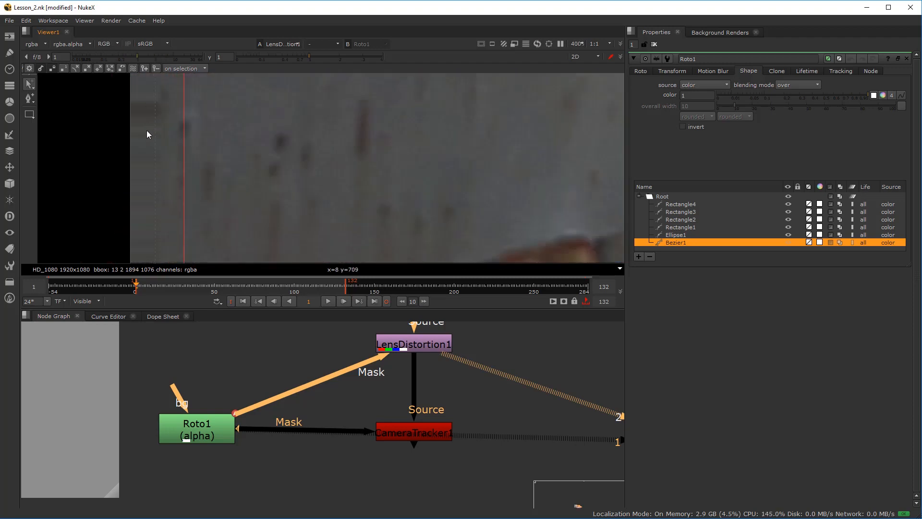
{"action": "scroll", "coordinate": [205, 163], "scroll_direction": "down", "scroll_amount": 7}
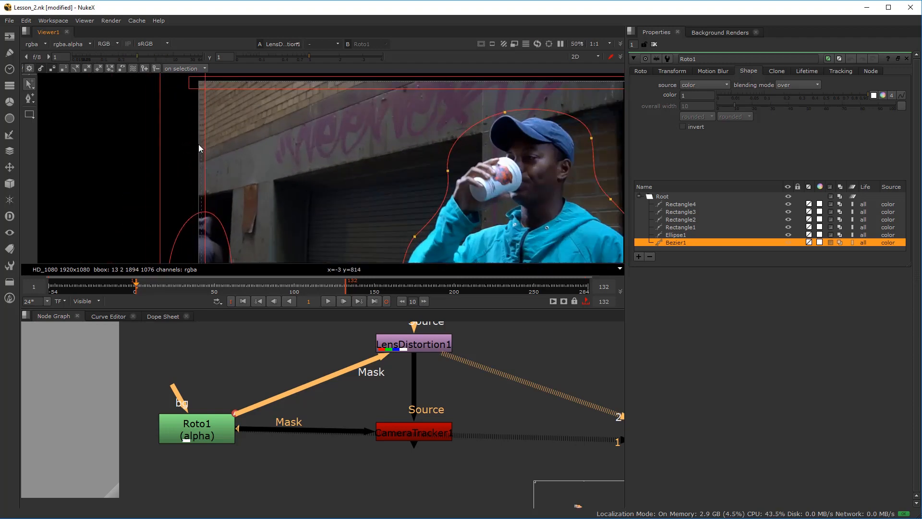
- Move the inner side of the left-edge rectangle in Roto1 closer to the left frame edge
{"action": "left_click", "coordinate": [205, 136]}
{"action": "left_click", "coordinate": [192, 439]}
{"action": "scroll", "coordinate": [203, 120], "scroll_direction": "down", "scroll_amount": 5}
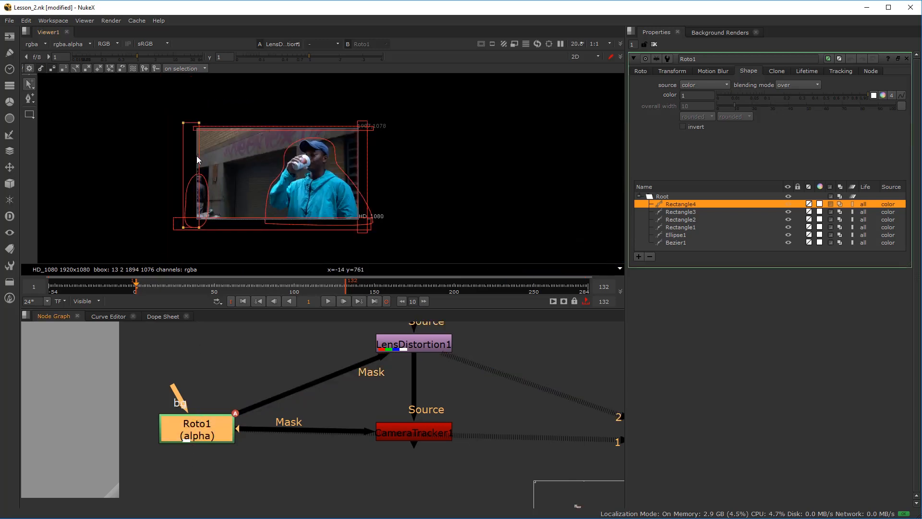
{"action": "scroll", "coordinate": [206, 125], "scroll_direction": "up", "scroll_amount": 10}
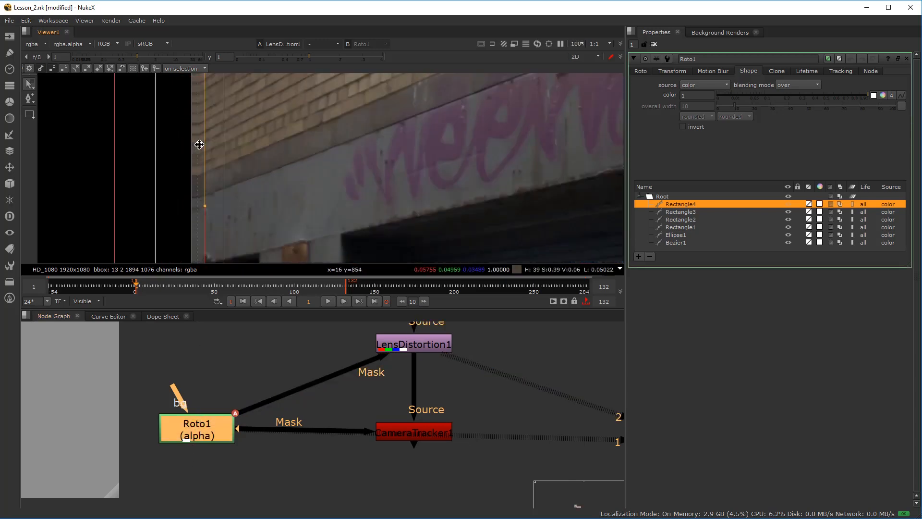
{"action": "left_click_drag", "start_coordinate": [223, 140], "coordinate": [213, 143]}
{"action": "key", "text": "ctrl+z"}
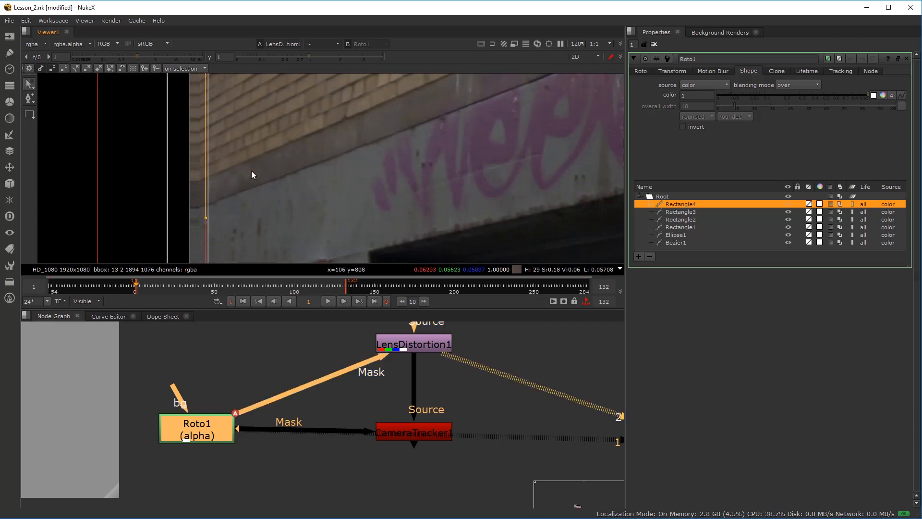
{"action": "scroll", "coordinate": [233, 162], "scroll_direction": "down", "scroll_amount": 7}
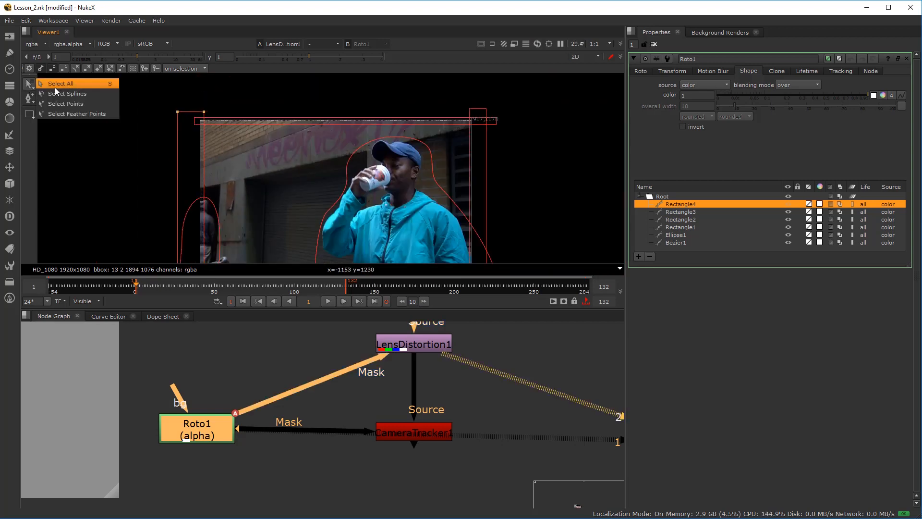
{"action": "scroll", "coordinate": [200, 100], "scroll_direction": "down", "scroll_amount": 3}
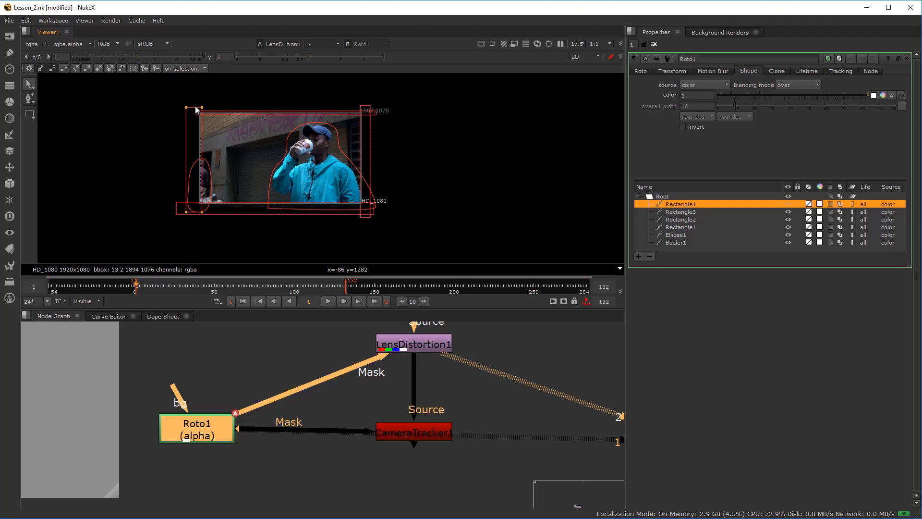
{"action": "scroll", "coordinate": [215, 156], "scroll_direction": "up", "scroll_amount": 10}
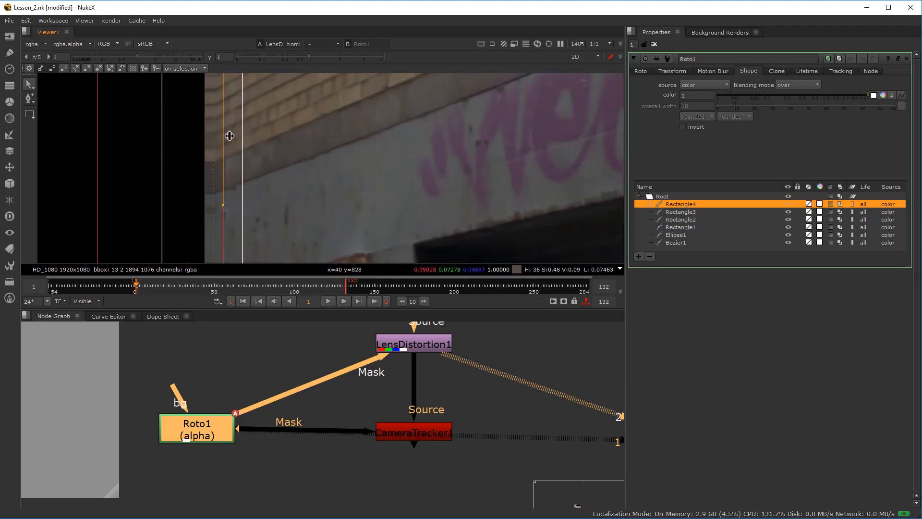
{"action": "scroll", "coordinate": [343, 181], "scroll_direction": "down", "scroll_amount": 8}
{"action": "left_click_drag", "start_coordinate": [347, 181], "coordinate": [288, 192]}
{"action": "scroll", "coordinate": [295, 163], "scroll_direction": "up", "scroll_amount": 2}
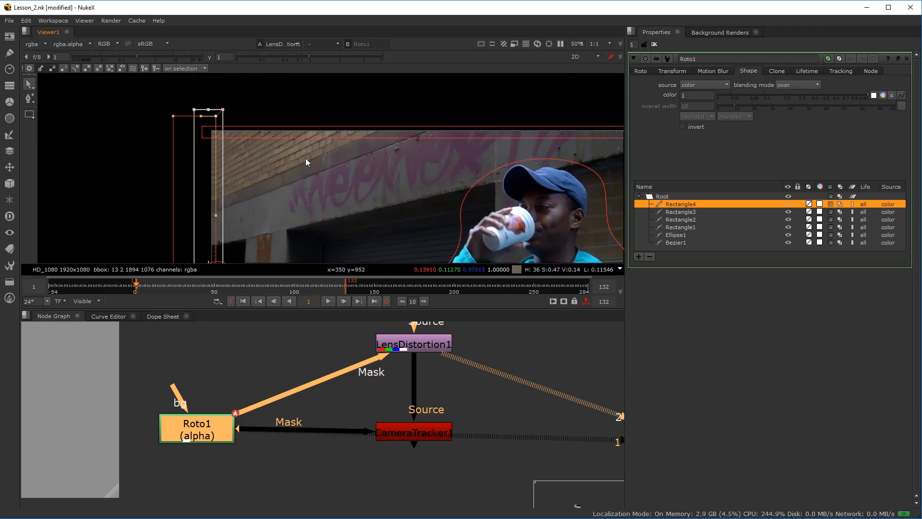
- Raise the lower side of the top-edge rectangle so it lies closer to the upper frame edge
{"action": "left_click", "coordinate": [323, 138]}
{"action": "scroll", "coordinate": [332, 146], "scroll_direction": "down", "scroll_amount": 3}
{"action": "left_click_drag", "start_coordinate": [165, 187], "coordinate": [561, 147]}
{"action": "scroll", "coordinate": [360, 154], "scroll_direction": "up", "scroll_amount": 8}
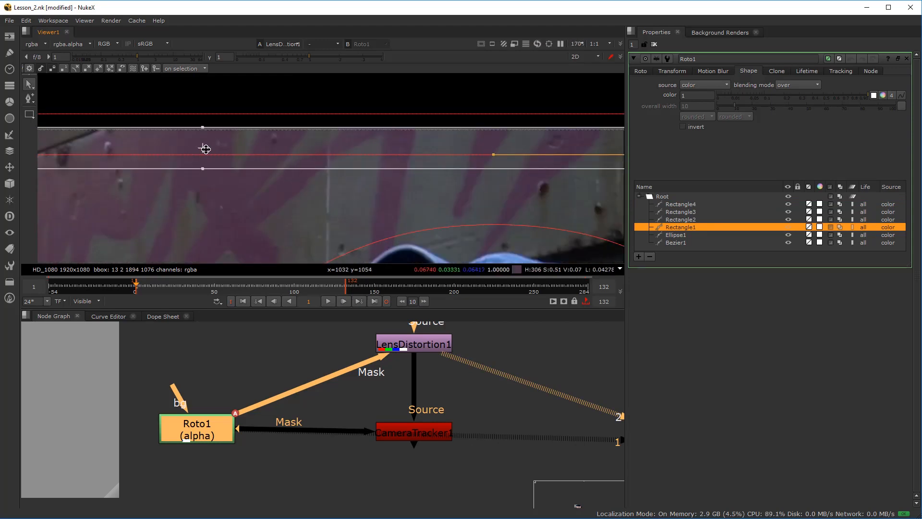
{"action": "scroll", "coordinate": [206, 135], "scroll_direction": "down", "scroll_amount": 6}
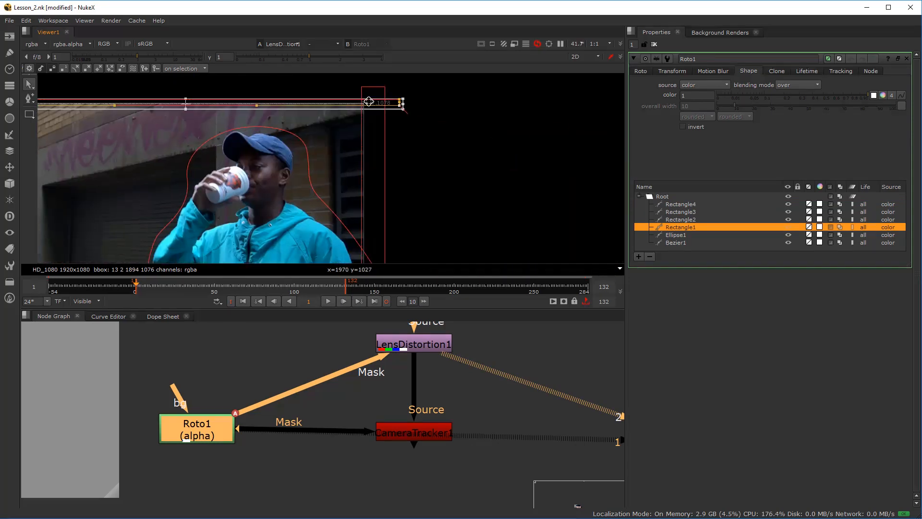
- Adjust the right-edge rectangle so its inner side lies just inside the right frame edge
{"action": "left_click", "coordinate": [368, 92]}
{"action": "scroll", "coordinate": [370, 178], "scroll_direction": "up", "scroll_amount": 8}
{"action": "scroll", "coordinate": [352, 169], "scroll_direction": "down", "scroll_amount": 5}
{"action": "scroll", "coordinate": [350, 188], "scroll_direction": "down", "scroll_amount": 3}
{"action": "left_click_drag", "start_coordinate": [263, 229], "coordinate": [364, 88]}
{"action": "scroll", "coordinate": [153, 189], "scroll_direction": "up", "scroll_amount": 9}
{"action": "scroll", "coordinate": [180, 168], "scroll_direction": "down", "scroll_amount": 8}
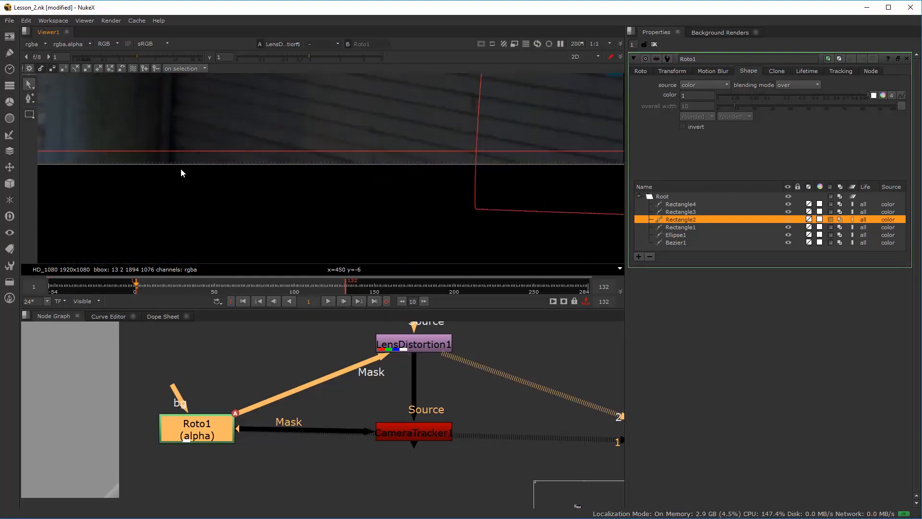
- Lower the upper side of the bottom-edge rectangle to the bottom frame edge
{"action": "scroll", "coordinate": [162, 167], "scroll_direction": "down", "scroll_amount": 1}
{"action": "left_click", "coordinate": [65, 167]}
{"action": "left_click_drag", "start_coordinate": [80, 189], "coordinate": [565, 217]}
{"action": "scroll", "coordinate": [215, 173], "scroll_direction": "up", "scroll_amount": 6}
{"action": "left_click_drag", "start_coordinate": [190, 176], "coordinate": [189, 187]}
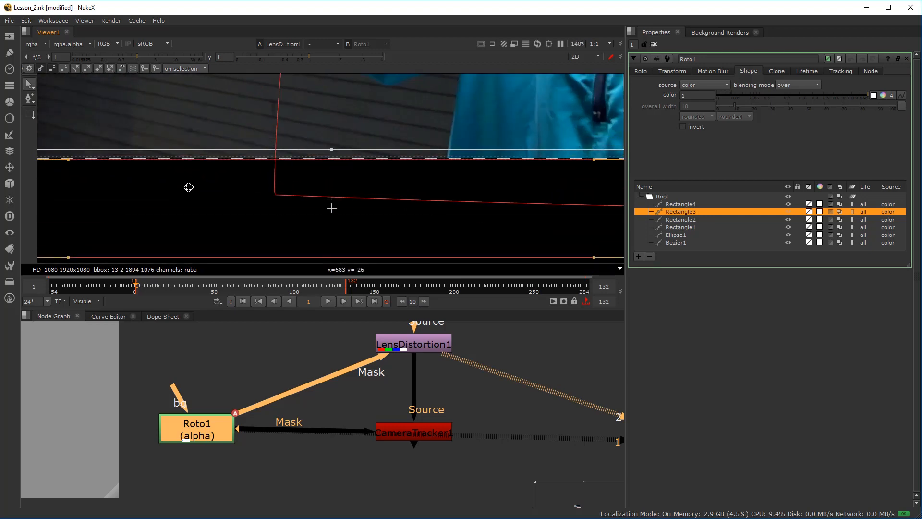
{"action": "scroll", "coordinate": [189, 187], "scroll_direction": "down", "scroll_amount": 4}
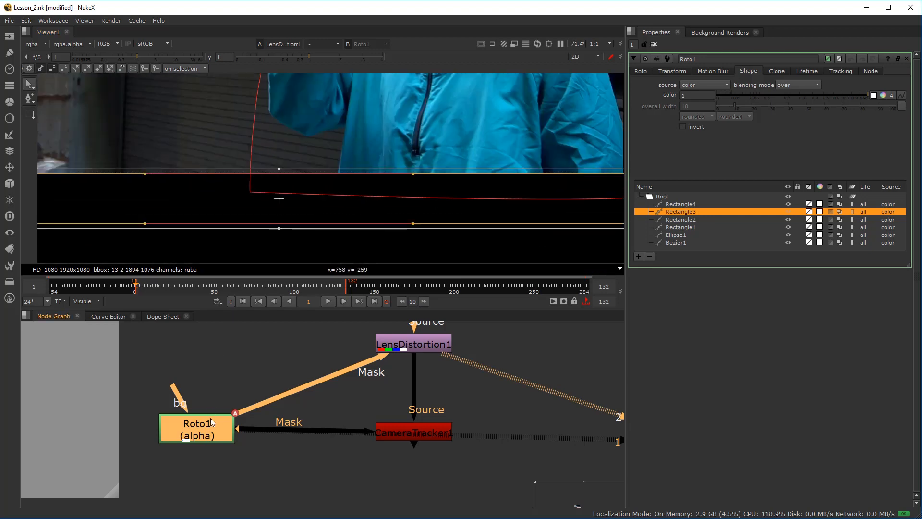
- View Roto1's alpha channel with no shape selected and examine the mask along the frame edges
{"action": "key", "text": "1"}
{"action": "scroll", "coordinate": [297, 142], "scroll_direction": "down", "scroll_amount": 5}
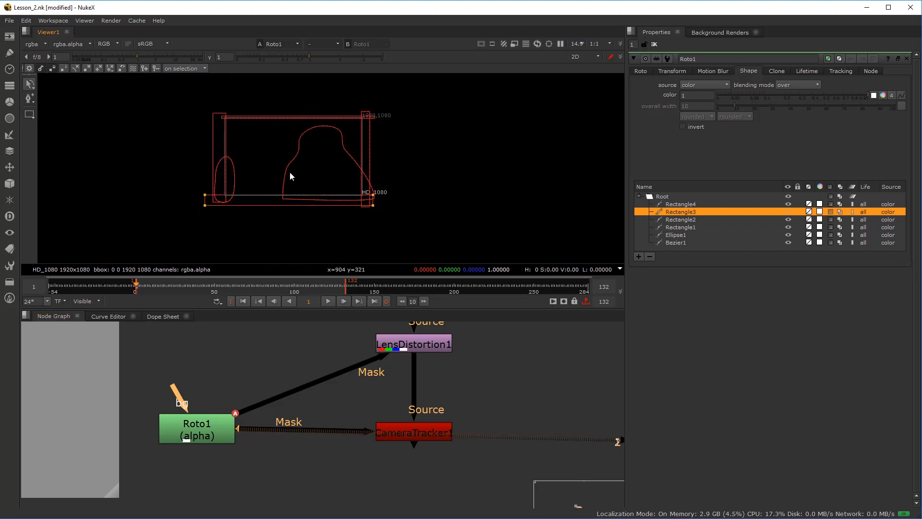
{"action": "left_click", "coordinate": [290, 171]}
{"action": "key", "text": "a"}
{"action": "left_click", "coordinate": [200, 144]}
{"action": "scroll", "coordinate": [210, 128], "scroll_direction": "up", "scroll_amount": 5}
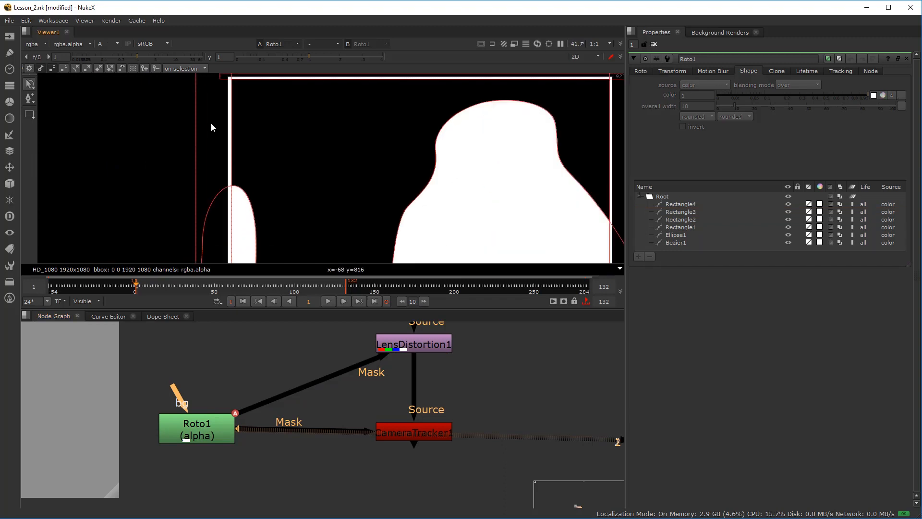
{"action": "scroll", "coordinate": [243, 130], "scroll_direction": "down", "scroll_amount": 2}
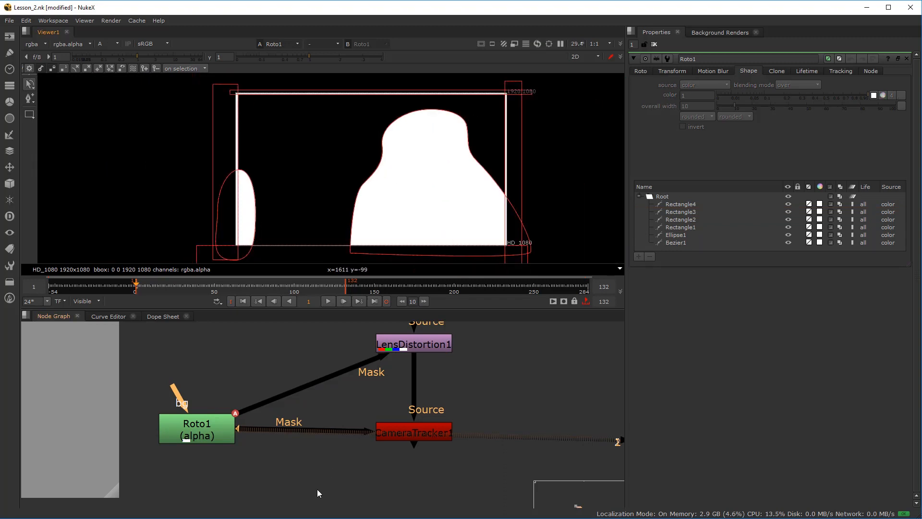
- Place the CameraTracker1 node slightly lower in the graph and scrub to frame 91 to check the mask
{"action": "left_click_drag", "start_coordinate": [407, 428], "coordinate": [415, 453]}
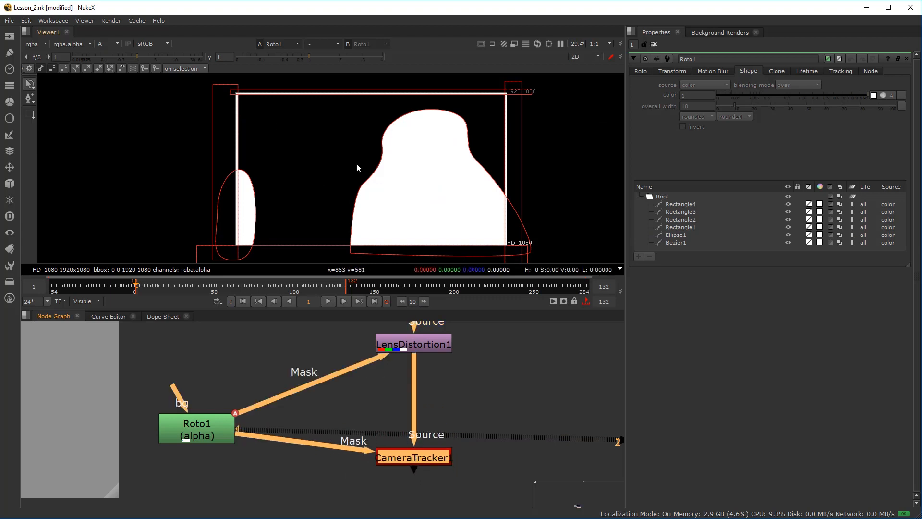
{"action": "left_click", "coordinate": [176, 288]}
{"action": "left_click_drag", "start_coordinate": [169, 292], "coordinate": [280, 290]}
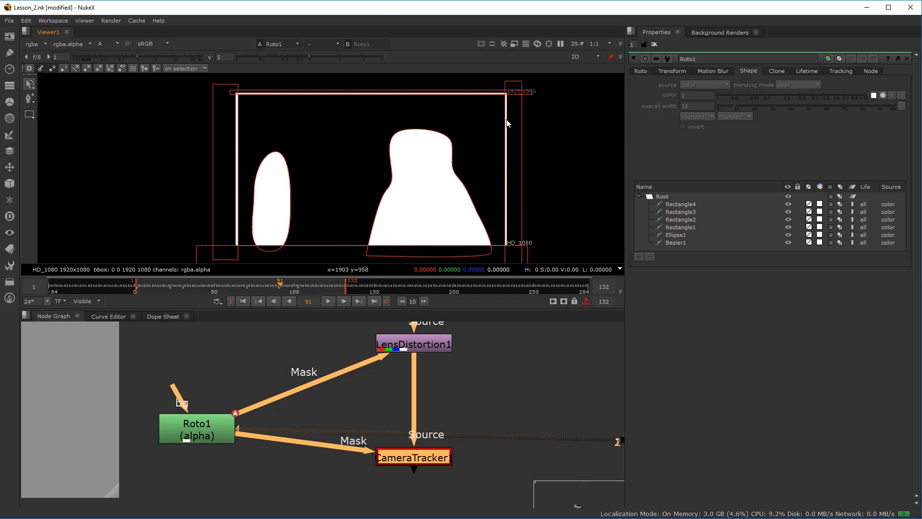
{"action": "scroll", "coordinate": [236, 166], "scroll_direction": "up", "scroll_amount": 8}
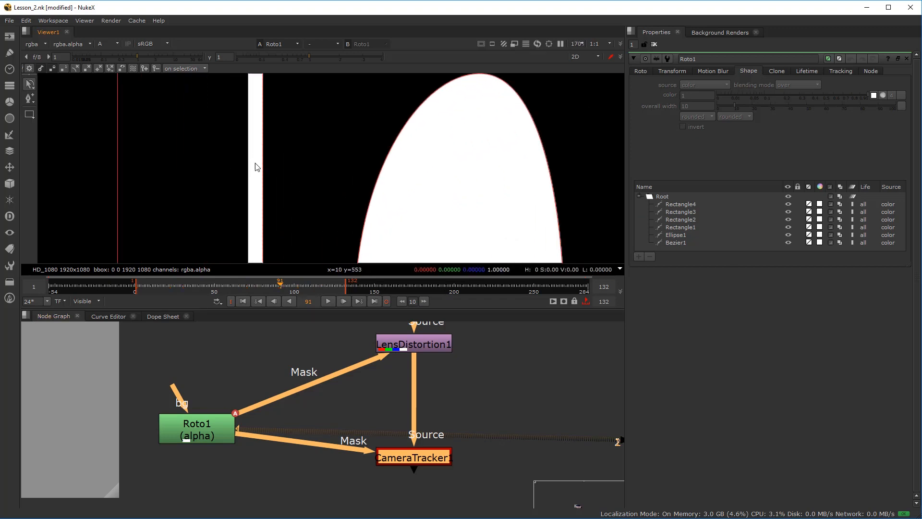
{"action": "scroll", "coordinate": [289, 169], "scroll_direction": "down", "scroll_amount": 11}
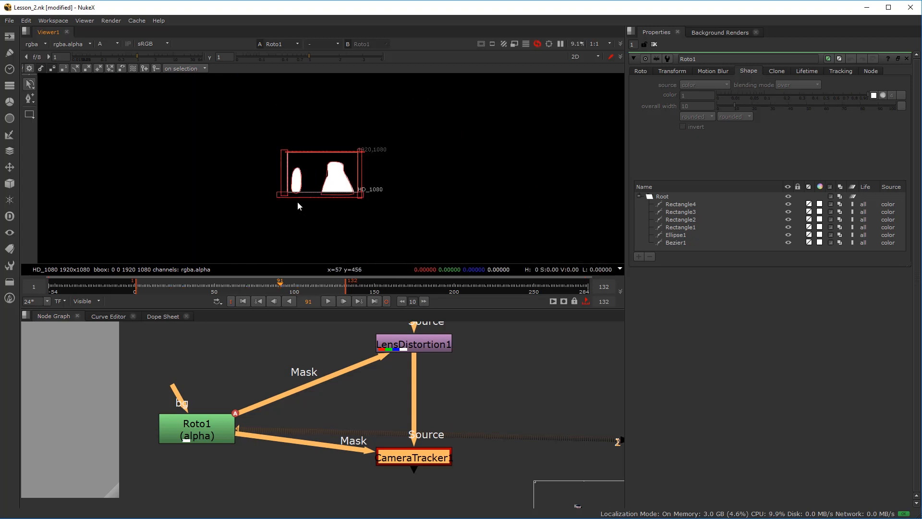
{"action": "scroll", "coordinate": [289, 177], "scroll_direction": "down", "scroll_amount": 3}
{"action": "scroll", "coordinate": [336, 425], "scroll_direction": "down", "scroll_amount": 3}
{"action": "scroll", "coordinate": [306, 443], "scroll_direction": "up", "scroll_amount": 3}
- View CameraTracker1 in RGB and open its properties
{"action": "key", "text": "1"}
{"action": "double_click", "coordinate": [323, 392]}
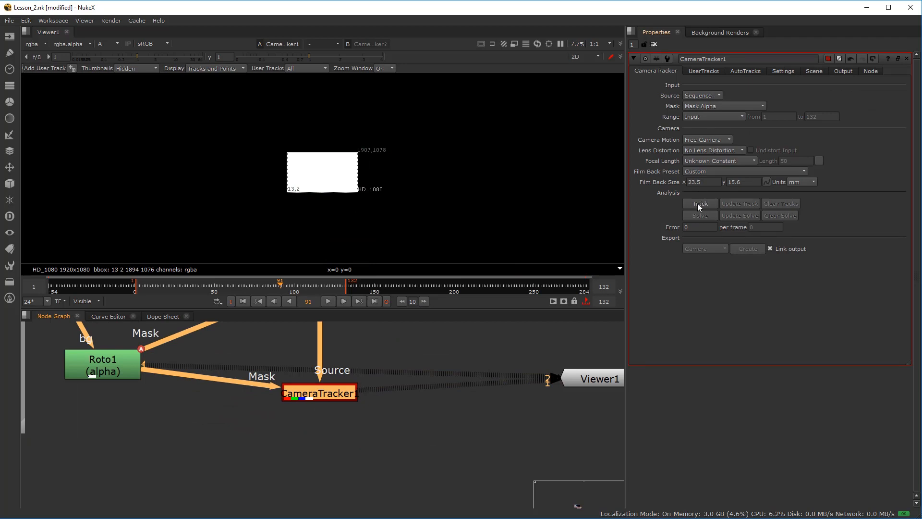
{"action": "key", "text": "a"}
{"action": "scroll", "coordinate": [335, 188], "scroll_direction": "up", "scroll_amount": 10}
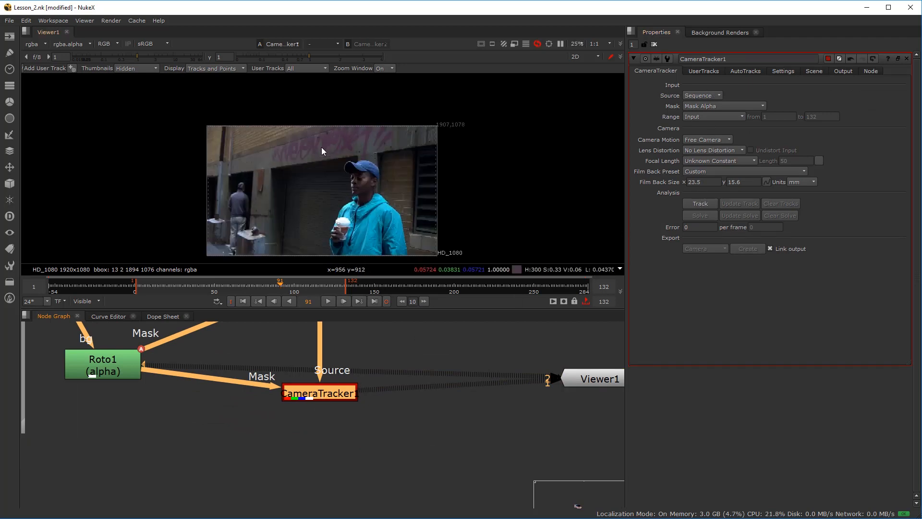
{"action": "scroll", "coordinate": [331, 128], "scroll_direction": "down", "scroll_amount": 2}
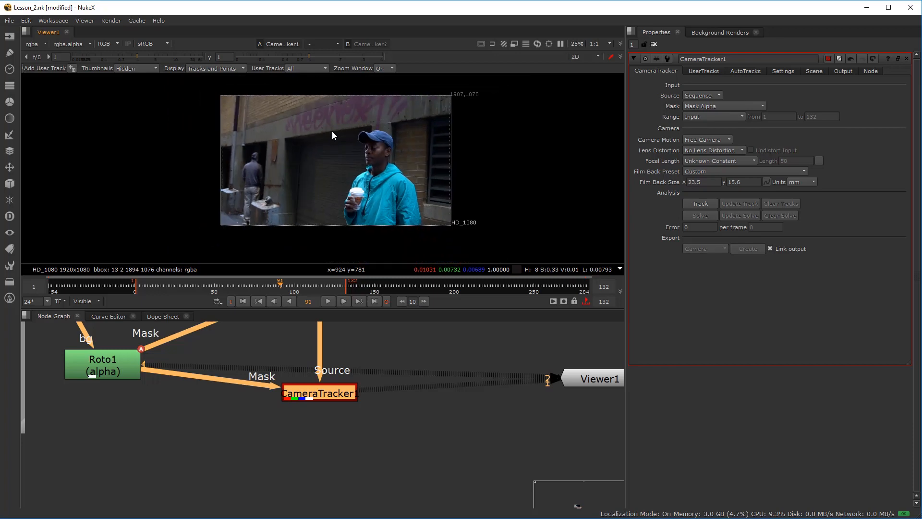
- Track the sequence with CameraTracker1 using its Mask Alpha setting, and go back through the frames to review the tracks
{"action": "left_click", "coordinate": [699, 210]}
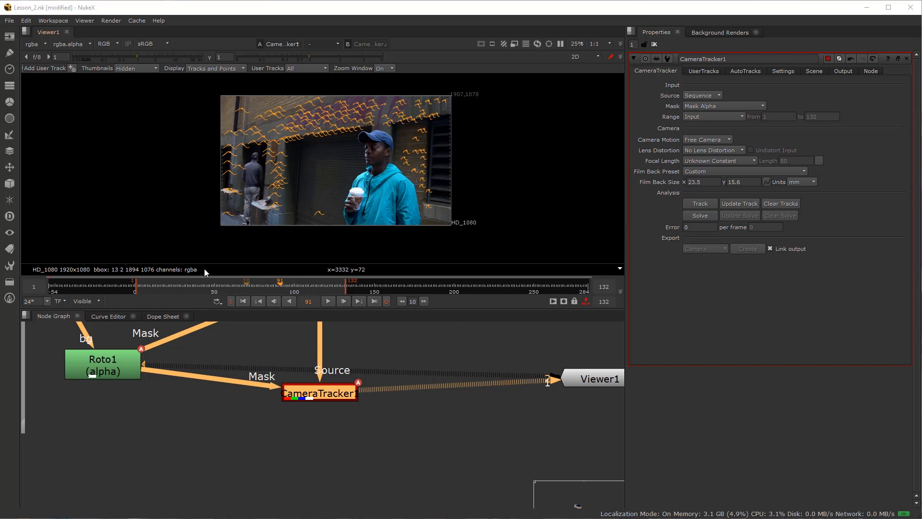
{"action": "left_click", "coordinate": [274, 301]}
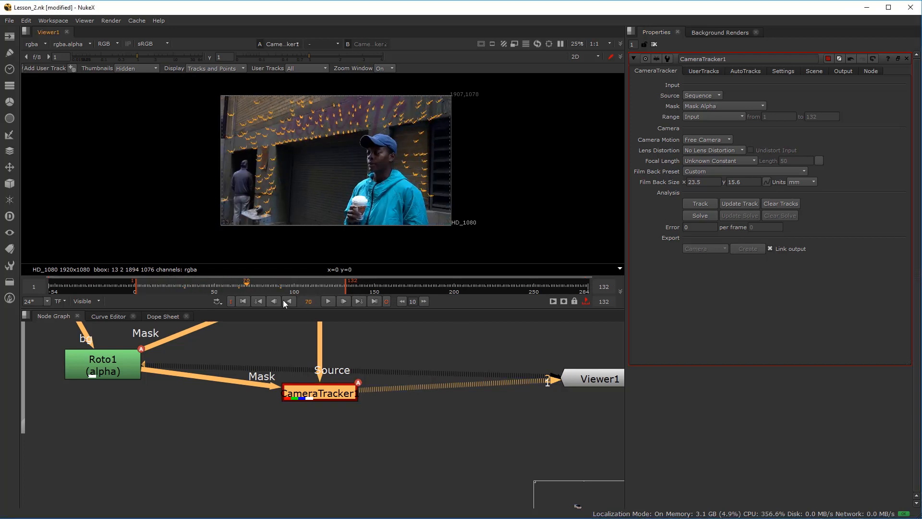
- Play the tracked sequence forward briefly to check the tracks, and solve the camera with CameraTracker1
{"action": "left_click", "coordinate": [327, 301]}
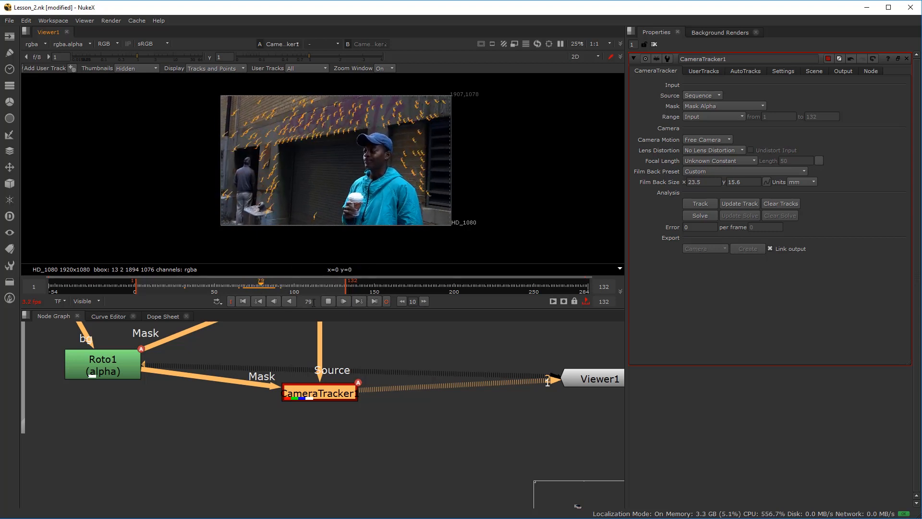
{"action": "left_click", "coordinate": [328, 301]}
{"action": "scroll", "coordinate": [304, 456], "scroll_direction": "down", "scroll_amount": 1}
{"action": "scroll", "coordinate": [316, 416], "scroll_direction": "up", "scroll_amount": 1}
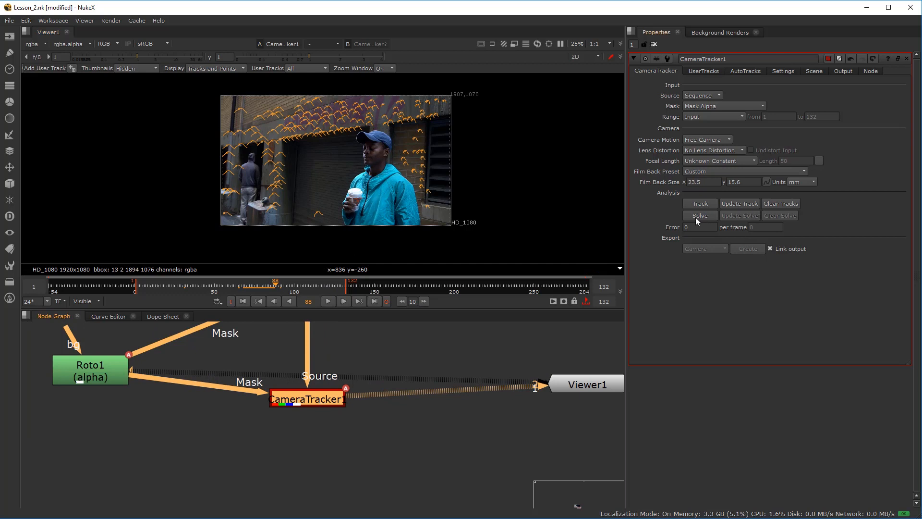
{"action": "left_click", "coordinate": [707, 215]}
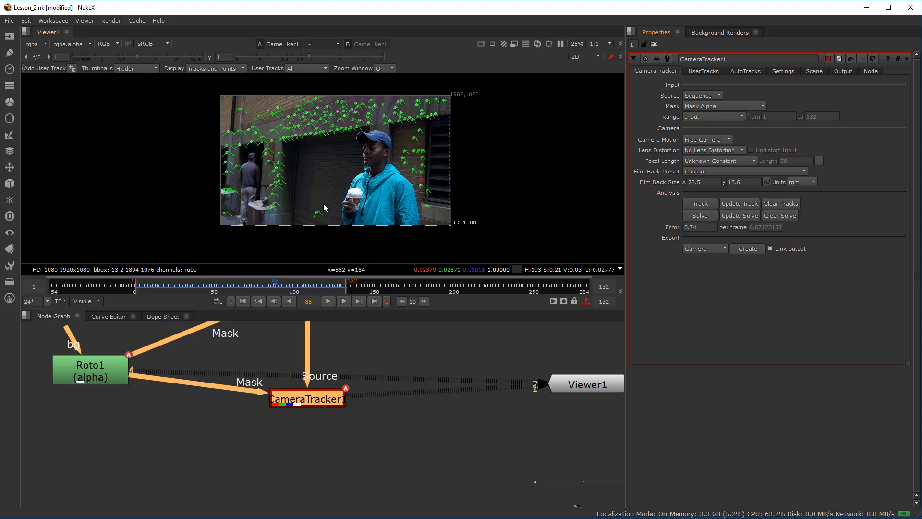
- Go to frame 23 and examine the solved, unsolved and rejected track points on the wall, along with the overall solve error
{"action": "left_click", "coordinate": [173, 286]}
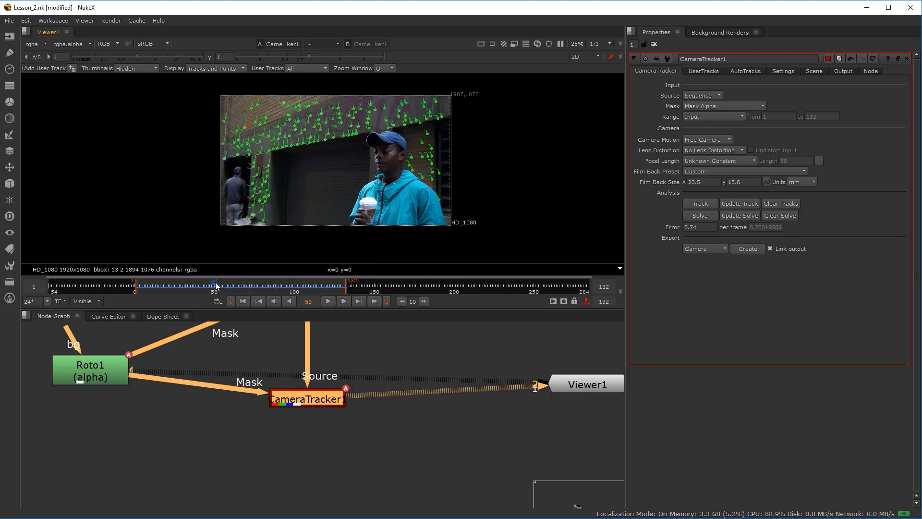
{"action": "scroll", "coordinate": [235, 145], "scroll_direction": "up", "scroll_amount": 6}
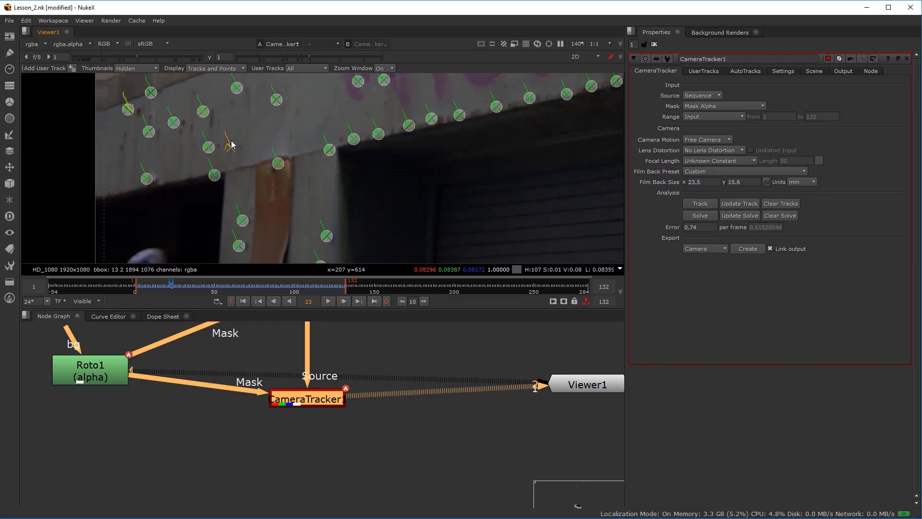
{"action": "scroll", "coordinate": [228, 140], "scroll_direction": "down", "scroll_amount": 6}
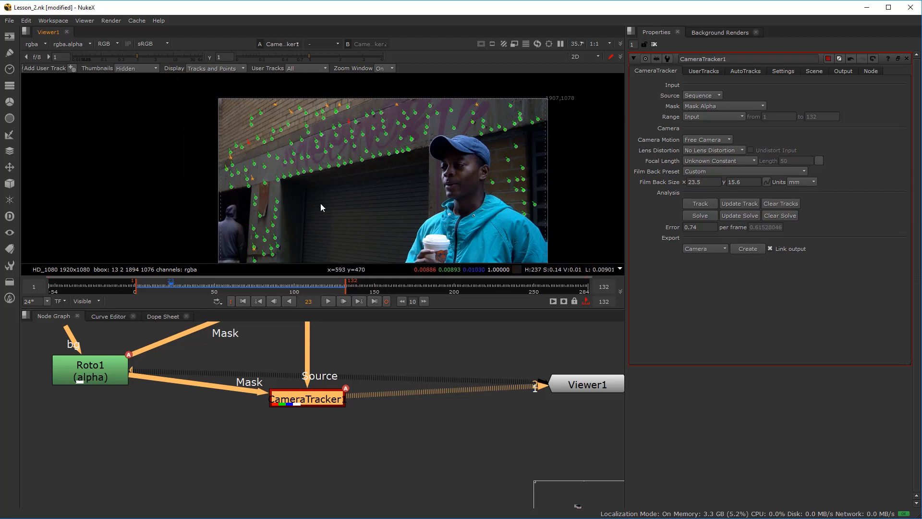
{"action": "scroll", "coordinate": [356, 126], "scroll_direction": "up", "scroll_amount": 6}
{"action": "mouse_move", "coordinate": [344, 126]}
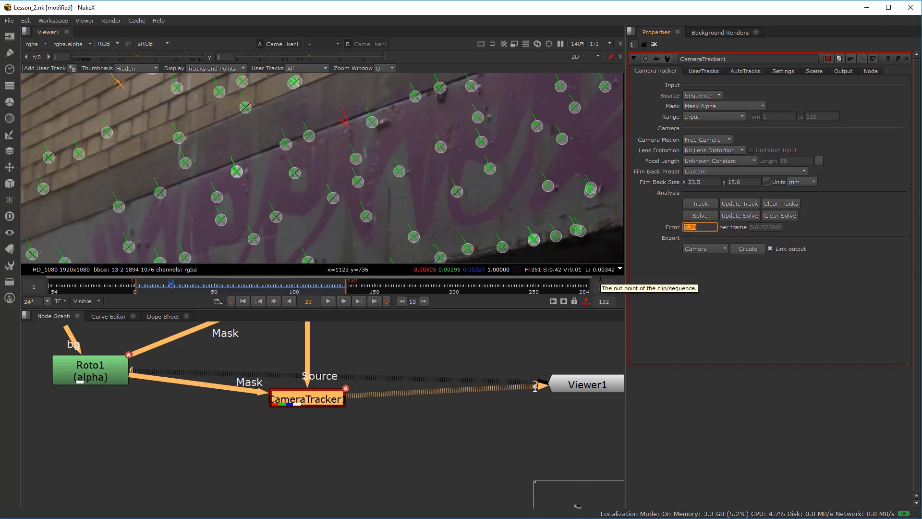
{"action": "left_click", "coordinate": [703, 226]}
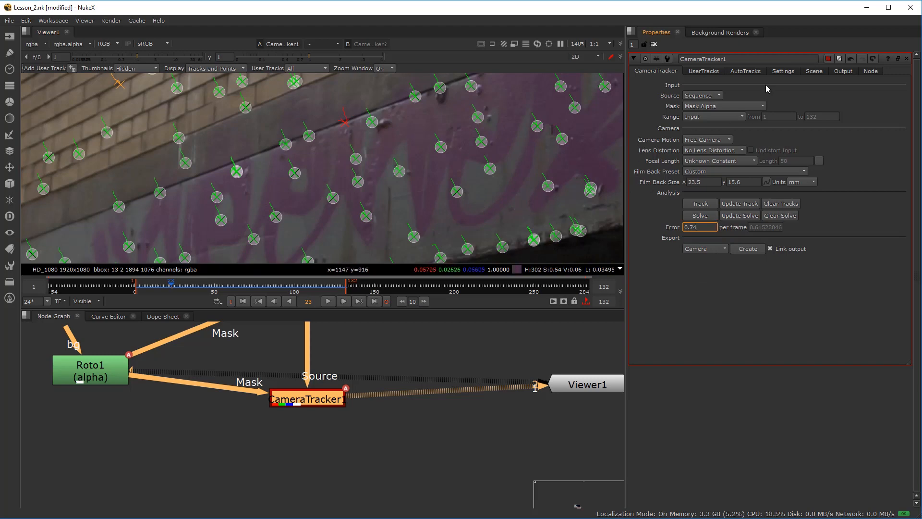
{"action": "scroll", "coordinate": [339, 154], "scroll_direction": "down", "scroll_amount": 4}
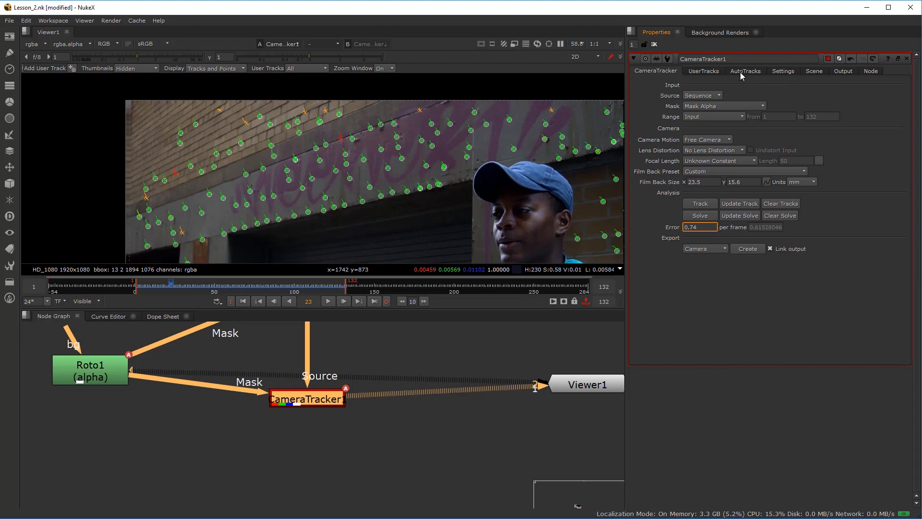
- Show the error - max and Max Error curves together in the camera tracker's auto-track graph
{"action": "left_click", "coordinate": [743, 73]}
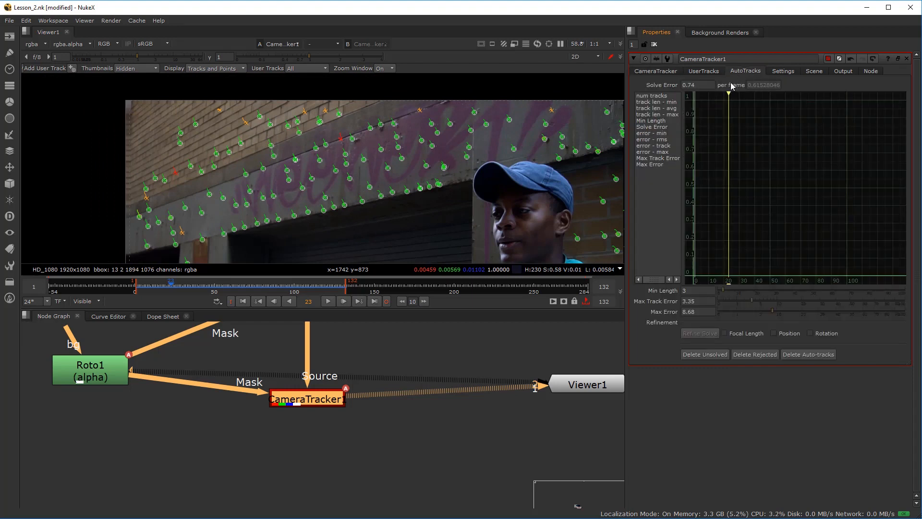
{"action": "left_click", "coordinate": [660, 152]}
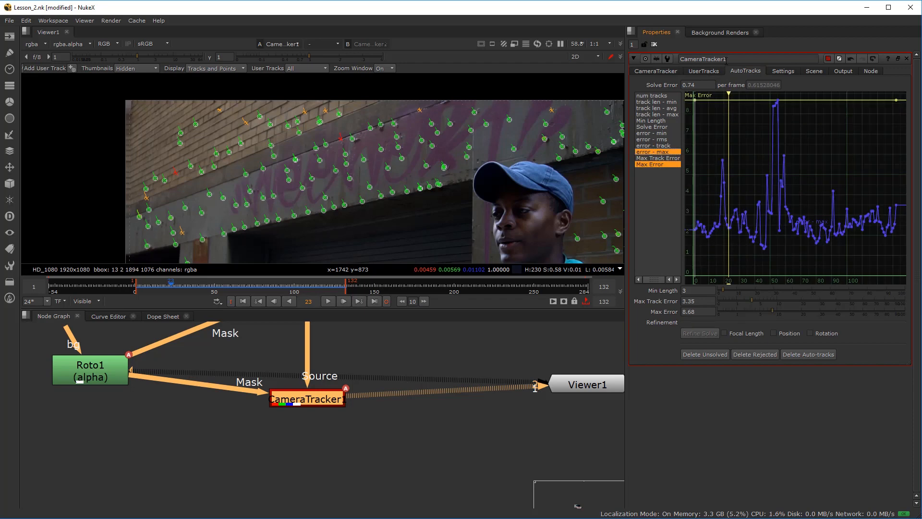
{"action": "left_click", "coordinate": [653, 164]}
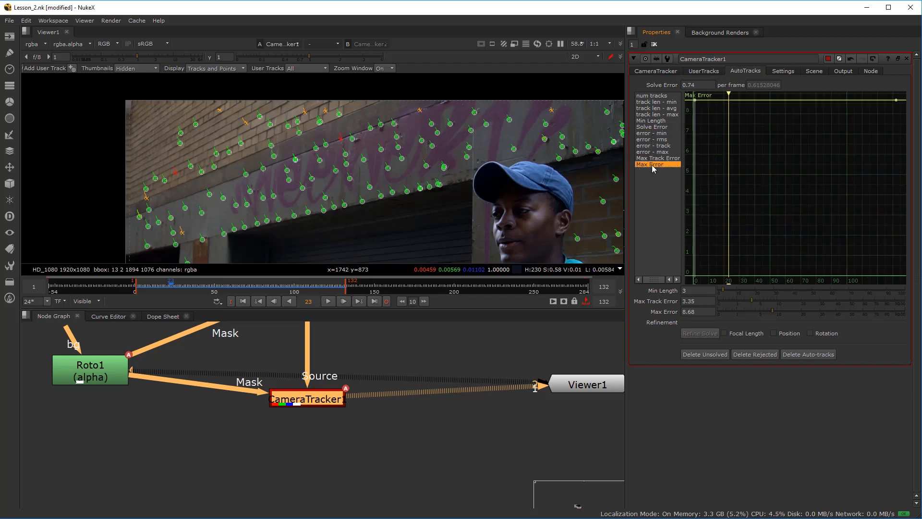
{"action": "left_click", "coordinate": [658, 152], "text": "ctrl"}
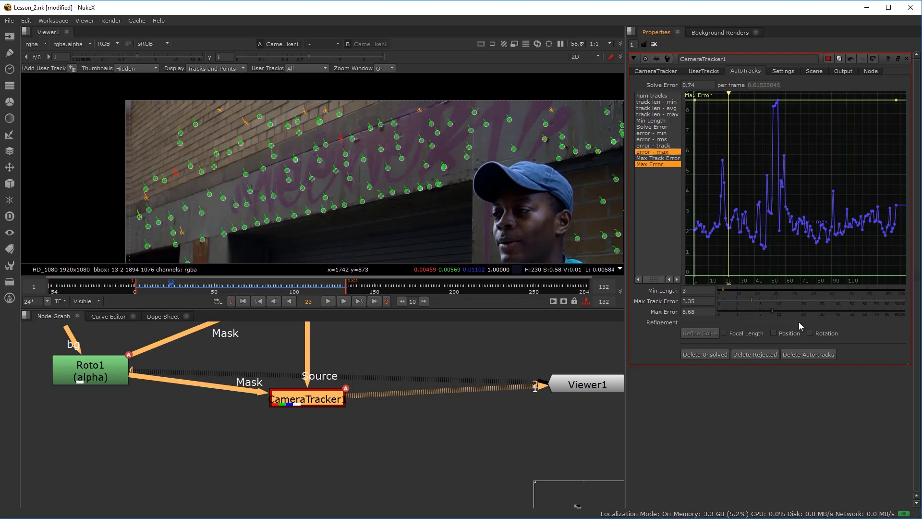
- Lower the Max Error threshold to 2 and permanently delete all unsolved tracks
{"action": "left_click_drag", "start_coordinate": [772, 313], "coordinate": [757, 307]}
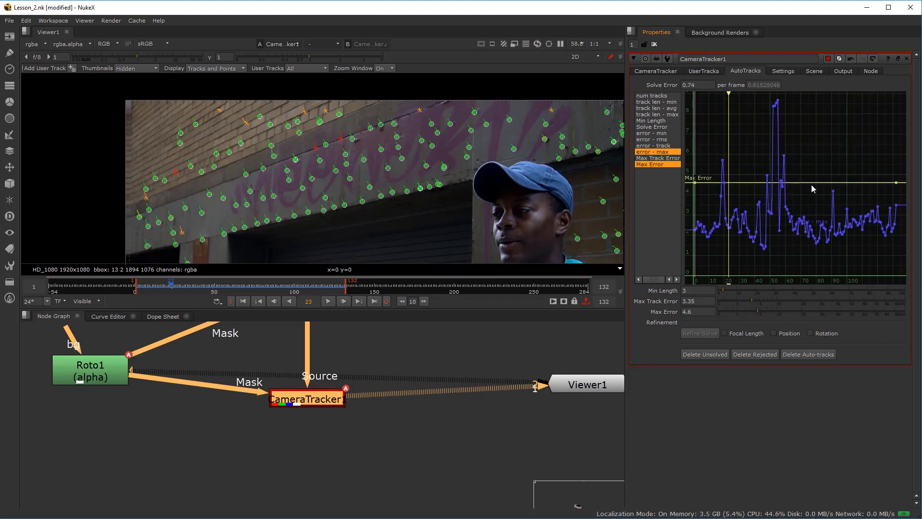
{"action": "left_click_drag", "start_coordinate": [758, 311], "coordinate": [744, 311]}
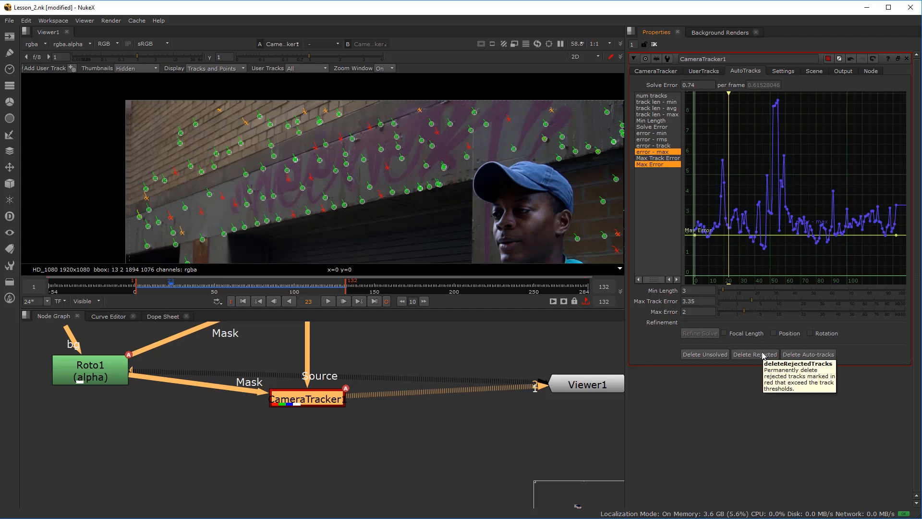
{"action": "left_click", "coordinate": [704, 355]}
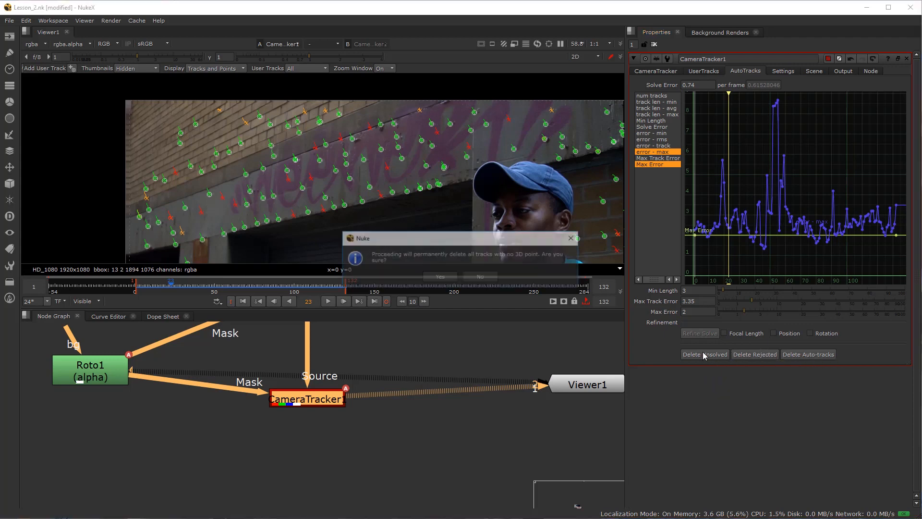
{"action": "left_click", "coordinate": [439, 277]}
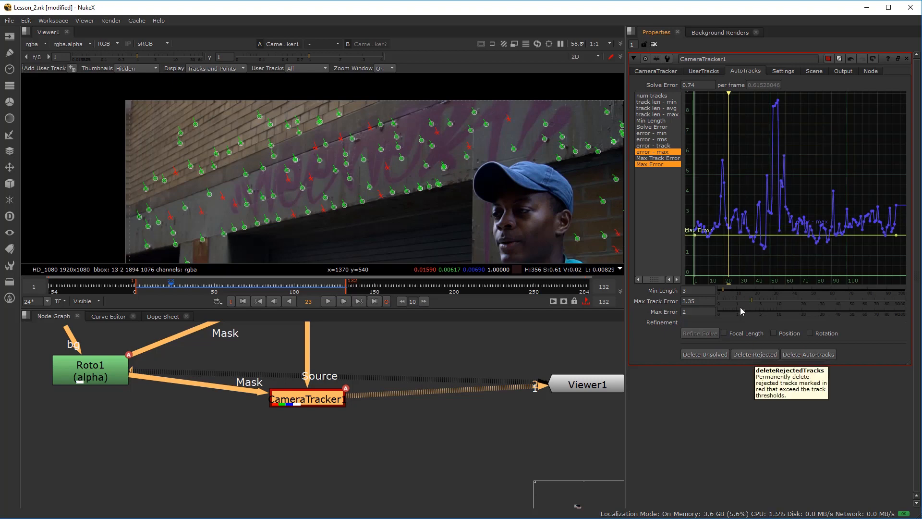
- Set the Max Error threshold to 3.8 and permanently delete the rejected tracks
{"action": "mouse_move", "coordinate": [744, 315]}
{"action": "left_mouse_down"}
{"action": "mouse_move", "coordinate": [765, 310]}
{"action": "mouse_move", "coordinate": [754, 313]}
{"action": "left_mouse_up"}
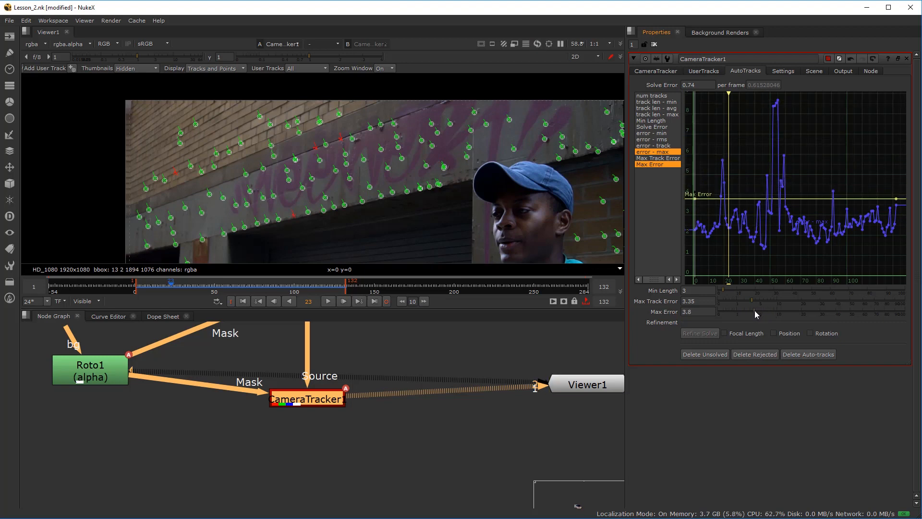
{"action": "left_click", "coordinate": [756, 355]}
{"action": "left_click", "coordinate": [439, 277]}
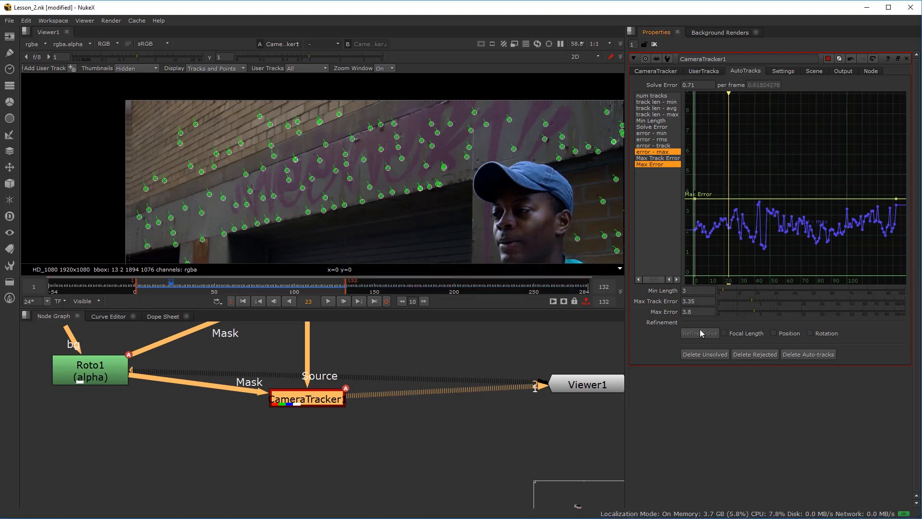
- Update the camera solve over the input frame range 1-132
{"action": "left_click", "coordinate": [656, 72]}
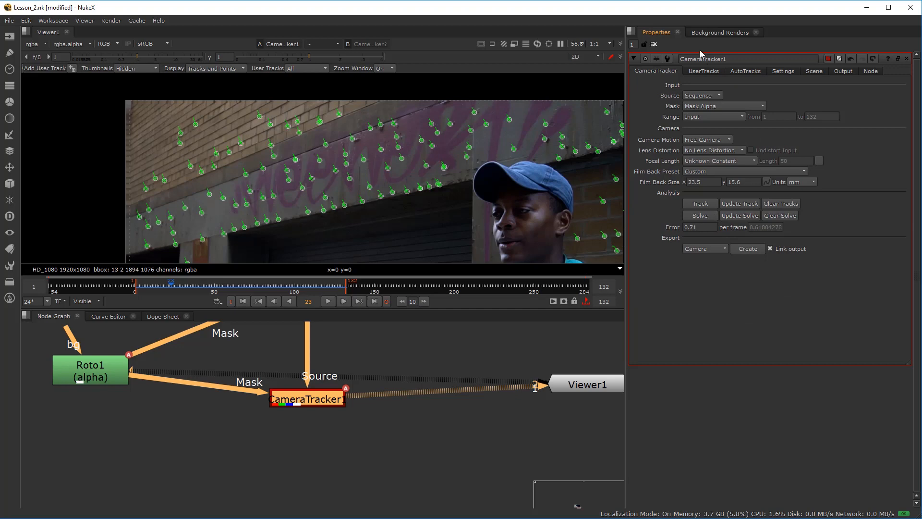
{"action": "left_click", "coordinate": [702, 72]}
{"action": "left_click", "coordinate": [752, 74]}
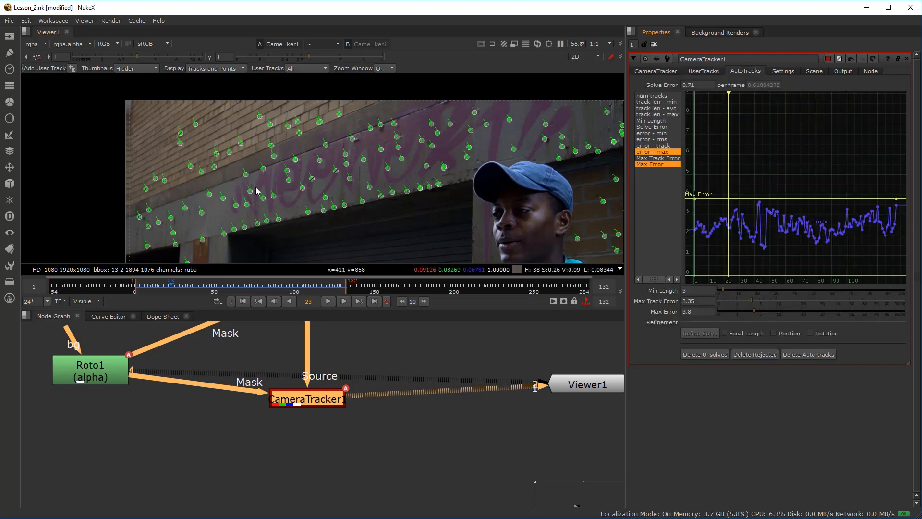
{"action": "left_click", "coordinate": [665, 72]}
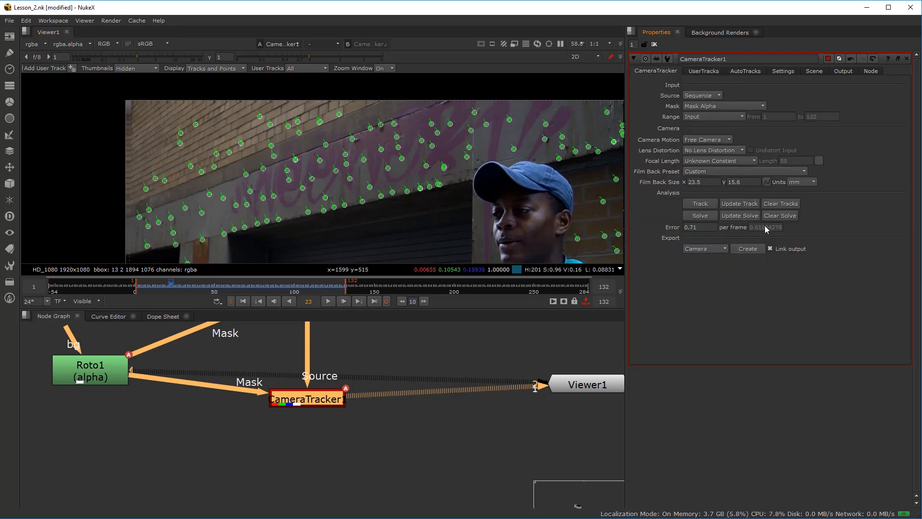
{"action": "left_click", "coordinate": [739, 216]}
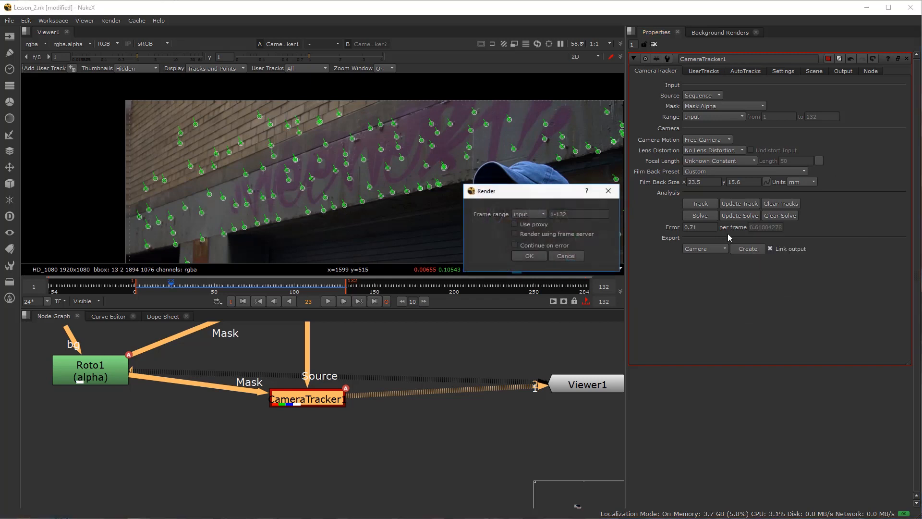
{"action": "left_click", "coordinate": [537, 260]}
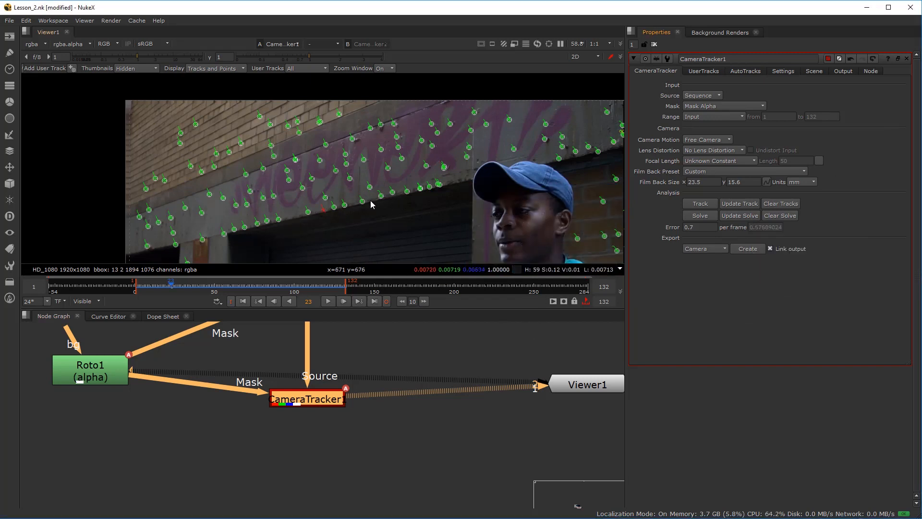
{"action": "left_click", "coordinate": [714, 230]}
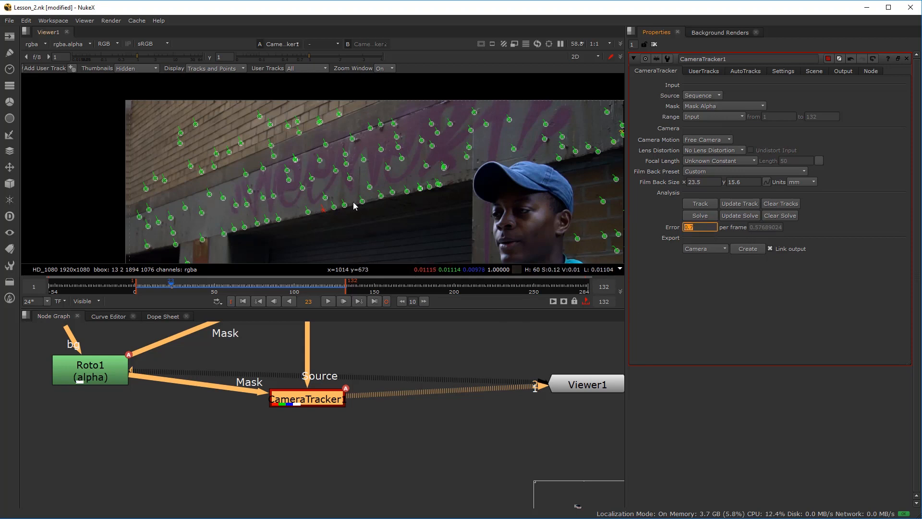
{"action": "left_click", "coordinate": [398, 335]}
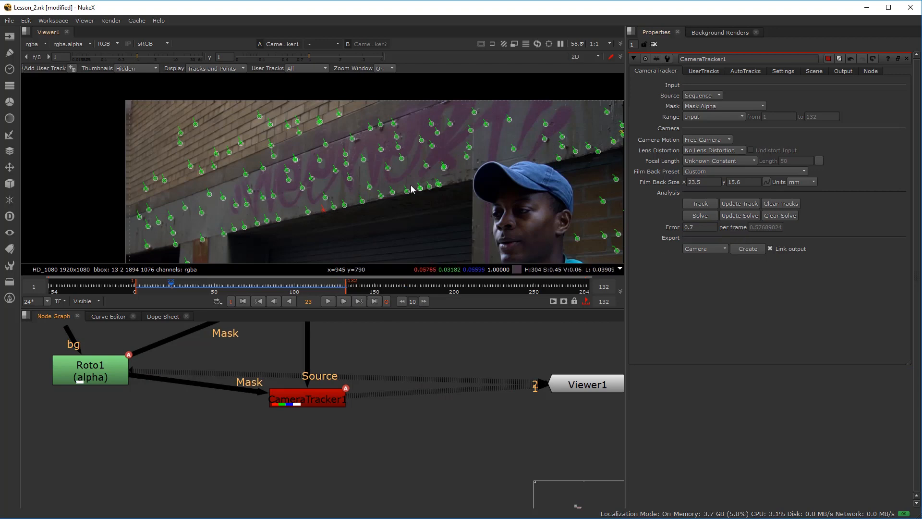
- At frame 35, set the ground plane origin to the track where the lintel's lower edge meets the pillar's outer edge
{"action": "scroll", "coordinate": [379, 177], "scroll_direction": "down", "scroll_amount": 4}
{"action": "scroll", "coordinate": [361, 138], "scroll_direction": "up", "scroll_amount": 4}
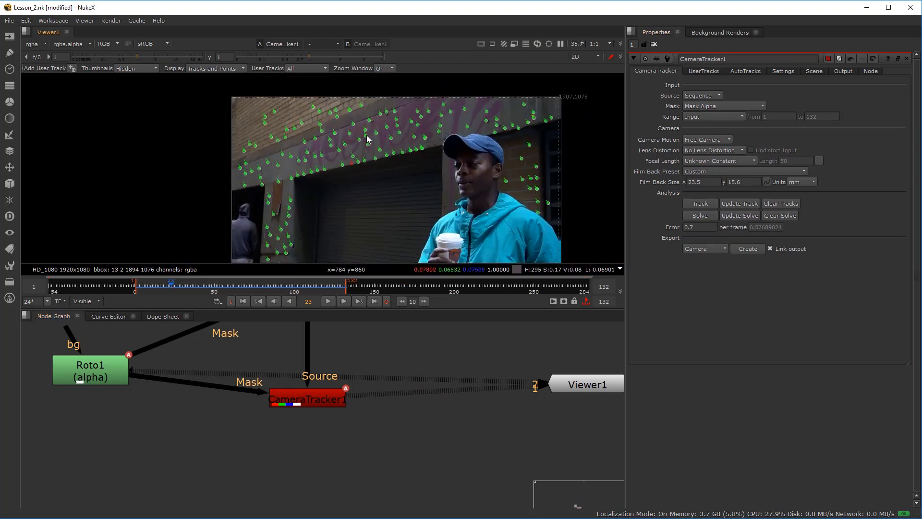
{"action": "left_click_drag", "start_coordinate": [201, 293], "coordinate": [191, 289]}
{"action": "scroll", "coordinate": [365, 186], "scroll_direction": "down", "scroll_amount": 1}
{"action": "scroll", "coordinate": [364, 187], "scroll_direction": "up", "scroll_amount": 1}
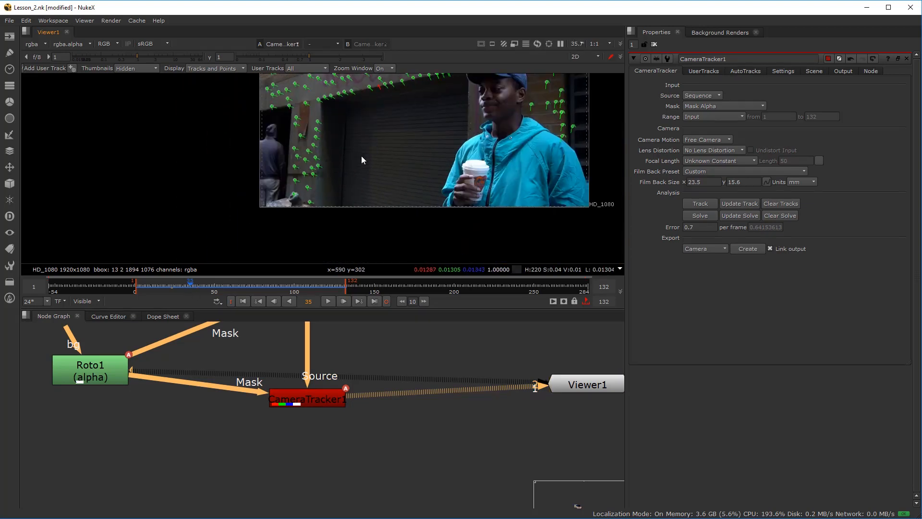
{"action": "scroll", "coordinate": [338, 115], "scroll_direction": "up", "scroll_amount": 6}
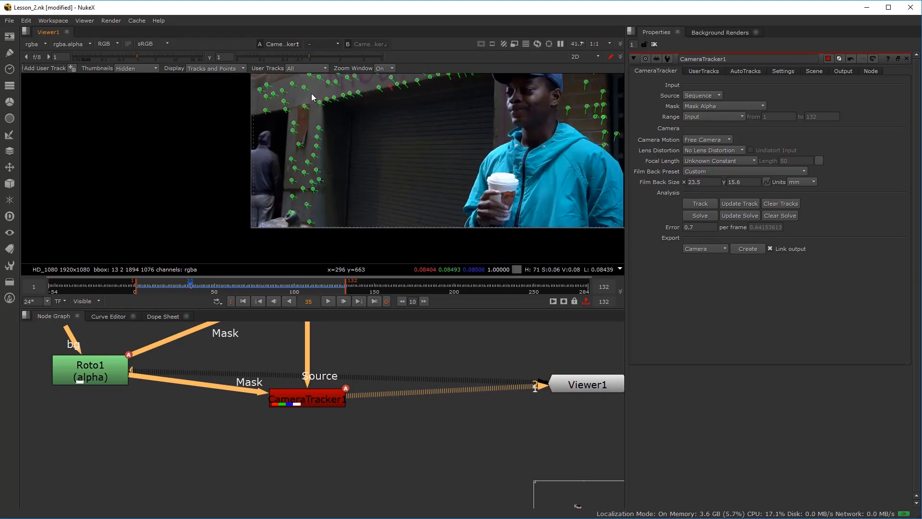
{"action": "left_click_drag", "start_coordinate": [331, 123], "coordinate": [327, 158]}
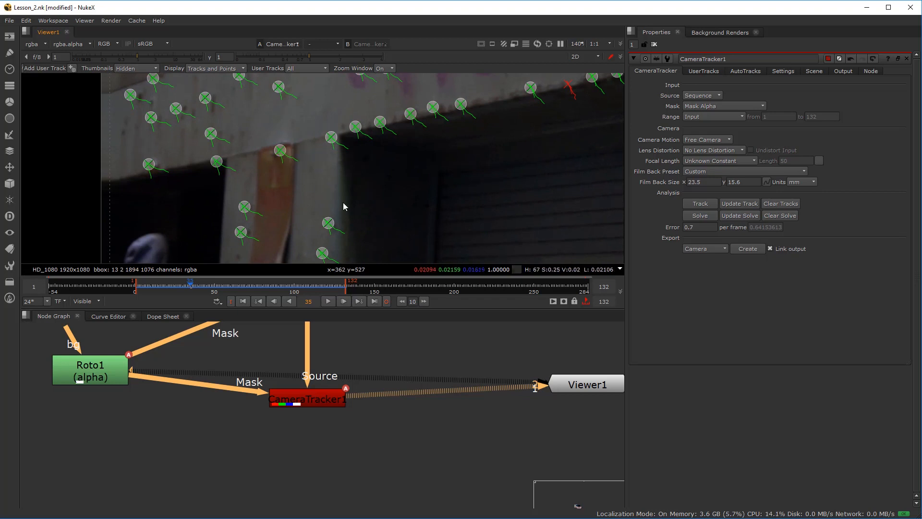
{"action": "scroll", "coordinate": [243, 169], "scroll_direction": "up", "scroll_amount": 3}
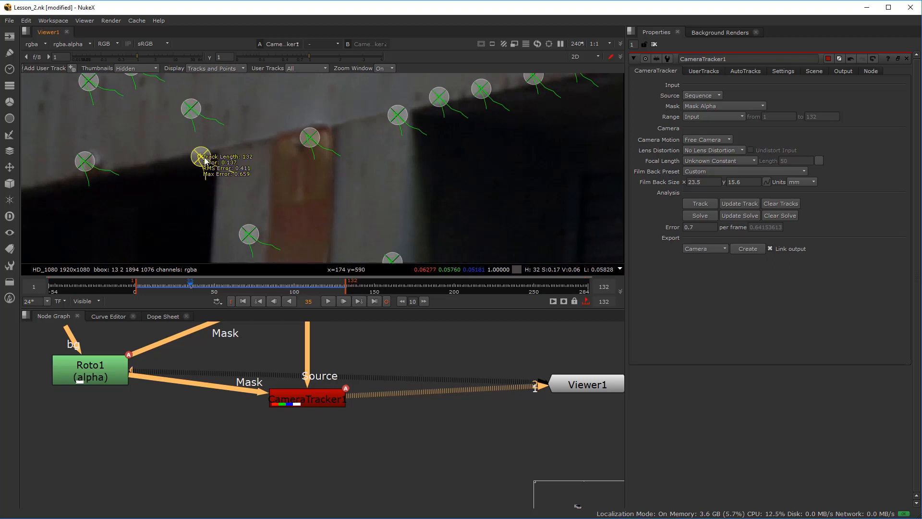
{"action": "right_click", "coordinate": [205, 160]}
{"action": "mouse_move", "coordinate": [235, 191]}
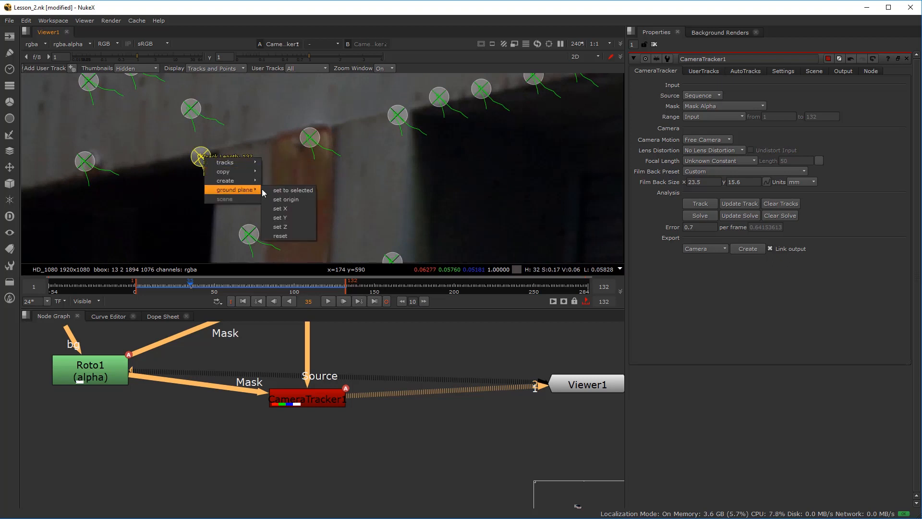
{"action": "left_click", "coordinate": [294, 199]}
- Examine the tracks down the pillar and around the shutter for points suited to defining a vertical axis
{"action": "scroll", "coordinate": [365, 192], "scroll_direction": "down", "scroll_amount": 7}
{"action": "left_click_drag", "start_coordinate": [358, 159], "coordinate": [311, 154]}
{"action": "scroll", "coordinate": [325, 146], "scroll_direction": "up", "scroll_amount": 3}
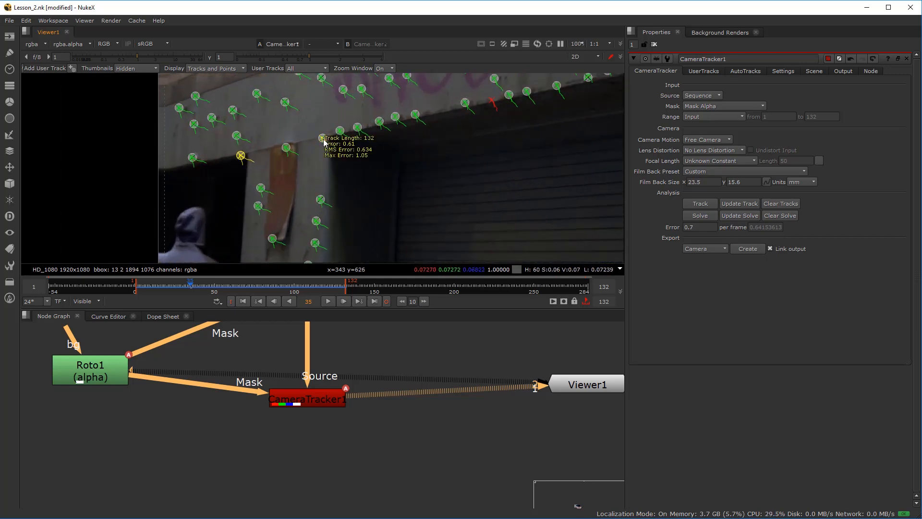
{"action": "scroll", "coordinate": [328, 176], "scroll_direction": "down", "scroll_amount": 1}
{"action": "left_click_drag", "start_coordinate": [329, 238], "coordinate": [330, 174]}
{"action": "left_click_drag", "start_coordinate": [335, 228], "coordinate": [340, 173]}
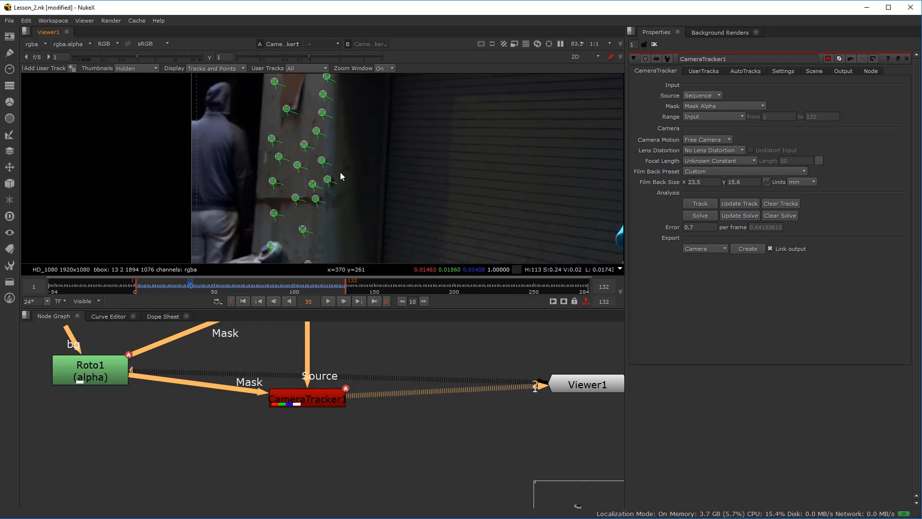
{"action": "scroll", "coordinate": [340, 172], "scroll_direction": "down", "scroll_amount": 3}
{"action": "left_click_drag", "start_coordinate": [360, 108], "coordinate": [360, 160]}
{"action": "scroll", "coordinate": [333, 158], "scroll_direction": "up", "scroll_amount": 1}
{"action": "left_click_drag", "start_coordinate": [387, 128], "coordinate": [349, 105]}
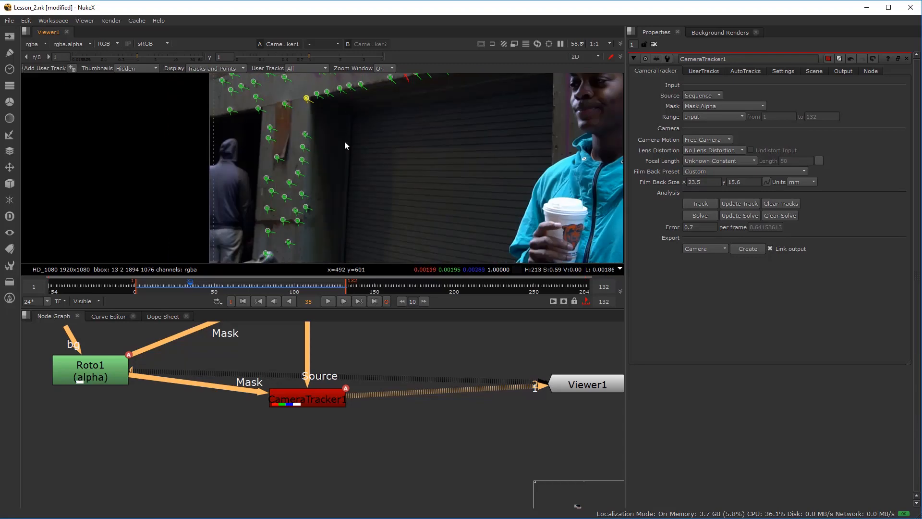
{"action": "scroll", "coordinate": [326, 169], "scroll_direction": "down", "scroll_amount": 3}
{"action": "left_click_drag", "start_coordinate": [326, 170], "coordinate": [248, 181]}
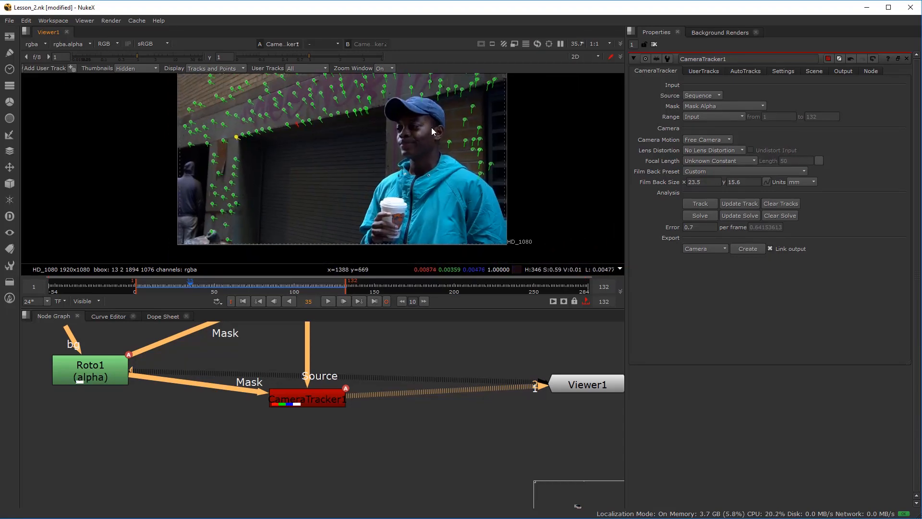
- Set the ground plane's Y axis from two vertically aligned tracks on the brick wall's edge behind the man
{"action": "scroll", "coordinate": [504, 155], "scroll_direction": "up", "scroll_amount": 3}
{"action": "scroll", "coordinate": [503, 153], "scroll_direction": "up", "scroll_amount": 1}
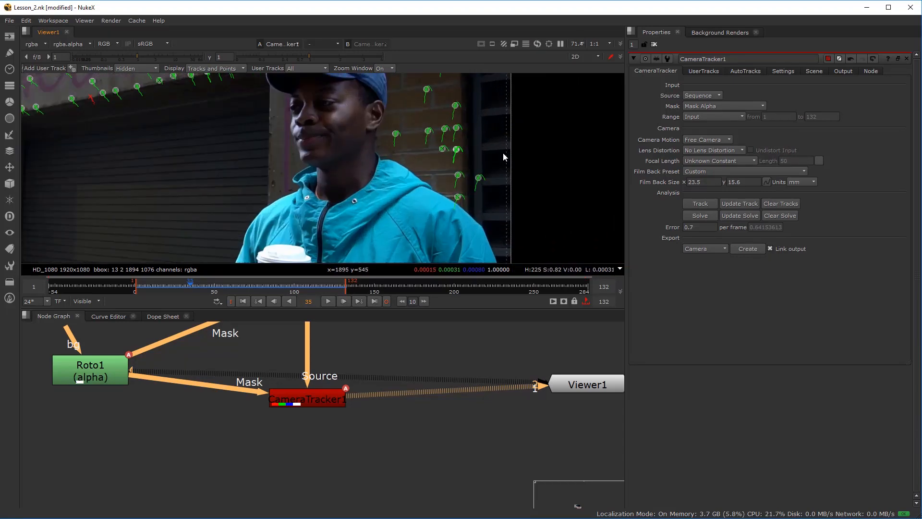
{"action": "left_click_drag", "start_coordinate": [497, 162], "coordinate": [467, 220]}
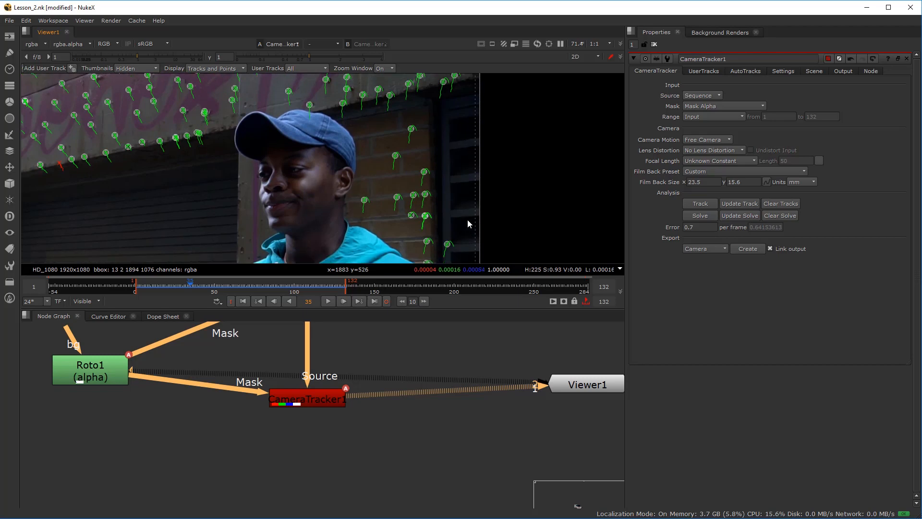
{"action": "mouse_move", "coordinate": [437, 150]}
{"action": "left_mouse_down"}
{"action": "mouse_move", "coordinate": [428, 143]}
{"action": "mouse_move", "coordinate": [425, 205]}
{"action": "mouse_move", "coordinate": [425, 99]}
{"action": "left_mouse_up"}
{"action": "left_click", "coordinate": [412, 114]}
{"action": "left_click", "coordinate": [416, 203], "text": "shift"}
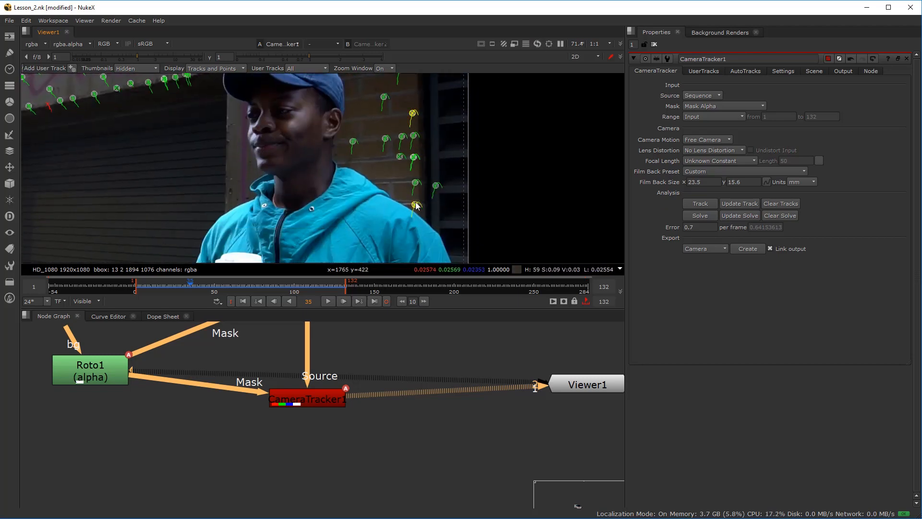
{"action": "right_click", "coordinate": [413, 114]}
{"action": "mouse_move", "coordinate": [438, 154]}
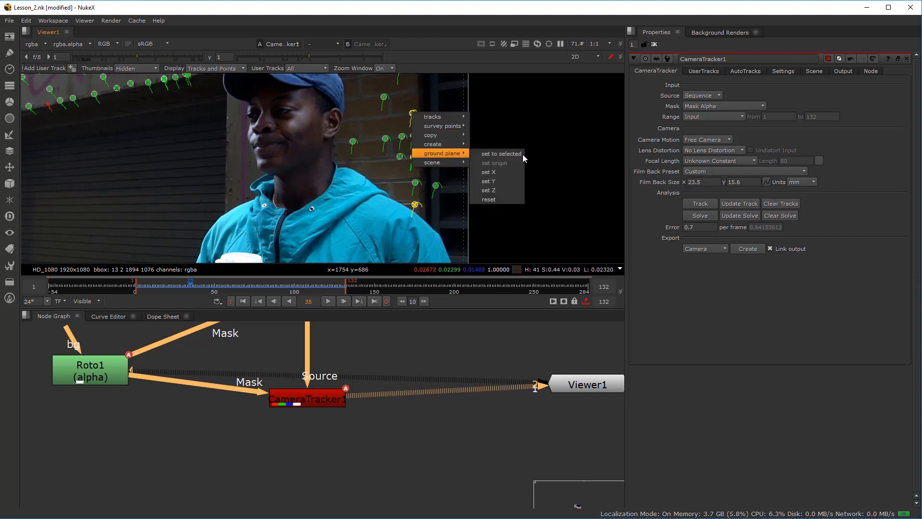
{"action": "left_click", "coordinate": [497, 181]}
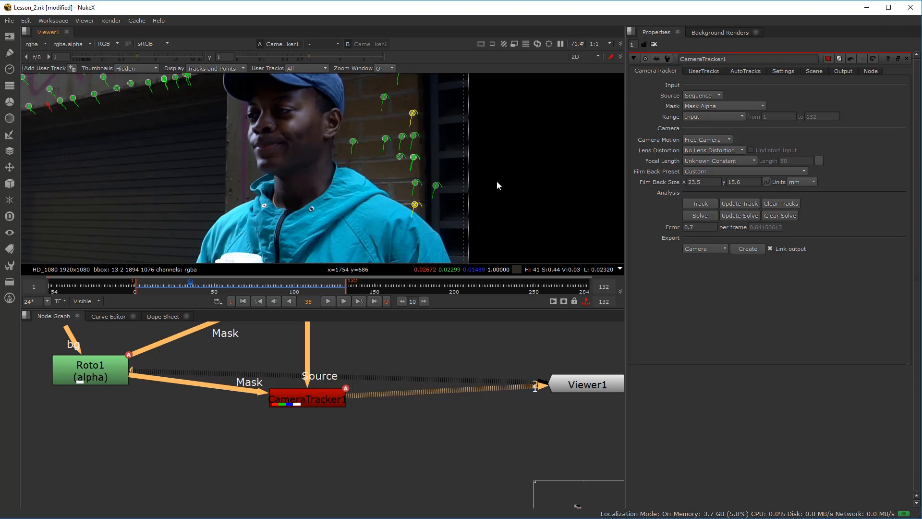
- Set the ground plane's Z axis from two widely spaced tracks along the lintel's lower edge above the shutter
{"action": "scroll", "coordinate": [401, 156], "scroll_direction": "down", "scroll_amount": 3}
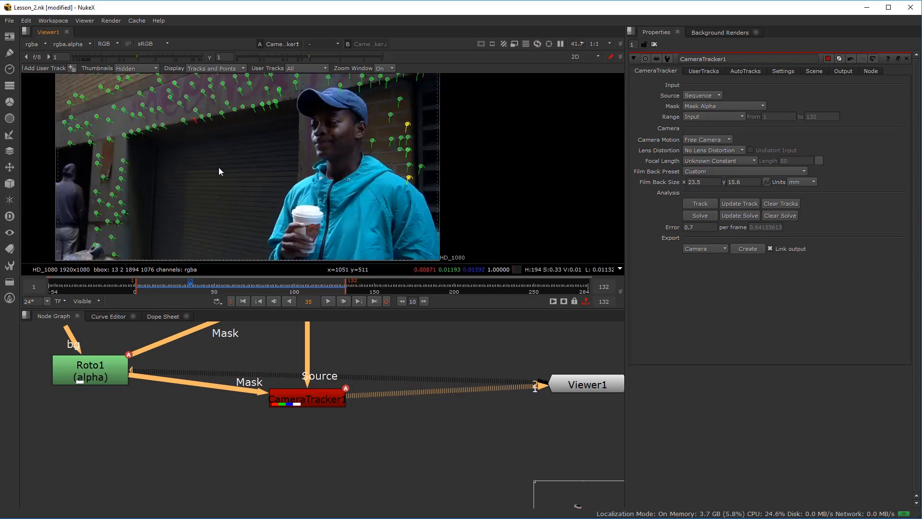
{"action": "left_click_drag", "start_coordinate": [182, 137], "coordinate": [235, 163]}
{"action": "scroll", "coordinate": [235, 164], "scroll_direction": "up", "scroll_amount": 2}
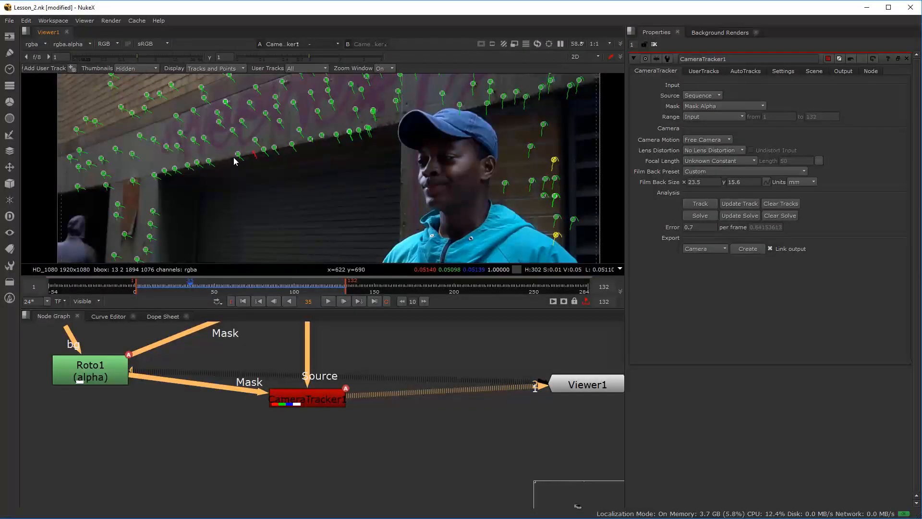
{"action": "scroll", "coordinate": [205, 165], "scroll_direction": "up", "scroll_amount": 3}
{"action": "scroll", "coordinate": [206, 165], "scroll_direction": "up", "scroll_amount": 1}
{"action": "left_click", "coordinate": [186, 169]}
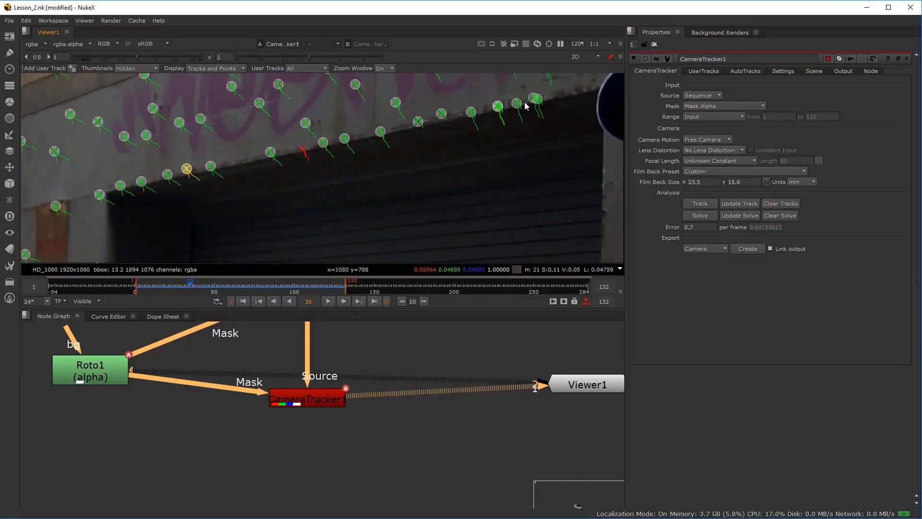
{"action": "left_click", "coordinate": [517, 104]}
{"action": "left_click", "coordinate": [141, 182], "text": "shift"}
{"action": "mouse_move", "coordinate": [141, 183]}
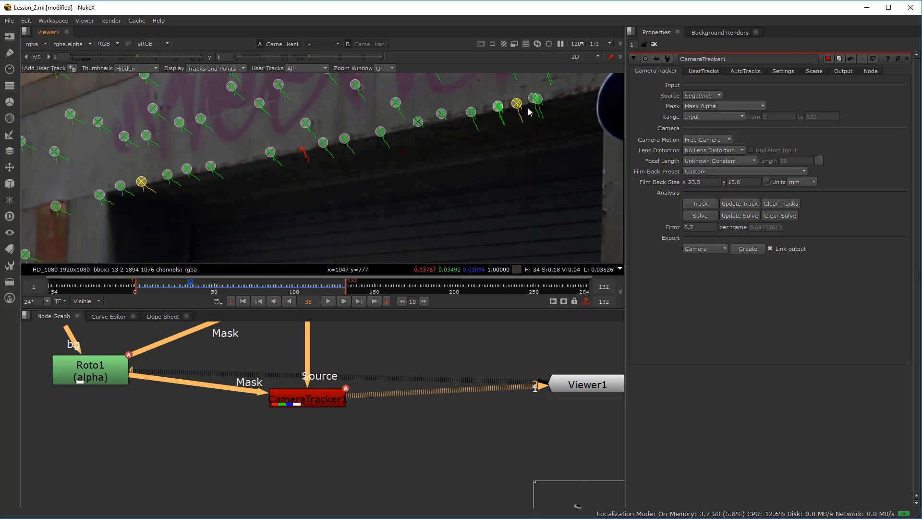
{"action": "right_click", "coordinate": [143, 182]}
{"action": "mouse_move", "coordinate": [171, 233]}
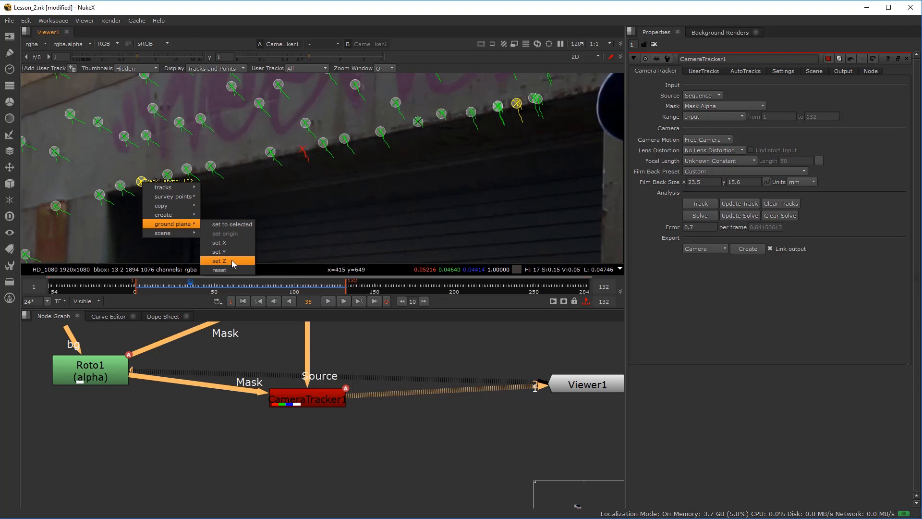
{"action": "left_click", "coordinate": [233, 263]}
{"action": "scroll", "coordinate": [292, 190], "scroll_direction": "down", "scroll_amount": 5}
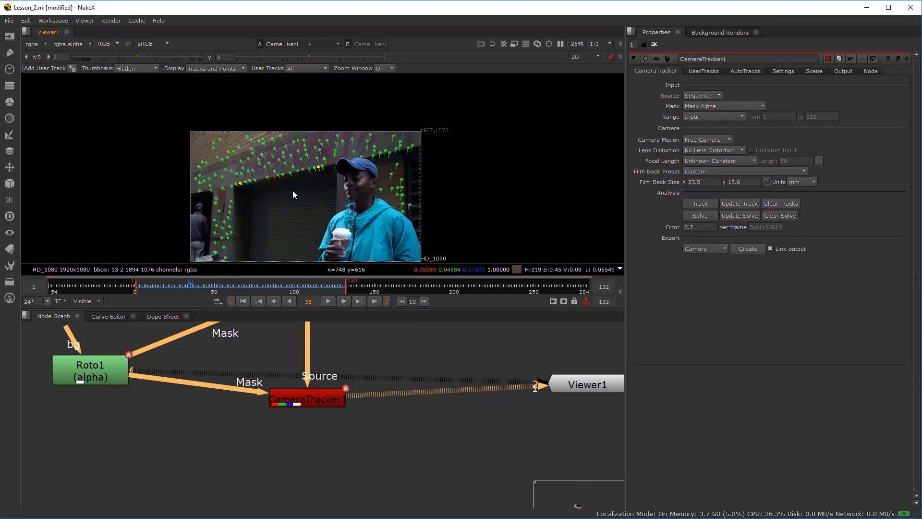
- Create a Scene export with linked output from the CameraTracker1 node
{"action": "scroll", "coordinate": [310, 407], "scroll_direction": "down", "scroll_amount": 3}
{"action": "left_click", "coordinate": [316, 403]}
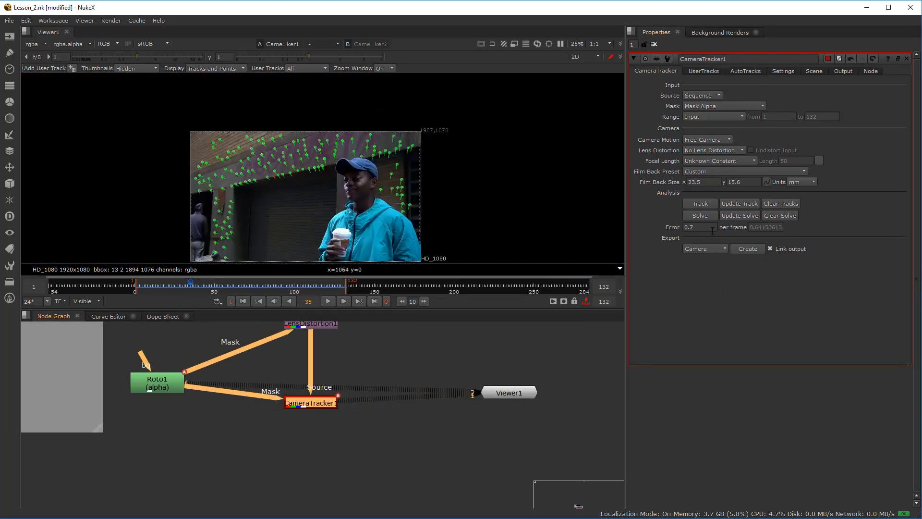
{"action": "left_click", "coordinate": [706, 249]}
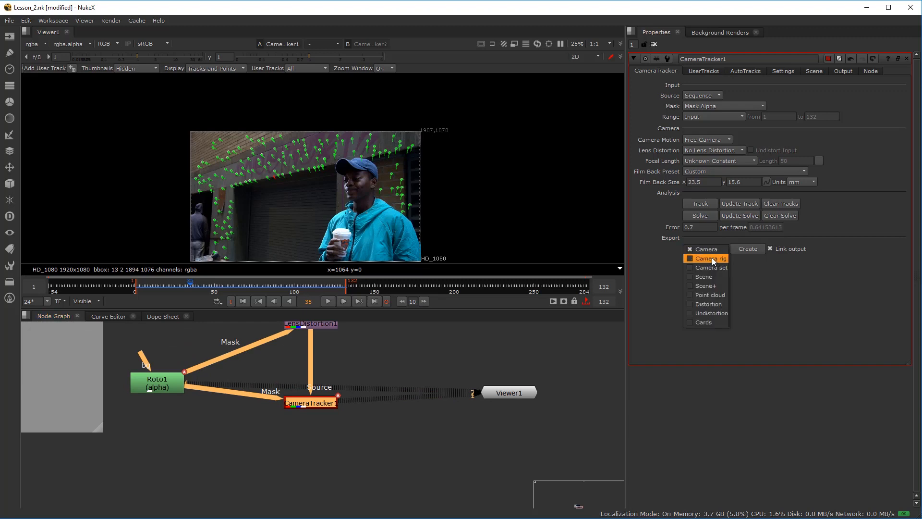
{"action": "left_click", "coordinate": [716, 276]}
{"action": "left_click", "coordinate": [750, 249]}
- Examine the exported camera's transform and its solved focal length and aperture values
{"action": "left_click_drag", "start_coordinate": [323, 444], "coordinate": [269, 406]}
{"action": "scroll", "coordinate": [295, 403], "scroll_direction": "up", "scroll_amount": 2}
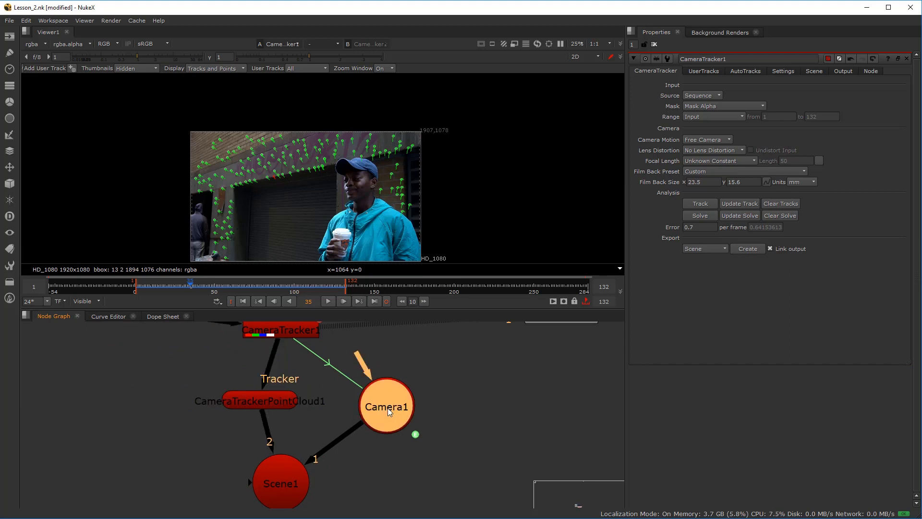
{"action": "double_click", "coordinate": [388, 408]}
{"action": "double_click", "coordinate": [282, 480]}
{"action": "double_click", "coordinate": [409, 416]}
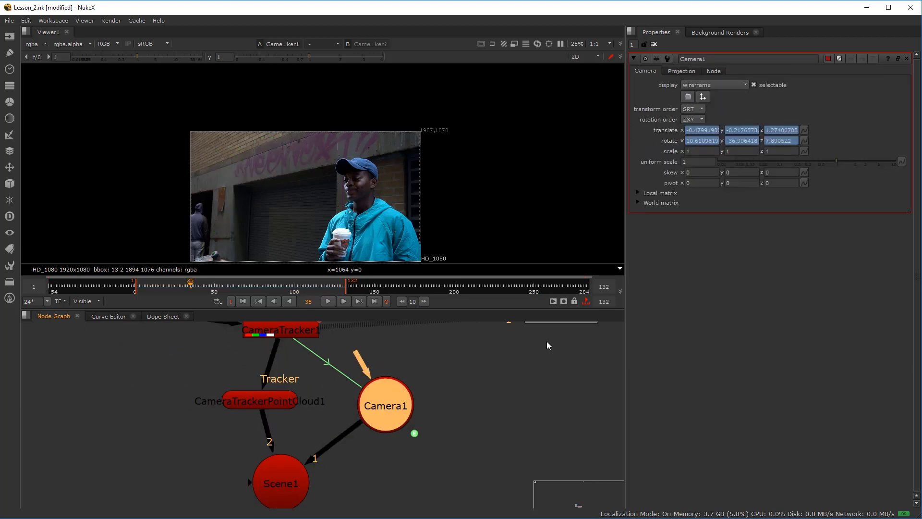
{"action": "left_click", "coordinate": [681, 71]}
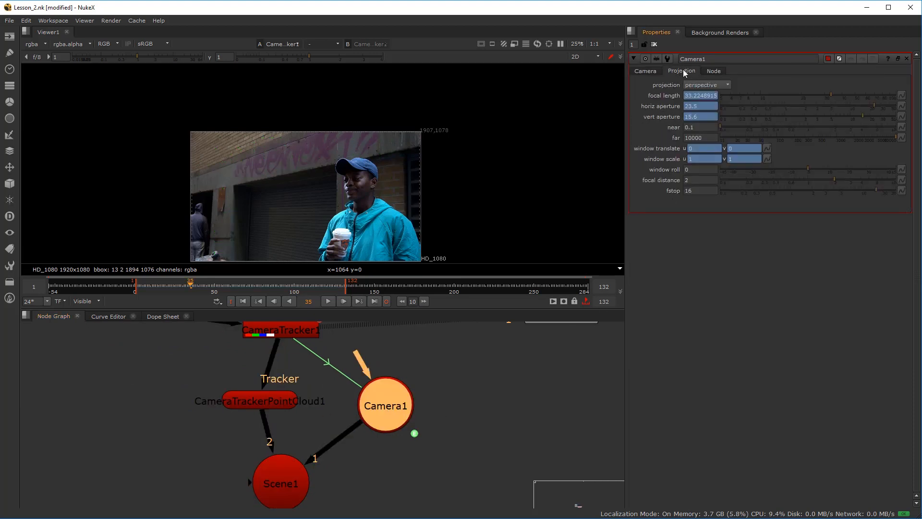
{"action": "double_click", "coordinate": [694, 95]}
{"action": "left_click", "coordinate": [443, 374]}
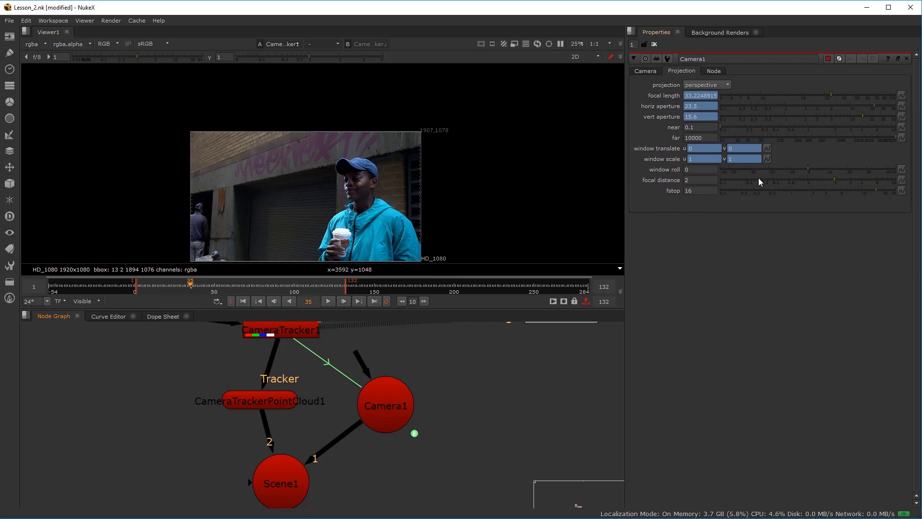
{"action": "left_click_drag", "start_coordinate": [691, 95], "coordinate": [681, 99]}
{"action": "key", "text": "Tab"}
{"action": "left_click", "coordinate": [690, 96]}
{"action": "key", "text": "Tab"}
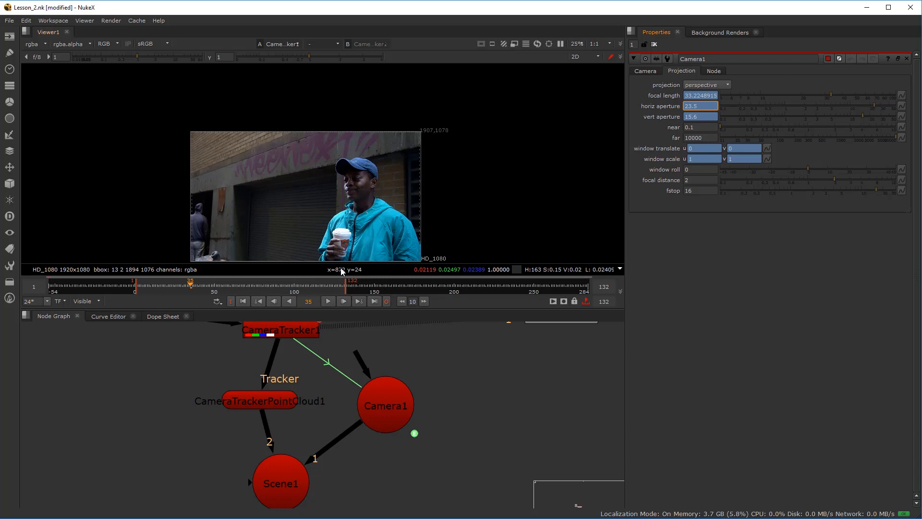
{"action": "scroll", "coordinate": [270, 286], "scroll_direction": "down", "scroll_amount": 1}
{"action": "scroll", "coordinate": [291, 352], "scroll_direction": "down", "scroll_amount": 3}
{"action": "scroll", "coordinate": [273, 395], "scroll_direction": "up", "scroll_amount": 3}
{"action": "mouse_move", "coordinate": [273, 396]}
{"action": "left_mouse_down"}
{"action": "mouse_move", "coordinate": [275, 361]}
{"action": "mouse_move", "coordinate": [257, 394]}
{"action": "left_mouse_up"}
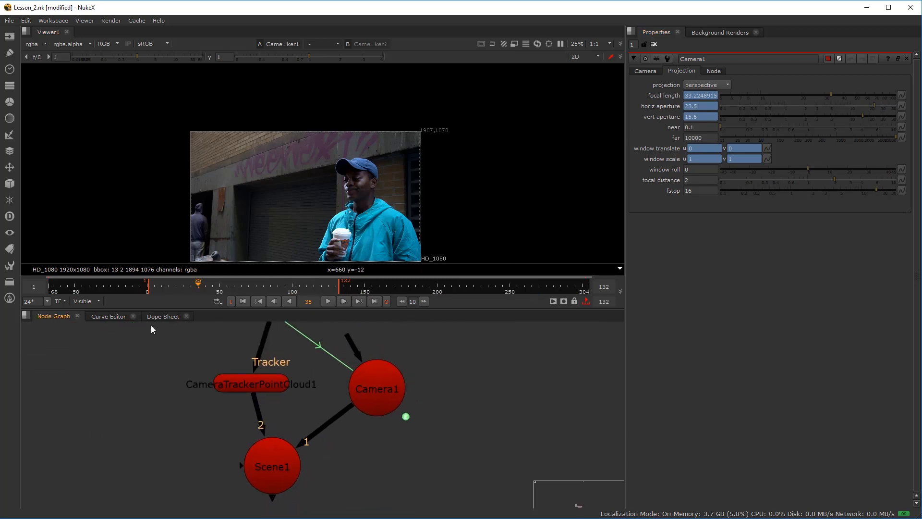
- Choose Maya as the 3D control type in the viewer handles preferences and accept them
{"action": "left_click", "coordinate": [25, 20]}
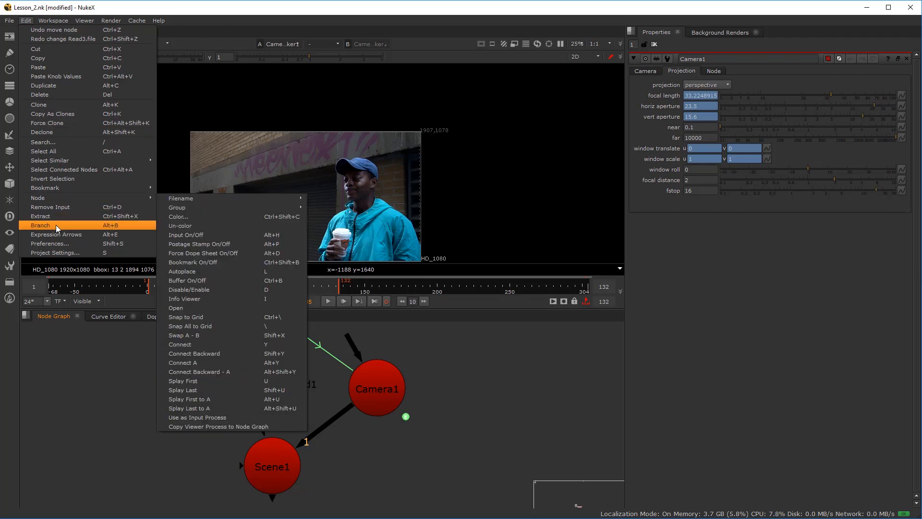
{"action": "left_click", "coordinate": [55, 252]}
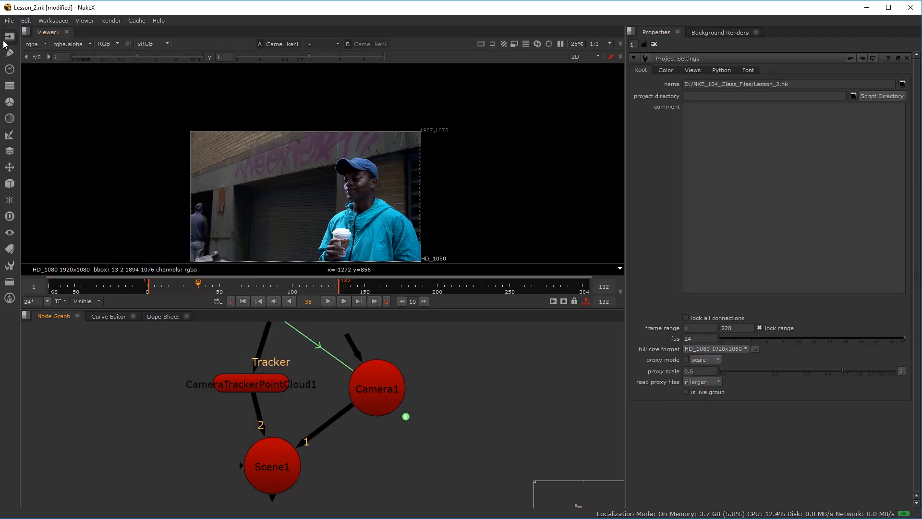
{"action": "left_click", "coordinate": [25, 20]}
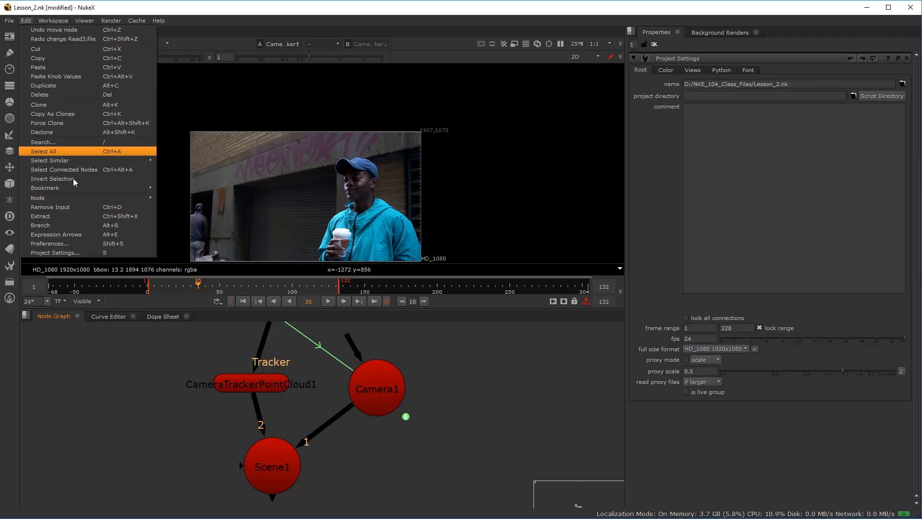
{"action": "left_click", "coordinate": [75, 243]}
{"action": "left_click", "coordinate": [252, 304]}
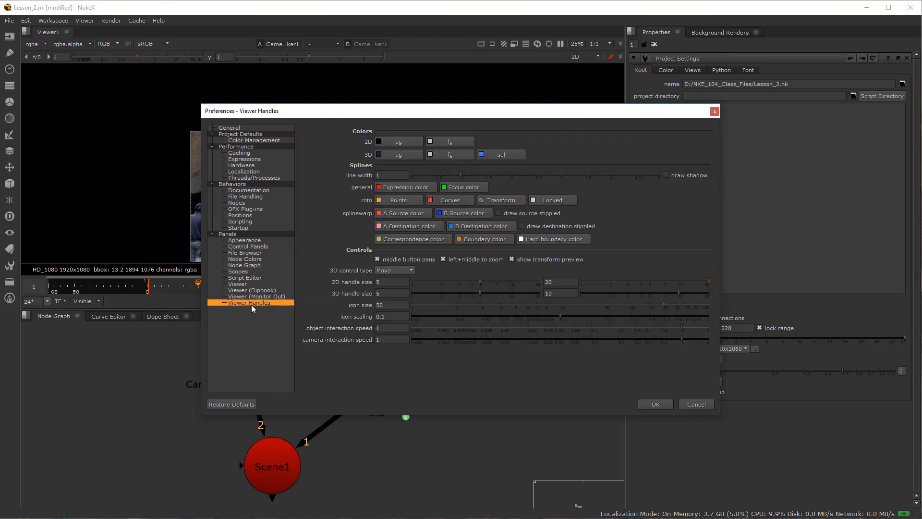
{"action": "left_click", "coordinate": [395, 270]}
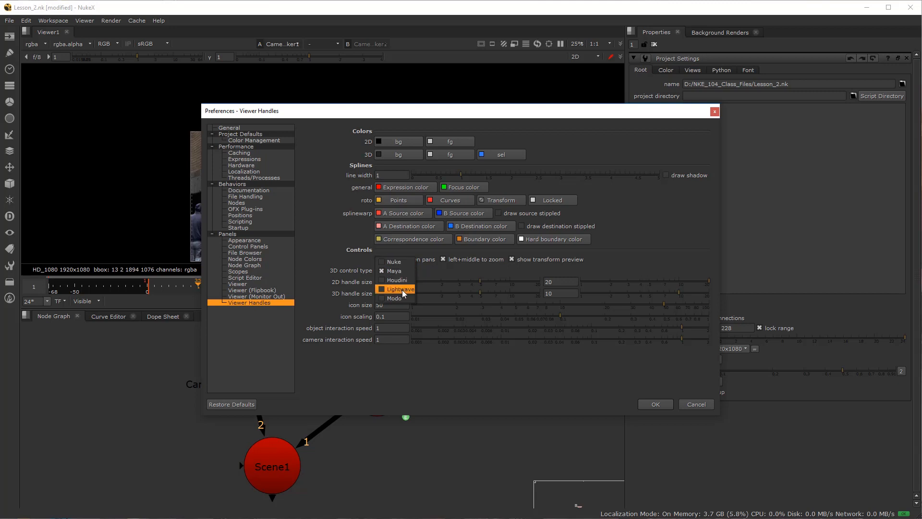
{"action": "left_click", "coordinate": [398, 271]}
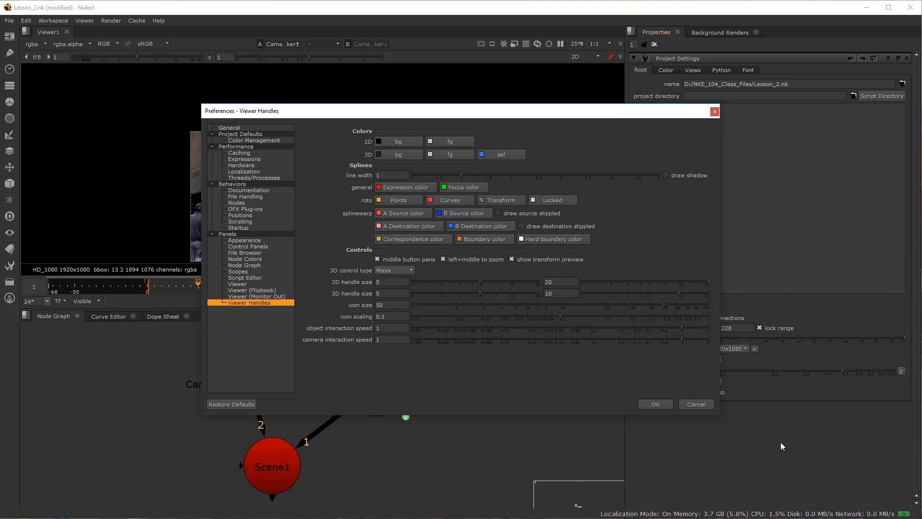
{"action": "left_click", "coordinate": [658, 406]}
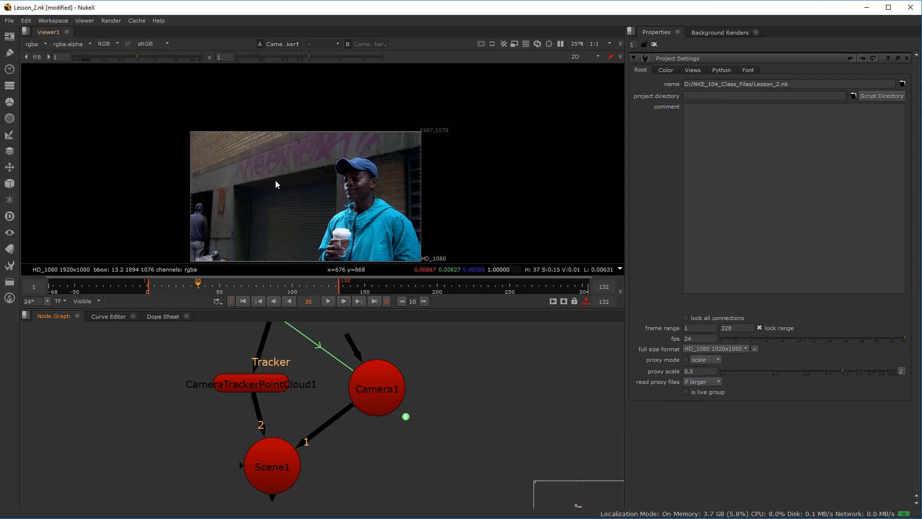
- Switch the viewer to 3D and orbit to look down on the grid at an angle
{"action": "key", "text": "Tab"}
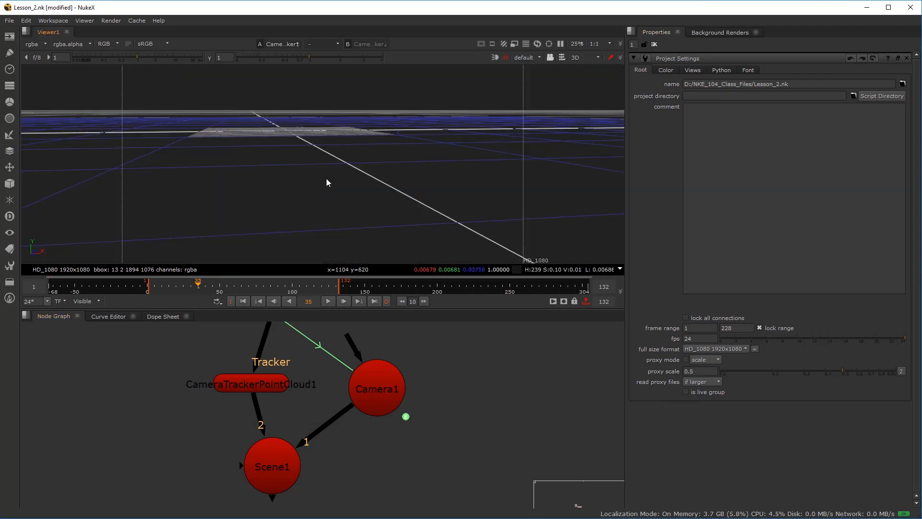
{"action": "left_click_drag", "start_coordinate": [325, 204], "coordinate": [267, 178]}
{"action": "left_click_drag", "start_coordinate": [335, 215], "coordinate": [370, 213]}
{"action": "key", "text": "alt+Tab"}
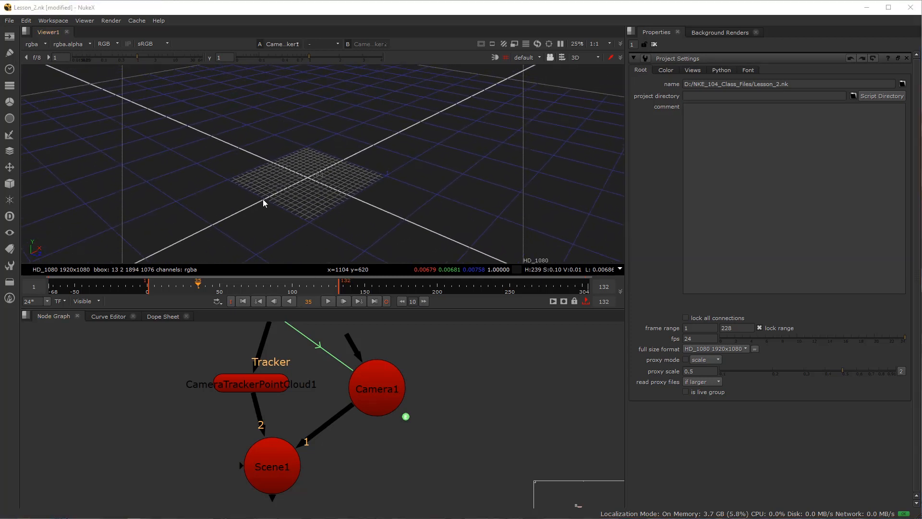
- Move the Viewer1 node near Scene1 and connect it to display the exported scene
{"action": "left_click", "coordinate": [272, 447]}
{"action": "scroll", "coordinate": [307, 468], "scroll_direction": "down", "scroll_amount": 3}
{"action": "left_click_drag", "start_coordinate": [396, 397], "coordinate": [315, 486]}
{"action": "scroll", "coordinate": [303, 498], "scroll_direction": "up", "scroll_amount": 3}
{"action": "left_click_drag", "start_coordinate": [386, 482], "coordinate": [350, 466]}
{"action": "left_click_drag", "start_coordinate": [373, 462], "coordinate": [250, 437]}
{"action": "left_click_drag", "start_coordinate": [266, 196], "coordinate": [252, 171]}
- Examine the point cloud's alignment with the grid axes in the front, side and top orthographic views
{"action": "key", "text": "z"}
{"action": "key", "text": "x"}
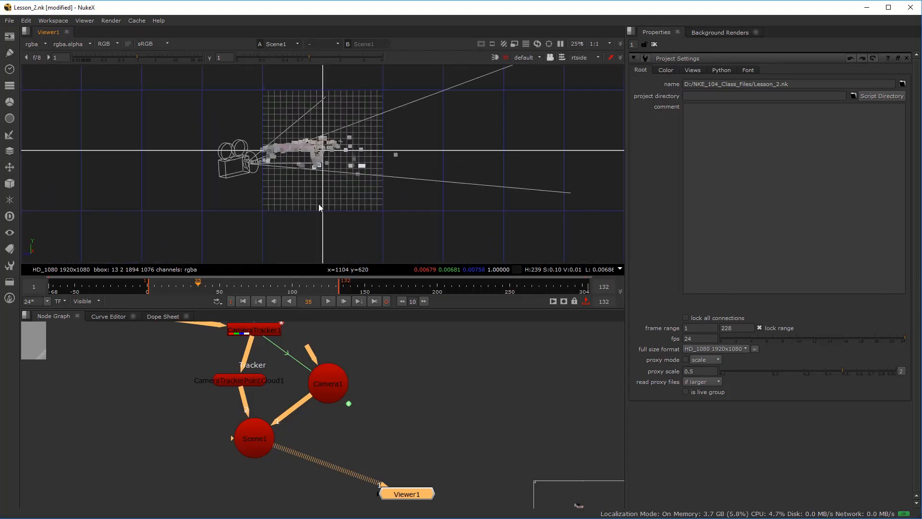
{"action": "key", "text": "c"}
{"action": "scroll", "coordinate": [313, 179], "scroll_direction": "up", "scroll_amount": 4}
{"action": "scroll", "coordinate": [350, 198], "scroll_direction": "down", "scroll_amount": 3}
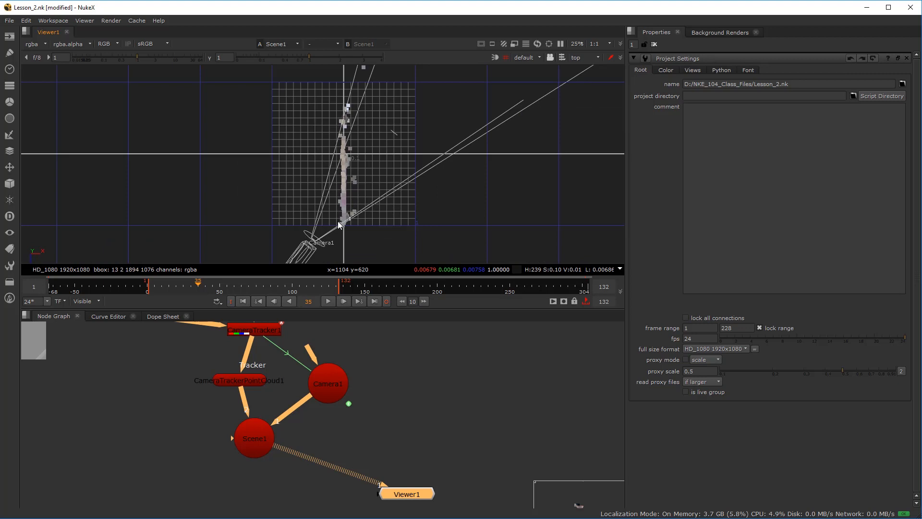
{"action": "key", "text": "z"}
{"action": "key", "text": "x"}
{"action": "key", "text": "c"}
{"action": "key", "text": "x"}
{"action": "key", "text": "c"}
{"action": "key", "text": "z"}
{"action": "key", "text": "x"}
{"action": "key", "text": "c"}
{"action": "key", "text": "z"}
{"action": "key", "text": "x"}
{"action": "key", "text": "c"}
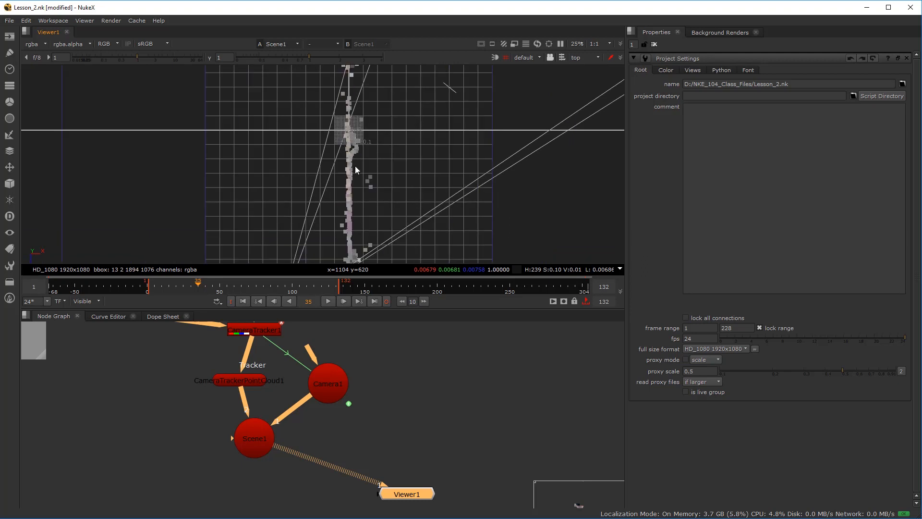
{"action": "key", "text": "z"}
{"action": "key", "text": "x"}
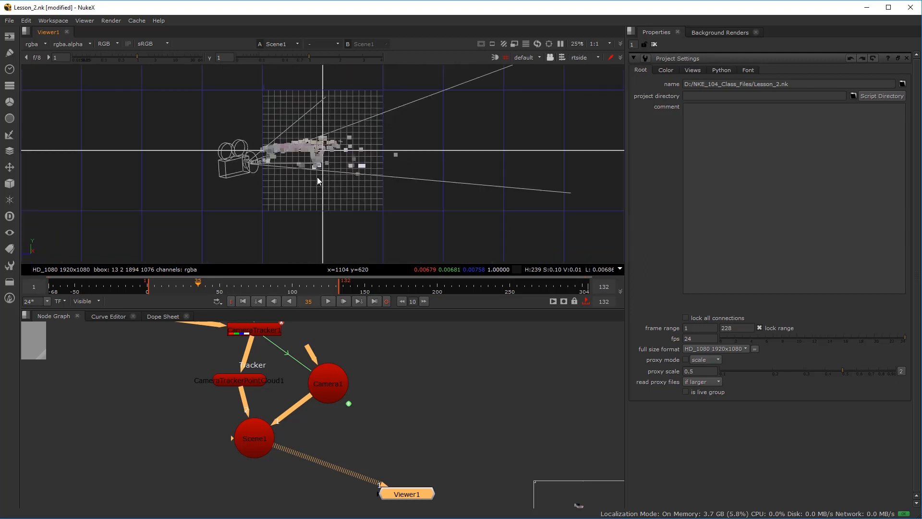
{"action": "key", "text": "c"}
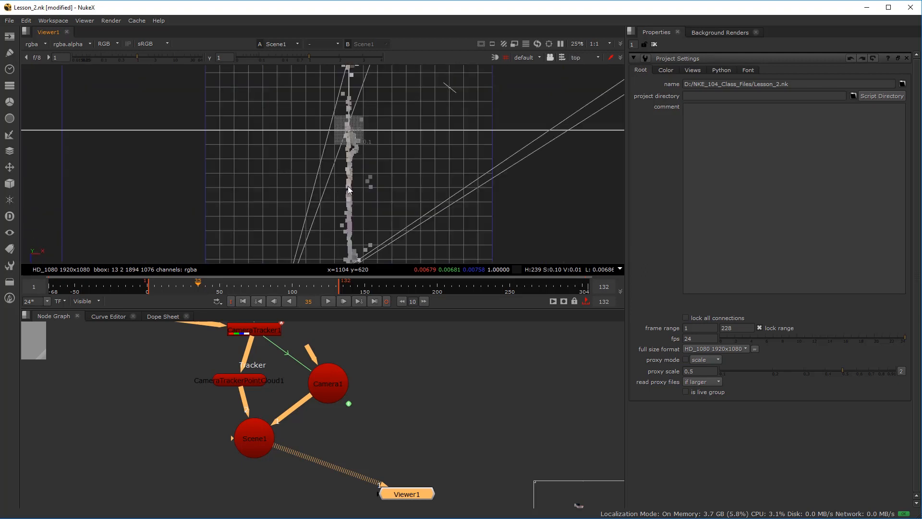
{"action": "scroll", "coordinate": [347, 186], "scroll_direction": "down", "scroll_amount": 3}
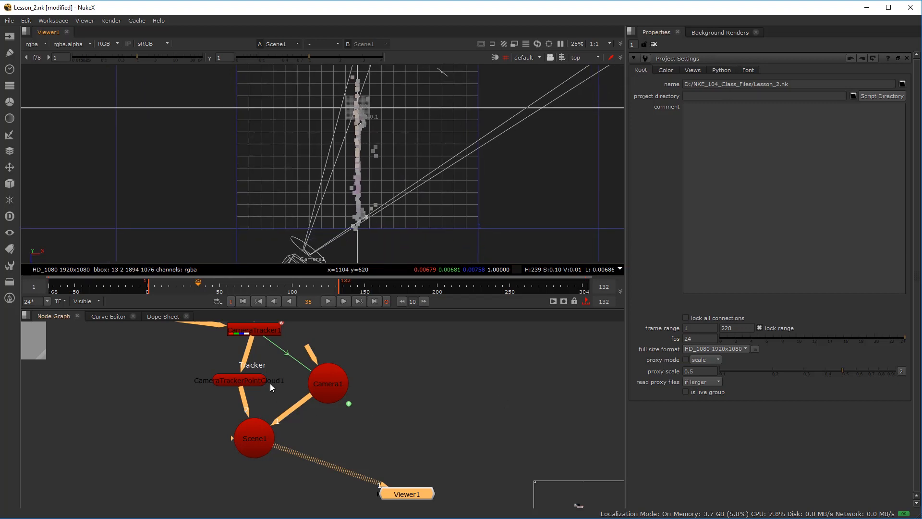
- Open the scene transform settings of the CameraTracker1 node
{"action": "scroll", "coordinate": [267, 387], "scroll_direction": "up", "scroll_amount": 4}
{"action": "double_click", "coordinate": [253, 359]}
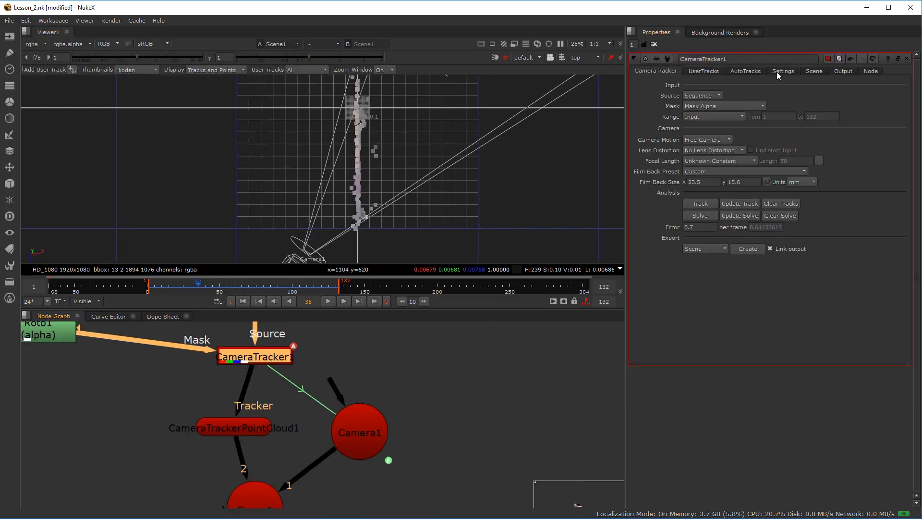
{"action": "left_click", "coordinate": [812, 72]}
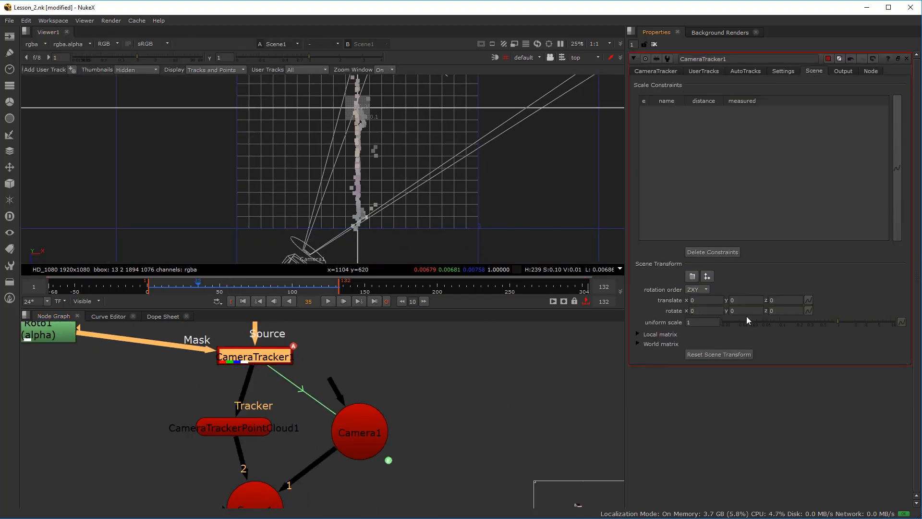
{"action": "scroll", "coordinate": [371, 160], "scroll_direction": "up", "scroll_amount": 2}
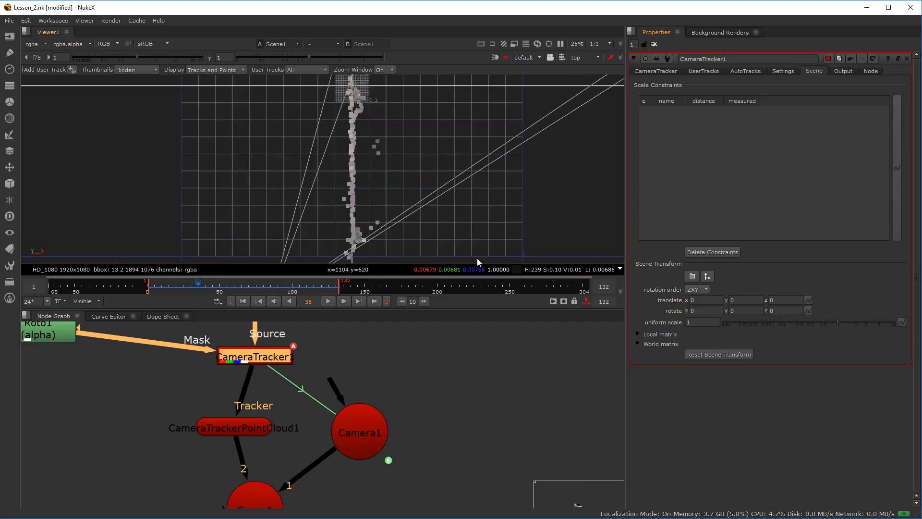
- Try nudging the scene's X and Y rotation up and down, comparing the point cloud with the axis in the top view
{"action": "type", "text": "-"}
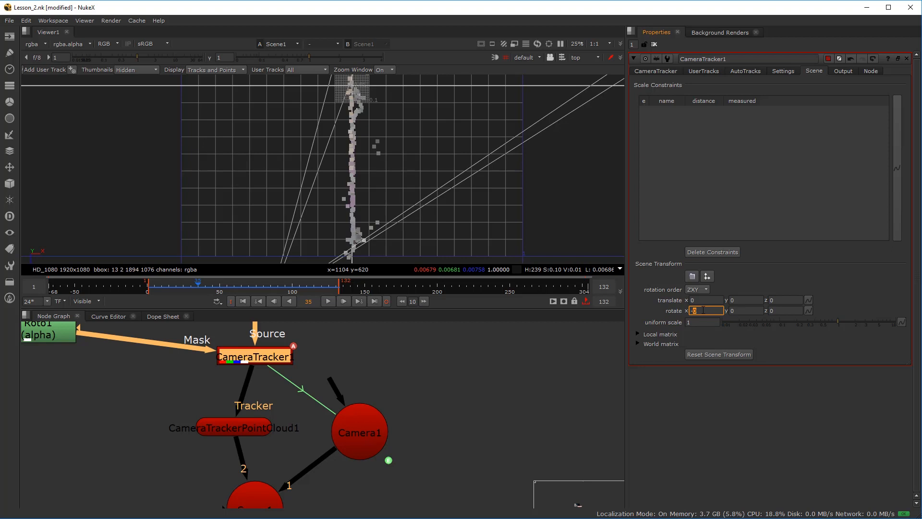
{"action": "left_click", "coordinate": [735, 310]}
{"action": "key", "text": "Up"}
{"action": "key", "text": "Down"}
{"action": "scroll", "coordinate": [406, 166], "scroll_direction": "down", "scroll_amount": 3}
{"action": "left_click_drag", "start_coordinate": [406, 166], "coordinate": [394, 205]}
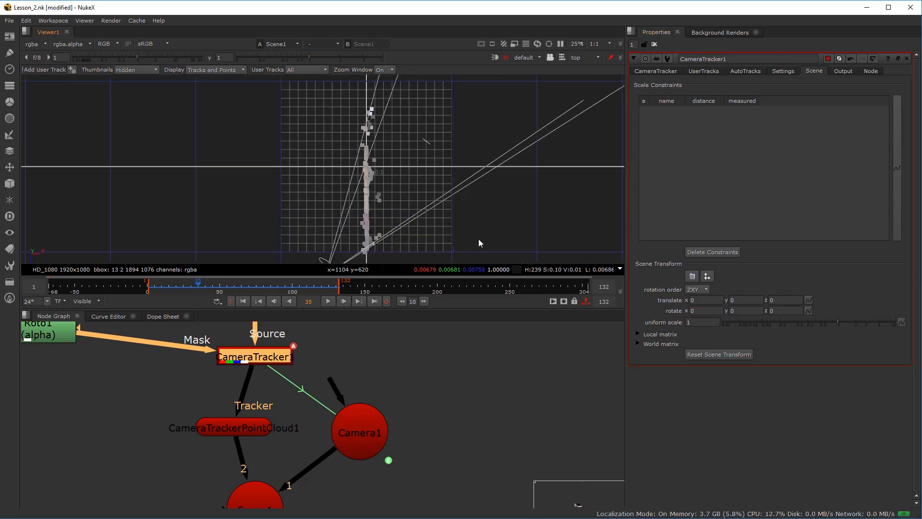
{"action": "left_click", "coordinate": [732, 311]}
{"action": "key", "text": "Up"}
{"action": "key", "text": "Down"}
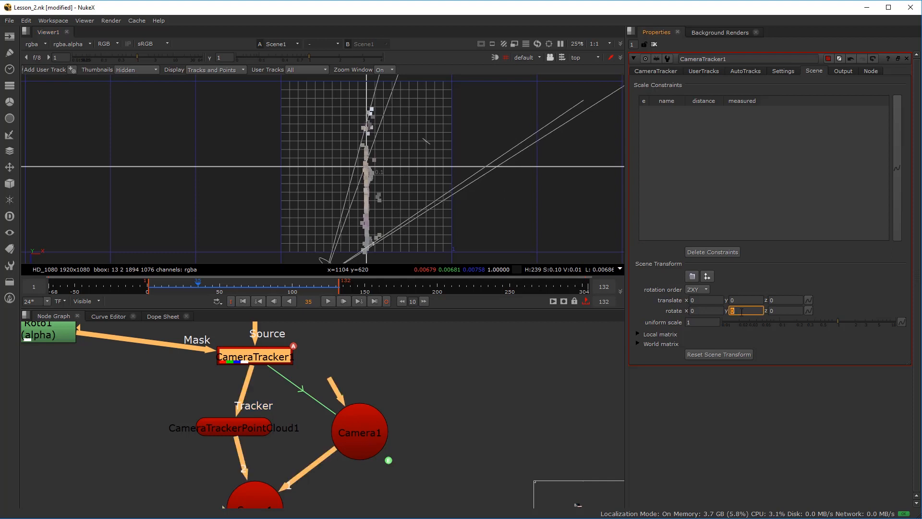
{"action": "key", "text": "Up"}
{"action": "key", "text": "Down"}
{"action": "key", "text": "Up"}
{"action": "key", "text": "Up"}
{"action": "key", "text": "Up"}
{"action": "key", "text": "Up"}
{"action": "key", "text": "Up"}
{"action": "key", "text": "Up"}
{"action": "key", "text": "Down"}
{"action": "key", "text": "Down"}
{"action": "key", "text": "Down"}
{"action": "key", "text": "Down"}
{"action": "key", "text": "Down"}
{"action": "key", "text": "Down"}
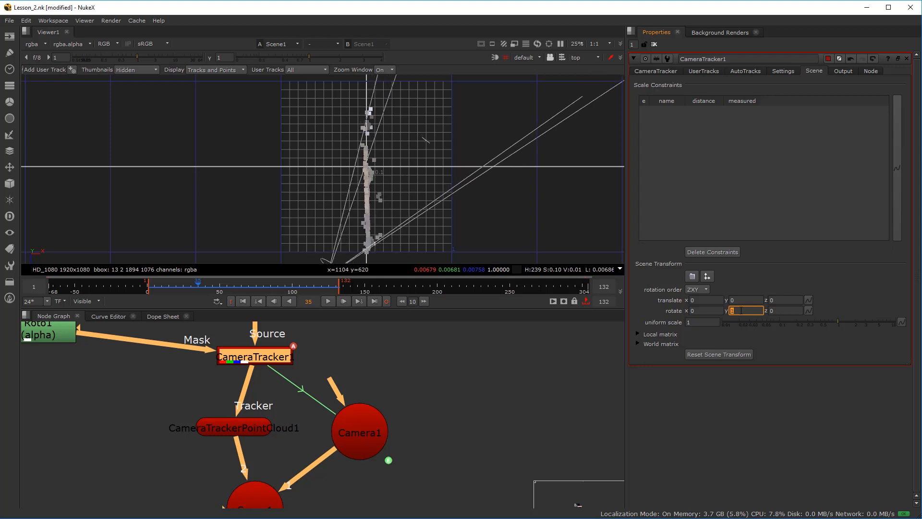
{"action": "left_click", "coordinate": [787, 311]}
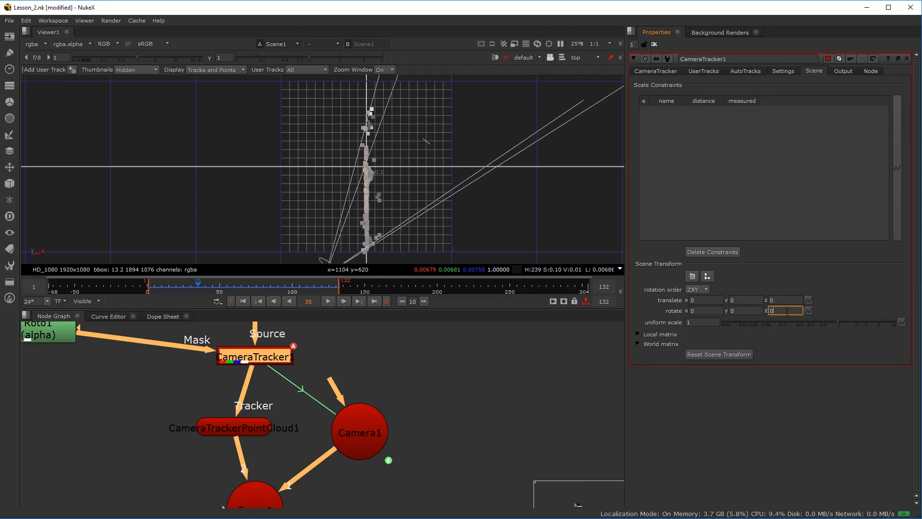
- Examine the point cloud's tilt against the vertical axis in the front orthographic view
{"action": "left_click", "coordinate": [424, 187]}
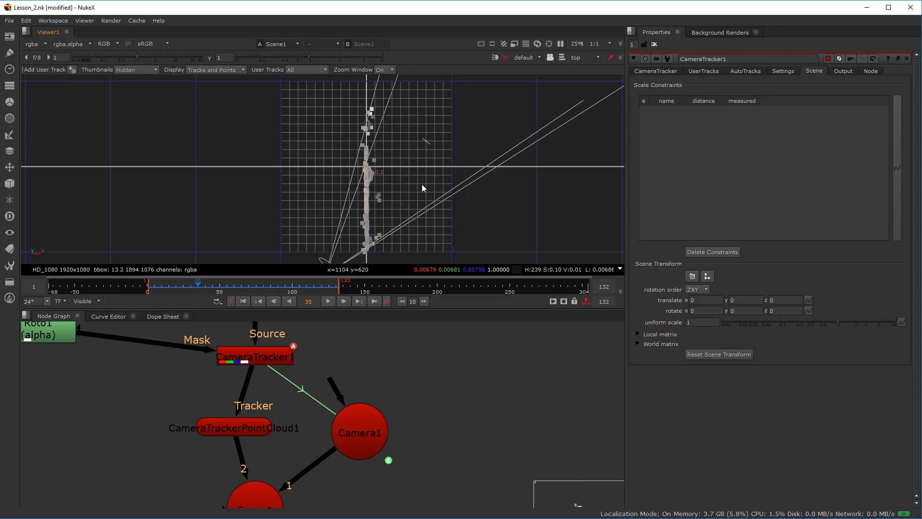
{"action": "key", "text": "z"}
{"action": "scroll", "coordinate": [327, 150], "scroll_direction": "down", "scroll_amount": 5}
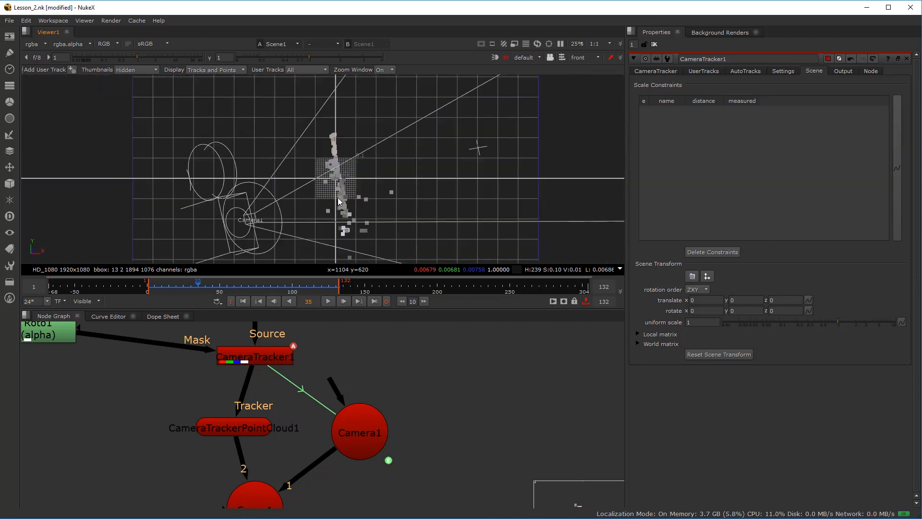
{"action": "scroll", "coordinate": [338, 198], "scroll_direction": "up", "scroll_amount": 3}
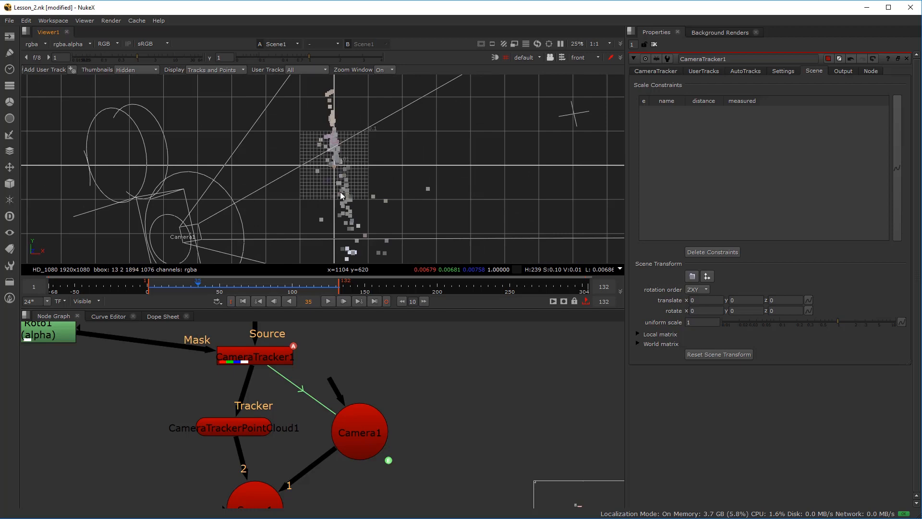
{"action": "scroll", "coordinate": [340, 189], "scroll_direction": "down", "scroll_amount": 2}
{"action": "scroll", "coordinate": [340, 189], "scroll_direction": "up", "scroll_amount": 4}
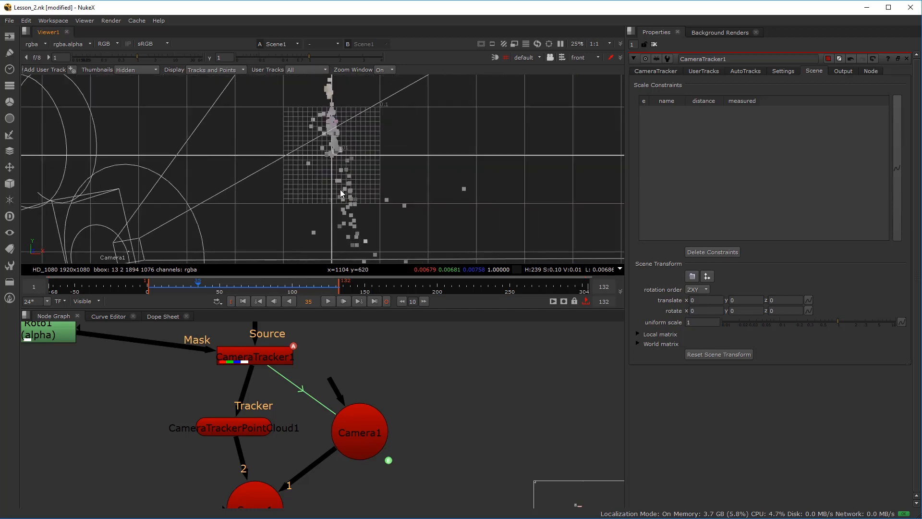
{"action": "scroll", "coordinate": [340, 192], "scroll_direction": "up", "scroll_amount": 2}
{"action": "scroll", "coordinate": [341, 197], "scroll_direction": "down", "scroll_amount": 2}
{"action": "scroll", "coordinate": [340, 202], "scroll_direction": "up", "scroll_amount": 1}
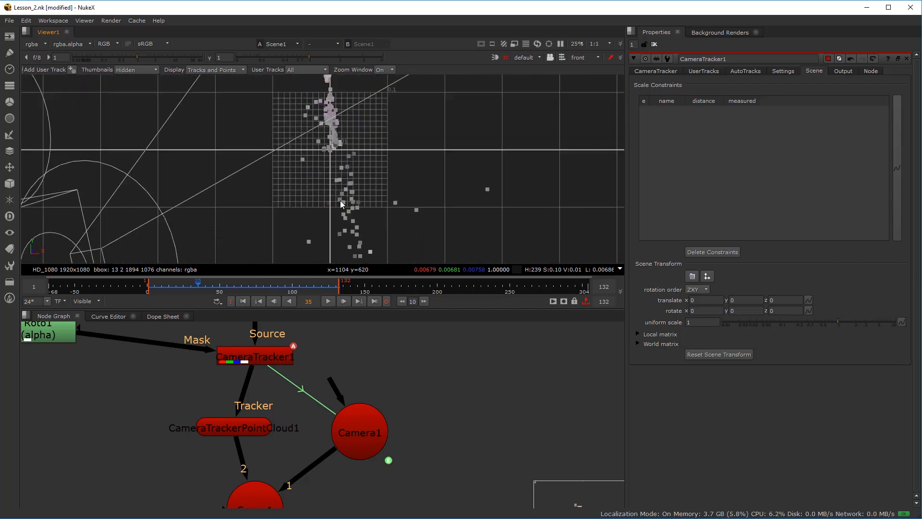
{"action": "scroll", "coordinate": [339, 196], "scroll_direction": "down", "scroll_amount": 1}
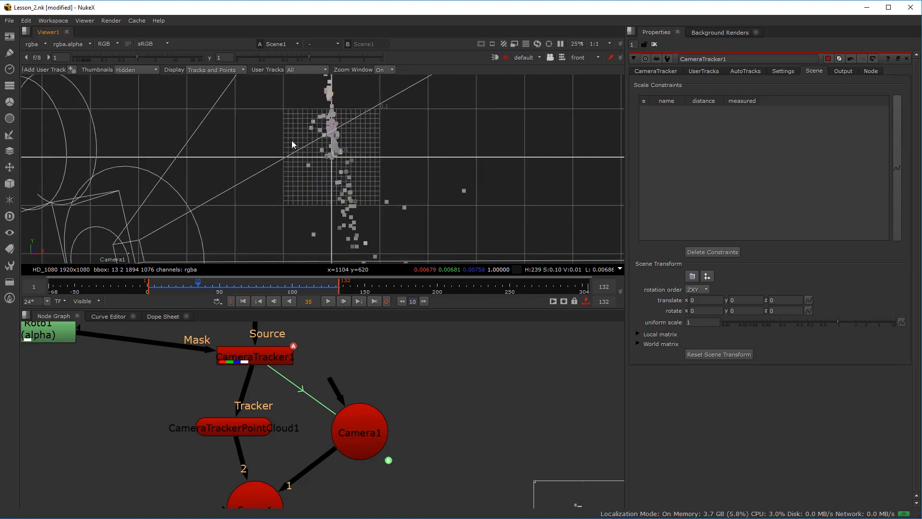
{"action": "scroll", "coordinate": [354, 162], "scroll_direction": "down", "scroll_amount": 2}
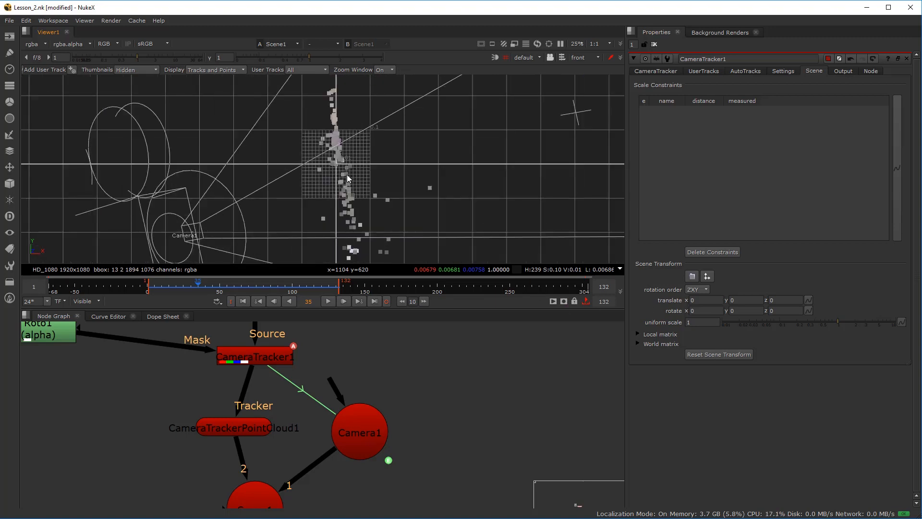
{"action": "left_click", "coordinate": [710, 310]}
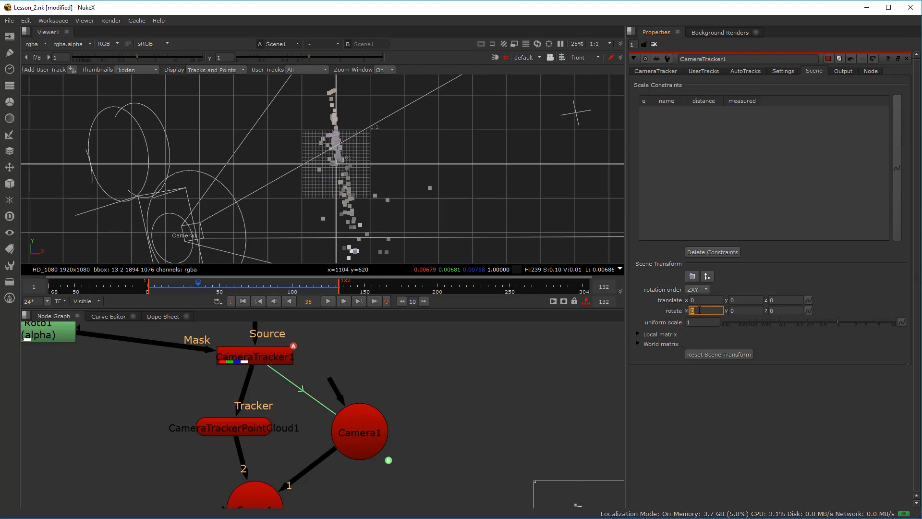
{"action": "key", "text": "Down"}
{"action": "key", "text": "Up"}
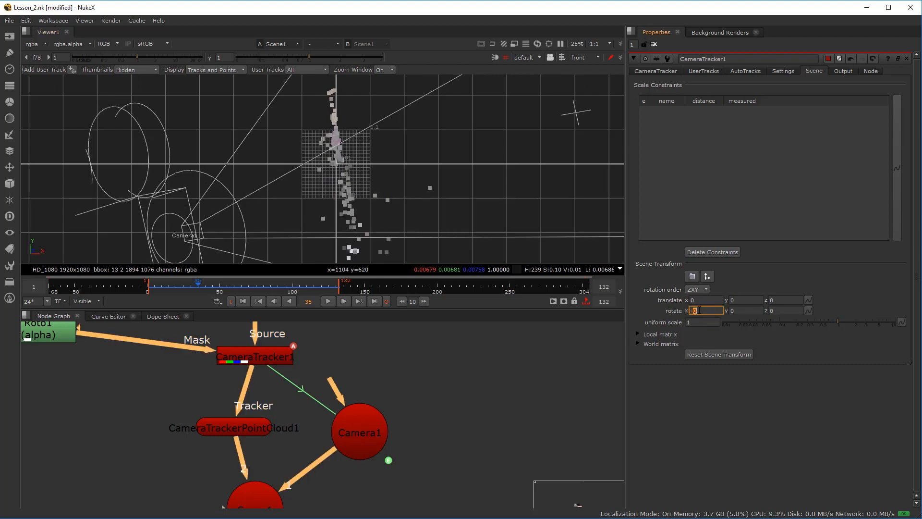
- Set the scene transform's Z rotation to -5 to straighten the point cloud in the front view
{"action": "left_click", "coordinate": [770, 310]}
{"action": "key", "text": "Down"}
{"action": "key", "text": "Down"}
{"action": "key", "text": "Down"}
{"action": "key", "text": "Down"}
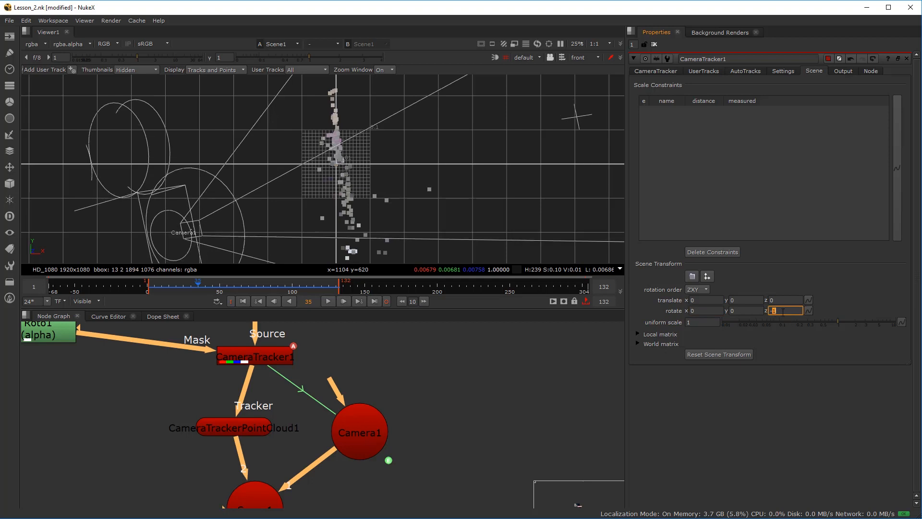
{"action": "key", "text": "Down"}
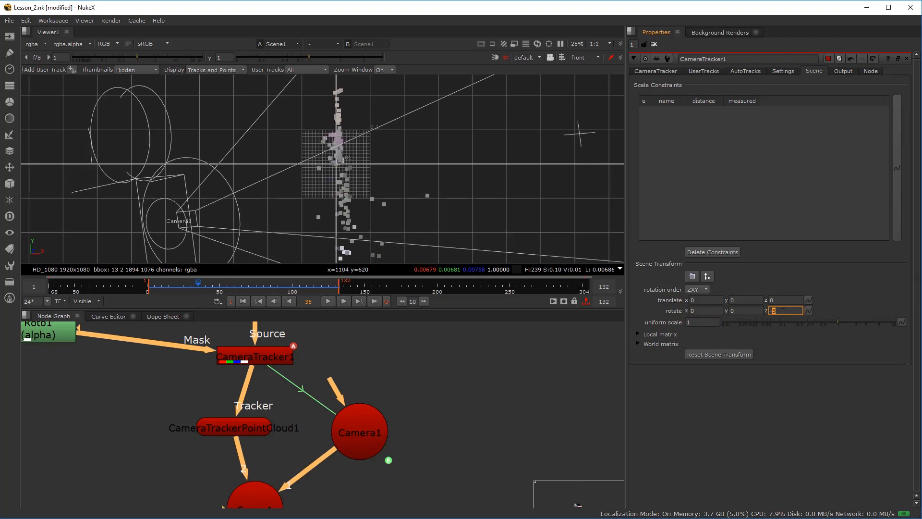
- Check the rotated point cloud in the top and side views and try a small negative X rotation
{"action": "left_click", "coordinate": [719, 310]}
{"action": "key", "text": "y"}
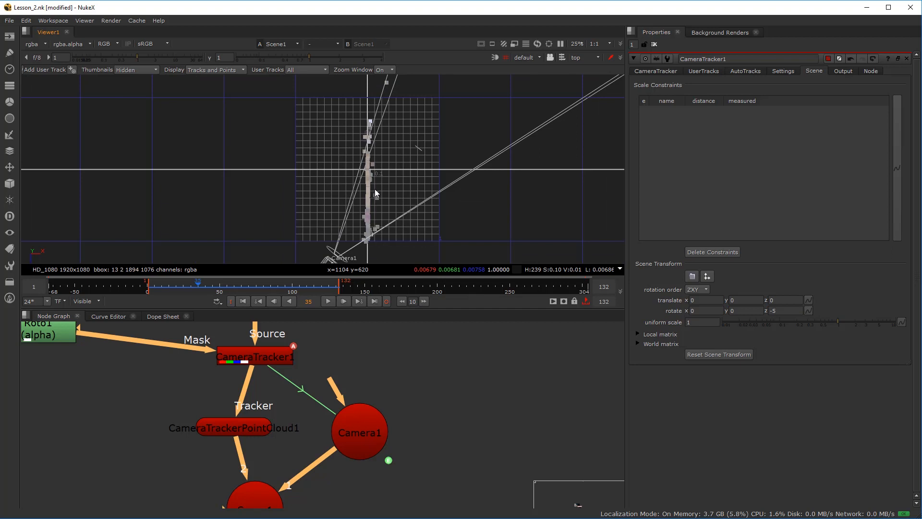
{"action": "key", "text": "x"}
{"action": "key", "text": "y"}
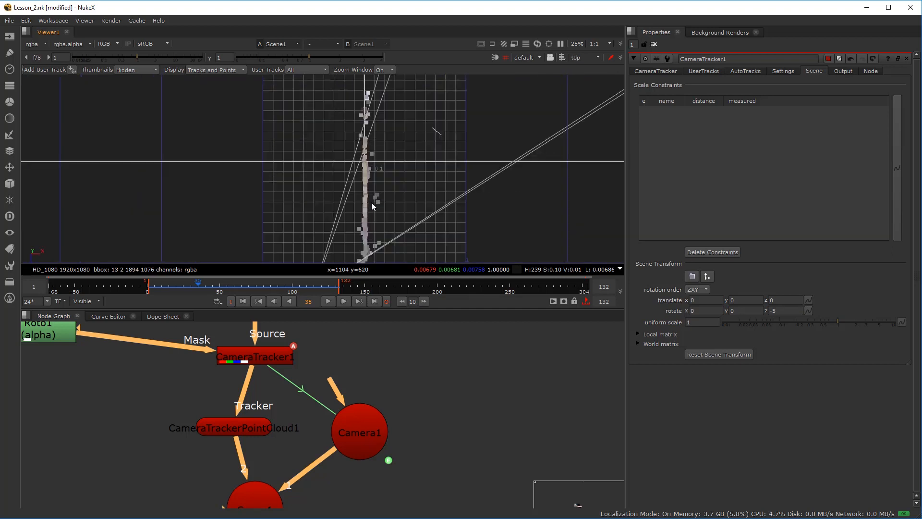
{"action": "left_click", "coordinate": [697, 310]}
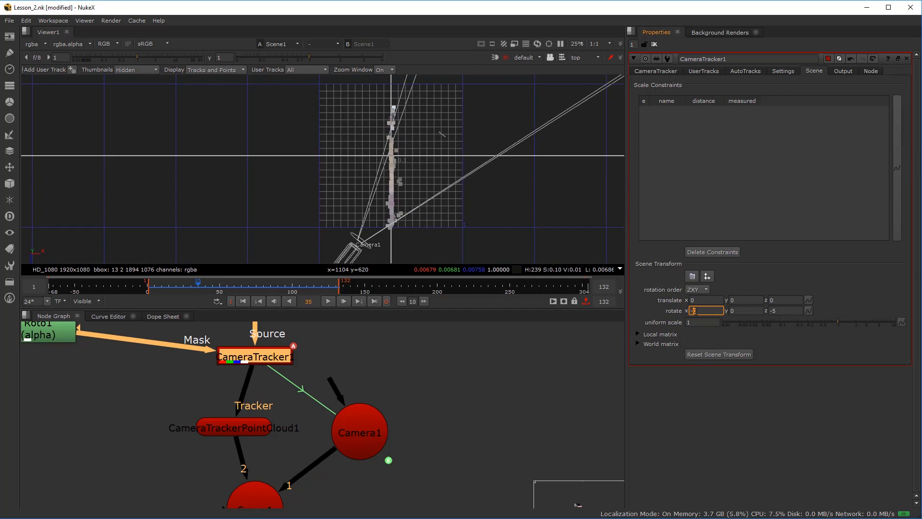
{"action": "left_click", "coordinate": [418, 179]}
- Inspect the point cloud in the right side view and try nudging the Y and X rotation negative
{"action": "key", "text": "x"}
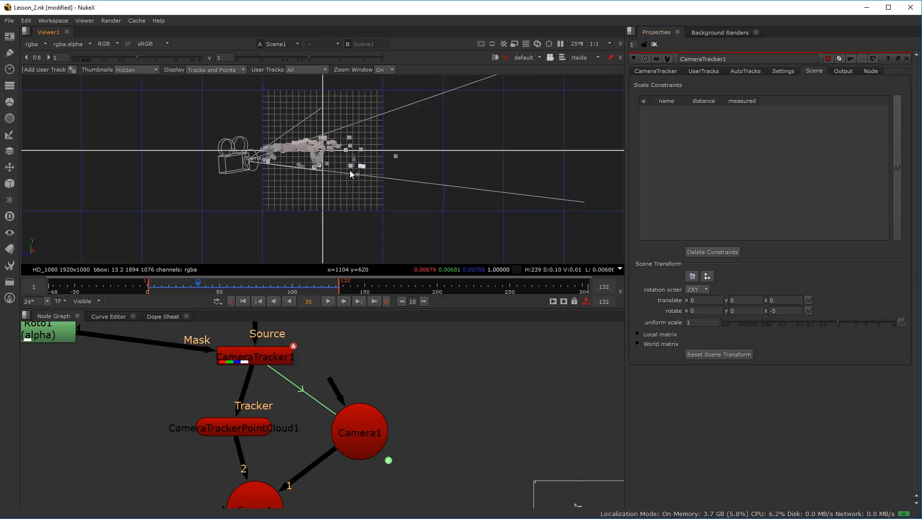
{"action": "scroll", "coordinate": [329, 165], "scroll_direction": "up", "scroll_amount": 6}
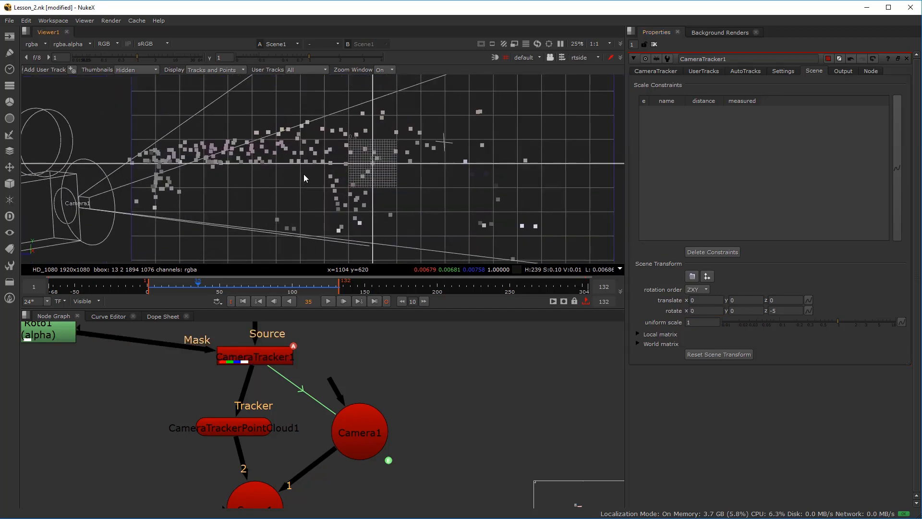
{"action": "scroll", "coordinate": [304, 174], "scroll_direction": "down", "scroll_amount": 2}
{"action": "left_click", "coordinate": [737, 310]}
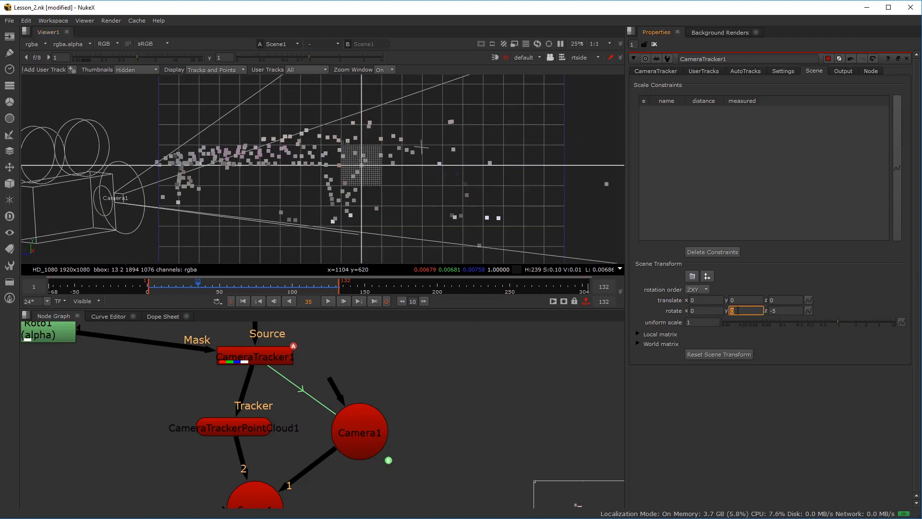
{"action": "type", "text": "-"}
{"action": "left_click", "coordinate": [702, 310]}
{"action": "type", "text": "-"}
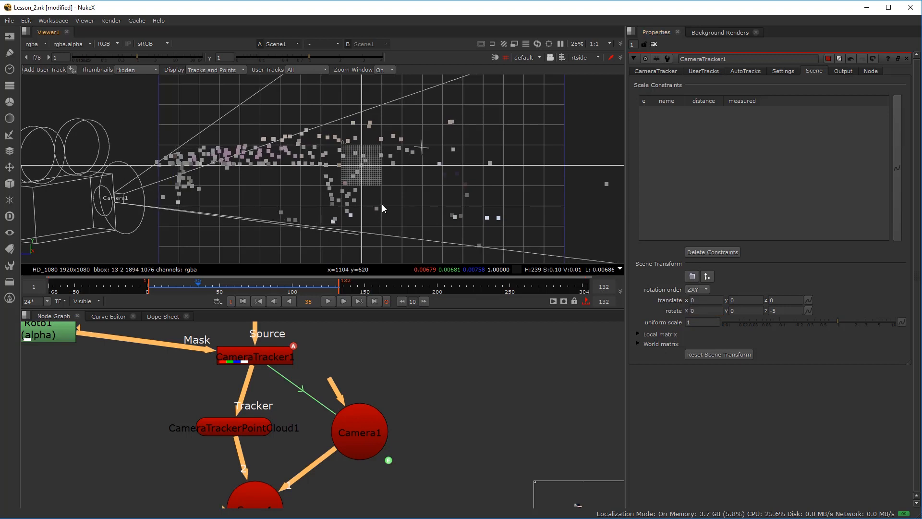
- Return the viewer to the default 3D camera and orbit around the point cloud to check its alignment with the grid
{"action": "left_click", "coordinate": [532, 57]}
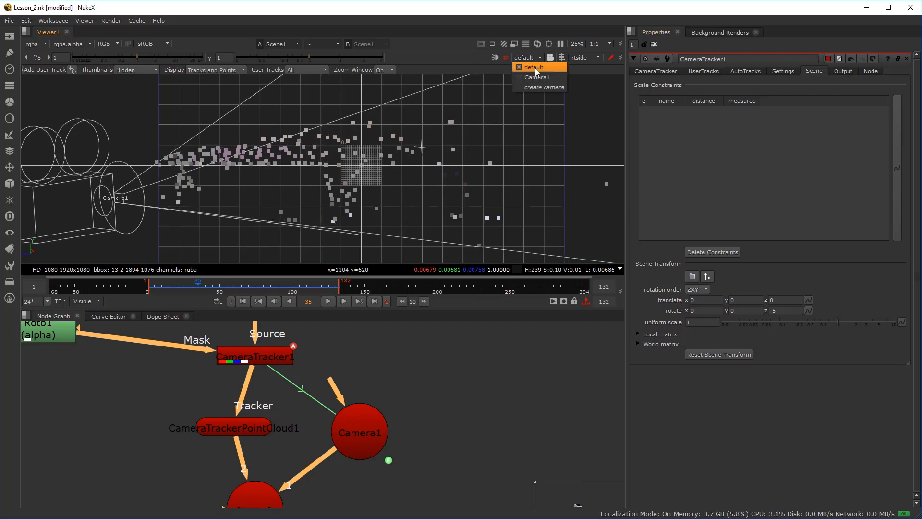
{"action": "left_click", "coordinate": [541, 67]}
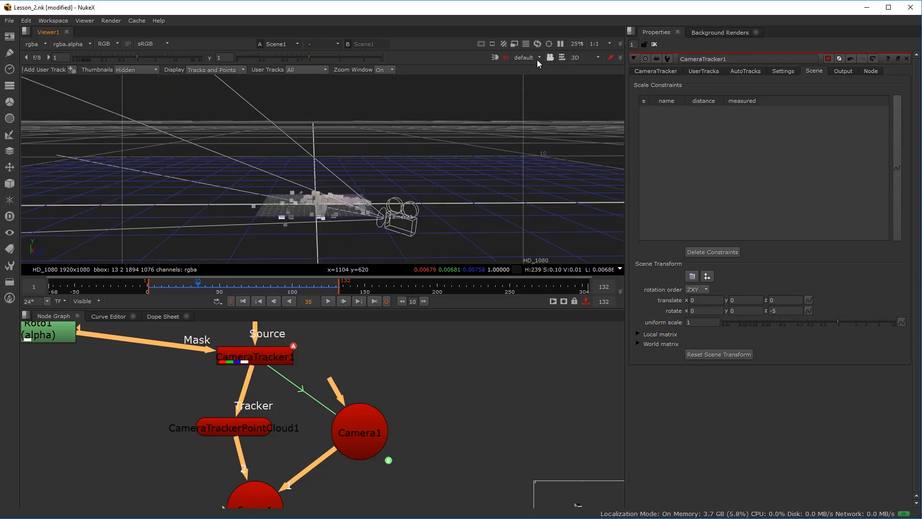
{"action": "left_click_drag", "start_coordinate": [332, 232], "coordinate": [339, 218]}
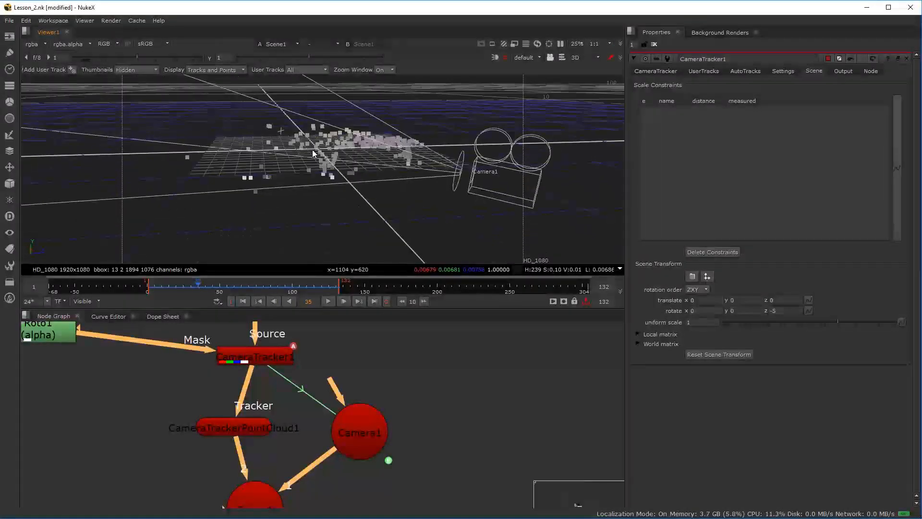
{"action": "left_click_drag", "start_coordinate": [312, 149], "coordinate": [284, 184]}
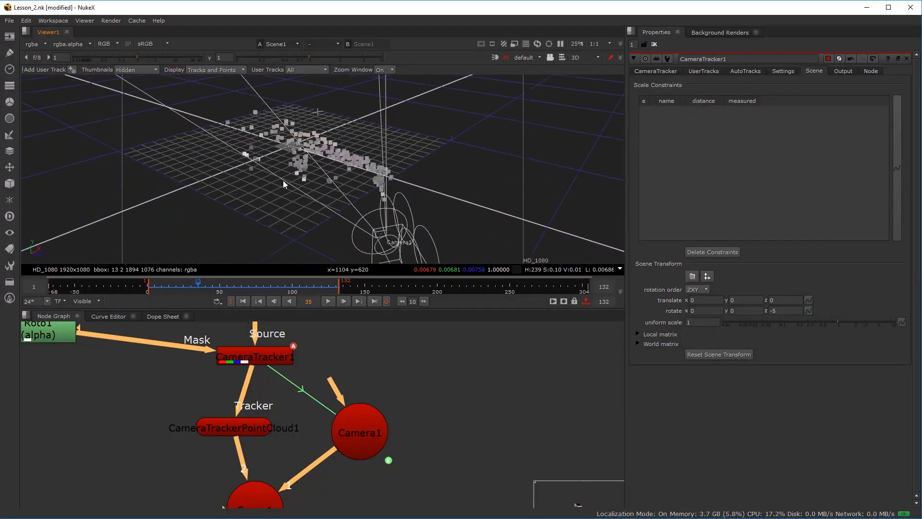
- Add a ModelBuilder geometry node in the empty area beside Scene1
{"action": "scroll", "coordinate": [352, 440], "scroll_direction": "down", "scroll_amount": 4}
{"action": "left_click_drag", "start_coordinate": [327, 444], "coordinate": [345, 405]}
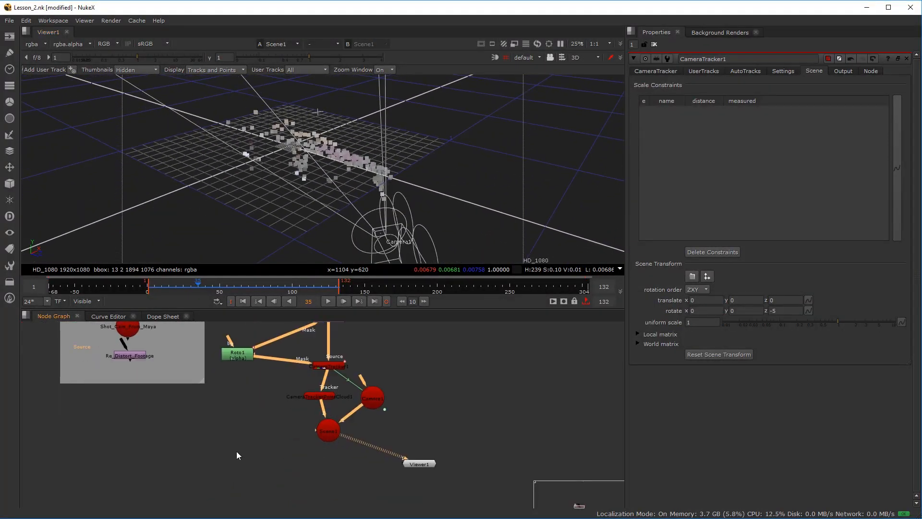
{"action": "key", "text": "Tab"}
{"action": "type", "text": "model"}
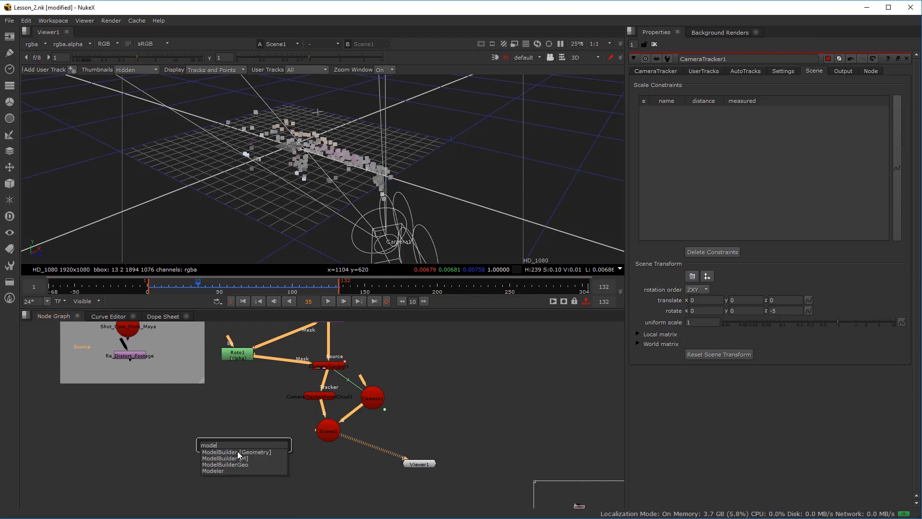
{"action": "left_click", "coordinate": [237, 451]}
- Connect the ModelBuilder1 node's src input to the LensDistortion1 node
{"action": "scroll", "coordinate": [226, 462], "scroll_direction": "up", "scroll_amount": 3}
{"action": "left_click_drag", "start_coordinate": [225, 463], "coordinate": [363, 372]}
{"action": "scroll", "coordinate": [288, 447], "scroll_direction": "down", "scroll_amount": 2}
{"action": "scroll", "coordinate": [281, 439], "scroll_direction": "up", "scroll_amount": 2}
{"action": "scroll", "coordinate": [308, 410], "scroll_direction": "down", "scroll_amount": 2}
{"action": "scroll", "coordinate": [312, 422], "scroll_direction": "down", "scroll_amount": 2}
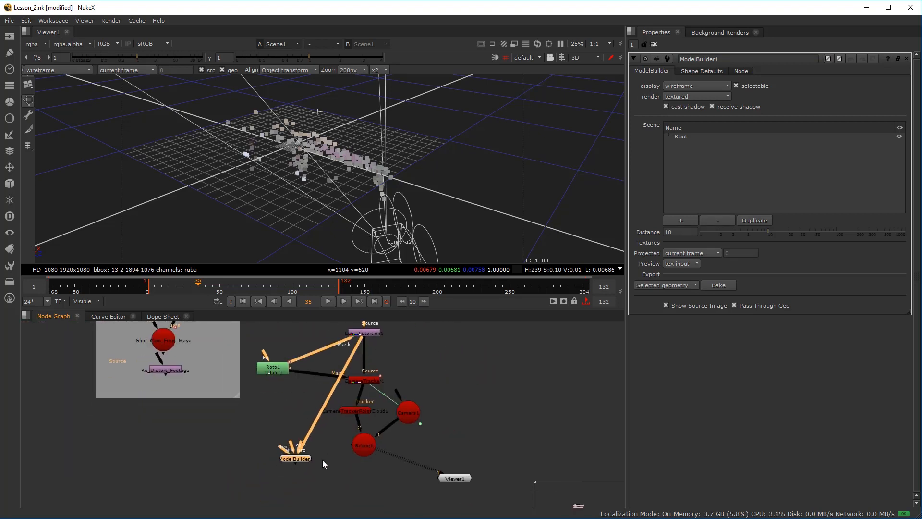
- Rename the LensDistortion1 node to Un_Distorted_Plate
{"action": "scroll", "coordinate": [369, 353], "scroll_direction": "up", "scroll_amount": 3}
{"action": "double_click", "coordinate": [371, 354]}
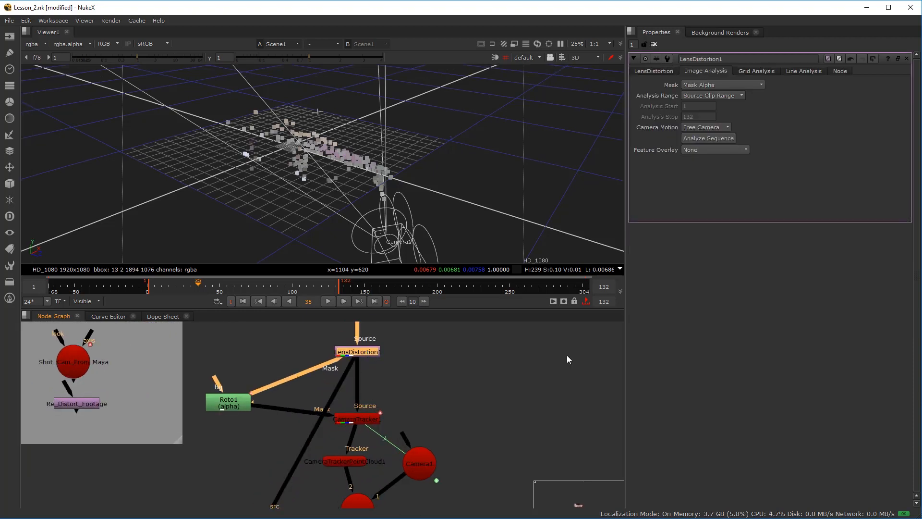
{"action": "left_click_drag", "start_coordinate": [729, 58], "coordinate": [418, 66]}
{"action": "type", "text": "Un_"}
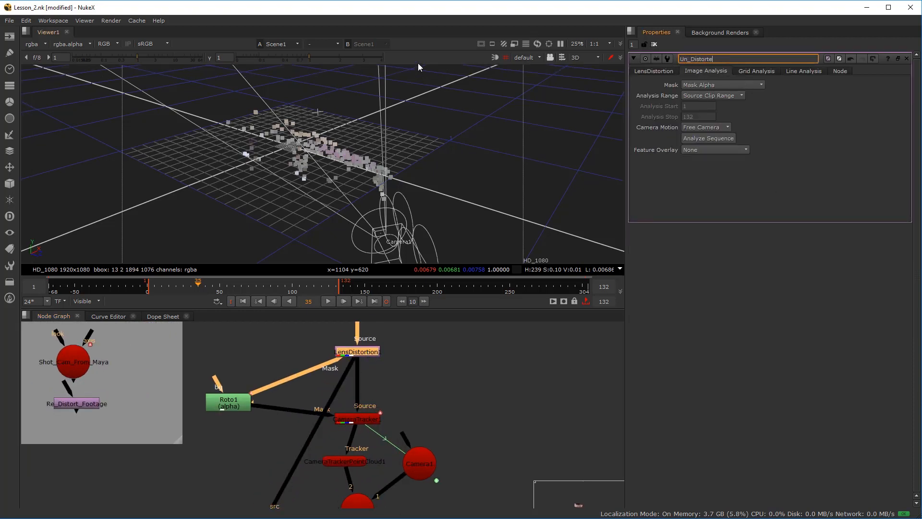
{"action": "key", "text": "Return"}
- Display ModelBuilder1 in the viewer and connect its cam input to Camera1
{"action": "left_click", "coordinate": [228, 446]}
{"action": "scroll", "coordinate": [228, 445], "scroll_direction": "down", "scroll_amount": 3}
{"action": "left_click_drag", "start_coordinate": [233, 484], "coordinate": [234, 437]}
{"action": "scroll", "coordinate": [229, 436], "scroll_direction": "up", "scroll_amount": 3}
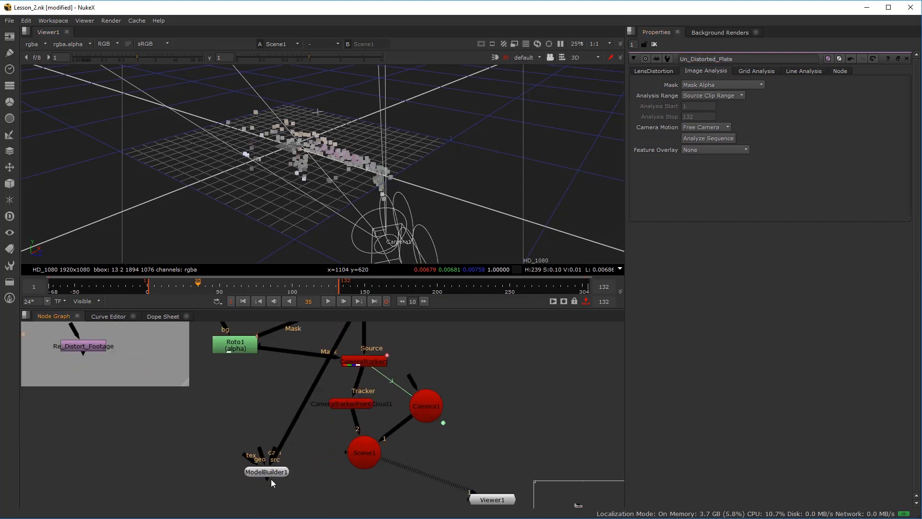
{"action": "left_click_drag", "start_coordinate": [267, 468], "coordinate": [259, 458]}
{"action": "key", "text": "1"}
{"action": "scroll", "coordinate": [262, 457], "scroll_direction": "up", "scroll_amount": 3}
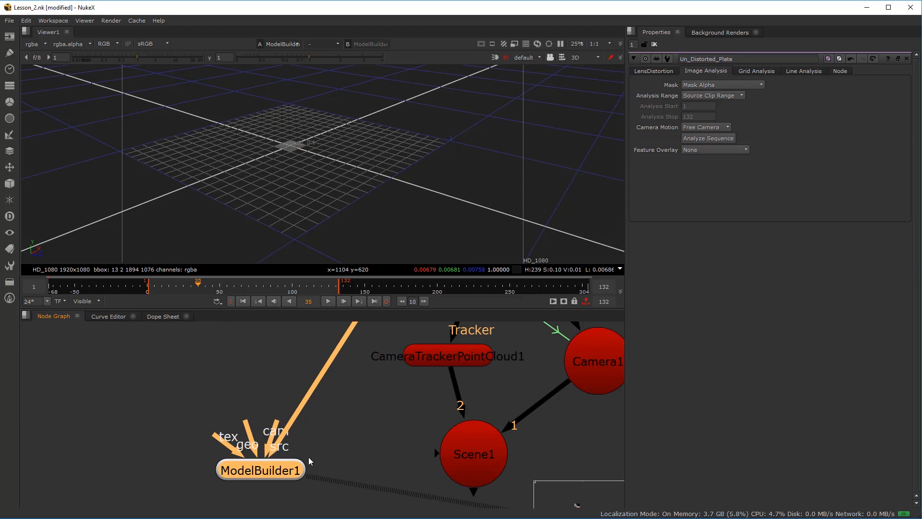
{"action": "scroll", "coordinate": [308, 457], "scroll_direction": "down", "scroll_amount": 3}
{"action": "left_click_drag", "start_coordinate": [303, 449], "coordinate": [509, 383]}
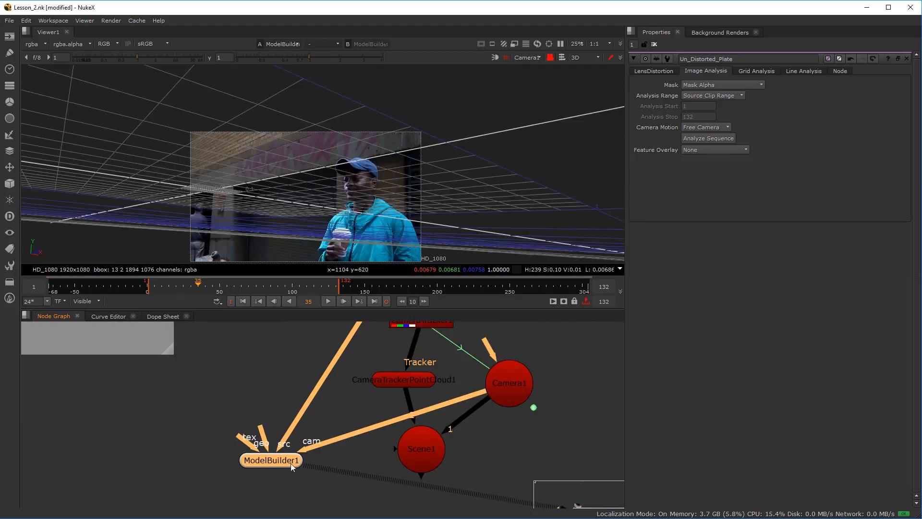
- Open the ModelBuilder1 settings and set the 3D viewer to look through Camera1
{"action": "double_click", "coordinate": [270, 459]}
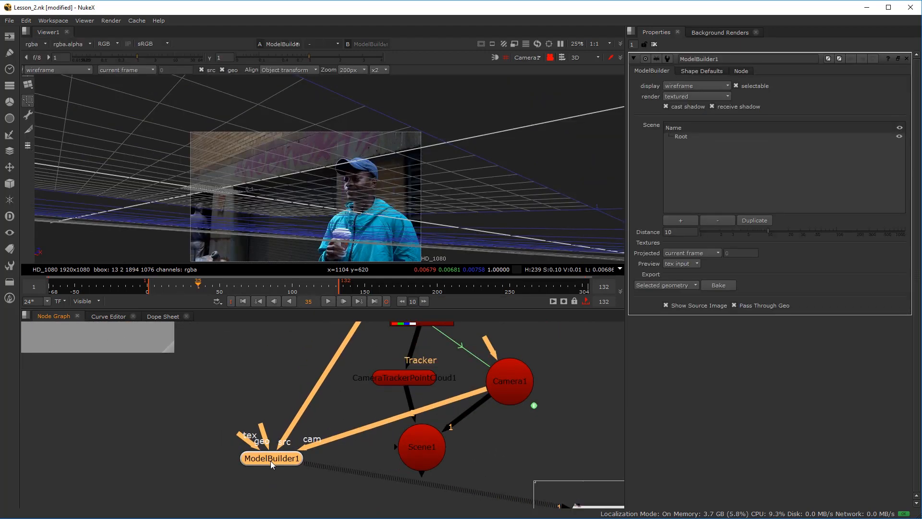
{"action": "left_click", "coordinate": [526, 58]}
{"action": "left_click", "coordinate": [534, 76]}
{"action": "left_click", "coordinate": [552, 57]}
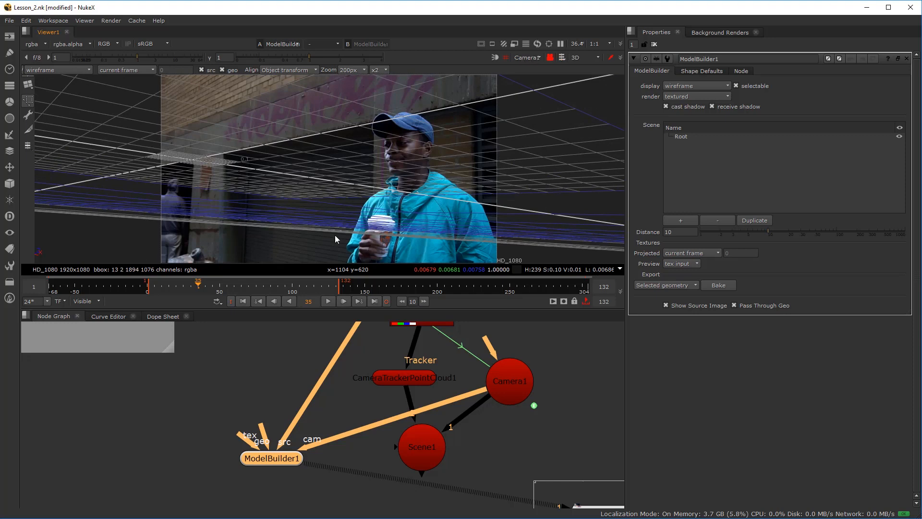
- Play and scrub through the shot, then park on frame 57 where the background pillar is clearly visible
{"action": "left_click", "coordinate": [203, 291]}
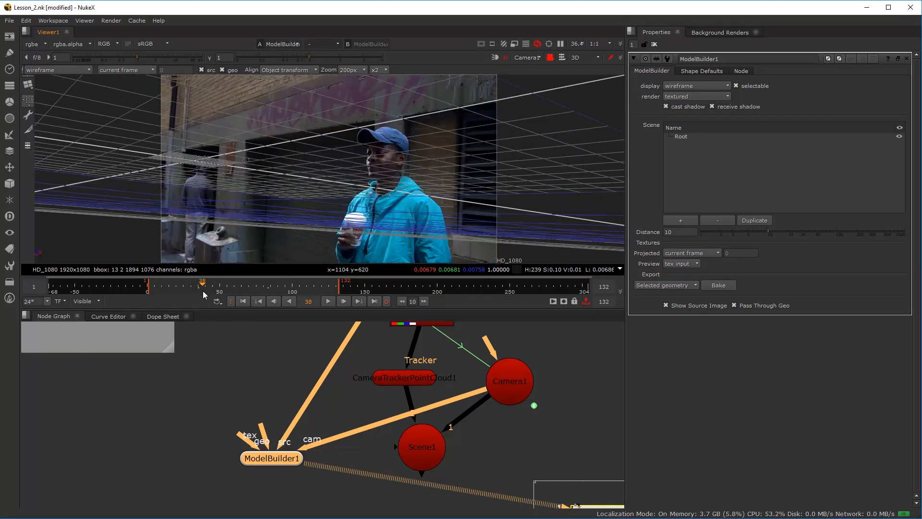
{"action": "left_click", "coordinate": [328, 301]}
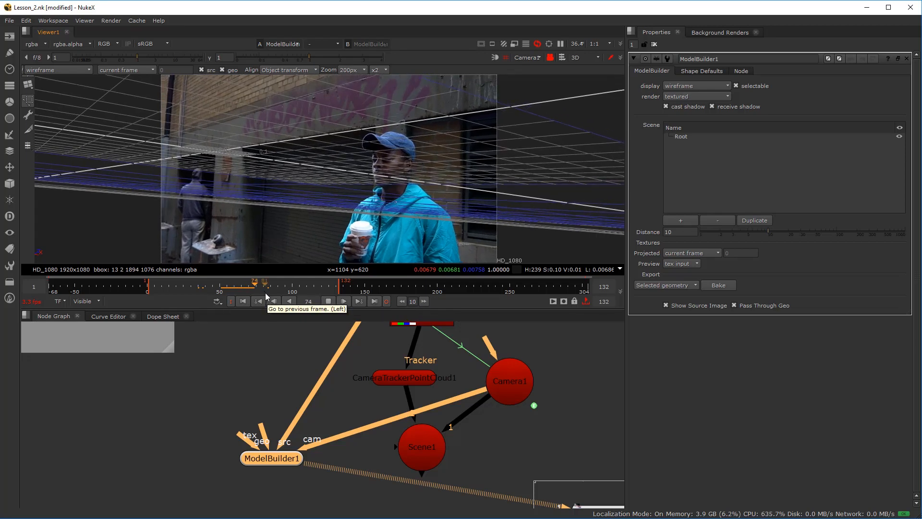
{"action": "left_click", "coordinate": [223, 290]}
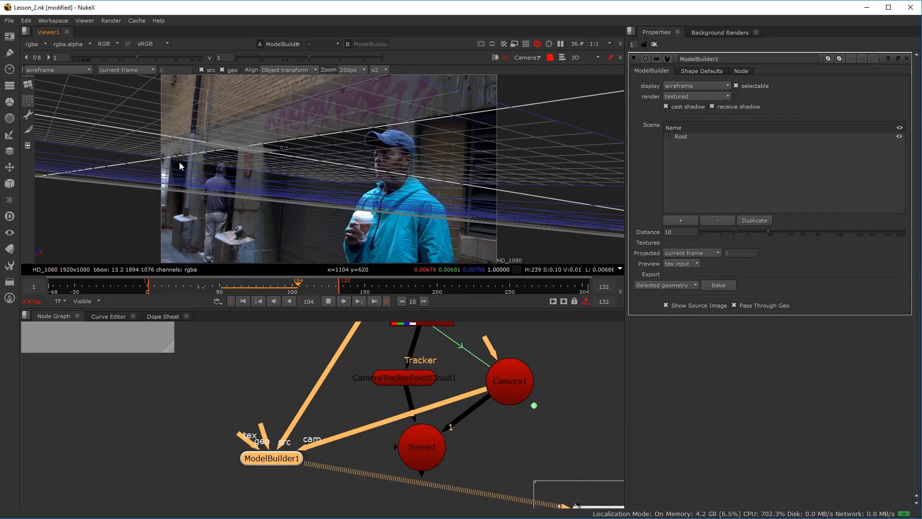
{"action": "left_click", "coordinate": [330, 301]}
{"action": "left_click_drag", "start_coordinate": [241, 289], "coordinate": [229, 287]}
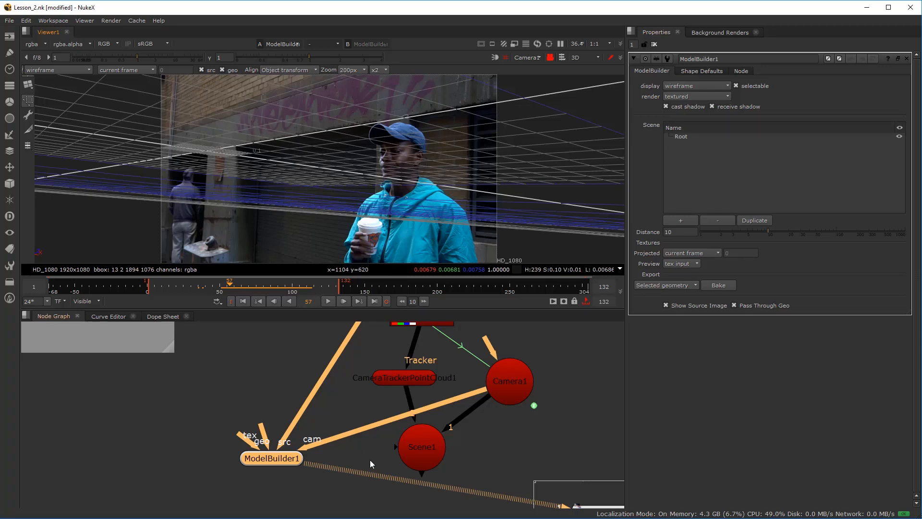
- Move ModelBuilder1 slightly away from Scene1 and set its card shape defaults to 1 row and 1 column
{"action": "left_click_drag", "start_coordinate": [290, 454], "coordinate": [266, 459]}
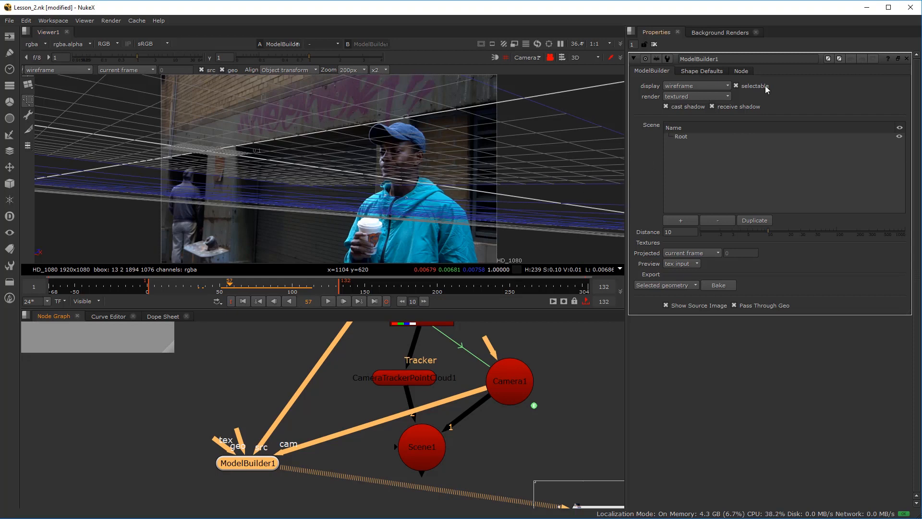
{"action": "left_click", "coordinate": [705, 72]}
{"action": "left_click", "coordinate": [722, 118]}
{"action": "type", "text": "1"}
{"action": "left_click_drag", "start_coordinate": [792, 119], "coordinate": [770, 119]}
{"action": "type", "text": "1"}
{"action": "key", "text": "Return"}
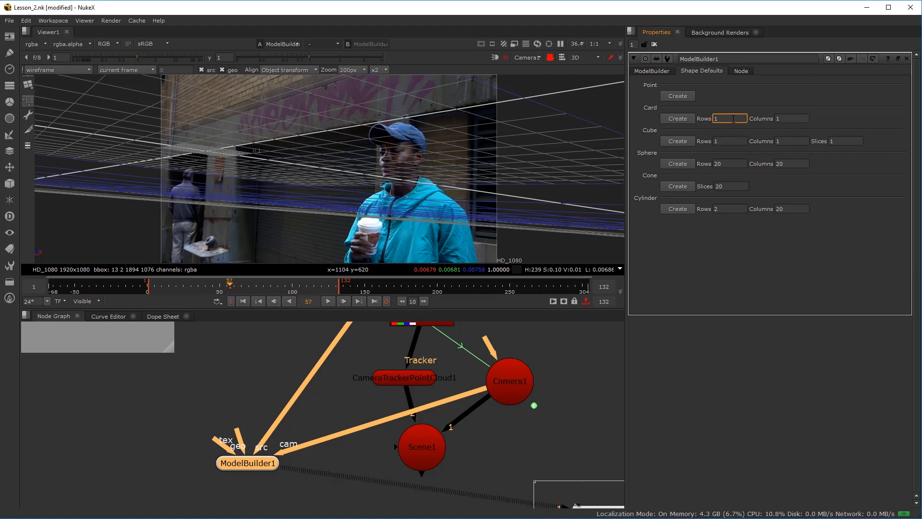
- Create a ModelBuilder card and place it over the background wall beside the man in the blue jacket
{"action": "left_click", "coordinate": [32, 88]}
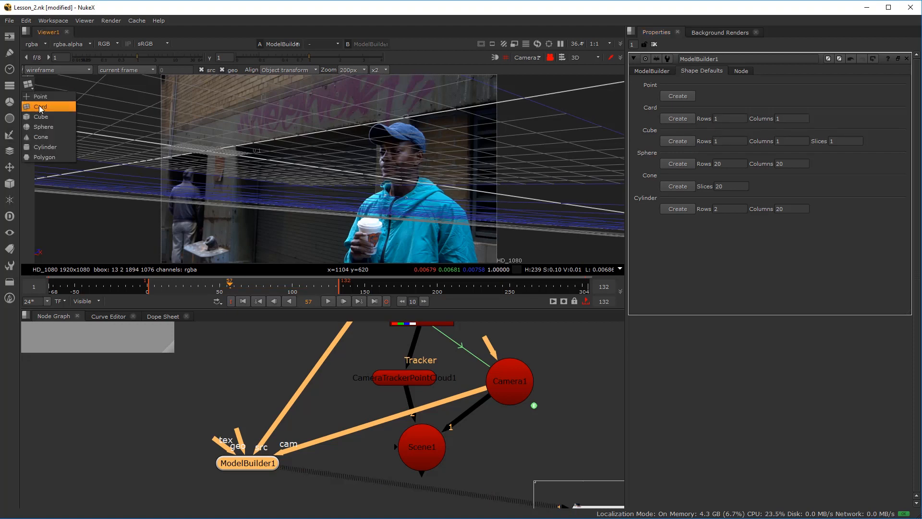
{"action": "left_click", "coordinate": [41, 106]}
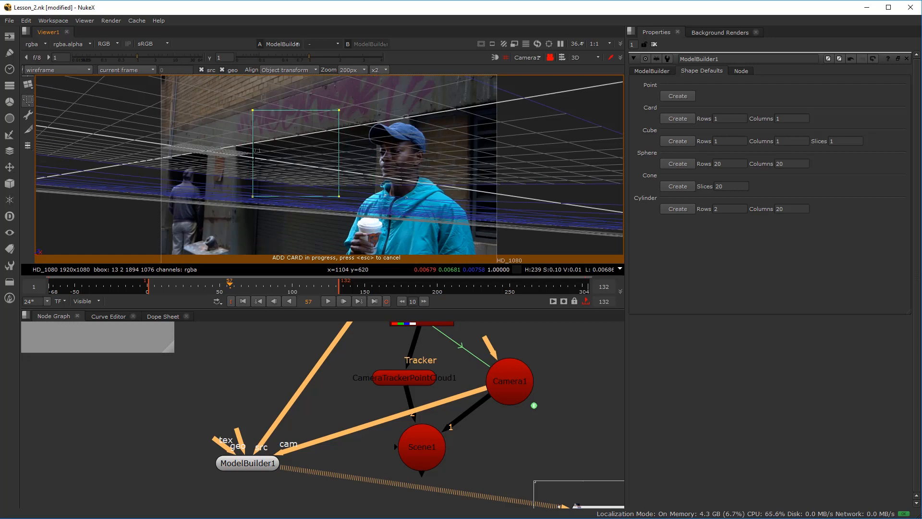
{"action": "left_click_drag", "start_coordinate": [265, 161], "coordinate": [258, 154]}
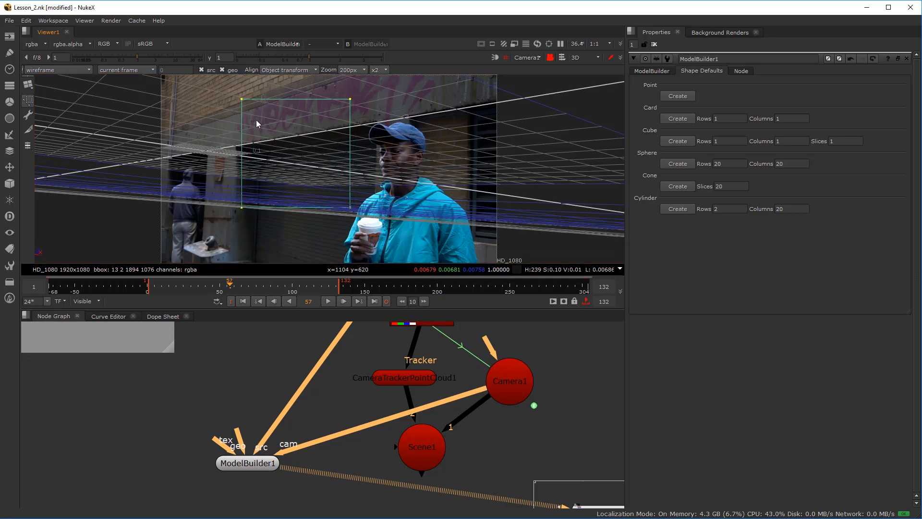
{"action": "left_click_drag", "start_coordinate": [286, 120], "coordinate": [321, 114]}
{"action": "scroll", "coordinate": [360, 112], "scroll_direction": "up", "scroll_amount": 2}
{"action": "scroll", "coordinate": [380, 128], "scroll_direction": "down", "scroll_amount": 1}
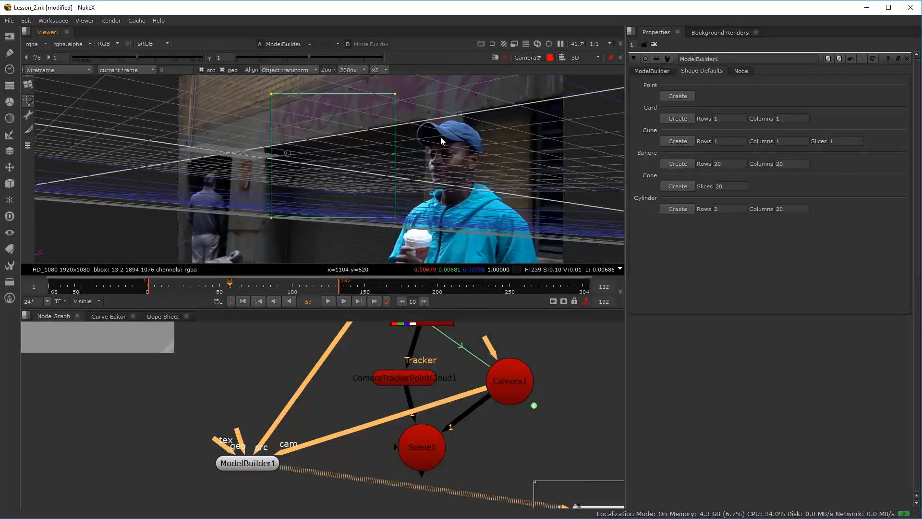
- Move the card's upper corners onto the upper corners of the background pillar at frame 57
{"action": "mouse_move", "coordinate": [382, 133]}
{"action": "left_mouse_down"}
{"action": "mouse_move", "coordinate": [387, 155]}
{"action": "mouse_move", "coordinate": [419, 125]}
{"action": "mouse_move", "coordinate": [370, 130]}
{"action": "left_mouse_up"}
{"action": "scroll", "coordinate": [387, 155], "scroll_direction": "up", "scroll_amount": 1}
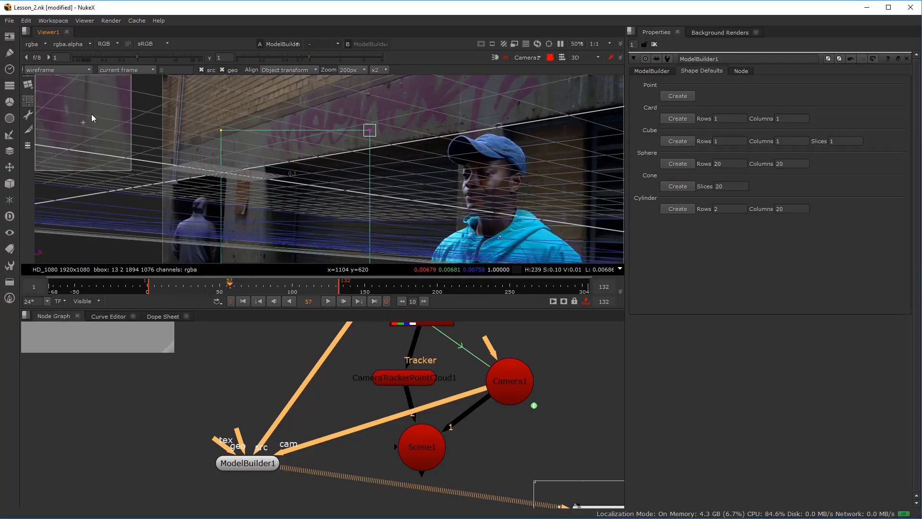
{"action": "left_click", "coordinate": [29, 103]}
{"action": "left_click_drag", "start_coordinate": [369, 131], "coordinate": [262, 165]}
{"action": "left_click_drag", "start_coordinate": [99, 149], "coordinate": [405, 155]}
{"action": "scroll", "coordinate": [402, 156], "scroll_direction": "up", "scroll_amount": 4}
{"action": "scroll", "coordinate": [400, 158], "scroll_direction": "up", "scroll_amount": 1}
{"action": "scroll", "coordinate": [402, 163], "scroll_direction": "down", "scroll_amount": 4}
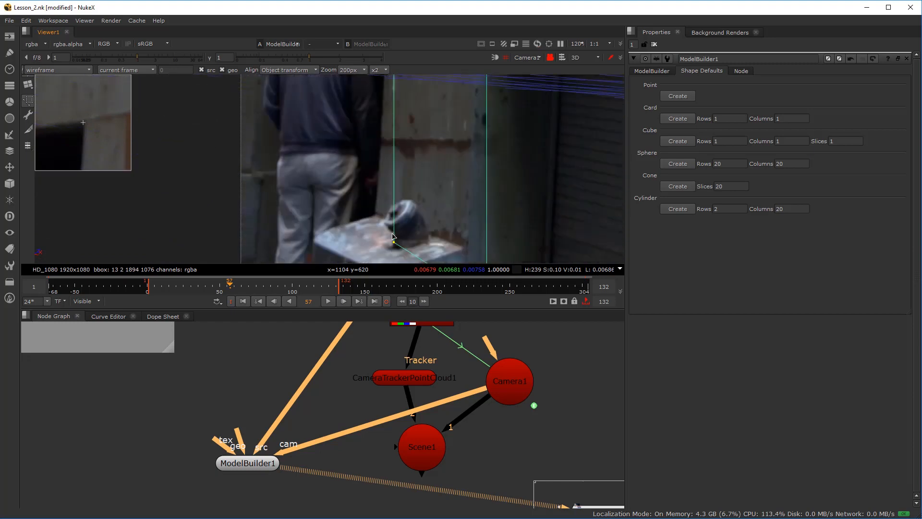
- Align the card's two lower corners with the pillar's edges just behind the metal ledge
{"action": "left_click_drag", "start_coordinate": [392, 236], "coordinate": [378, 215]}
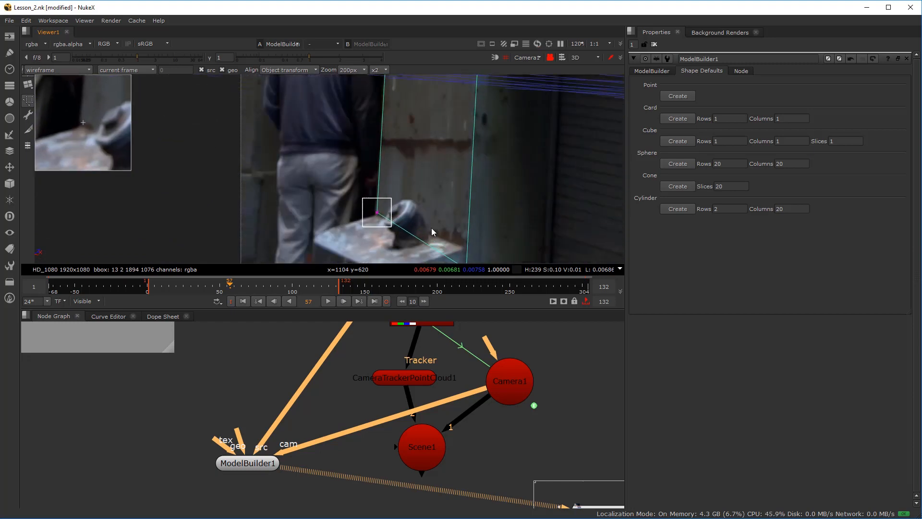
{"action": "left_click_drag", "start_coordinate": [431, 232], "coordinate": [415, 168]}
{"action": "left_click_drag", "start_coordinate": [448, 207], "coordinate": [451, 181]}
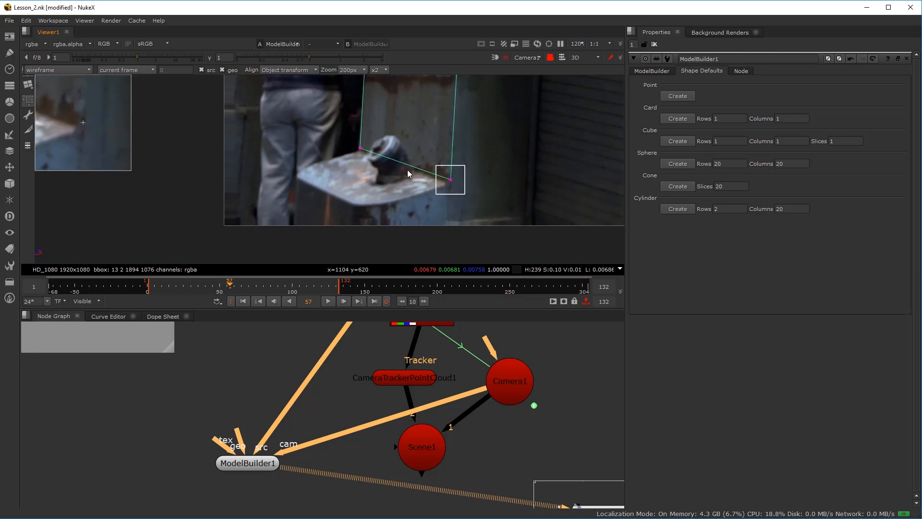
- Refine the card's upper-right corner so it sits exactly on the pillar's edge, and check the overall fit
{"action": "scroll", "coordinate": [447, 186], "scroll_direction": "down", "scroll_amount": 3}
{"action": "left_click_drag", "start_coordinate": [396, 218], "coordinate": [397, 233]}
{"action": "left_click_drag", "start_coordinate": [422, 85], "coordinate": [395, 205]}
{"action": "scroll", "coordinate": [403, 171], "scroll_direction": "up", "scroll_amount": 4}
{"action": "scroll", "coordinate": [469, 115], "scroll_direction": "up", "scroll_amount": 5}
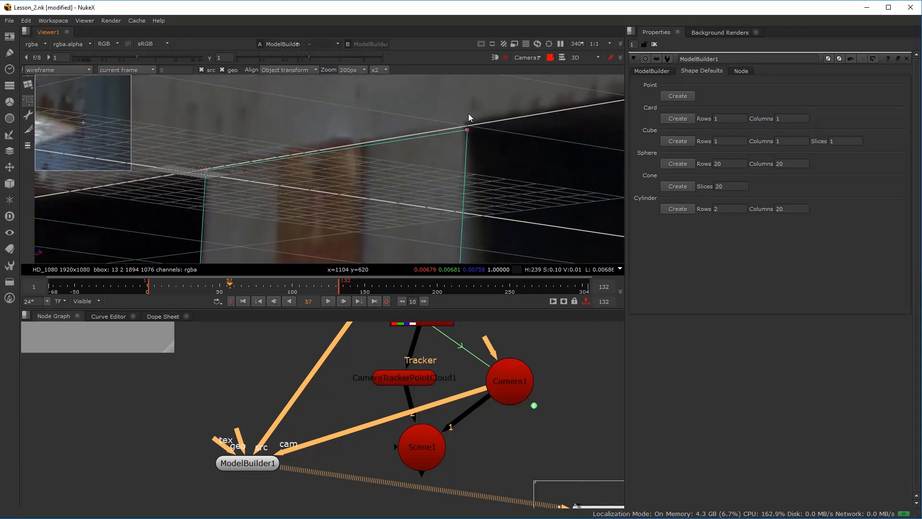
{"action": "scroll", "coordinate": [470, 133], "scroll_direction": "up", "scroll_amount": 5}
{"action": "mouse_move", "coordinate": [459, 123]}
{"action": "left_mouse_down"}
{"action": "mouse_move", "coordinate": [441, 121]}
{"action": "mouse_move", "coordinate": [448, 117]}
{"action": "left_mouse_up"}
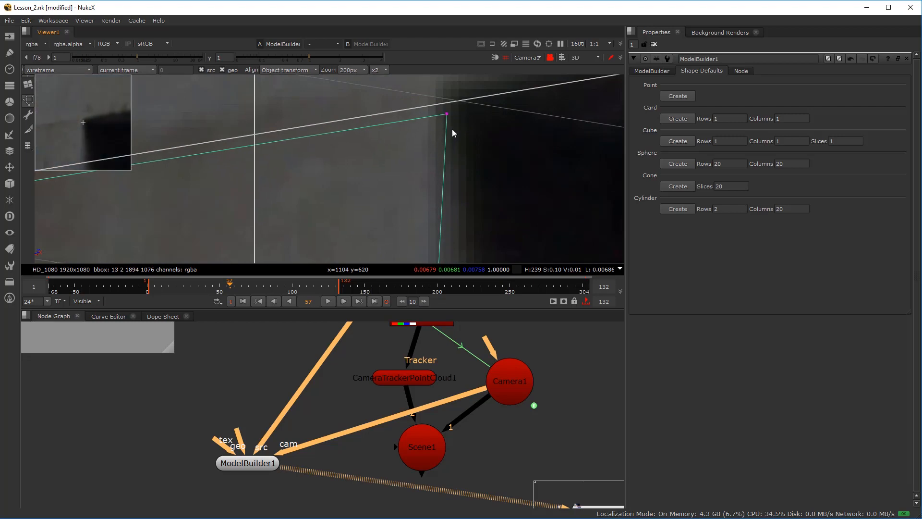
{"action": "scroll", "coordinate": [446, 117], "scroll_direction": "down", "scroll_amount": 10}
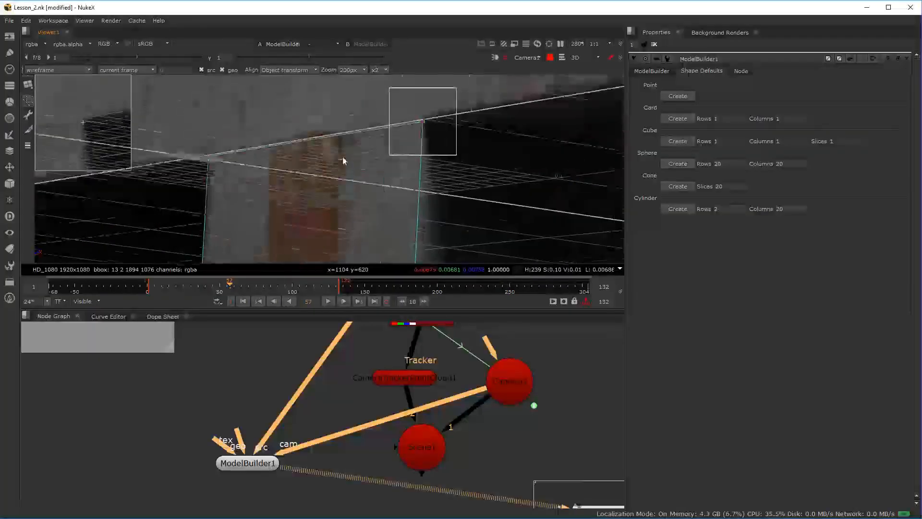
{"action": "scroll", "coordinate": [349, 122], "scroll_direction": "down", "scroll_amount": 6}
{"action": "left_click_drag", "start_coordinate": [350, 165], "coordinate": [335, 115]}
{"action": "scroll", "coordinate": [336, 115], "scroll_direction": "down", "scroll_amount": 4}
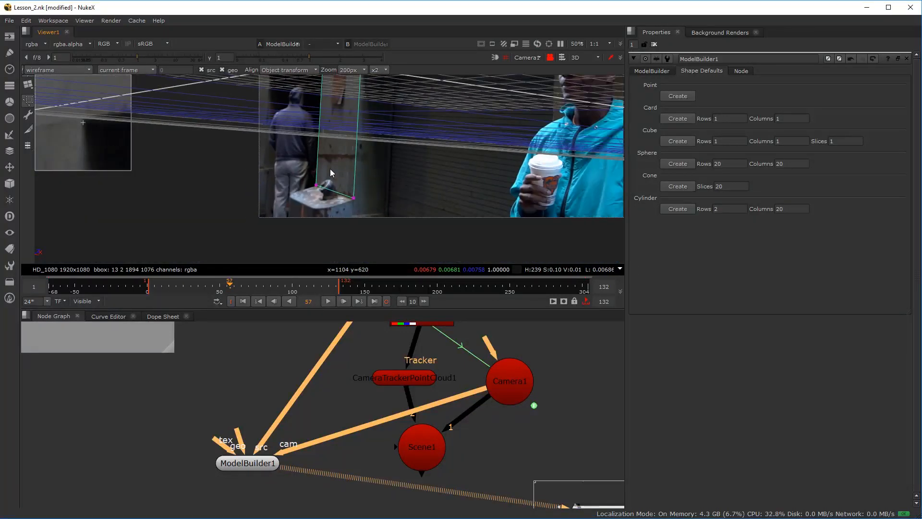
{"action": "scroll", "coordinate": [330, 171], "scroll_direction": "up", "scroll_amount": 4}
{"action": "scroll", "coordinate": [328, 203], "scroll_direction": "down", "scroll_amount": 4}
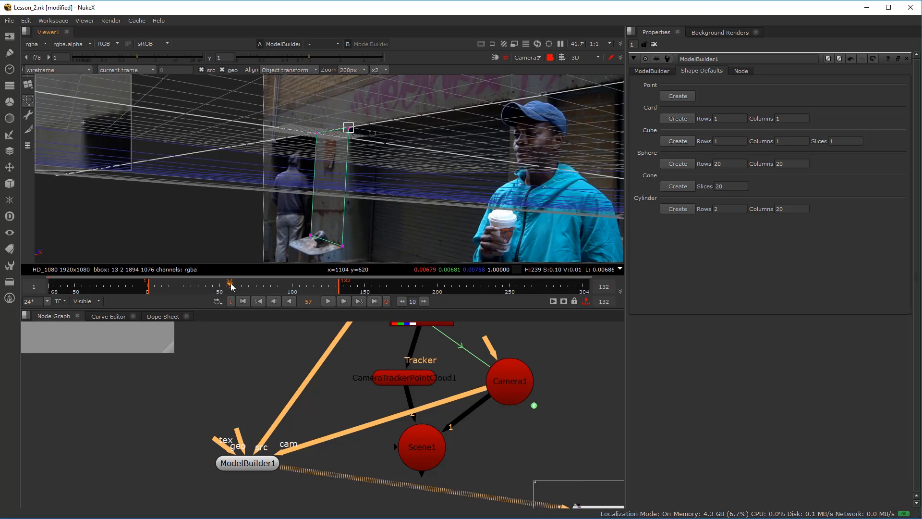
- Go to frame 118 and examine how the card's upper corners line up with the pillar
{"action": "left_click_drag", "start_coordinate": [233, 286], "coordinate": [317, 291]}
{"action": "scroll", "coordinate": [362, 120], "scroll_direction": "up", "scroll_amount": 6}
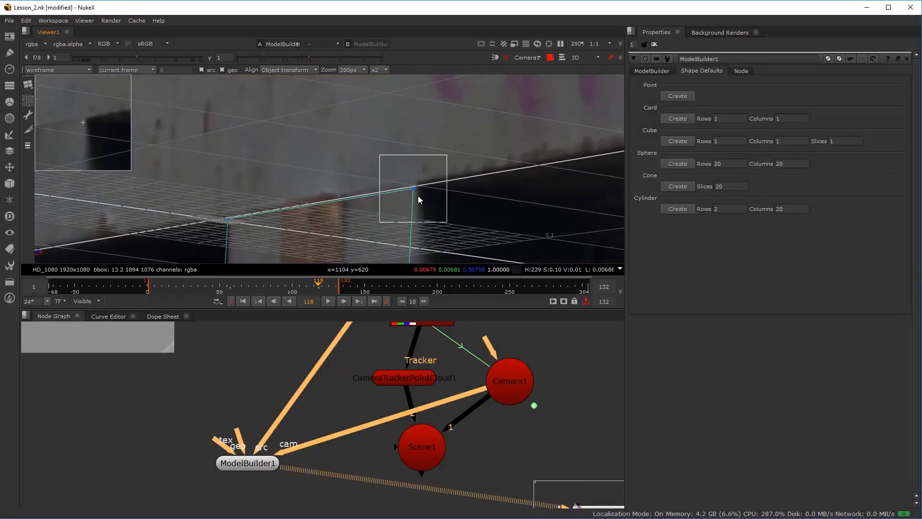
{"action": "left_click_drag", "start_coordinate": [415, 193], "coordinate": [353, 95]}
{"action": "scroll", "coordinate": [396, 181], "scroll_direction": "down", "scroll_amount": 6}
{"action": "scroll", "coordinate": [329, 178], "scroll_direction": "down", "scroll_amount": 3}
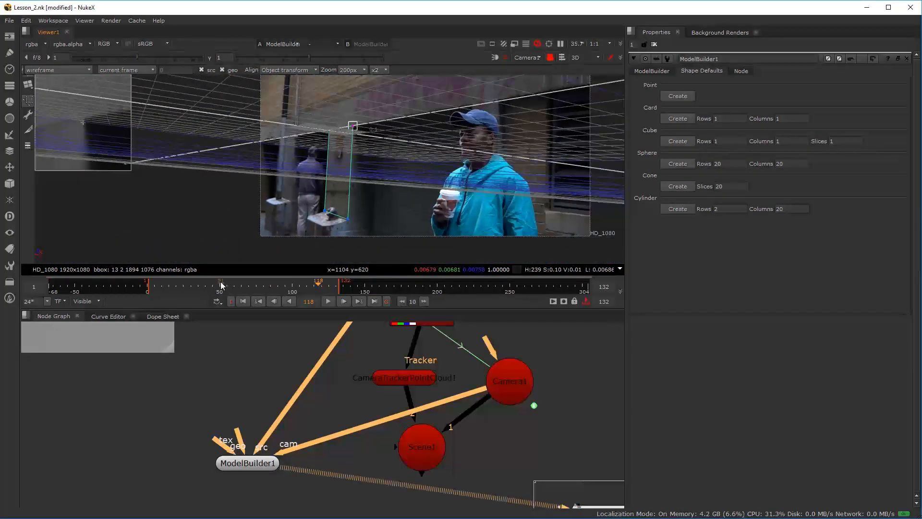
- Play the shot from frame 31 with the viewer resolution reduced to 1:2 to check that the card sticks
{"action": "left_click", "coordinate": [213, 285]}
{"action": "left_click_drag", "start_coordinate": [212, 285], "coordinate": [192, 284]}
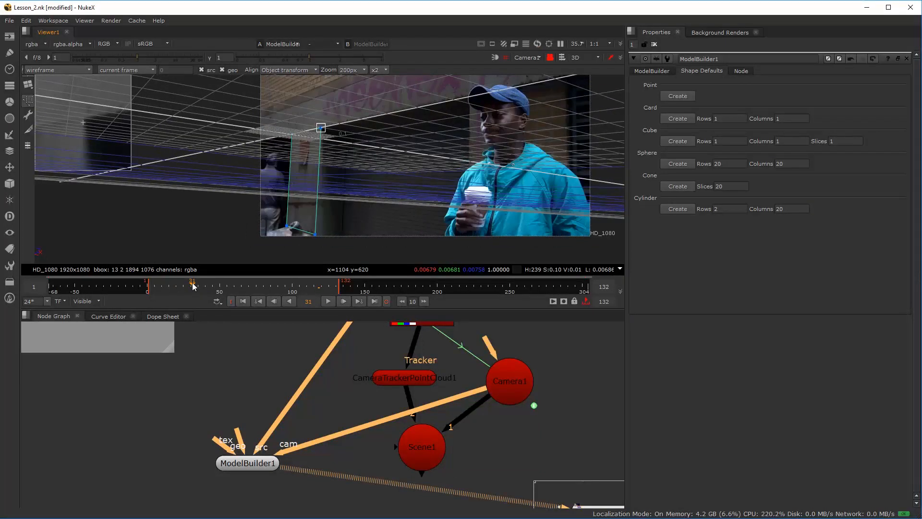
{"action": "left_click", "coordinate": [328, 301]}
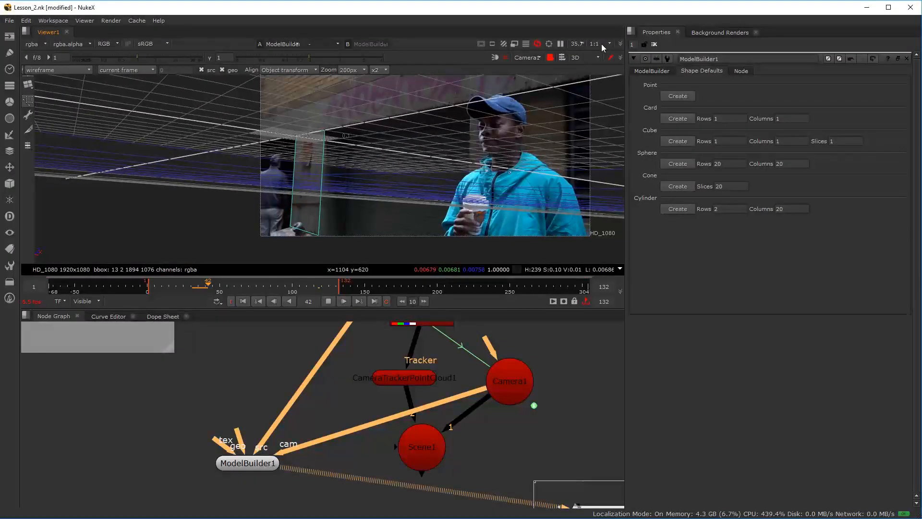
{"action": "left_click", "coordinate": [609, 43]}
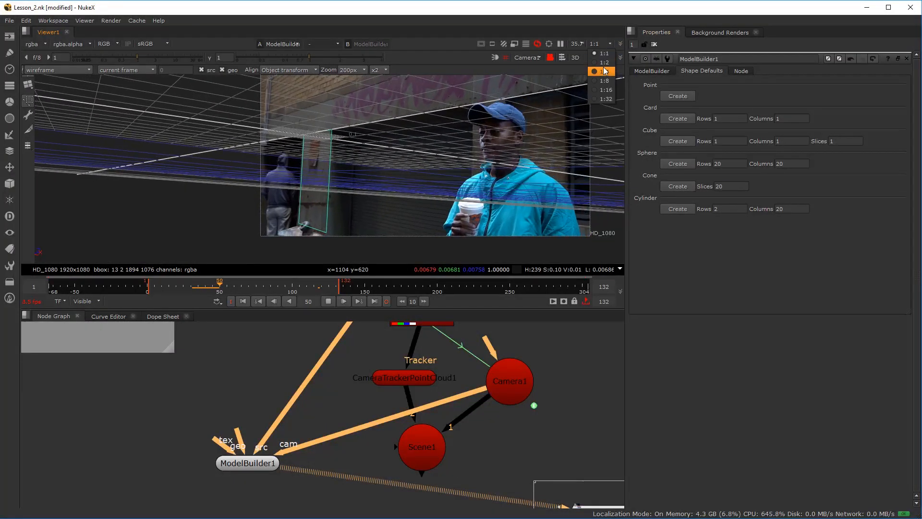
{"action": "left_click", "coordinate": [604, 62]}
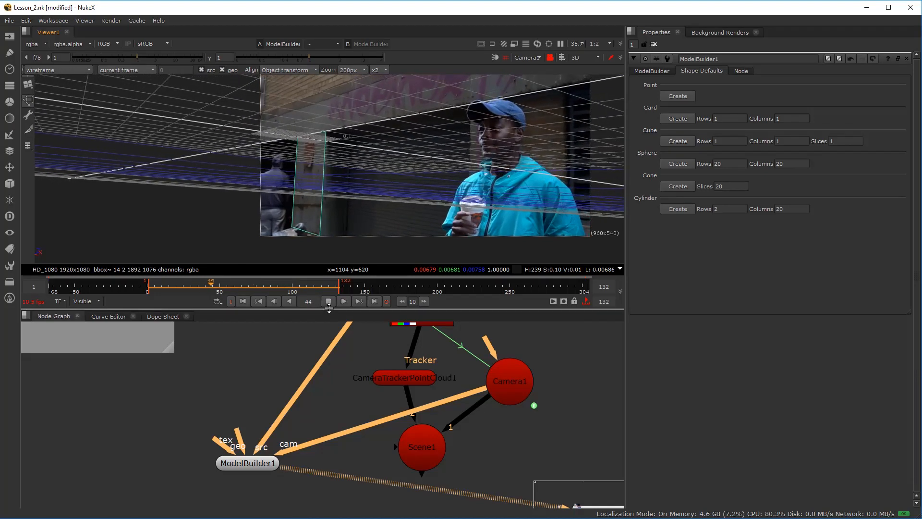
{"action": "left_click", "coordinate": [328, 301]}
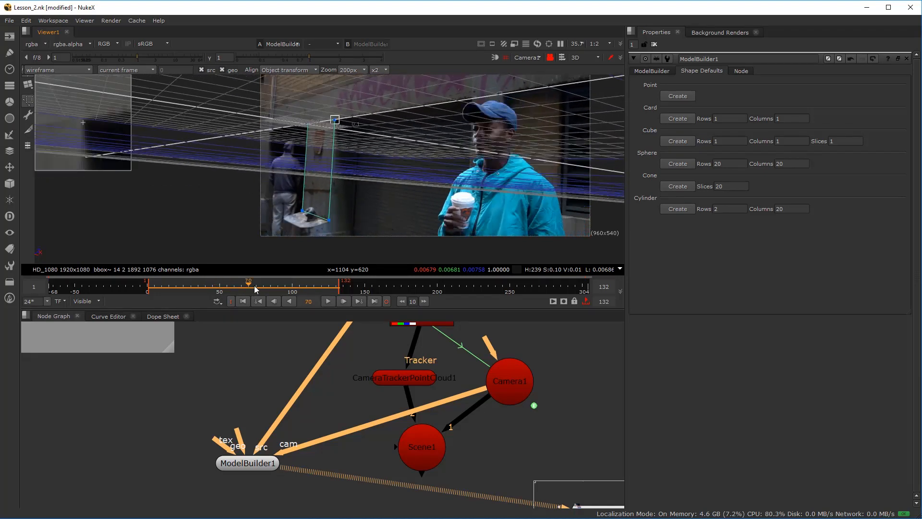
- Switch the viewer to the front view and examine the card's tilt against the grid axis
{"action": "left_click", "coordinate": [345, 174]}
{"action": "key", "text": "c"}
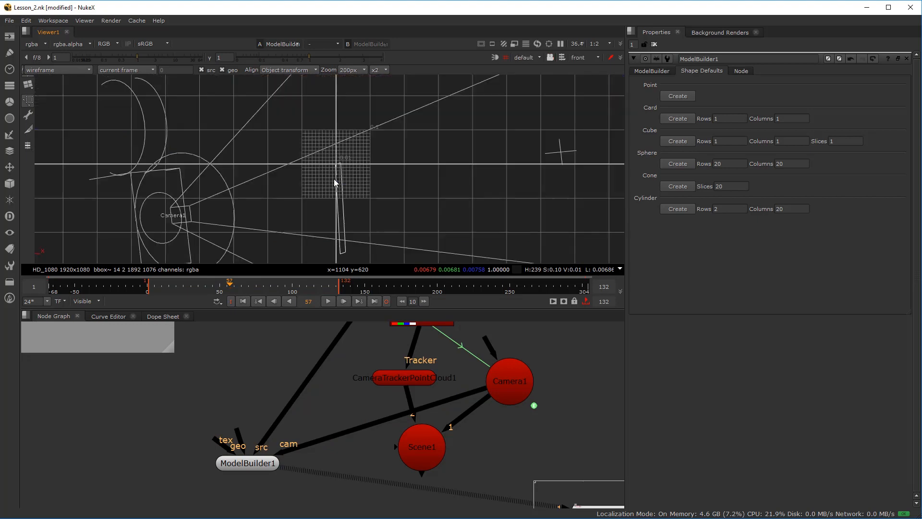
{"action": "left_click_drag", "start_coordinate": [329, 201], "coordinate": [350, 119]}
{"action": "scroll", "coordinate": [344, 134], "scroll_direction": "up", "scroll_amount": 3}
{"action": "scroll", "coordinate": [343, 116], "scroll_direction": "down", "scroll_amount": 2}
{"action": "left_click_drag", "start_coordinate": [349, 151], "coordinate": [359, 180]}
{"action": "scroll", "coordinate": [356, 165], "scroll_direction": "up", "scroll_amount": 2}
{"action": "scroll", "coordinate": [359, 187], "scroll_direction": "down", "scroll_amount": 2}
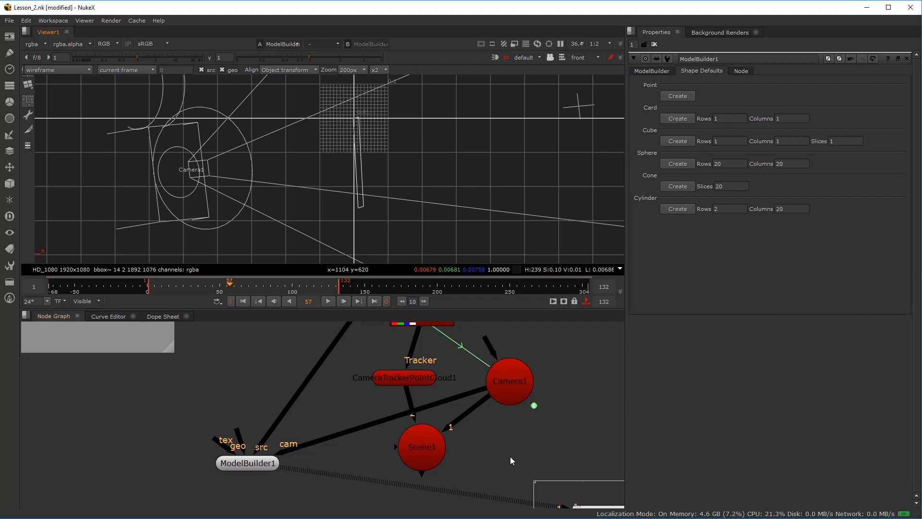
- Connect ModelBuilder1 to Scene1 as an additional input and display Scene1 in the viewer
{"action": "left_click", "coordinate": [403, 446]}
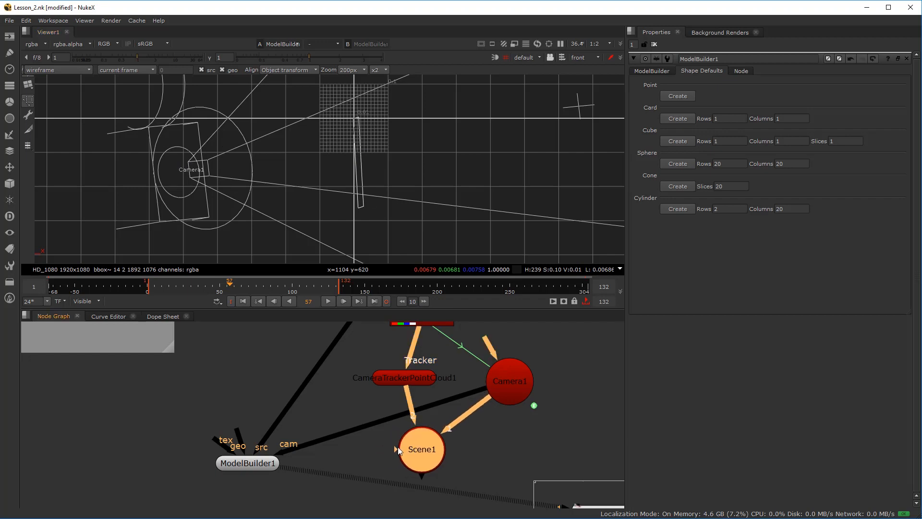
{"action": "left_click_drag", "start_coordinate": [330, 465], "coordinate": [265, 470]}
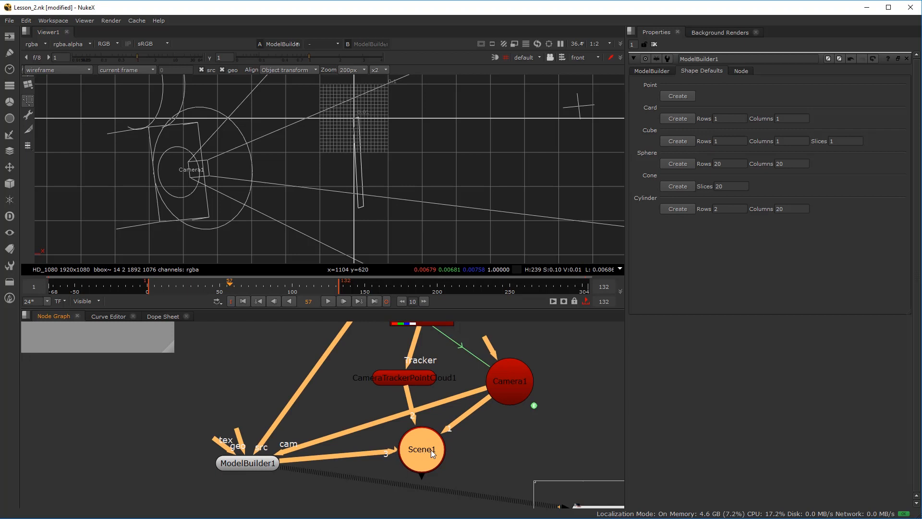
{"action": "key", "text": "1"}
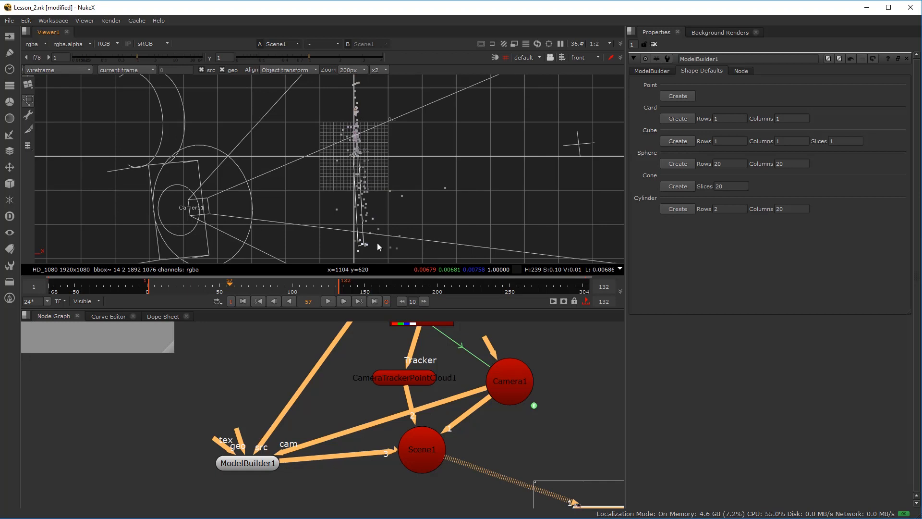
- Open the CameraTracker1 scene settings and set the scene transform's Z rotation to -10
{"action": "scroll", "coordinate": [408, 400], "scroll_direction": "down", "scroll_amount": 3}
{"action": "left_click_drag", "start_coordinate": [396, 356], "coordinate": [316, 410]}
{"action": "scroll", "coordinate": [333, 375], "scroll_direction": "up", "scroll_amount": 4}
{"action": "double_click", "coordinate": [347, 418]}
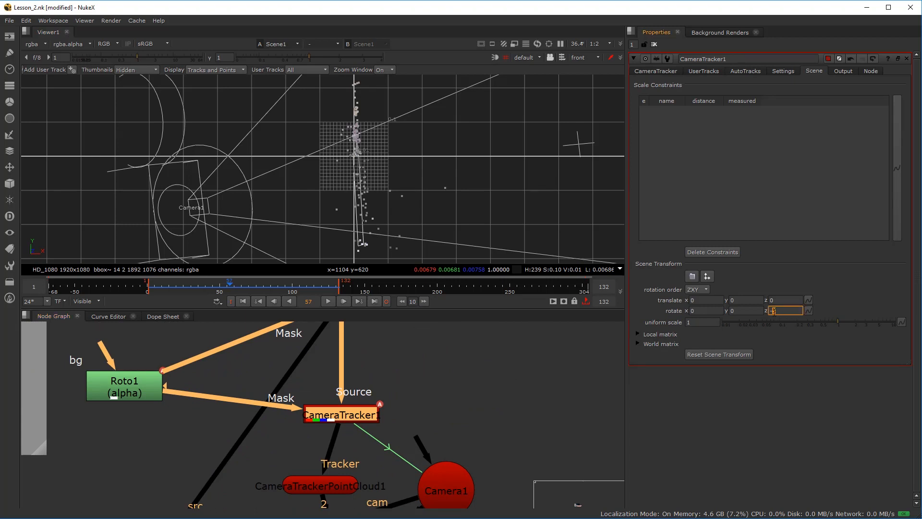
{"action": "key", "text": "Down"}
{"action": "key", "text": "Down"}
{"action": "key", "text": "Down"}
{"action": "key", "text": "Down"}
{"action": "key", "text": "Down"}
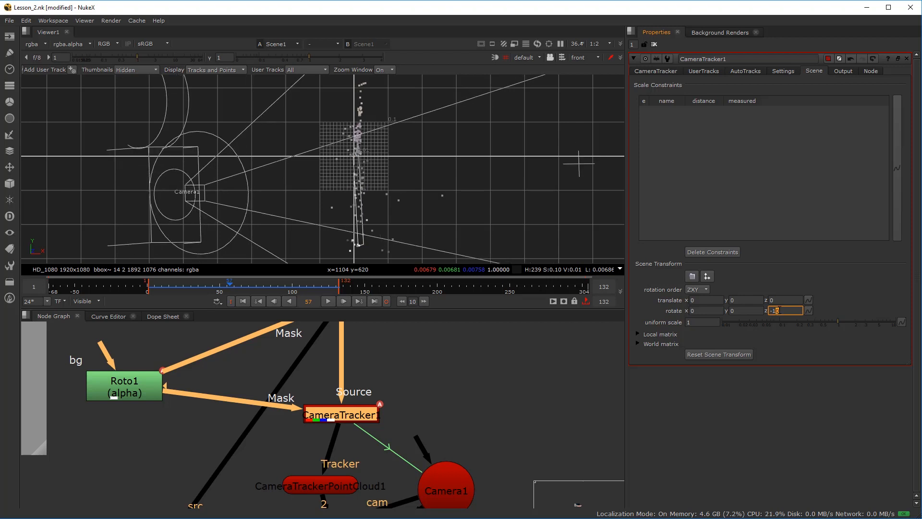
- Set the CameraTracker1 scene transform's Z rotation to -9, comparing the point cloud's tilt with the vertical grid axis
{"action": "key", "text": "Up"}
{"action": "key", "text": "Down"}
{"action": "key", "text": "Down"}
{"action": "key", "text": "Up"}
{"action": "key", "text": "Down"}
{"action": "key", "text": "Up"}
{"action": "scroll", "coordinate": [356, 177], "scroll_direction": "up", "scroll_amount": 4}
{"action": "scroll", "coordinate": [359, 172], "scroll_direction": "down", "scroll_amount": 2}
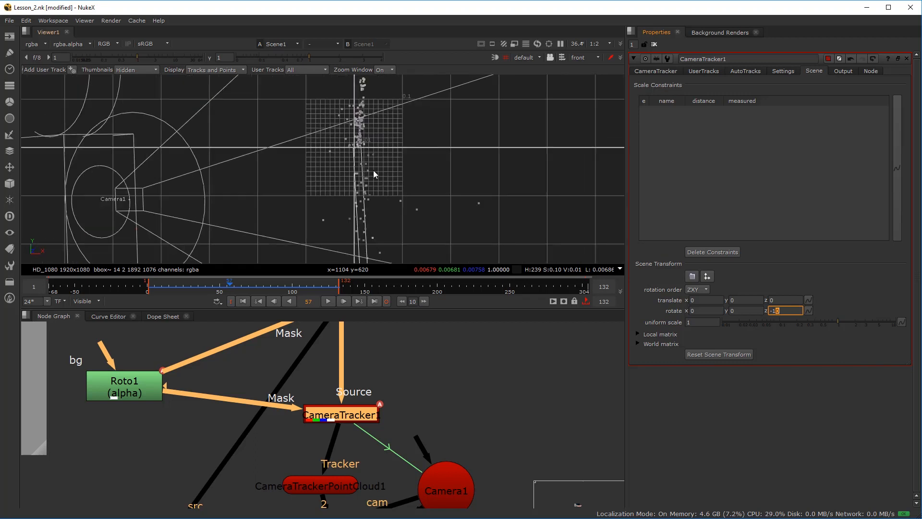
{"action": "scroll", "coordinate": [419, 218], "scroll_direction": "down", "scroll_amount": 3}
{"action": "left_click_drag", "start_coordinate": [405, 209], "coordinate": [406, 188]}
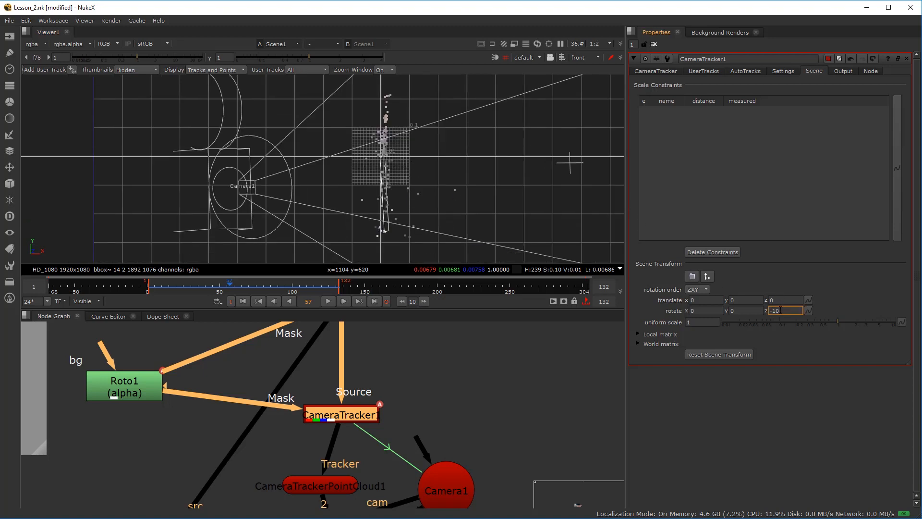
{"action": "key", "text": "Down"}
{"action": "key", "text": "Up"}
{"action": "key", "text": "Up"}
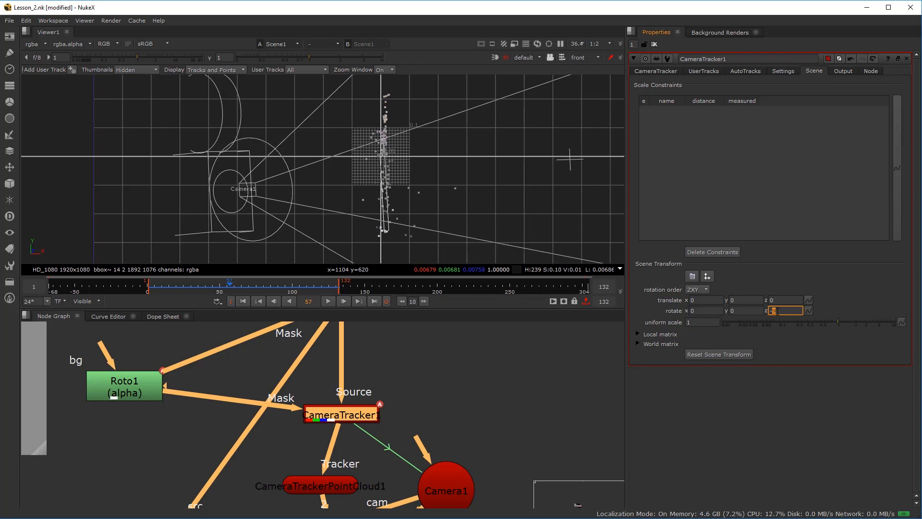
{"action": "left_click", "coordinate": [752, 310]}
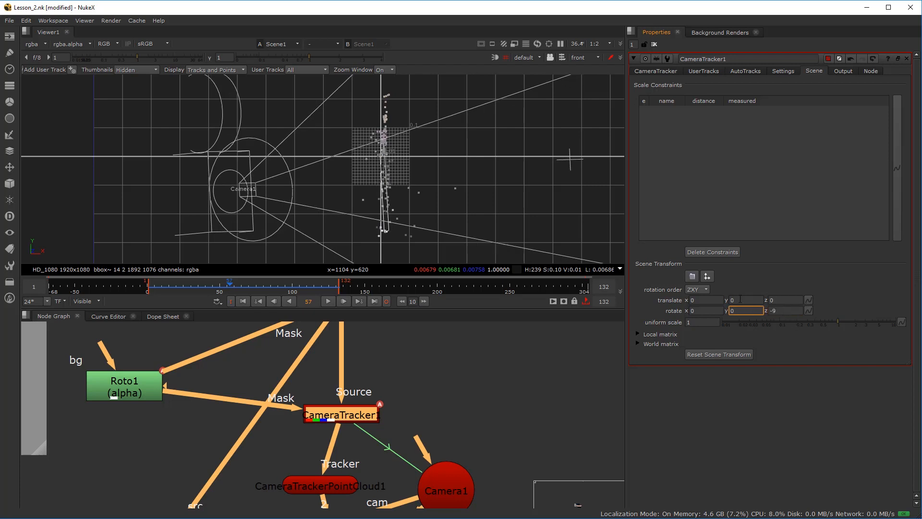
- Display ModelBuilder1 in the viewer and look through Camera1 with the 3D view locked to it
{"action": "left_click", "coordinate": [383, 354]}
{"action": "scroll", "coordinate": [309, 405], "scroll_direction": "down", "scroll_amount": 3}
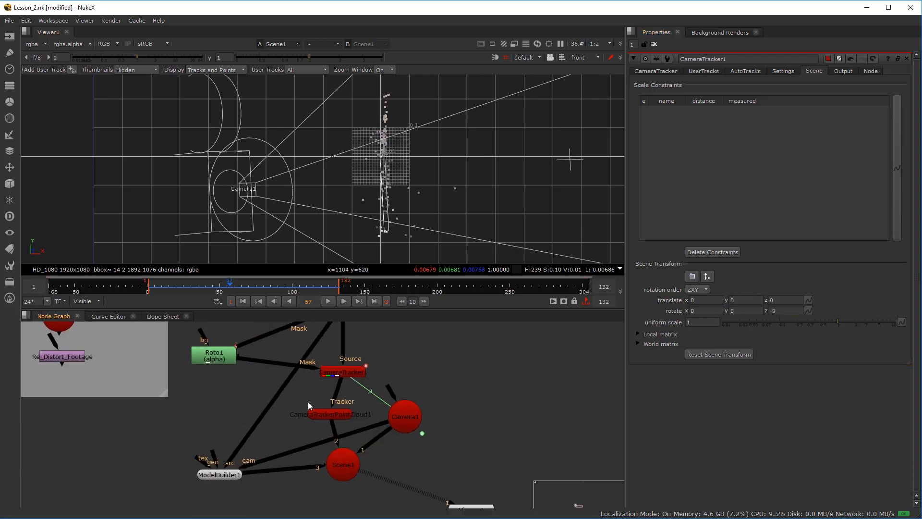
{"action": "left_click", "coordinate": [211, 473]}
{"action": "key", "text": "1"}
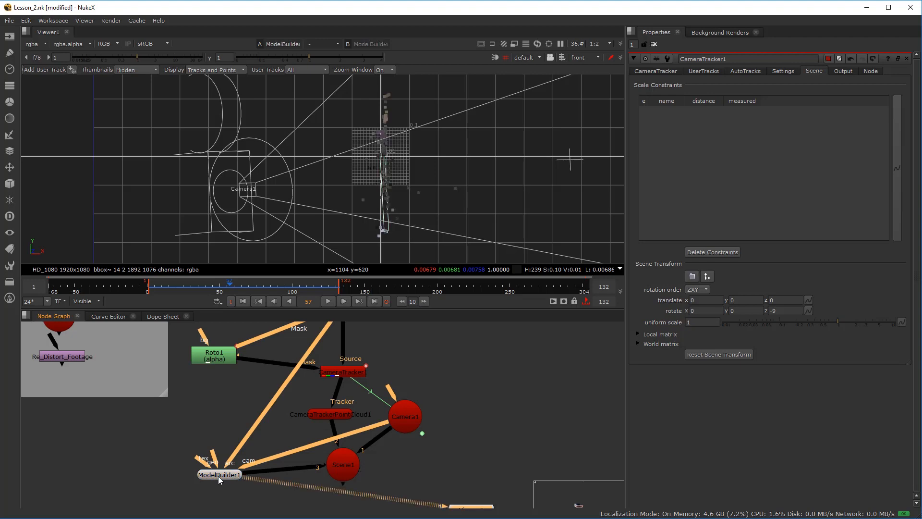
{"action": "left_click", "coordinate": [534, 56]}
{"action": "left_click", "coordinate": [538, 74]}
{"action": "left_click", "coordinate": [551, 58]}
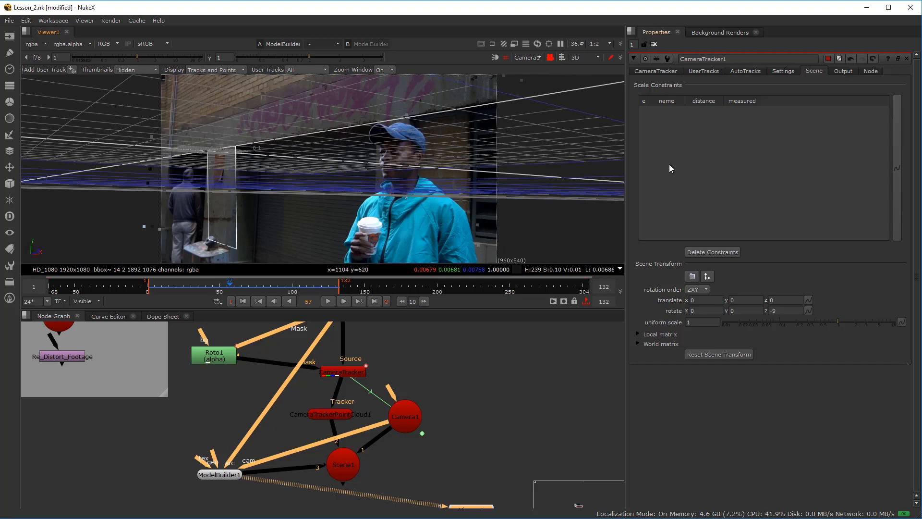
- Open the ModelBuilder1 settings and delete the existing Card1 from its scene list
{"action": "double_click", "coordinate": [236, 475]}
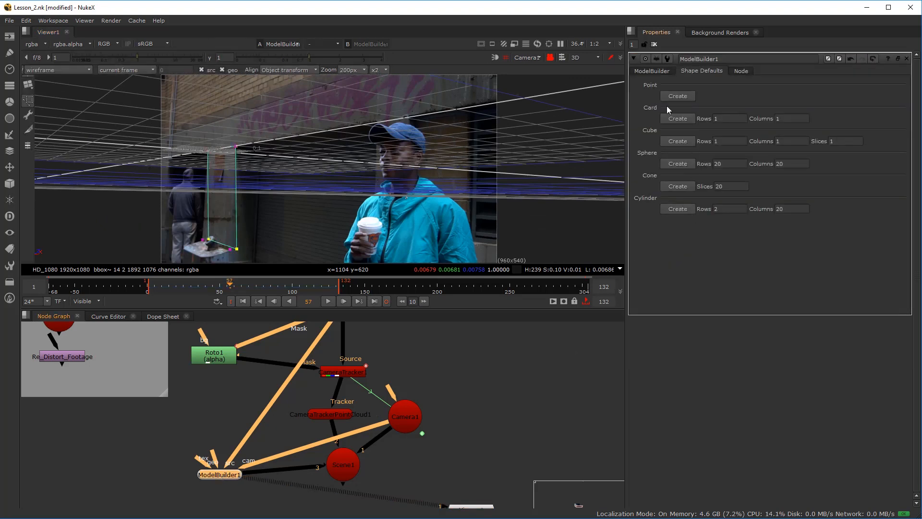
{"action": "left_click", "coordinate": [655, 71]}
{"action": "left_click", "coordinate": [692, 143]}
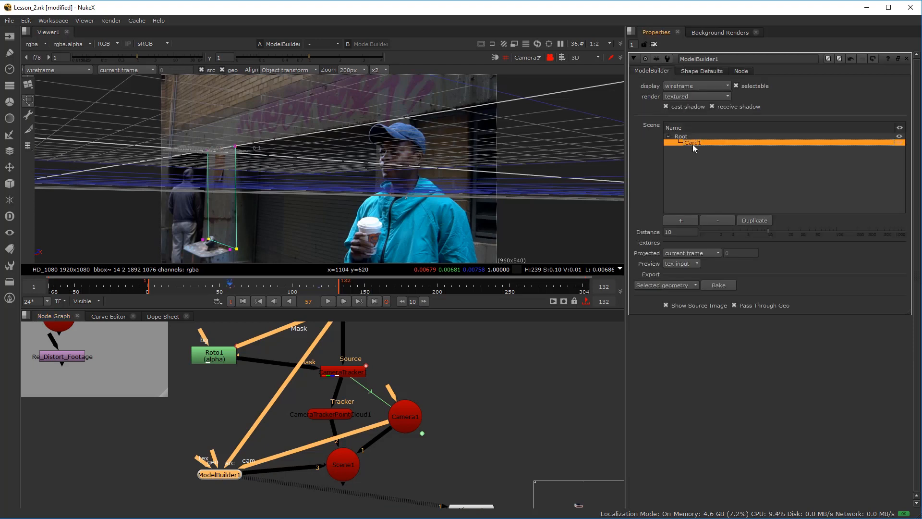
{"action": "left_click", "coordinate": [721, 220]}
- Add a new card at frame 57 and move its corners onto the background pillar's upper and lower ends
{"action": "left_click", "coordinate": [30, 86]}
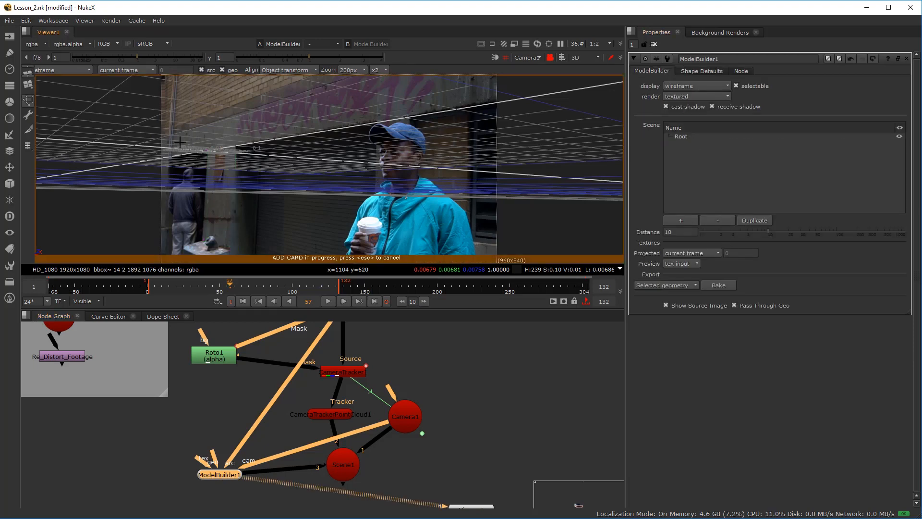
{"action": "left_click", "coordinate": [223, 187]}
{"action": "scroll", "coordinate": [339, 187], "scroll_direction": "up", "scroll_amount": 8}
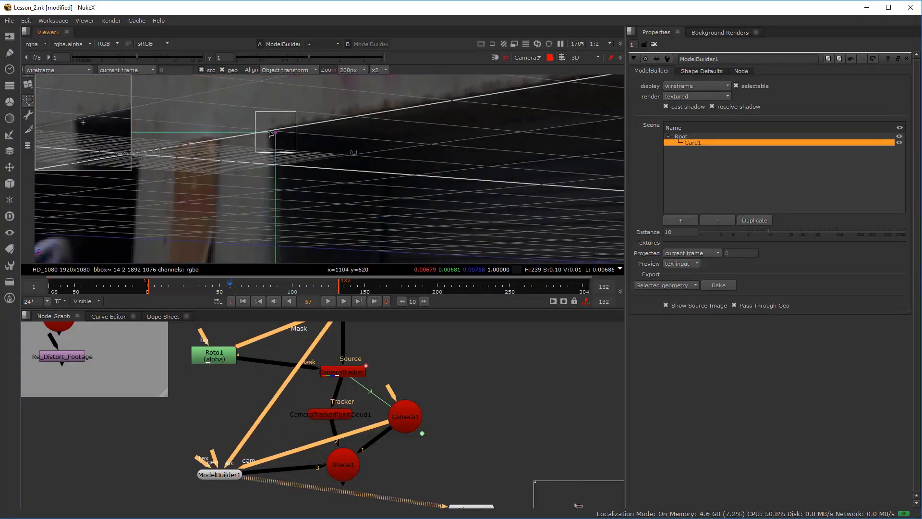
{"action": "scroll", "coordinate": [213, 143], "scroll_direction": "down", "scroll_amount": 4}
{"action": "left_click_drag", "start_coordinate": [177, 136], "coordinate": [304, 104]}
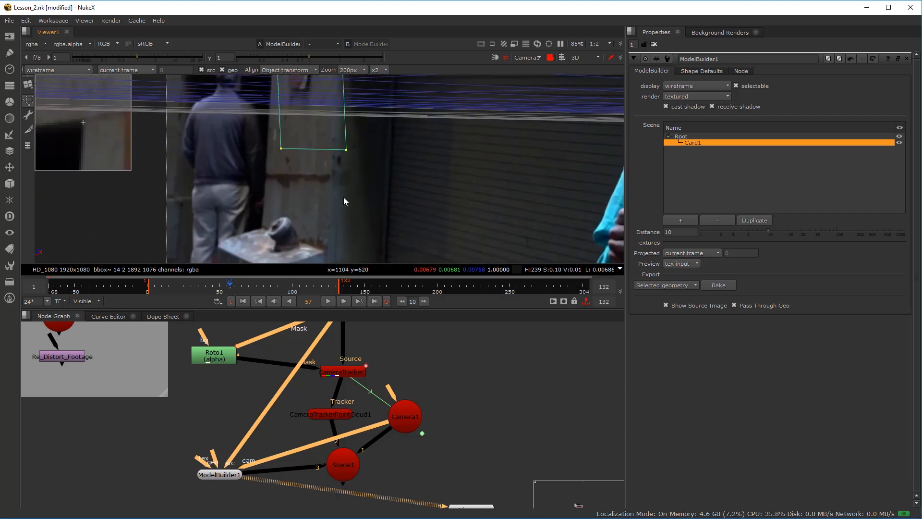
{"action": "left_click_drag", "start_coordinate": [346, 151], "coordinate": [327, 247]}
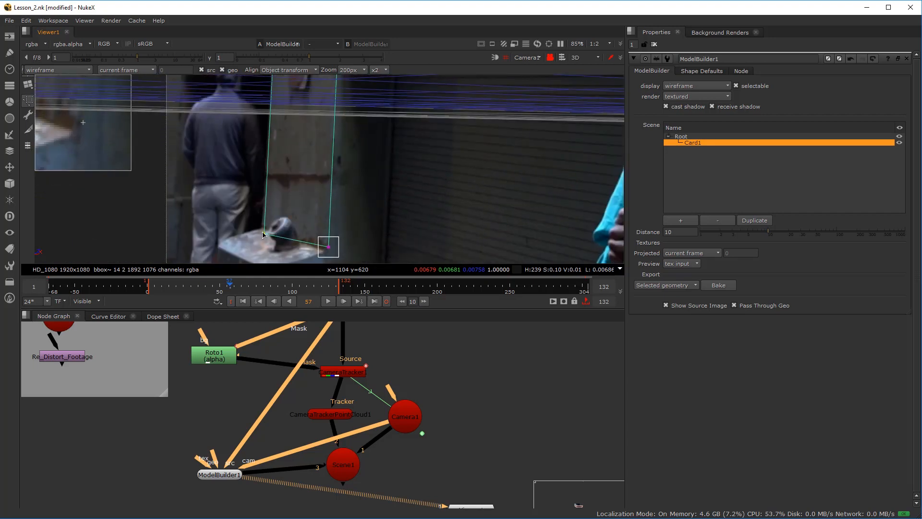
{"action": "left_click_drag", "start_coordinate": [263, 229], "coordinate": [261, 230]}
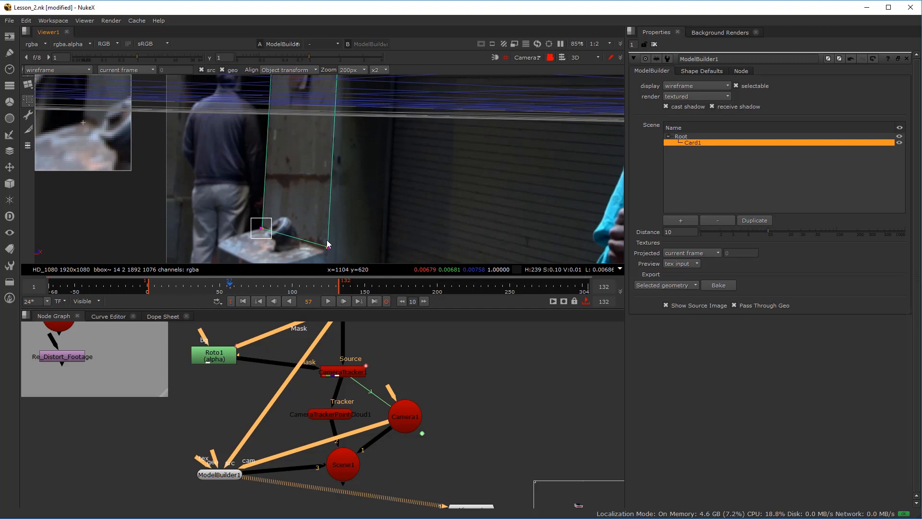
{"action": "left_click_drag", "start_coordinate": [327, 249], "coordinate": [327, 247]}
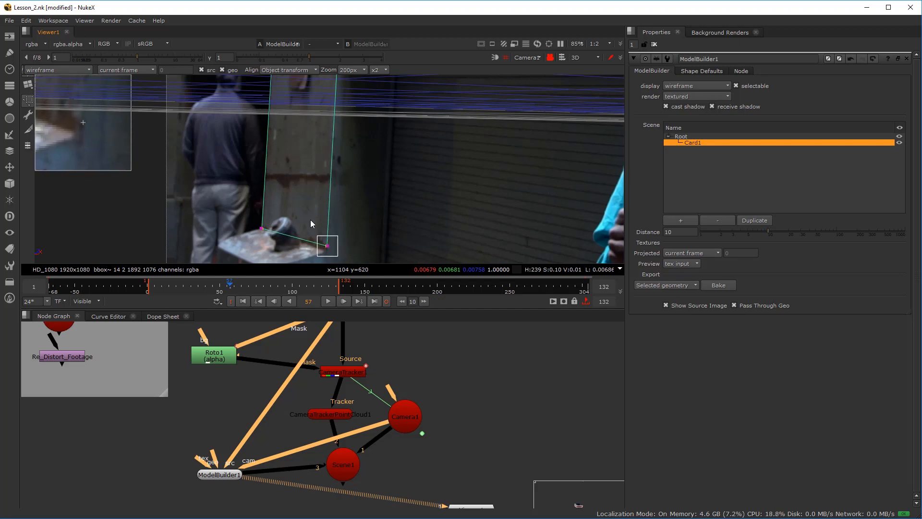
- Refine the card's corners at frame 57 so its upper edge follows the top of the pillar
{"action": "scroll", "coordinate": [264, 226], "scroll_direction": "up", "scroll_amount": 6}
{"action": "left_click_drag", "start_coordinate": [269, 210], "coordinate": [269, 209]}
{"action": "scroll", "coordinate": [343, 144], "scroll_direction": "down", "scroll_amount": 4}
{"action": "left_click_drag", "start_coordinate": [373, 103], "coordinate": [362, 172]}
{"action": "scroll", "coordinate": [366, 163], "scroll_direction": "up", "scroll_amount": 4}
{"action": "scroll", "coordinate": [389, 127], "scroll_direction": "up", "scroll_amount": 2}
{"action": "left_click_drag", "start_coordinate": [404, 113], "coordinate": [393, 104]}
{"action": "scroll", "coordinate": [271, 165], "scroll_direction": "down", "scroll_amount": 1}
{"action": "left_click_drag", "start_coordinate": [146, 177], "coordinate": [282, 149]}
{"action": "scroll", "coordinate": [279, 146], "scroll_direction": "up", "scroll_amount": 3}
{"action": "left_click_drag", "start_coordinate": [176, 148], "coordinate": [194, 145]}
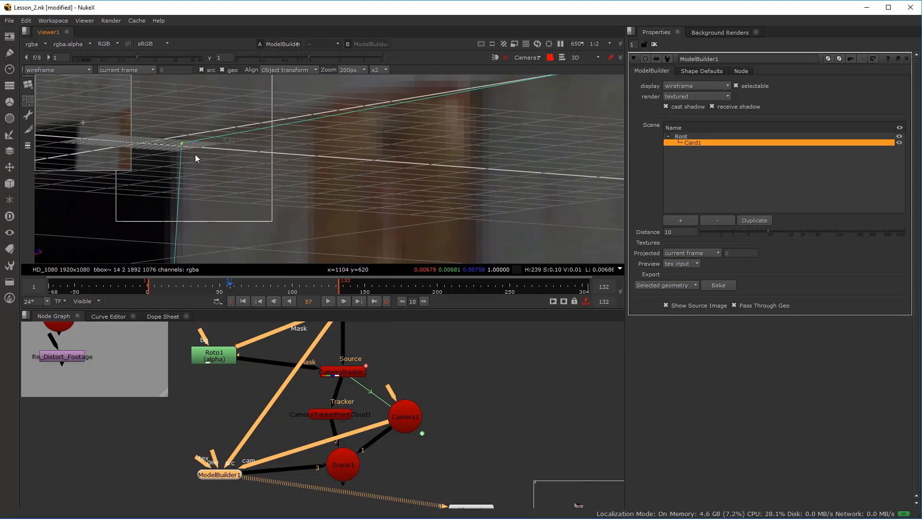
{"action": "scroll", "coordinate": [182, 147], "scroll_direction": "up", "scroll_amount": 7}
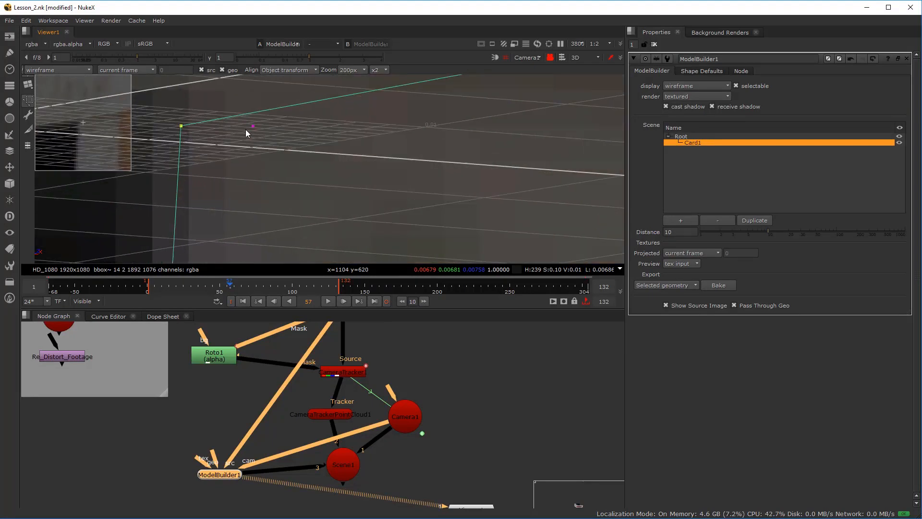
{"action": "scroll", "coordinate": [251, 147], "scroll_direction": "down", "scroll_amount": 6}
{"action": "scroll", "coordinate": [253, 161], "scroll_direction": "down", "scroll_amount": 6}
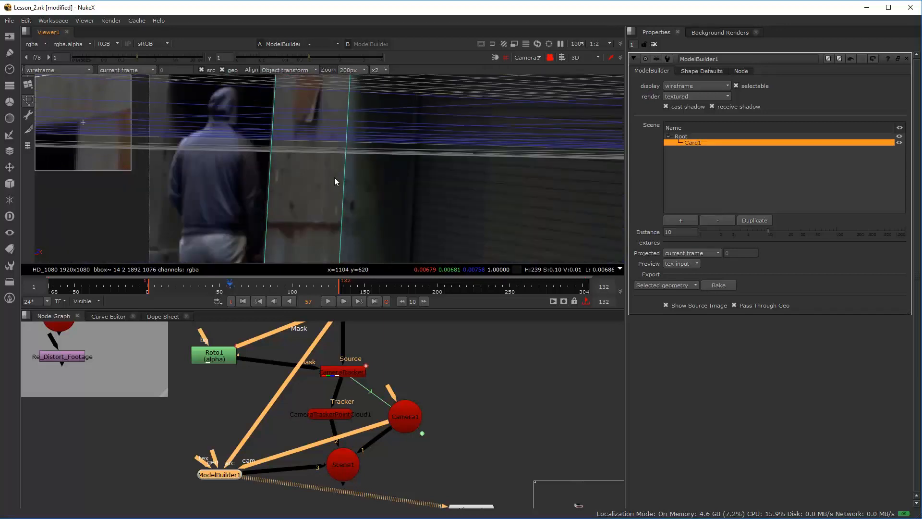
- Fine-tune the card's lower corners and its upper-left corner against the pillar's edges at frame 57
{"action": "scroll", "coordinate": [329, 202], "scroll_direction": "up", "scroll_amount": 2}
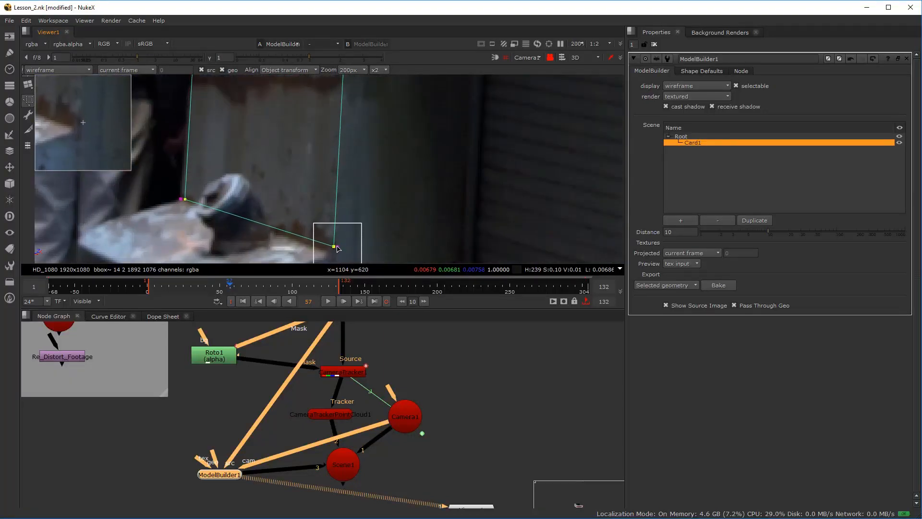
{"action": "scroll", "coordinate": [187, 221], "scroll_direction": "up", "scroll_amount": 1}
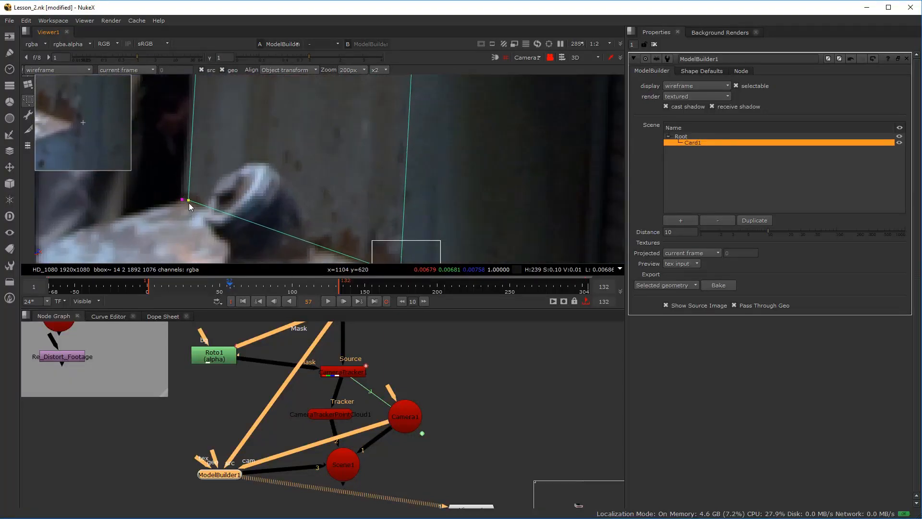
{"action": "scroll", "coordinate": [211, 192], "scroll_direction": "down", "scroll_amount": 2}
{"action": "left_click_drag", "start_coordinate": [221, 86], "coordinate": [230, 216]}
{"action": "scroll", "coordinate": [230, 138], "scroll_direction": "up", "scroll_amount": 2}
{"action": "left_click_drag", "start_coordinate": [238, 156], "coordinate": [241, 154]}
{"action": "scroll", "coordinate": [371, 177], "scroll_direction": "down", "scroll_amount": 3}
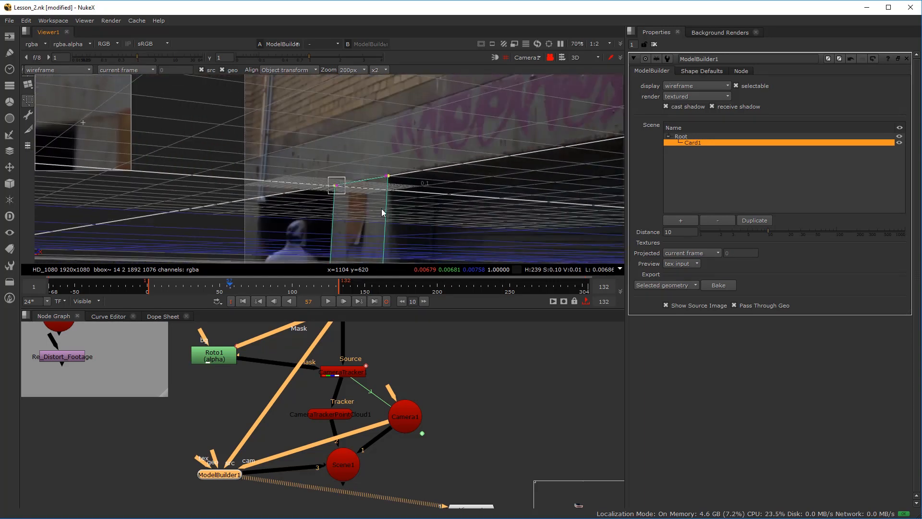
- Go to frame 109 and move the card's upper corners back onto the top of the pillar
{"action": "left_click", "coordinate": [307, 288]}
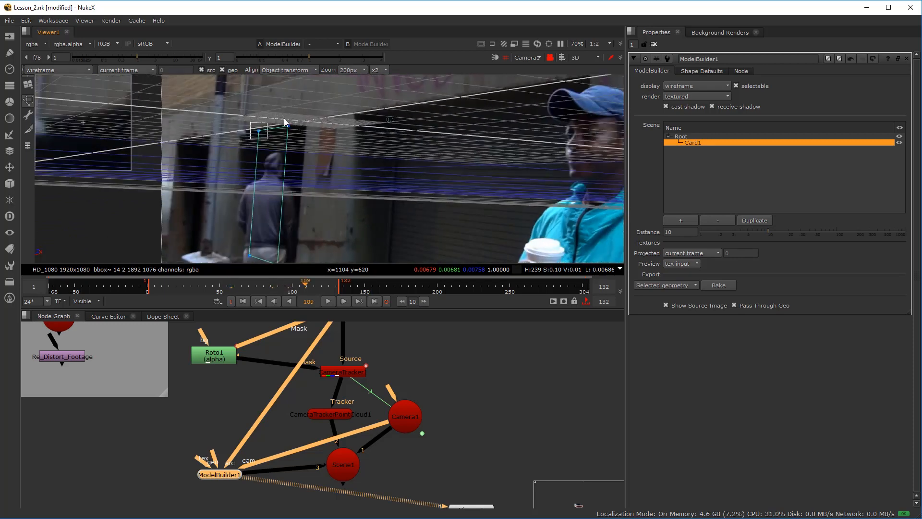
{"action": "left_click_drag", "start_coordinate": [288, 128], "coordinate": [355, 119]}
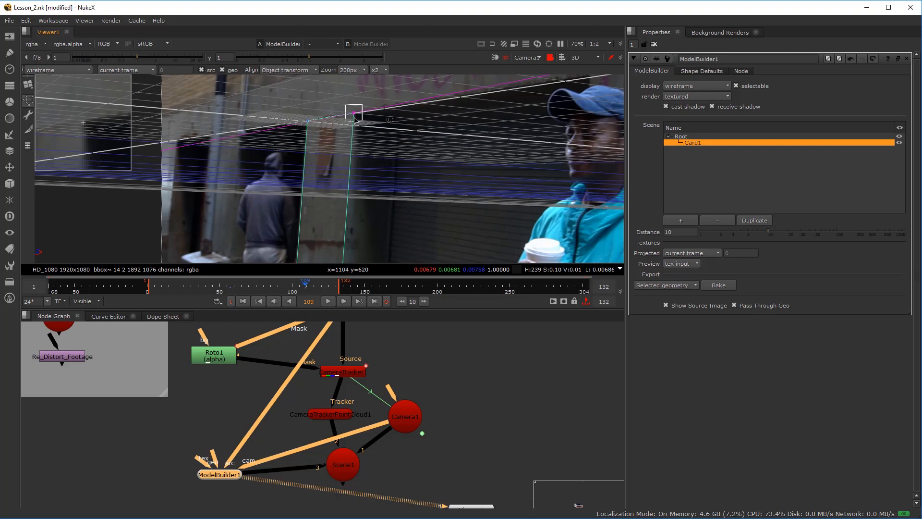
{"action": "scroll", "coordinate": [349, 124], "scroll_direction": "up", "scroll_amount": 10}
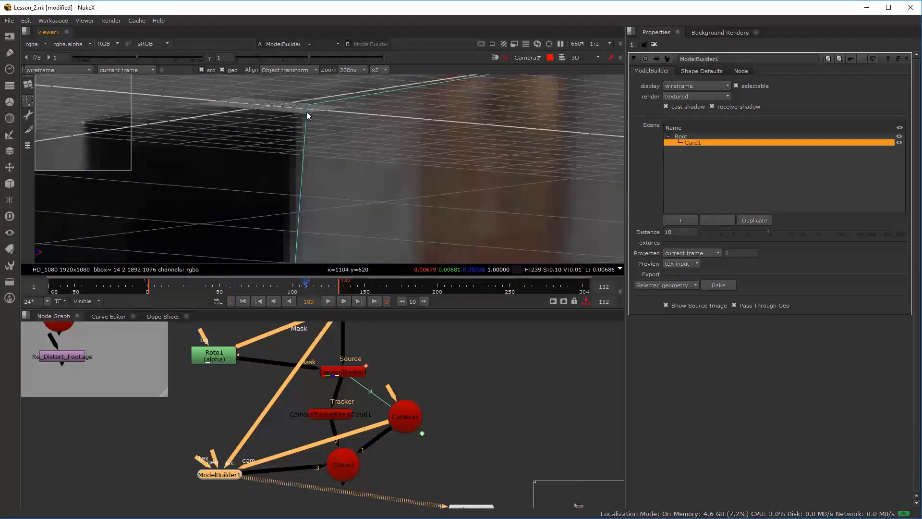
{"action": "scroll", "coordinate": [332, 163], "scroll_direction": "down", "scroll_amount": 8}
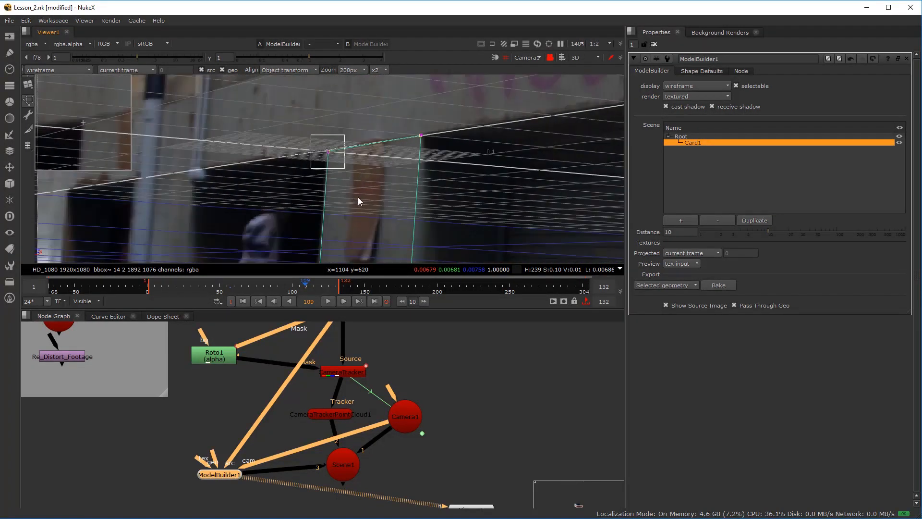
- Align the card's lower corners with the base of the pillar at frame 109
{"action": "left_click_drag", "start_coordinate": [393, 195], "coordinate": [358, 132]}
{"action": "left_click_drag", "start_coordinate": [360, 245], "coordinate": [370, 119]}
{"action": "scroll", "coordinate": [362, 159], "scroll_direction": "up", "scroll_amount": 5}
{"action": "left_click_drag", "start_coordinate": [341, 218], "coordinate": [342, 216]}
{"action": "scroll", "coordinate": [211, 159], "scroll_direction": "down", "scroll_amount": 2}
{"action": "scroll", "coordinate": [205, 176], "scroll_direction": "up", "scroll_amount": 2}
{"action": "left_click_drag", "start_coordinate": [156, 149], "coordinate": [196, 168]}
{"action": "scroll", "coordinate": [262, 186], "scroll_direction": "down", "scroll_amount": 10}
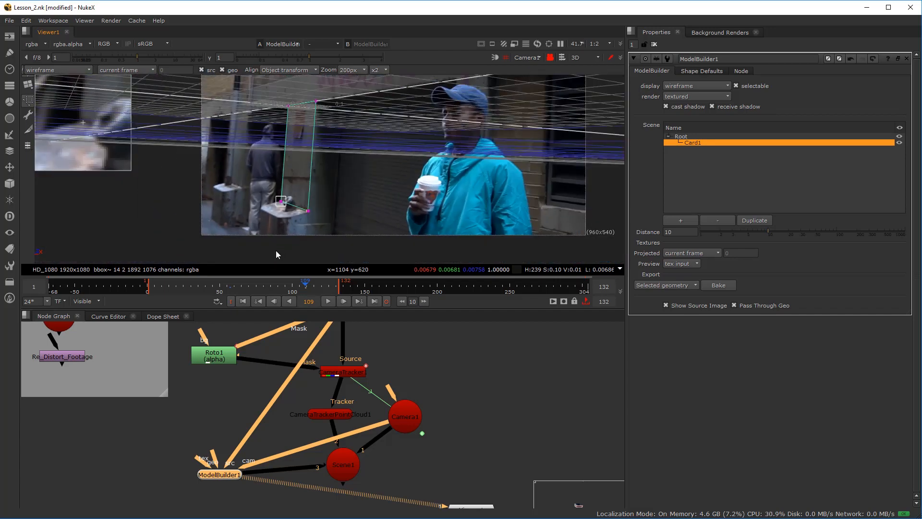
- Scrub through the shot to frame 79 to check that the card follows the pillar, and deselect the card
{"action": "left_click", "coordinate": [214, 290]}
{"action": "left_click_drag", "start_coordinate": [213, 287], "coordinate": [262, 291]}
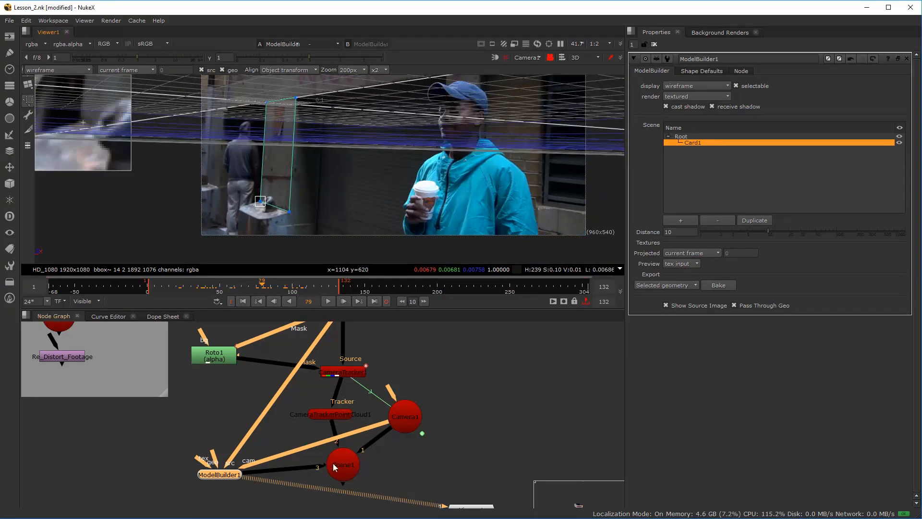
{"action": "left_click", "coordinate": [318, 193]}
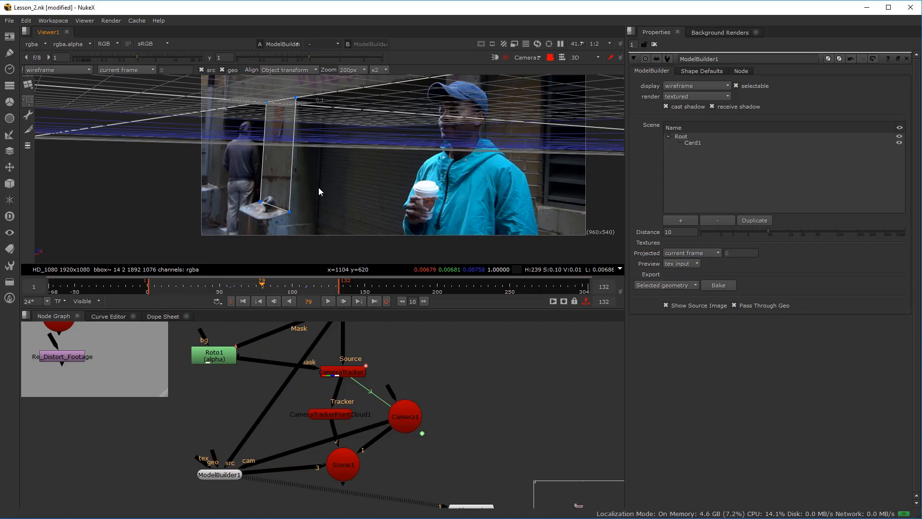
- Switch the viewer to the front view and compare the new card's tilt with the vertical grid axis
{"action": "key", "text": "z"}
{"action": "scroll", "coordinate": [375, 170], "scroll_direction": "up", "scroll_amount": 3}
{"action": "left_click_drag", "start_coordinate": [387, 196], "coordinate": [375, 143]}
{"action": "scroll", "coordinate": [372, 152], "scroll_direction": "down", "scroll_amount": 1}
{"action": "scroll", "coordinate": [366, 164], "scroll_direction": "up", "scroll_amount": 1}
{"action": "key", "text": "x"}
{"action": "key", "text": "z"}
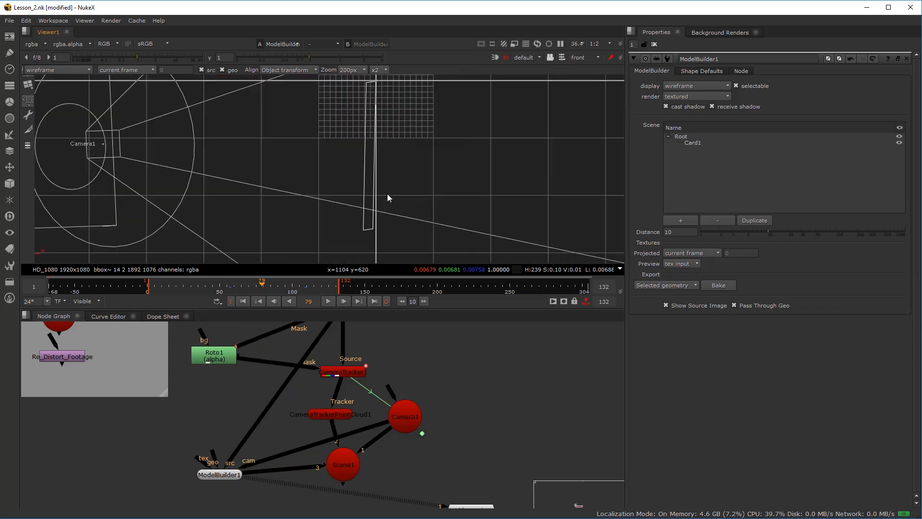
- Switch the viewer to the top view and examine the card's angle against the grid axis
{"action": "key", "text": "c"}
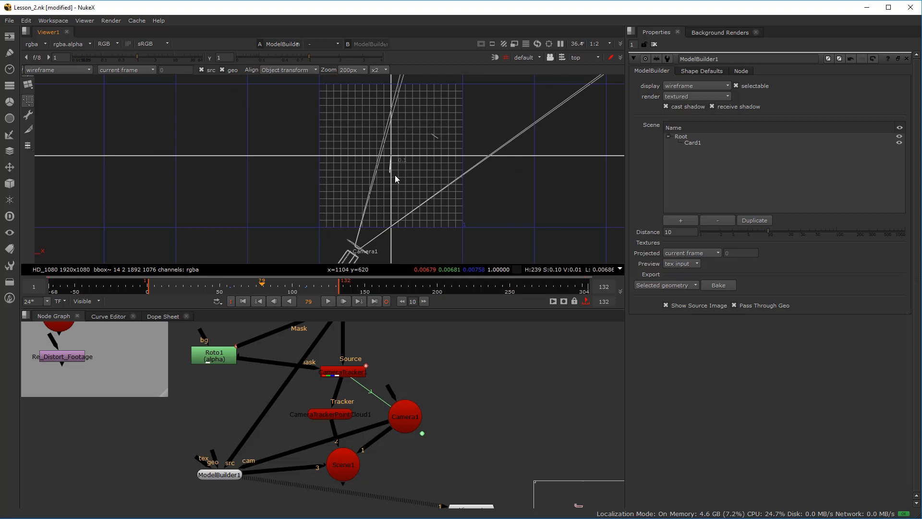
{"action": "left_click_drag", "start_coordinate": [390, 198], "coordinate": [385, 175]}
{"action": "scroll", "coordinate": [387, 128], "scroll_direction": "up", "scroll_amount": 3}
{"action": "scroll", "coordinate": [394, 153], "scroll_direction": "down", "scroll_amount": 3}
{"action": "scroll", "coordinate": [388, 191], "scroll_direction": "down", "scroll_amount": 3}
{"action": "left_click_drag", "start_coordinate": [387, 192], "coordinate": [347, 222]}
{"action": "scroll", "coordinate": [359, 176], "scroll_direction": "up", "scroll_amount": 2}
{"action": "scroll", "coordinate": [344, 193], "scroll_direction": "down", "scroll_amount": 1}
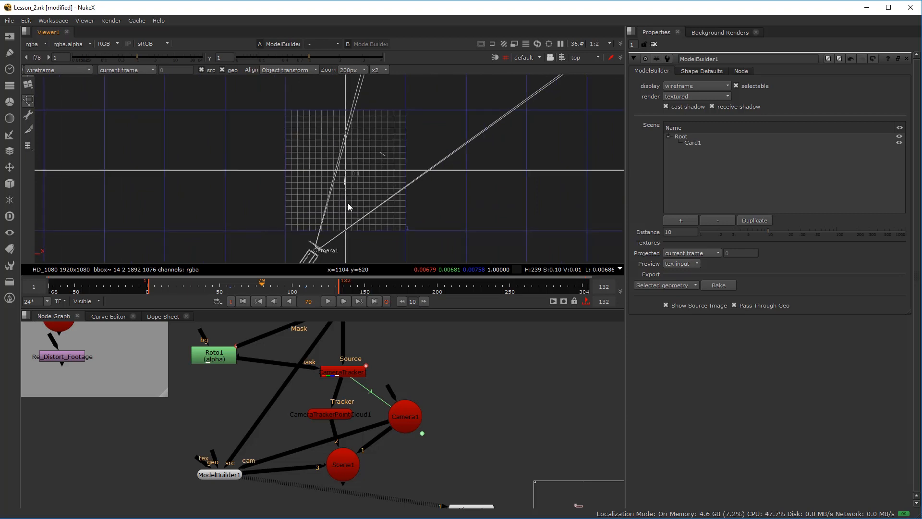
- Reopen the CameraTracker1 scene settings and set the scene transform's Y rotation to 2
{"action": "left_click_drag", "start_coordinate": [357, 372], "coordinate": [329, 410]}
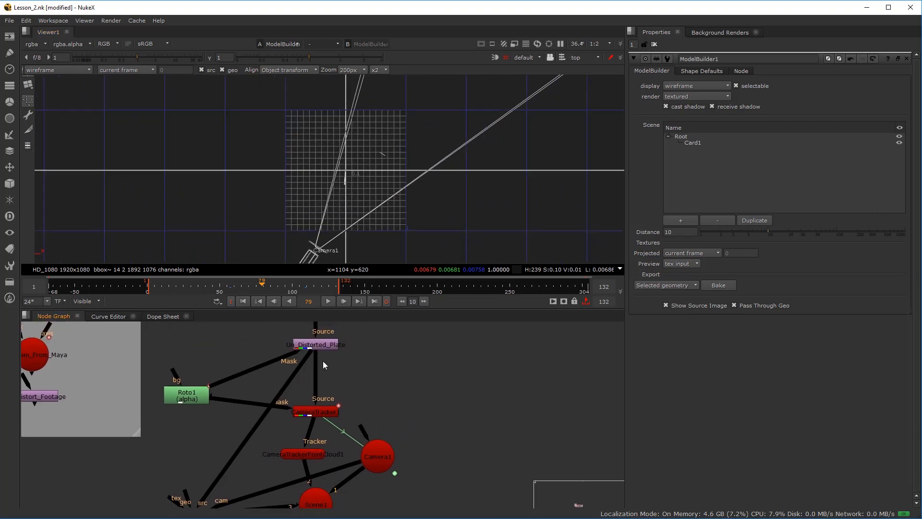
{"action": "left_click_drag", "start_coordinate": [326, 323], "coordinate": [321, 377]}
{"action": "left_click_drag", "start_coordinate": [317, 422], "coordinate": [322, 365]}
{"action": "scroll", "coordinate": [323, 404], "scroll_direction": "up", "scroll_amount": 2}
{"action": "double_click", "coordinate": [319, 407]}
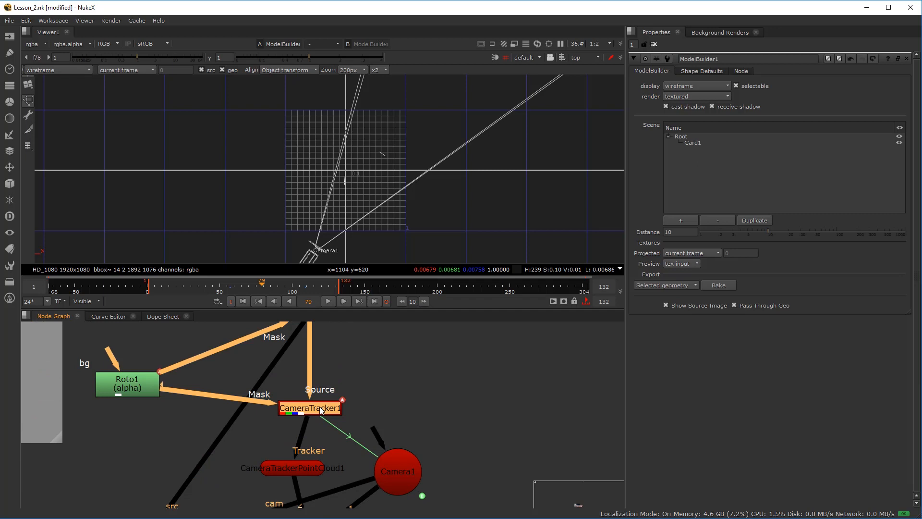
{"action": "scroll", "coordinate": [370, 209], "scroll_direction": "up", "scroll_amount": 1}
{"action": "left_click_drag", "start_coordinate": [370, 220], "coordinate": [386, 171]}
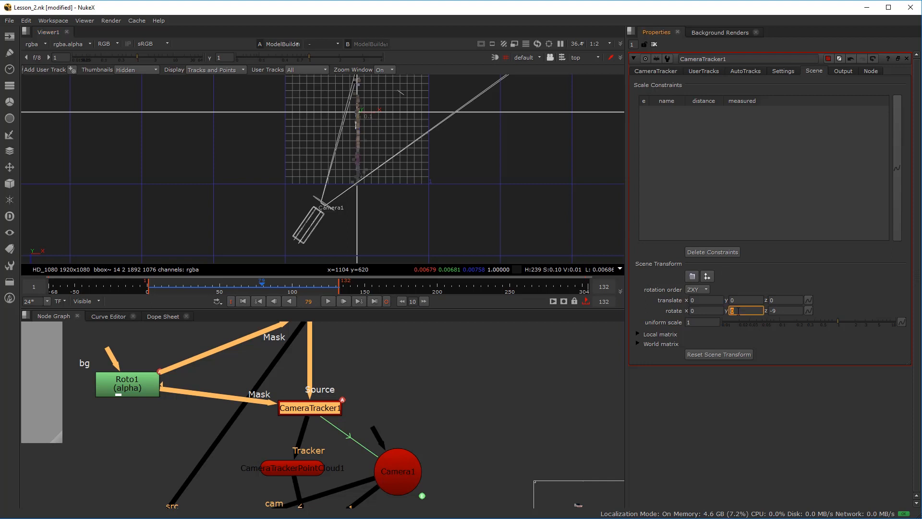
{"action": "key", "text": "Down"}
{"action": "key", "text": "Up"}
{"action": "key", "text": "Up"}
{"action": "key", "text": "Up"}
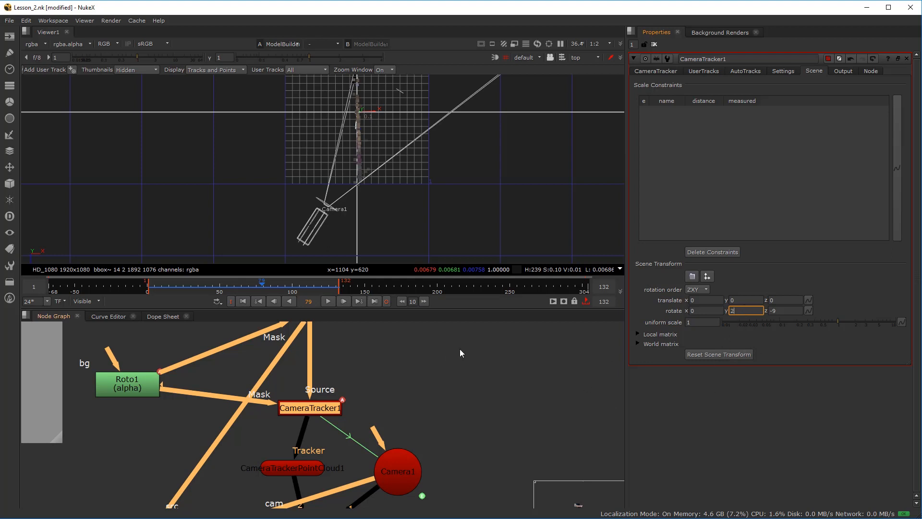
- Reopen the ModelBuilder1 settings, switch the viewer to the default camera and delete Card1 from the ModelBuilder scene
{"action": "left_click", "coordinate": [417, 406]}
{"action": "left_click", "coordinate": [321, 408]}
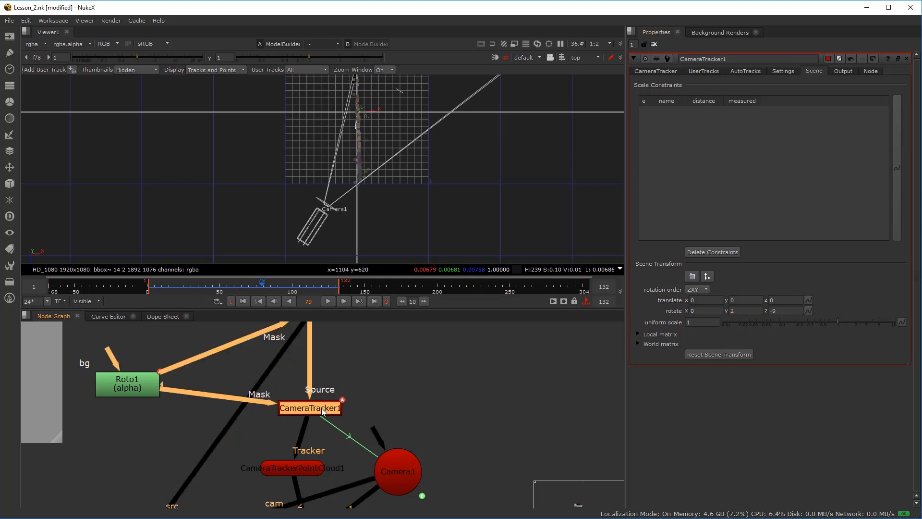
{"action": "scroll", "coordinate": [260, 436], "scroll_direction": "down", "scroll_amount": 3}
{"action": "scroll", "coordinate": [236, 422], "scroll_direction": "up", "scroll_amount": 2}
{"action": "double_click", "coordinate": [181, 457]}
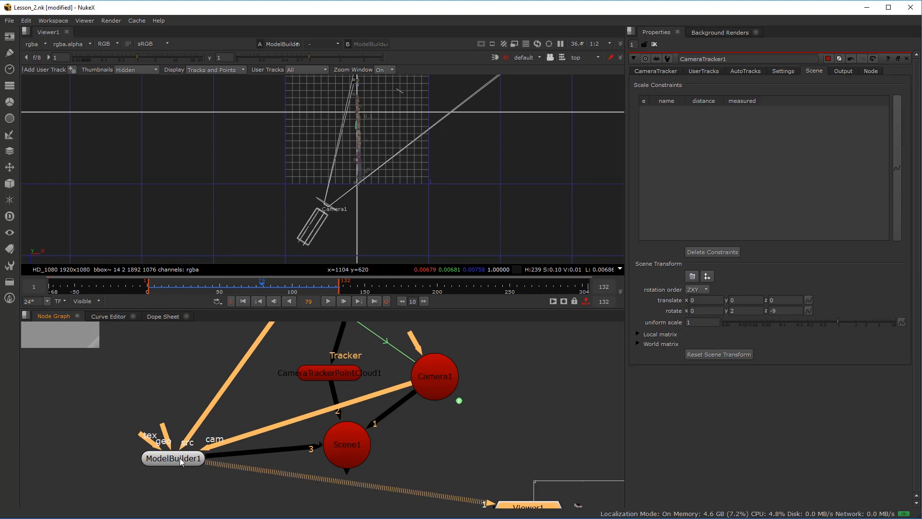
{"action": "left_click", "coordinate": [535, 57]}
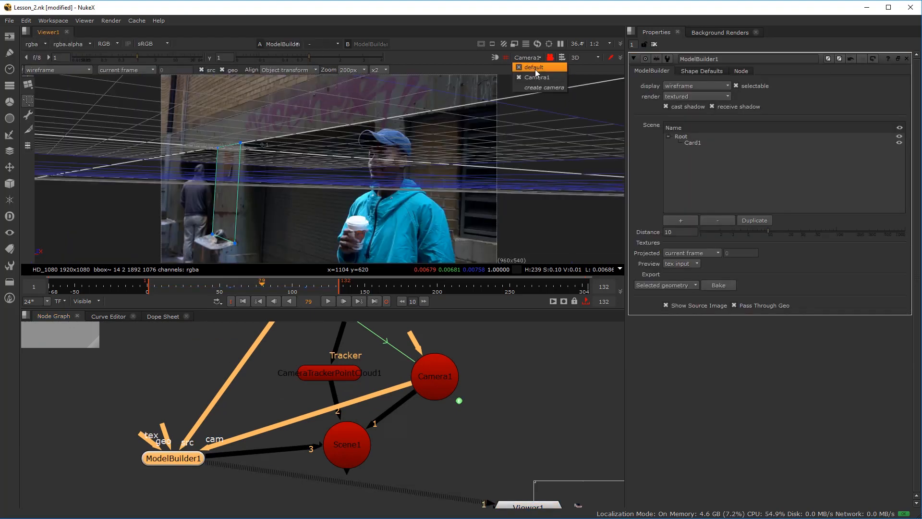
{"action": "left_click", "coordinate": [535, 69]}
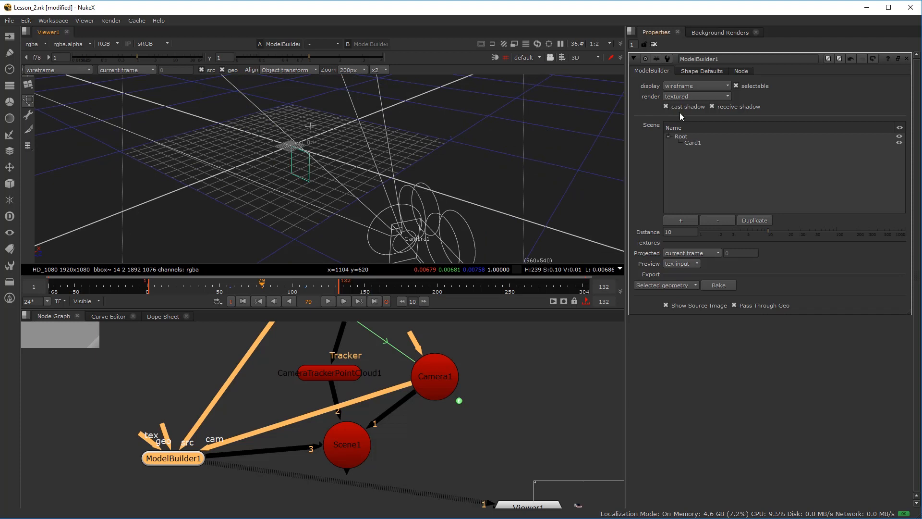
{"action": "left_click", "coordinate": [693, 143]}
{"action": "left_click", "coordinate": [718, 220]}
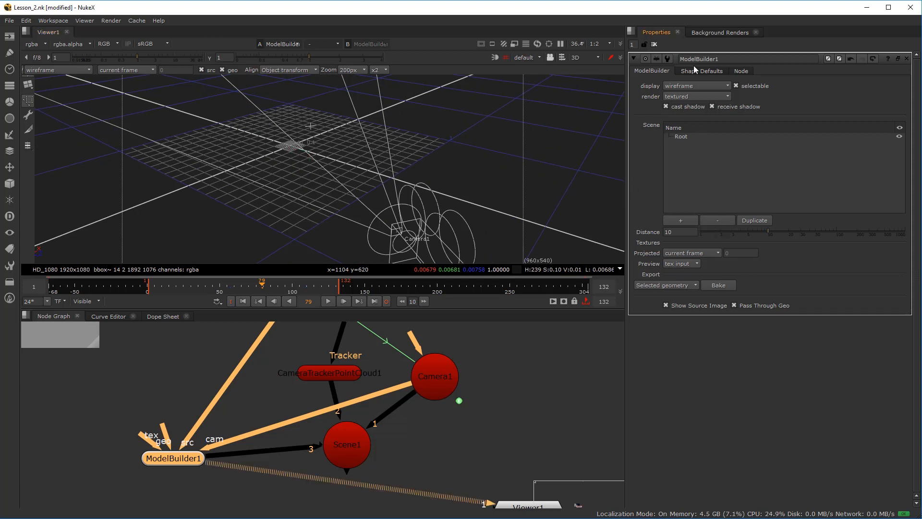
- Look through Camera1 with the 3D view locked to it, and place a new ModelBuilder card over the background pillar at frame 79
{"action": "left_click", "coordinate": [539, 57]}
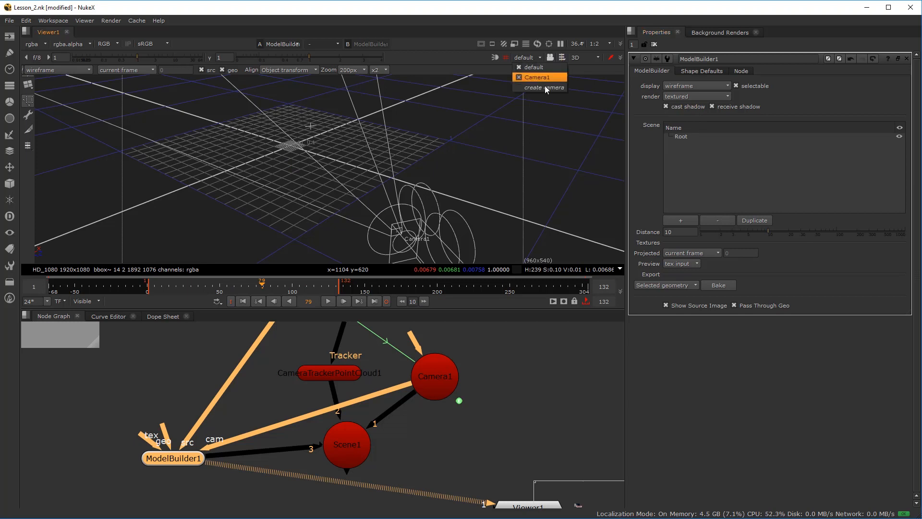
{"action": "left_click", "coordinate": [533, 82]}
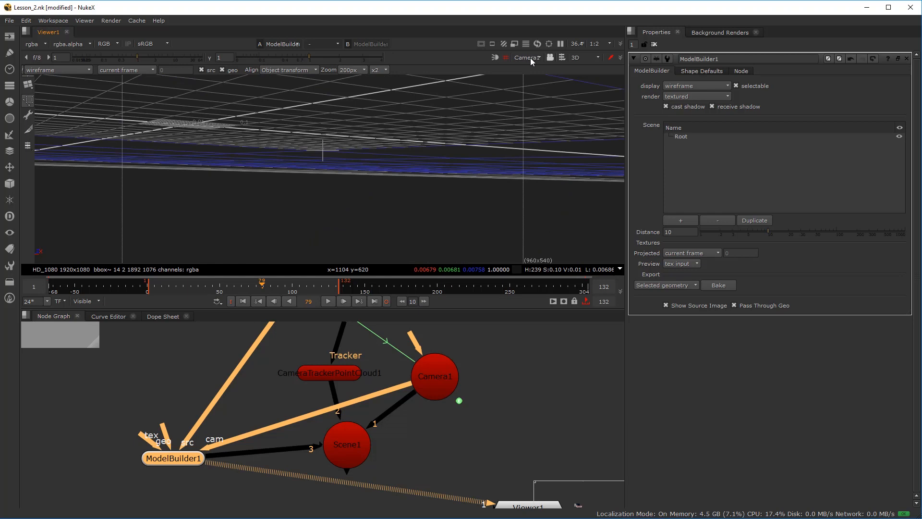
{"action": "left_click", "coordinate": [549, 58]}
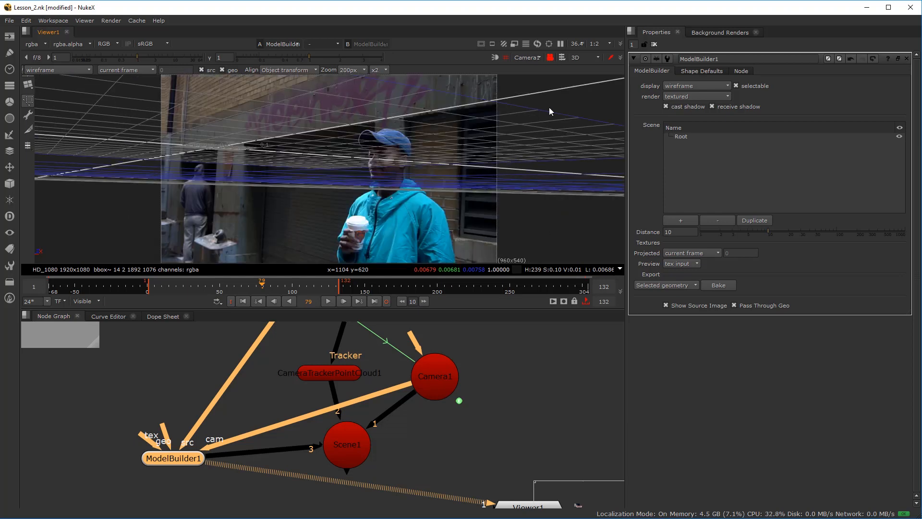
{"action": "left_click", "coordinate": [32, 84]}
{"action": "left_click", "coordinate": [229, 190]}
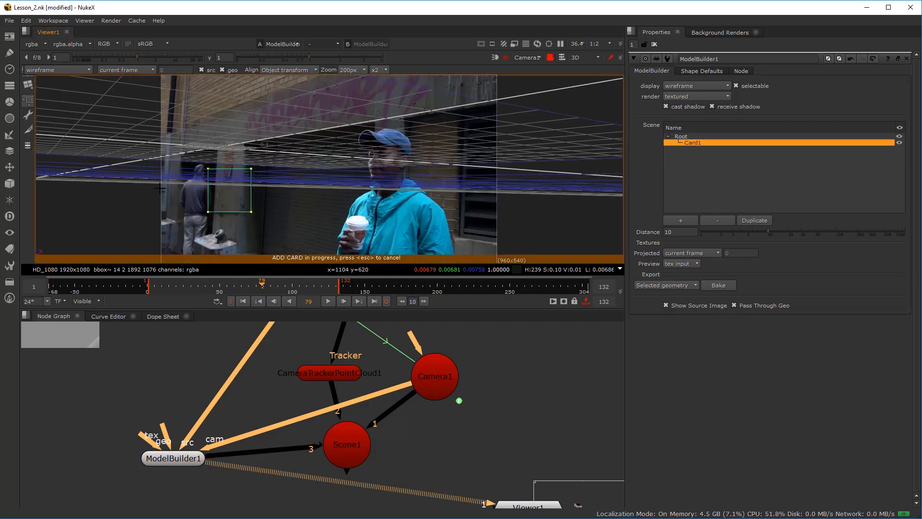
- Move the new card's corners onto the corners of the background pillar at frame 79
{"action": "scroll", "coordinate": [205, 191], "scroll_direction": "up", "scroll_amount": 6}
{"action": "scroll", "coordinate": [293, 135], "scroll_direction": "down", "scroll_amount": 1}
{"action": "left_click_drag", "start_coordinate": [295, 161], "coordinate": [295, 114]}
{"action": "left_click_drag", "start_coordinate": [196, 115], "coordinate": [224, 130]}
{"action": "scroll", "coordinate": [247, 154], "scroll_direction": "down", "scroll_amount": 2}
{"action": "mouse_move", "coordinate": [277, 215]}
{"action": "left_mouse_down"}
{"action": "mouse_move", "coordinate": [287, 73]}
{"action": "mouse_move", "coordinate": [278, 234]}
{"action": "mouse_move", "coordinate": [267, 232]}
{"action": "mouse_move", "coordinate": [268, 206]}
{"action": "left_mouse_up"}
{"action": "scroll", "coordinate": [258, 223], "scroll_direction": "up", "scroll_amount": 3}
{"action": "left_click", "coordinate": [369, 238]}
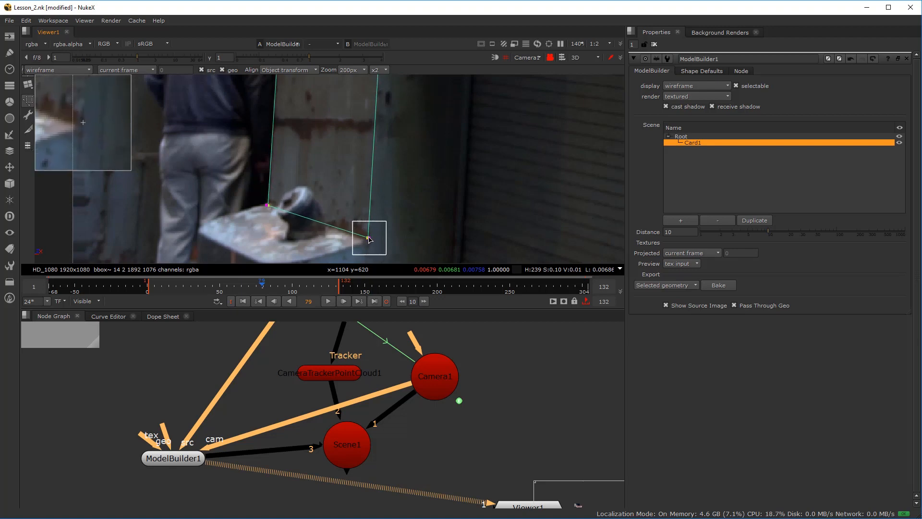
- Fine-tune the card's two top corners against the pillar's upper edge at frame 79
{"action": "scroll", "coordinate": [352, 202], "scroll_direction": "down", "scroll_amount": 4}
{"action": "left_click_drag", "start_coordinate": [338, 151], "coordinate": [339, 164]}
{"action": "scroll", "coordinate": [340, 164], "scroll_direction": "up", "scroll_amount": 6}
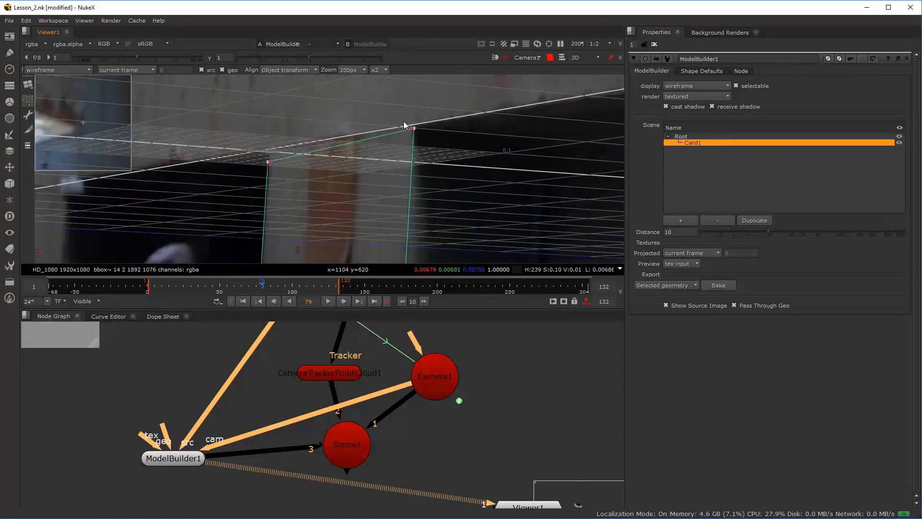
{"action": "left_click_drag", "start_coordinate": [206, 178], "coordinate": [212, 163]}
{"action": "left_click_drag", "start_coordinate": [413, 129], "coordinate": [409, 127]}
{"action": "scroll", "coordinate": [401, 132], "scroll_direction": "down", "scroll_amount": 5}
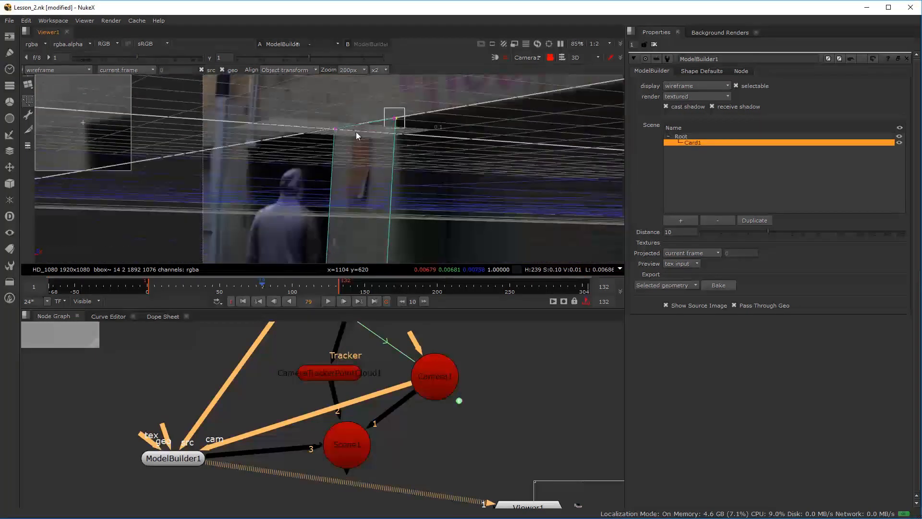
- Refine the card's bottom corners where the pillar meets the metal plate at frame 79
{"action": "left_click_drag", "start_coordinate": [368, 187], "coordinate": [361, 122]}
{"action": "scroll", "coordinate": [372, 186], "scroll_direction": "up", "scroll_amount": 2}
{"action": "left_click_drag", "start_coordinate": [394, 247], "coordinate": [347, 192]}
{"action": "scroll", "coordinate": [245, 164], "scroll_direction": "up", "scroll_amount": 4}
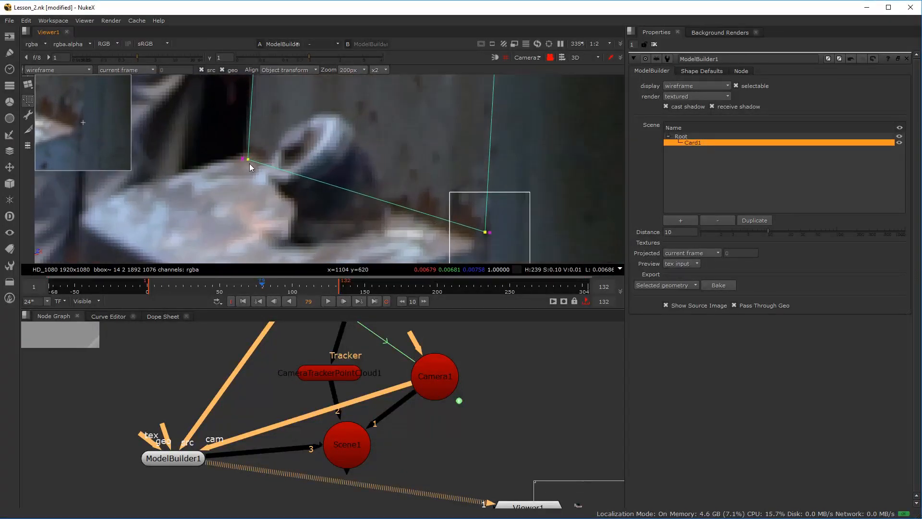
{"action": "left_click_drag", "start_coordinate": [245, 159], "coordinate": [244, 156]}
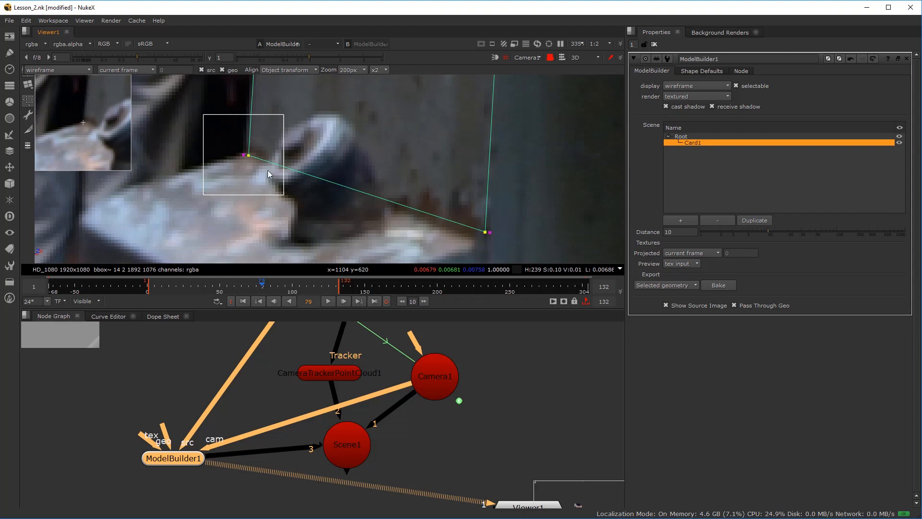
{"action": "scroll", "coordinate": [267, 170], "scroll_direction": "down", "scroll_amount": 6}
- Go to frame 17 and align the card's top corners with the pillar's upper edge
{"action": "left_click", "coordinate": [171, 290]}
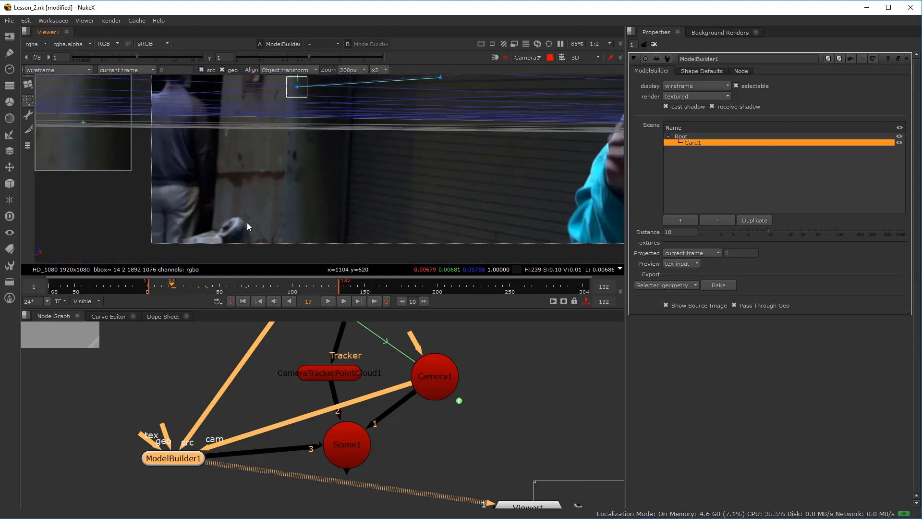
{"action": "scroll", "coordinate": [263, 190], "scroll_direction": "down", "scroll_amount": 6}
{"action": "left_click_drag", "start_coordinate": [264, 169], "coordinate": [263, 174]}
{"action": "scroll", "coordinate": [263, 174], "scroll_direction": "up", "scroll_amount": 3}
{"action": "scroll", "coordinate": [302, 122], "scroll_direction": "down", "scroll_amount": 3}
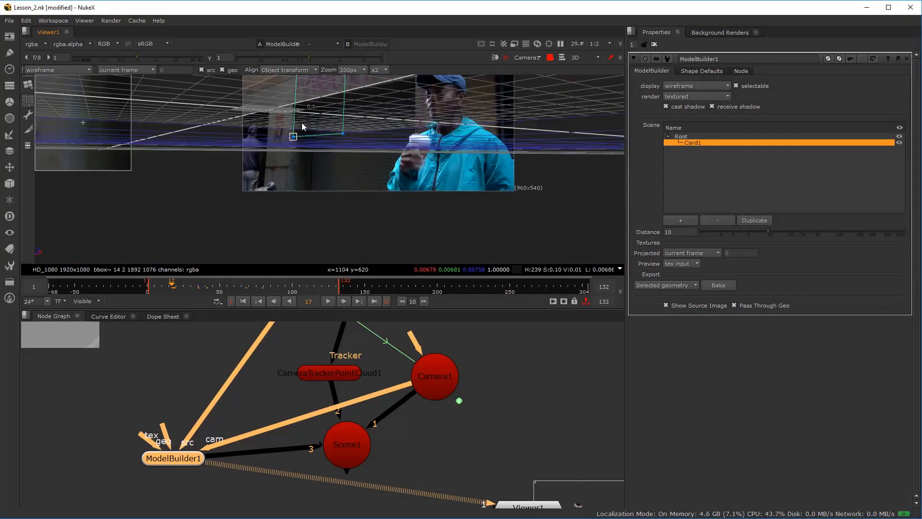
{"action": "scroll", "coordinate": [302, 122], "scroll_direction": "down", "scroll_amount": 1}
{"action": "left_click_drag", "start_coordinate": [302, 123], "coordinate": [301, 207]}
{"action": "scroll", "coordinate": [293, 150], "scroll_direction": "up", "scroll_amount": 2}
{"action": "left_click_drag", "start_coordinate": [304, 106], "coordinate": [283, 220]}
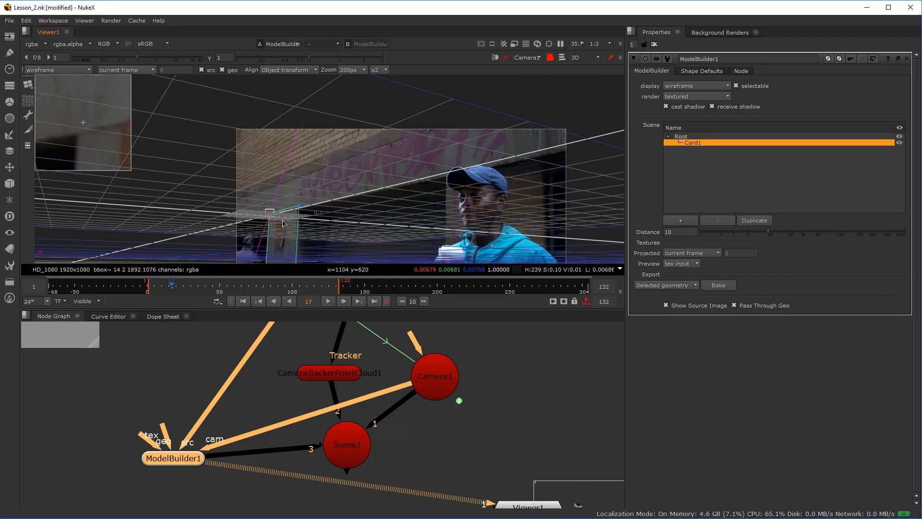
{"action": "scroll", "coordinate": [285, 221], "scroll_direction": "up", "scroll_amount": 8}
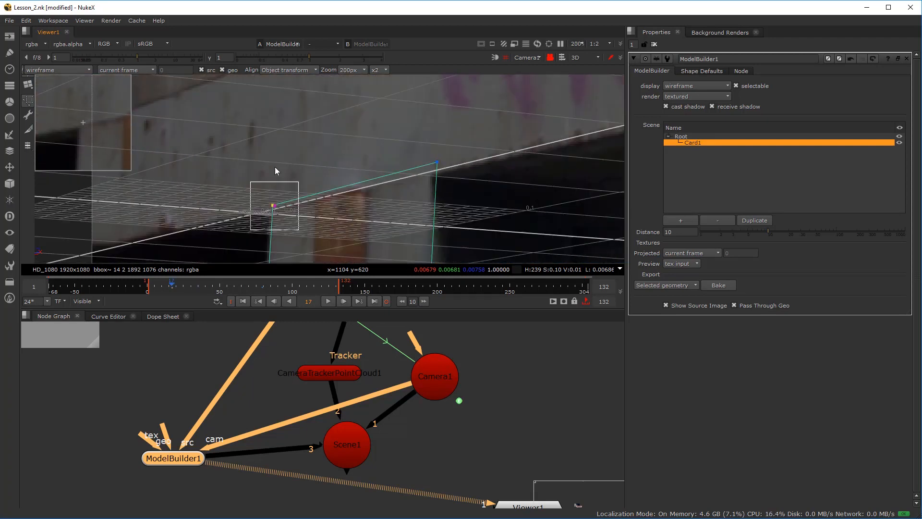
{"action": "left_click_drag", "start_coordinate": [278, 200], "coordinate": [274, 206]}
{"action": "left_click_drag", "start_coordinate": [435, 168], "coordinate": [433, 170]}
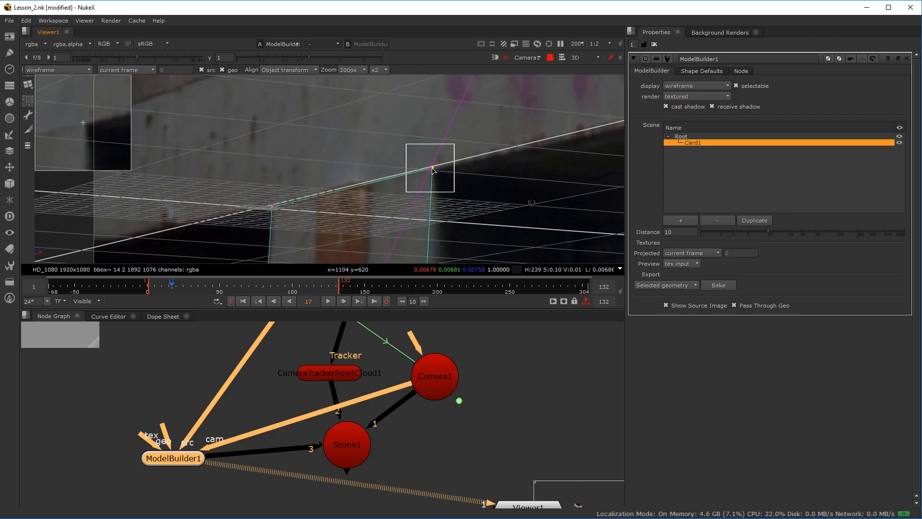
- Go to frame 125 and realign the card's bottom corners with the base of the pillar above the metal plate
{"action": "scroll", "coordinate": [381, 188], "scroll_direction": "down", "scroll_amount": 4}
{"action": "left_click_drag", "start_coordinate": [350, 209], "coordinate": [352, 70]}
{"action": "left_click_drag", "start_coordinate": [411, 254], "coordinate": [380, 177]}
{"action": "scroll", "coordinate": [380, 179], "scroll_direction": "up", "scroll_amount": 4}
{"action": "left_click_drag", "start_coordinate": [213, 298], "coordinate": [328, 287]}
{"action": "scroll", "coordinate": [355, 187], "scroll_direction": "down", "scroll_amount": 4}
{"action": "scroll", "coordinate": [397, 190], "scroll_direction": "up", "scroll_amount": 5}
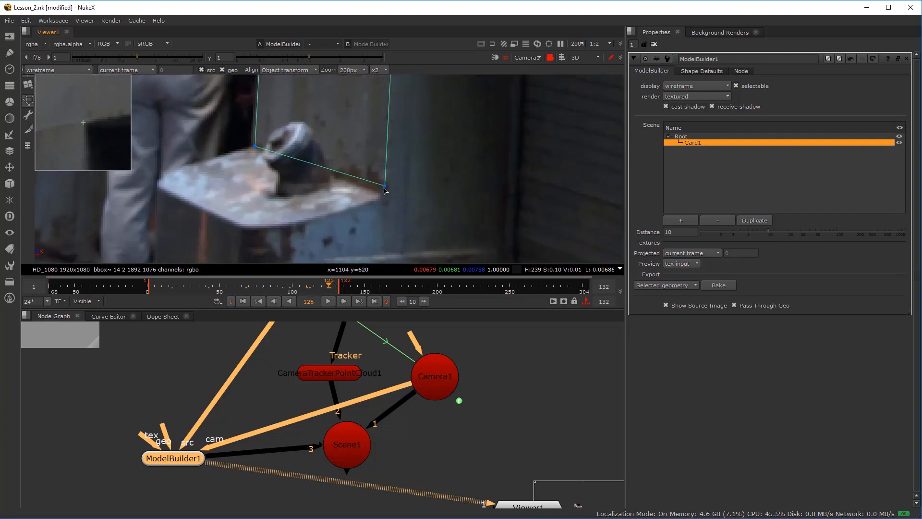
{"action": "left_click", "coordinate": [385, 188]}
{"action": "left_click_drag", "start_coordinate": [385, 192], "coordinate": [383, 191]}
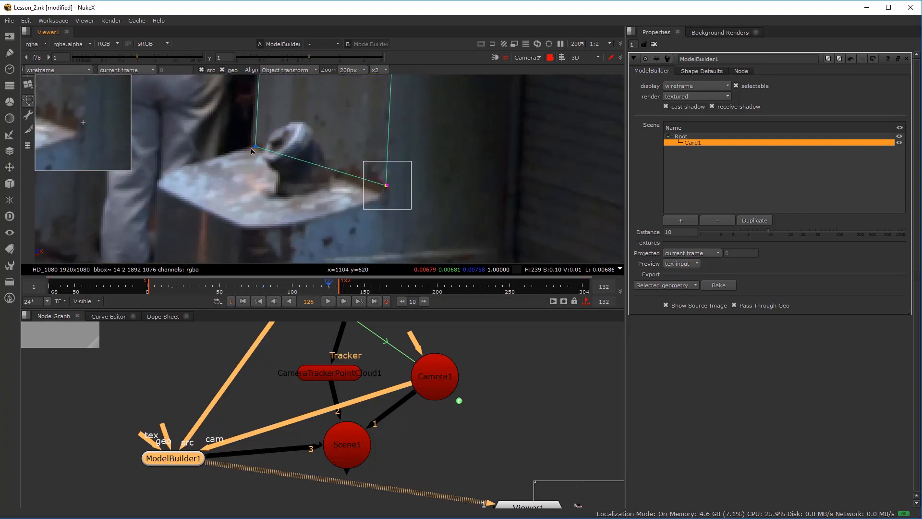
{"action": "left_click_drag", "start_coordinate": [254, 147], "coordinate": [254, 146]}
{"action": "scroll", "coordinate": [315, 138], "scroll_direction": "down", "scroll_amount": 3}
- Set the card's top corners on the pillar's upper edge at frame 125
{"action": "left_click_drag", "start_coordinate": [315, 138], "coordinate": [321, 236]}
{"action": "scroll", "coordinate": [290, 131], "scroll_direction": "up", "scroll_amount": 2}
{"action": "left_click", "coordinate": [279, 117]}
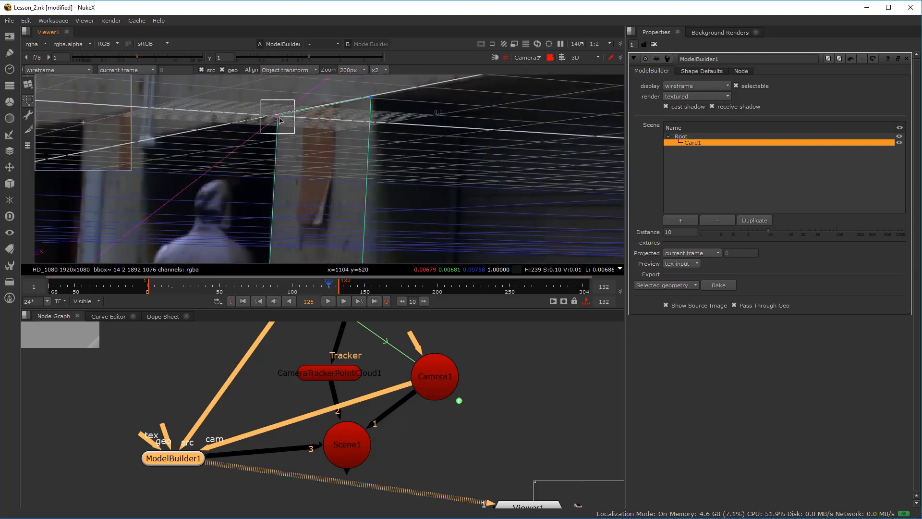
{"action": "left_click", "coordinate": [372, 99]}
{"action": "scroll", "coordinate": [374, 134], "scroll_direction": "down", "scroll_amount": 2}
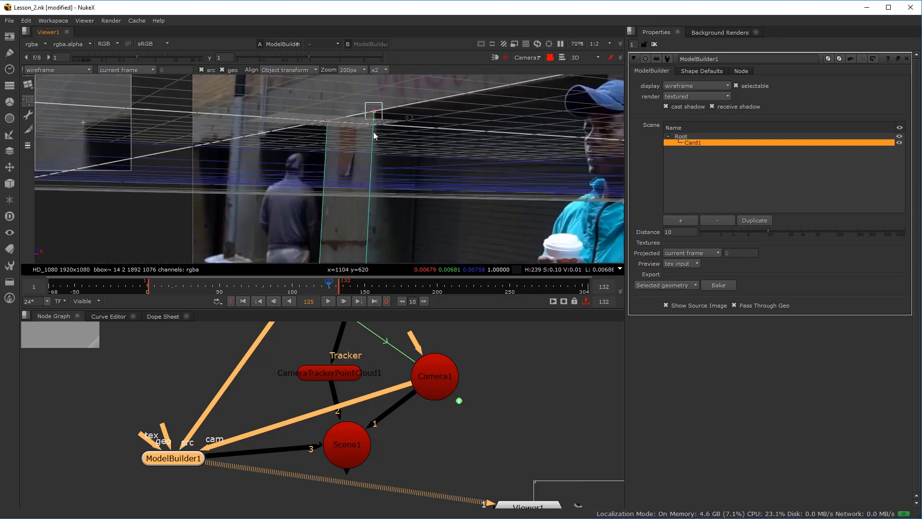
- Deselect the card and examine its tilt against the vertical grid axis in the front view
{"action": "left_click", "coordinate": [281, 208]}
{"action": "key", "text": "z"}
{"action": "key", "text": "x"}
{"action": "key", "text": "c"}
{"action": "key", "text": "z"}
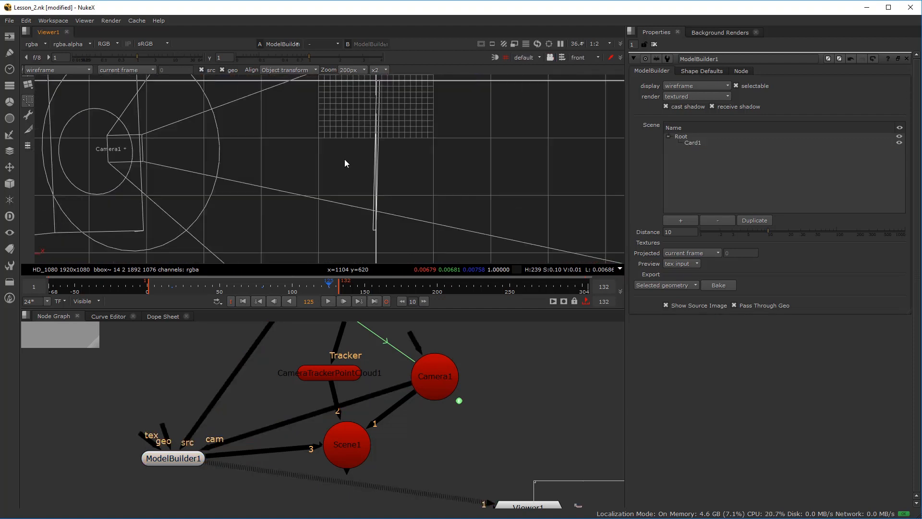
{"action": "scroll", "coordinate": [376, 174], "scroll_direction": "up", "scroll_amount": 3}
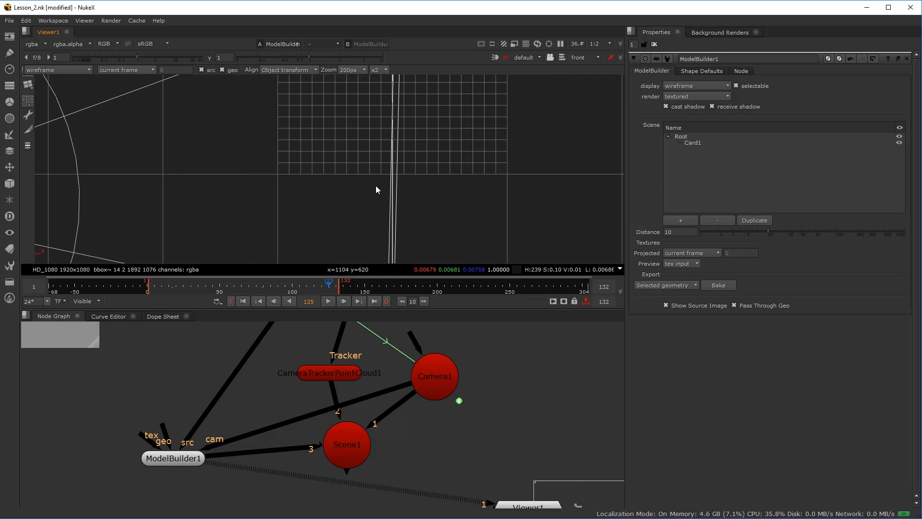
{"action": "left_click_drag", "start_coordinate": [382, 189], "coordinate": [388, 163]}
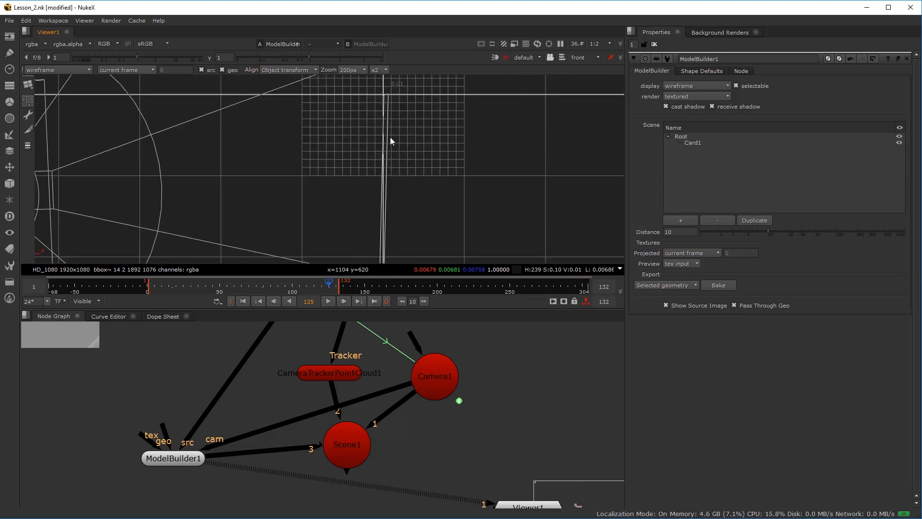
{"action": "scroll", "coordinate": [316, 213], "scroll_direction": "down", "scroll_amount": 3}
{"action": "left_click_drag", "start_coordinate": [314, 212], "coordinate": [310, 160]}
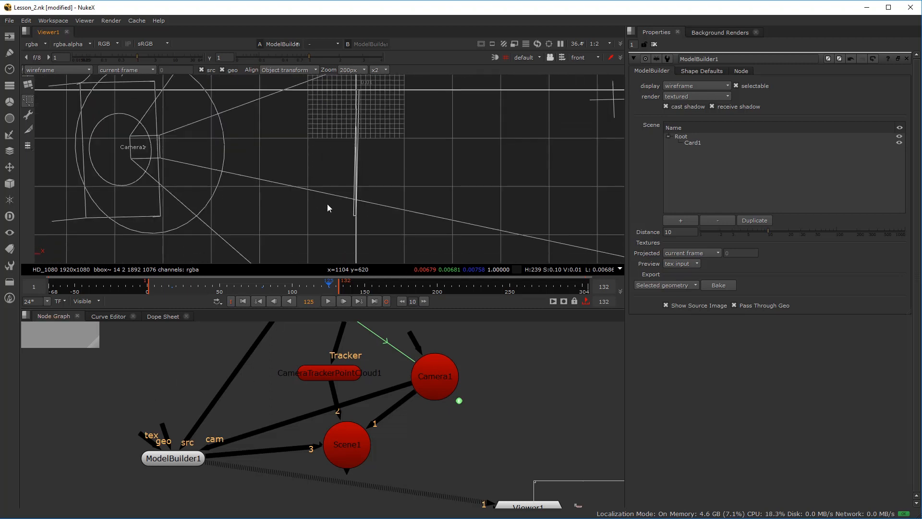
{"action": "scroll", "coordinate": [326, 204], "scroll_direction": "up", "scroll_amount": 1}
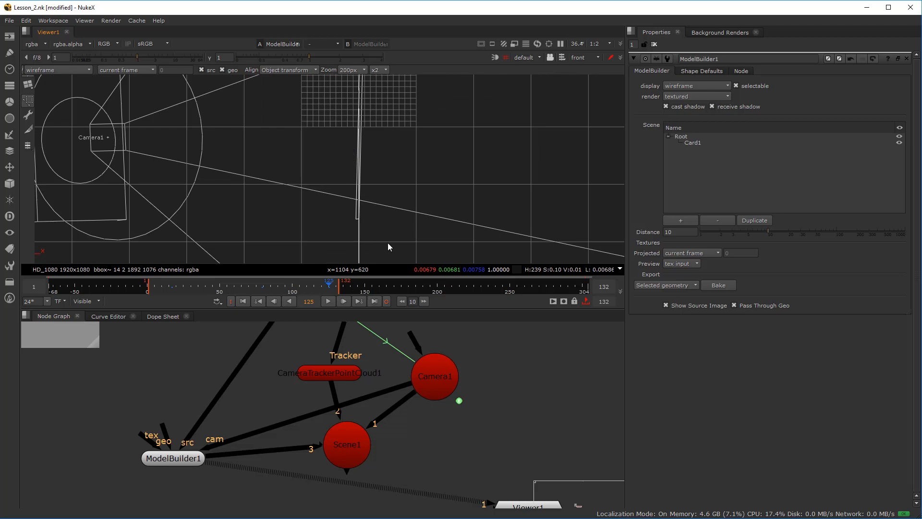
{"action": "scroll", "coordinate": [352, 140], "scroll_direction": "down", "scroll_amount": 3}
{"action": "left_click_drag", "start_coordinate": [369, 103], "coordinate": [386, 143]}
{"action": "scroll", "coordinate": [386, 142], "scroll_direction": "up", "scroll_amount": 4}
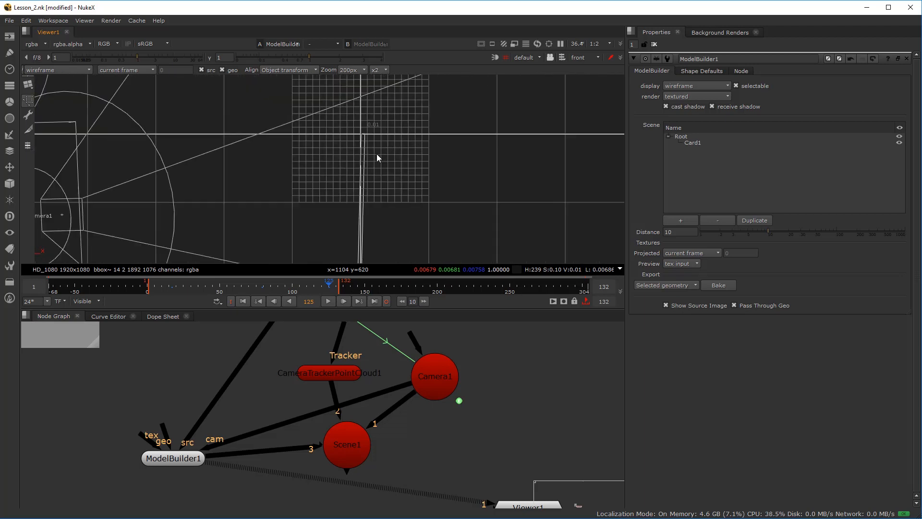
{"action": "scroll", "coordinate": [377, 154], "scroll_direction": "down", "scroll_amount": 5}
{"action": "scroll", "coordinate": [368, 171], "scroll_direction": "up", "scroll_amount": 3}
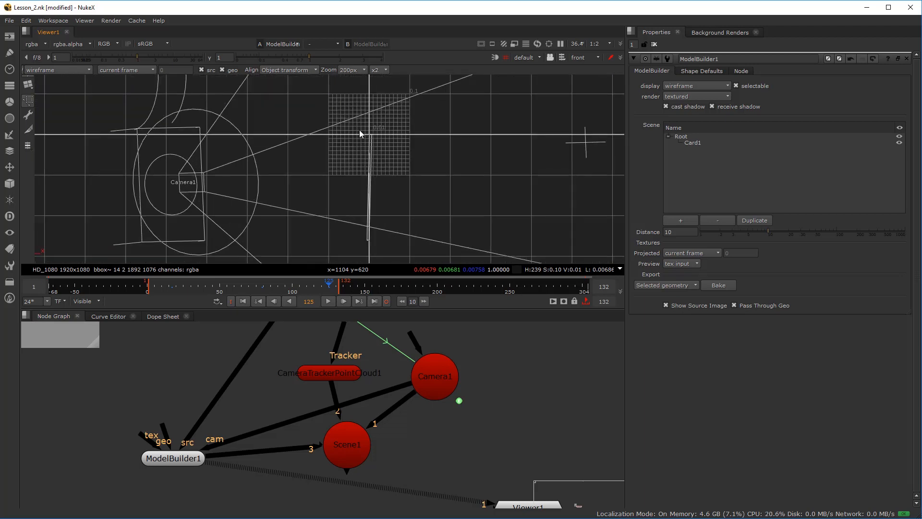
{"action": "scroll", "coordinate": [361, 133], "scroll_direction": "up", "scroll_amount": 4}
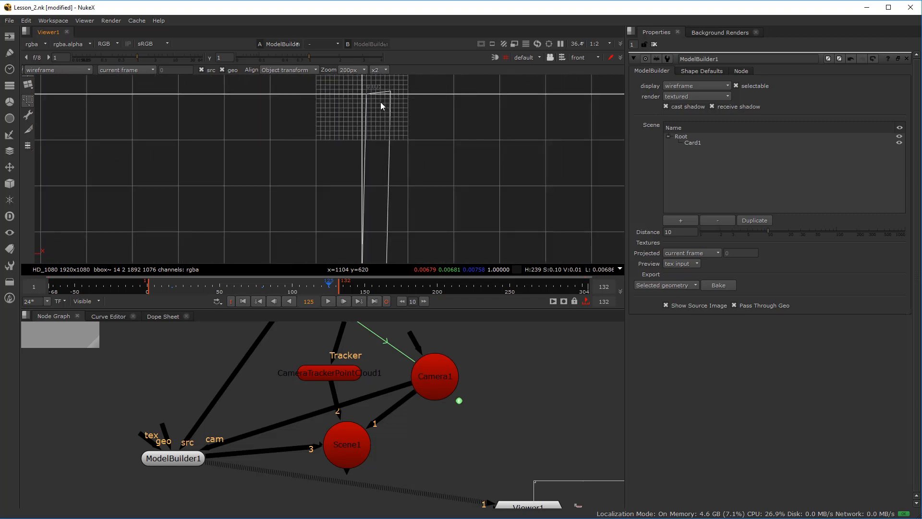
- Switch the viewer to the top view and compare the rebuilt card's direction with the grid axis
{"action": "key", "text": "z"}
{"action": "left_click_drag", "start_coordinate": [369, 116], "coordinate": [373, 144]}
{"action": "scroll", "coordinate": [355, 149], "scroll_direction": "up", "scroll_amount": 10}
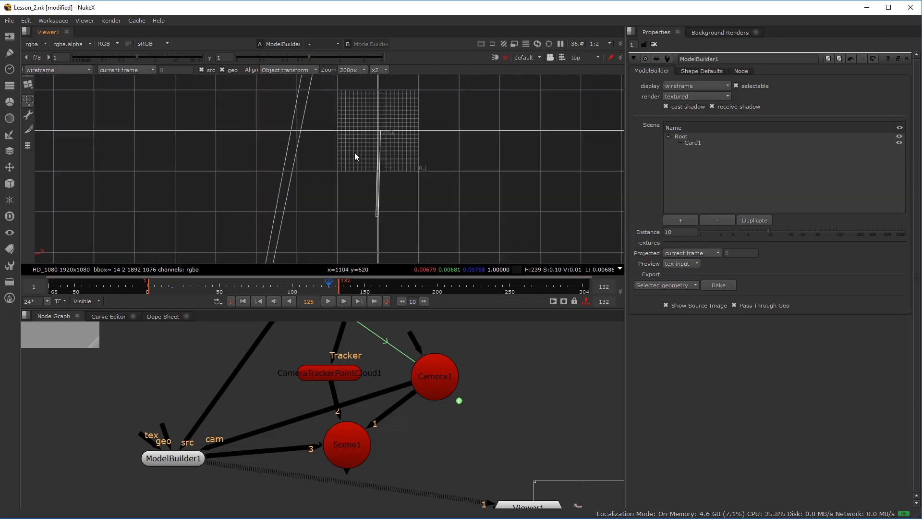
{"action": "scroll", "coordinate": [375, 162], "scroll_direction": "down", "scroll_amount": 3}
{"action": "scroll", "coordinate": [370, 197], "scroll_direction": "up", "scroll_amount": 2}
{"action": "left_click_drag", "start_coordinate": [366, 223], "coordinate": [391, 142]}
{"action": "scroll", "coordinate": [370, 197], "scroll_direction": "down", "scroll_amount": 6}
{"action": "scroll", "coordinate": [371, 197], "scroll_direction": "up", "scroll_amount": 1}
{"action": "scroll", "coordinate": [387, 153], "scroll_direction": "down", "scroll_amount": 4}
{"action": "scroll", "coordinate": [386, 150], "scroll_direction": "up", "scroll_amount": 6}
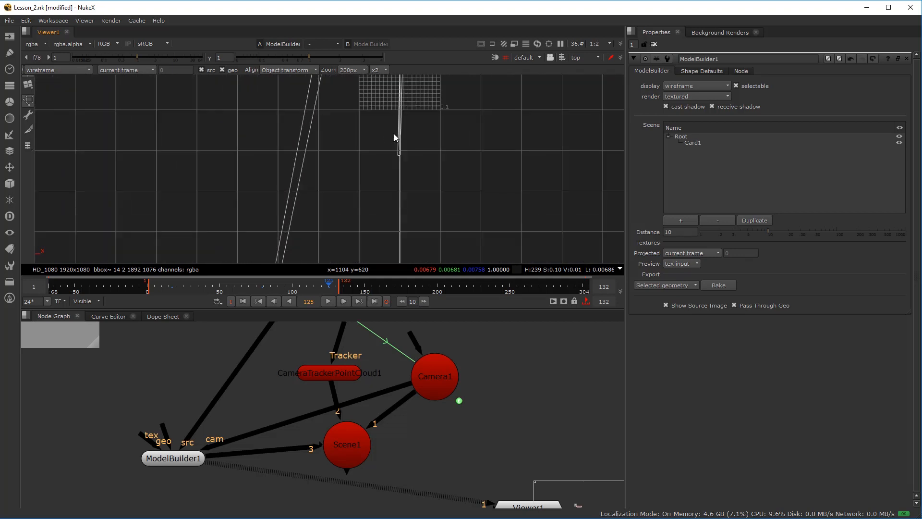
{"action": "scroll", "coordinate": [421, 195], "scroll_direction": "down", "scroll_amount": 4}
{"action": "scroll", "coordinate": [278, 393], "scroll_direction": "down", "scroll_amount": 3}
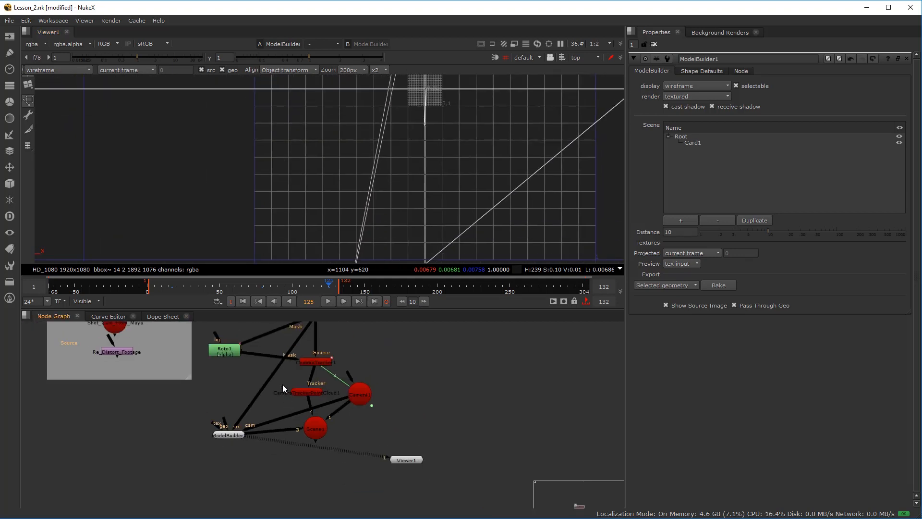
{"action": "scroll", "coordinate": [387, 210], "scroll_direction": "down", "scroll_amount": 2}
{"action": "left_click_drag", "start_coordinate": [387, 207], "coordinate": [386, 162]}
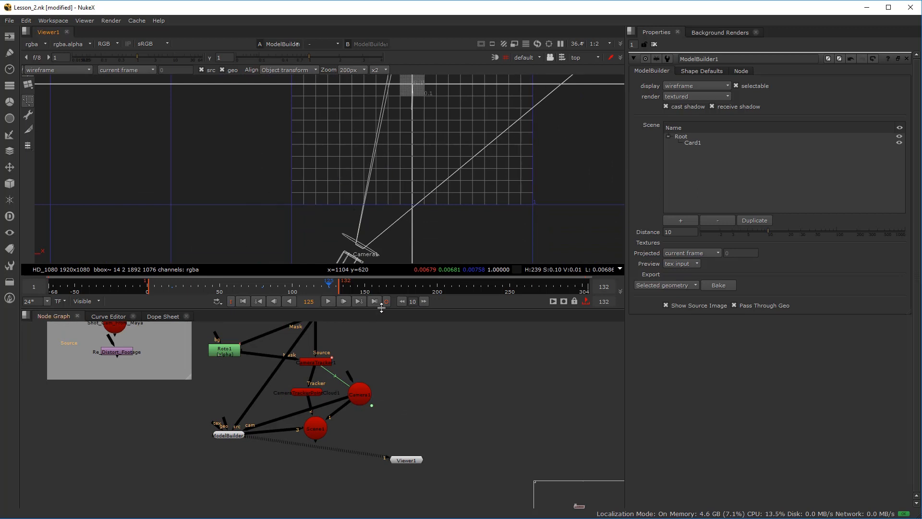
- Tidy the node graph by moving the camera node away from the point cloud node and aligning Scene1 beneath the point cloud
{"action": "left_click_drag", "start_coordinate": [308, 392], "coordinate": [376, 396]}
{"action": "left_click_drag", "start_coordinate": [313, 426], "coordinate": [321, 433]}
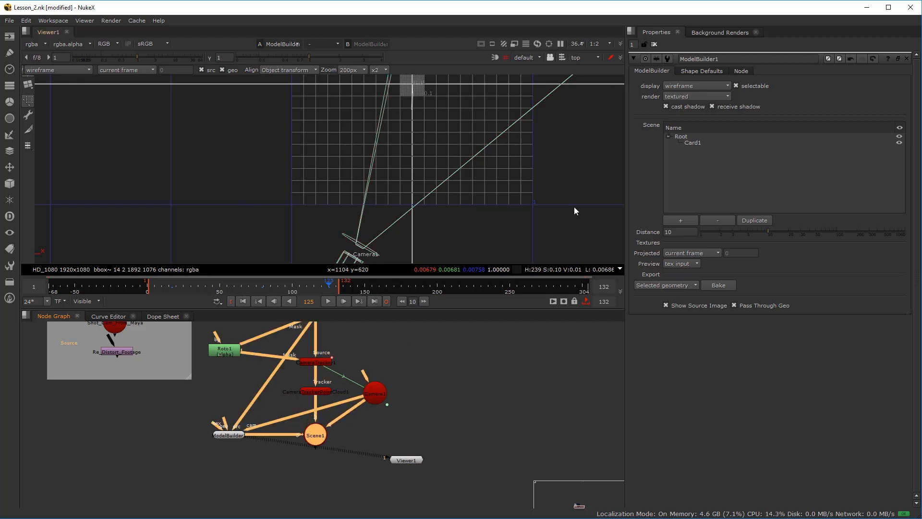
- Compare the card with the point cloud around the grid origin in the top view, alternating the viewer between ModelBuilder1 and Scene1
{"action": "scroll", "coordinate": [355, 243], "scroll_direction": "down", "scroll_amount": 3}
{"action": "scroll", "coordinate": [400, 159], "scroll_direction": "up", "scroll_amount": 4}
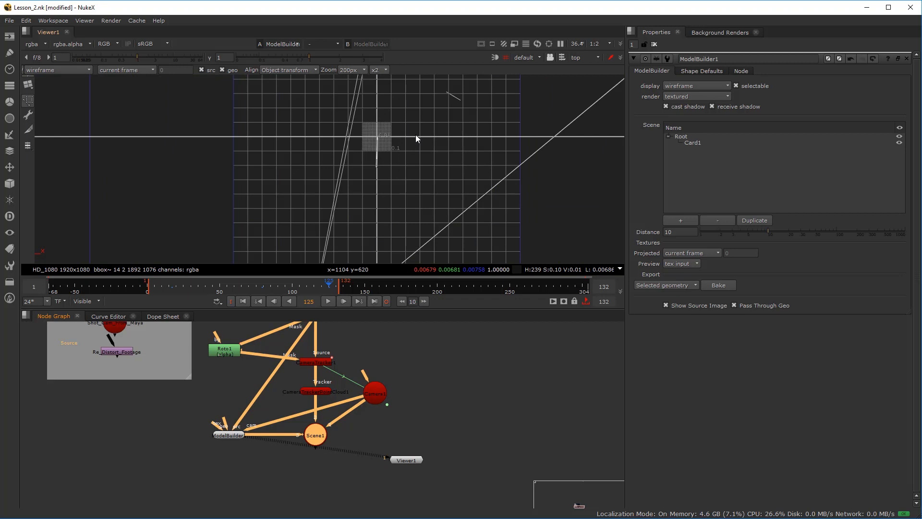
{"action": "scroll", "coordinate": [380, 143], "scroll_direction": "up", "scroll_amount": 4}
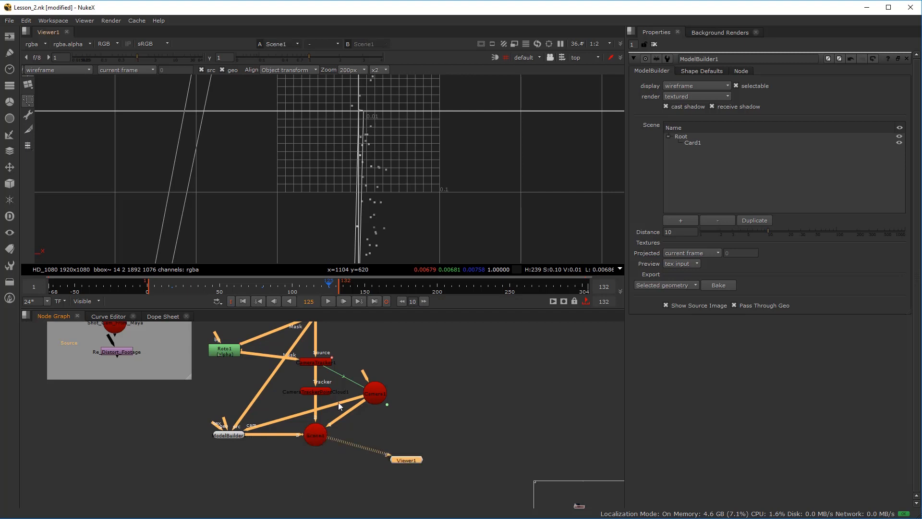
{"action": "key", "text": "1"}
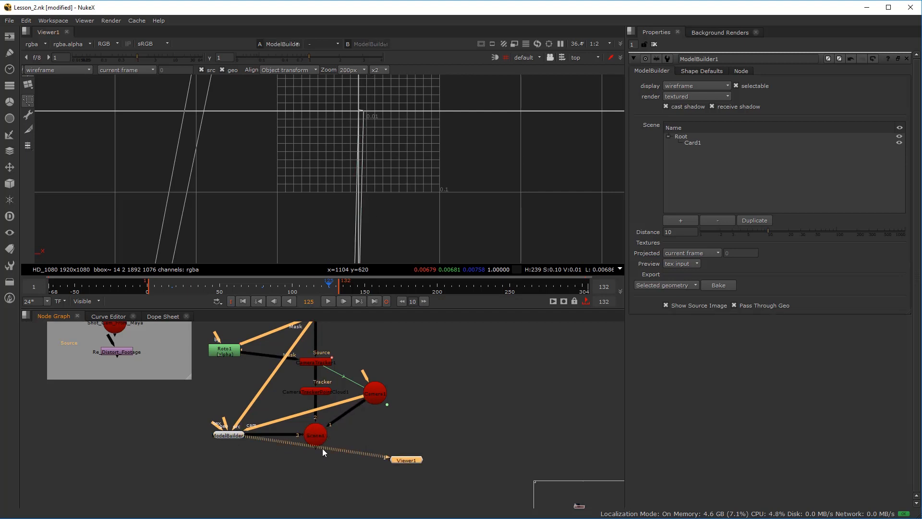
{"action": "left_click", "coordinate": [314, 438]}
{"action": "key", "text": "1"}
- Look through Camera1 with the 3D view locked to it and display ModelBuilder1 over the footage
{"action": "left_click", "coordinate": [534, 58]}
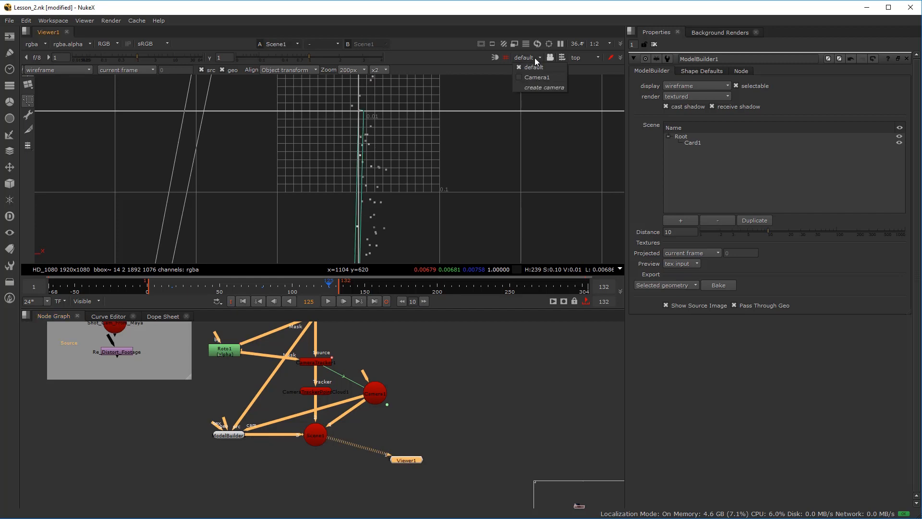
{"action": "left_click", "coordinate": [538, 84]}
{"action": "left_click", "coordinate": [550, 57]}
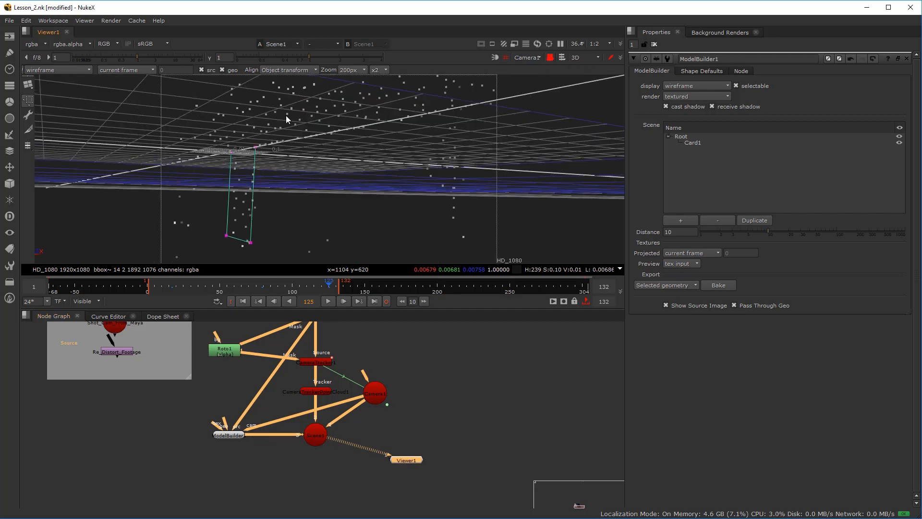
{"action": "left_click", "coordinate": [226, 433]}
{"action": "key", "text": "1"}
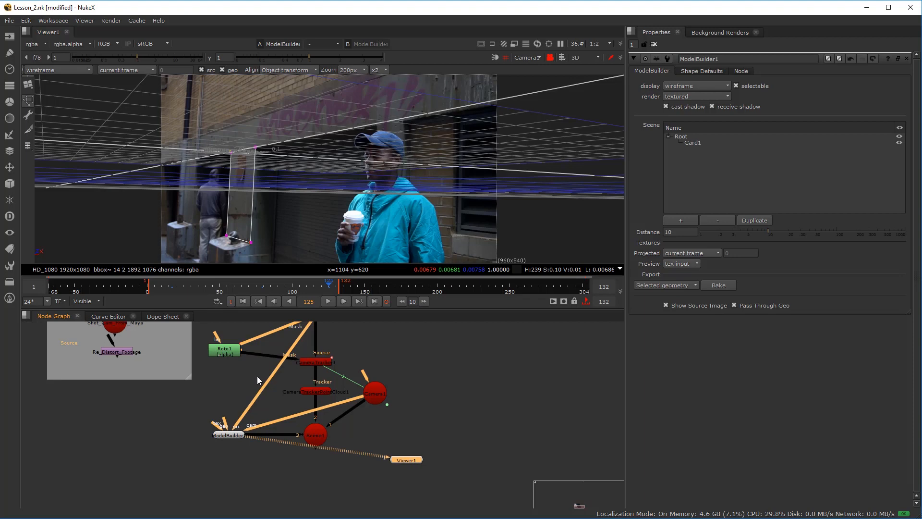
- Scrub to frame 52, play the shot to check how the card follows the pillar, and go to frame 90
{"action": "left_click_drag", "start_coordinate": [247, 288], "coordinate": [223, 291]}
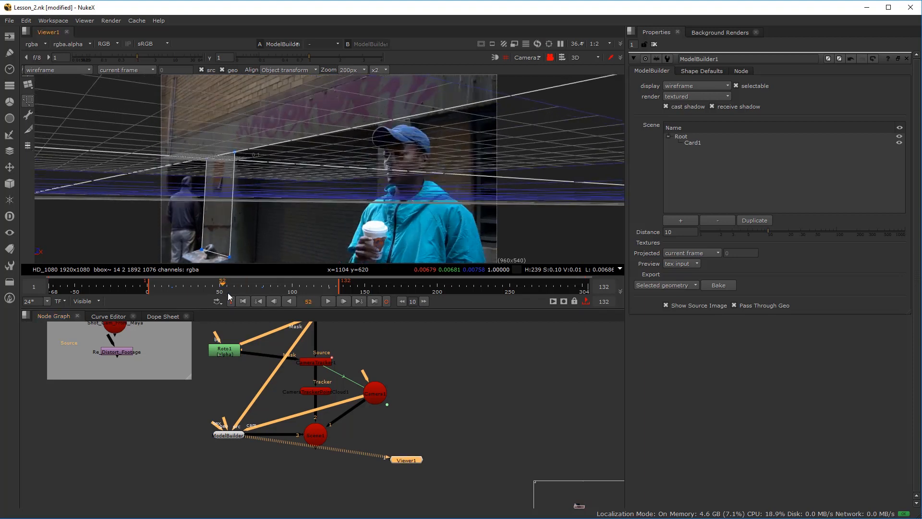
{"action": "left_click", "coordinate": [328, 301]}
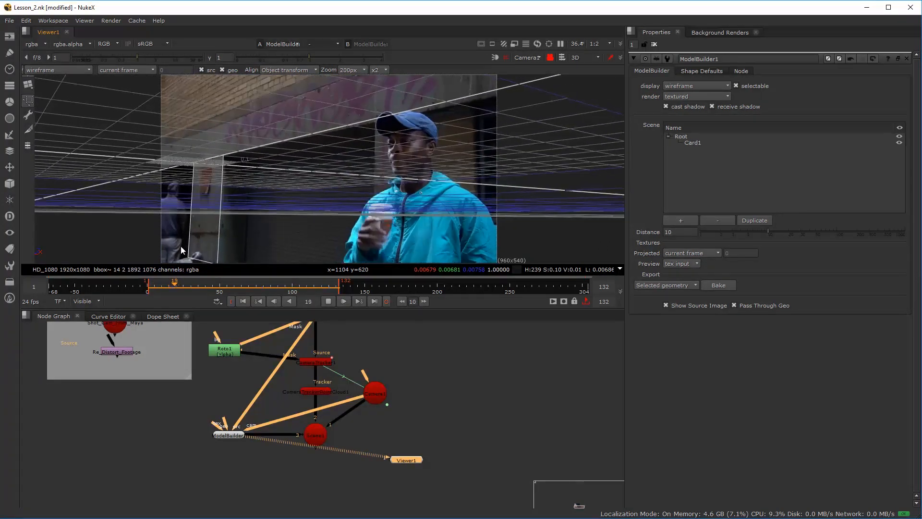
{"action": "left_click", "coordinate": [278, 289]}
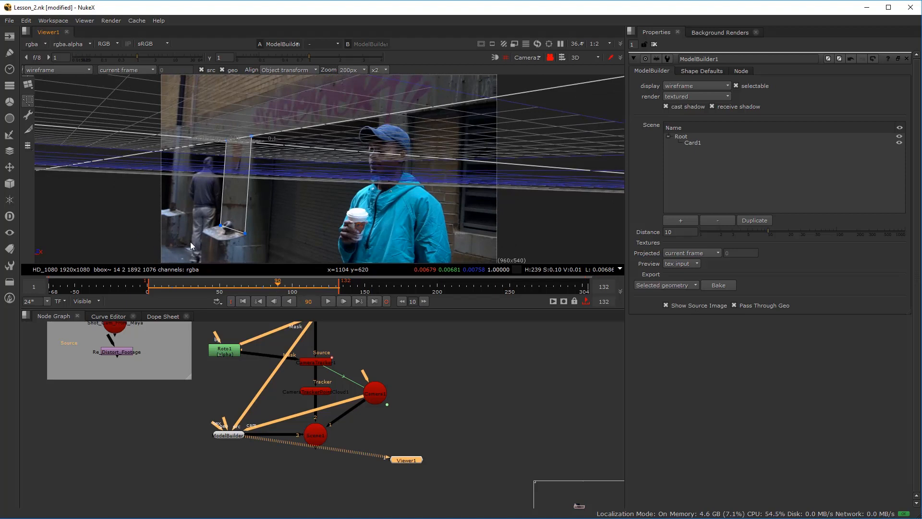